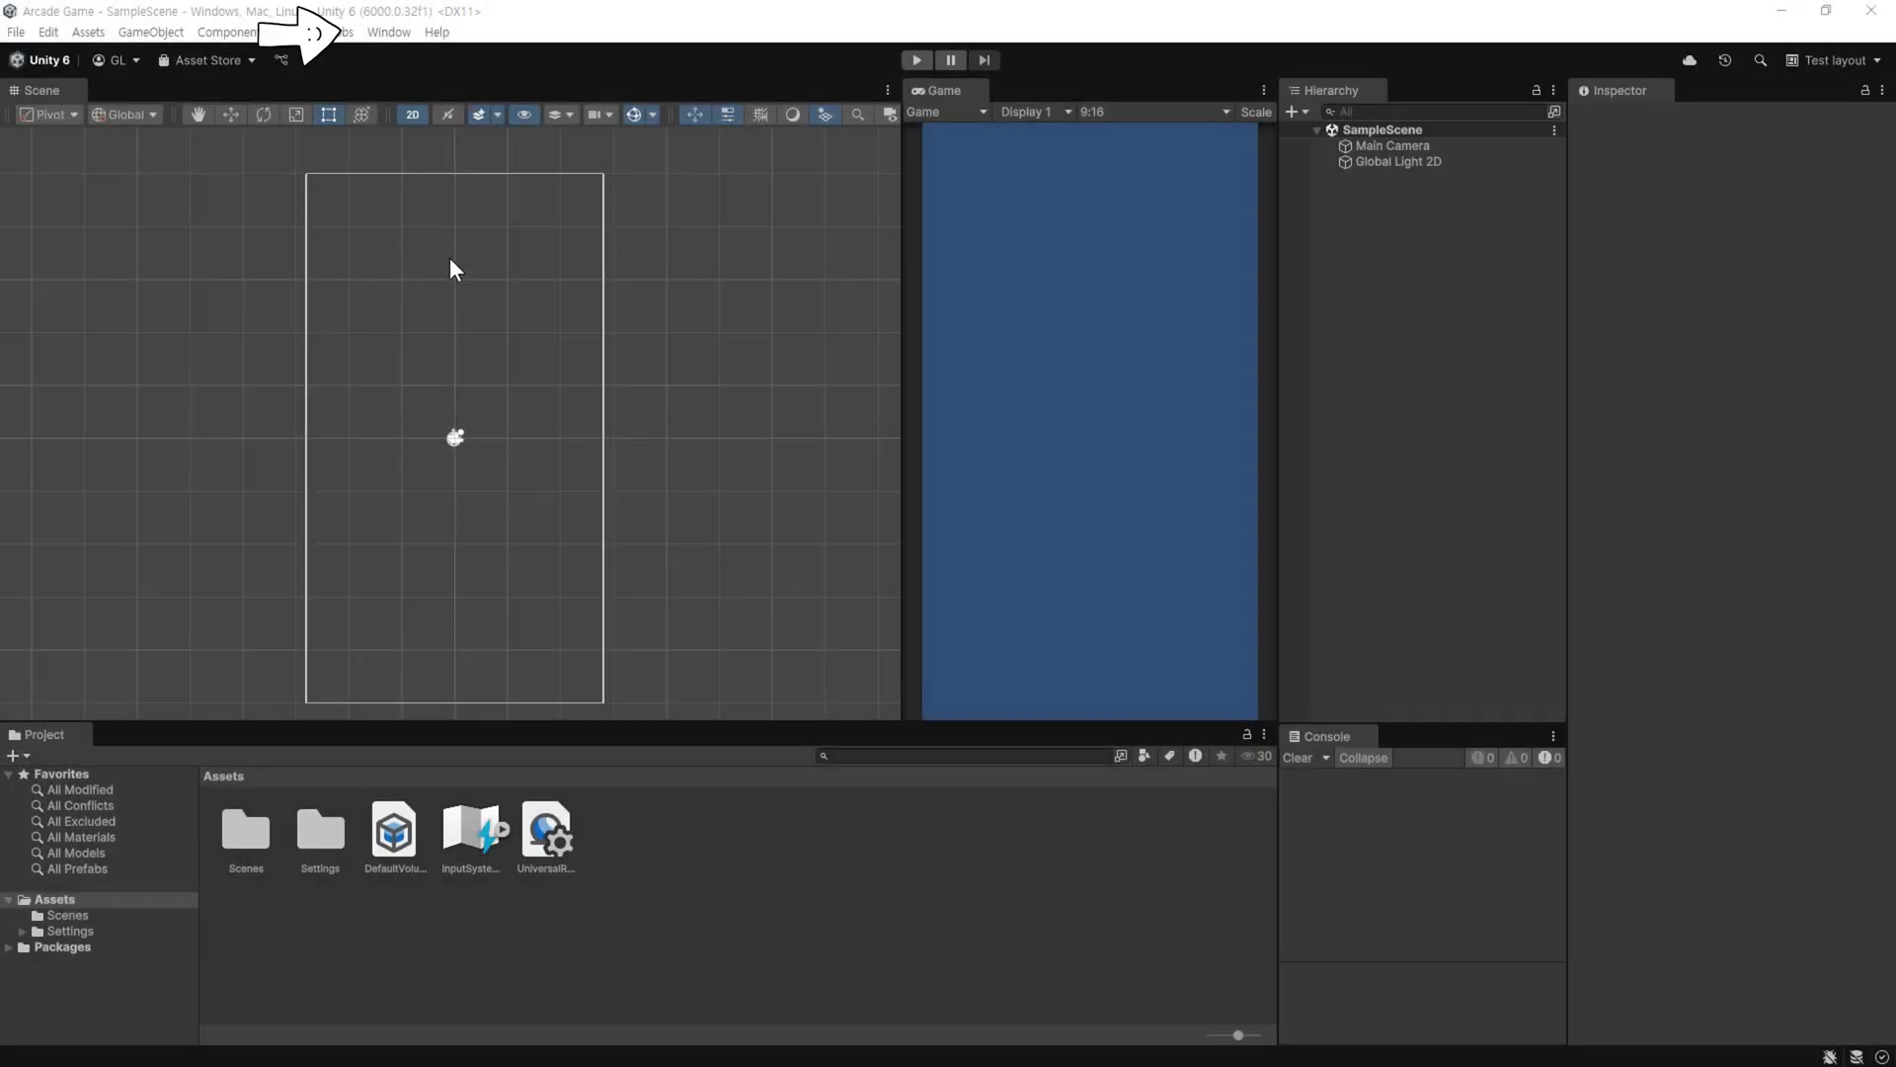
# - Open the Package Manager from the Window menu to list the project's packages
pyautogui.click(392, 34)
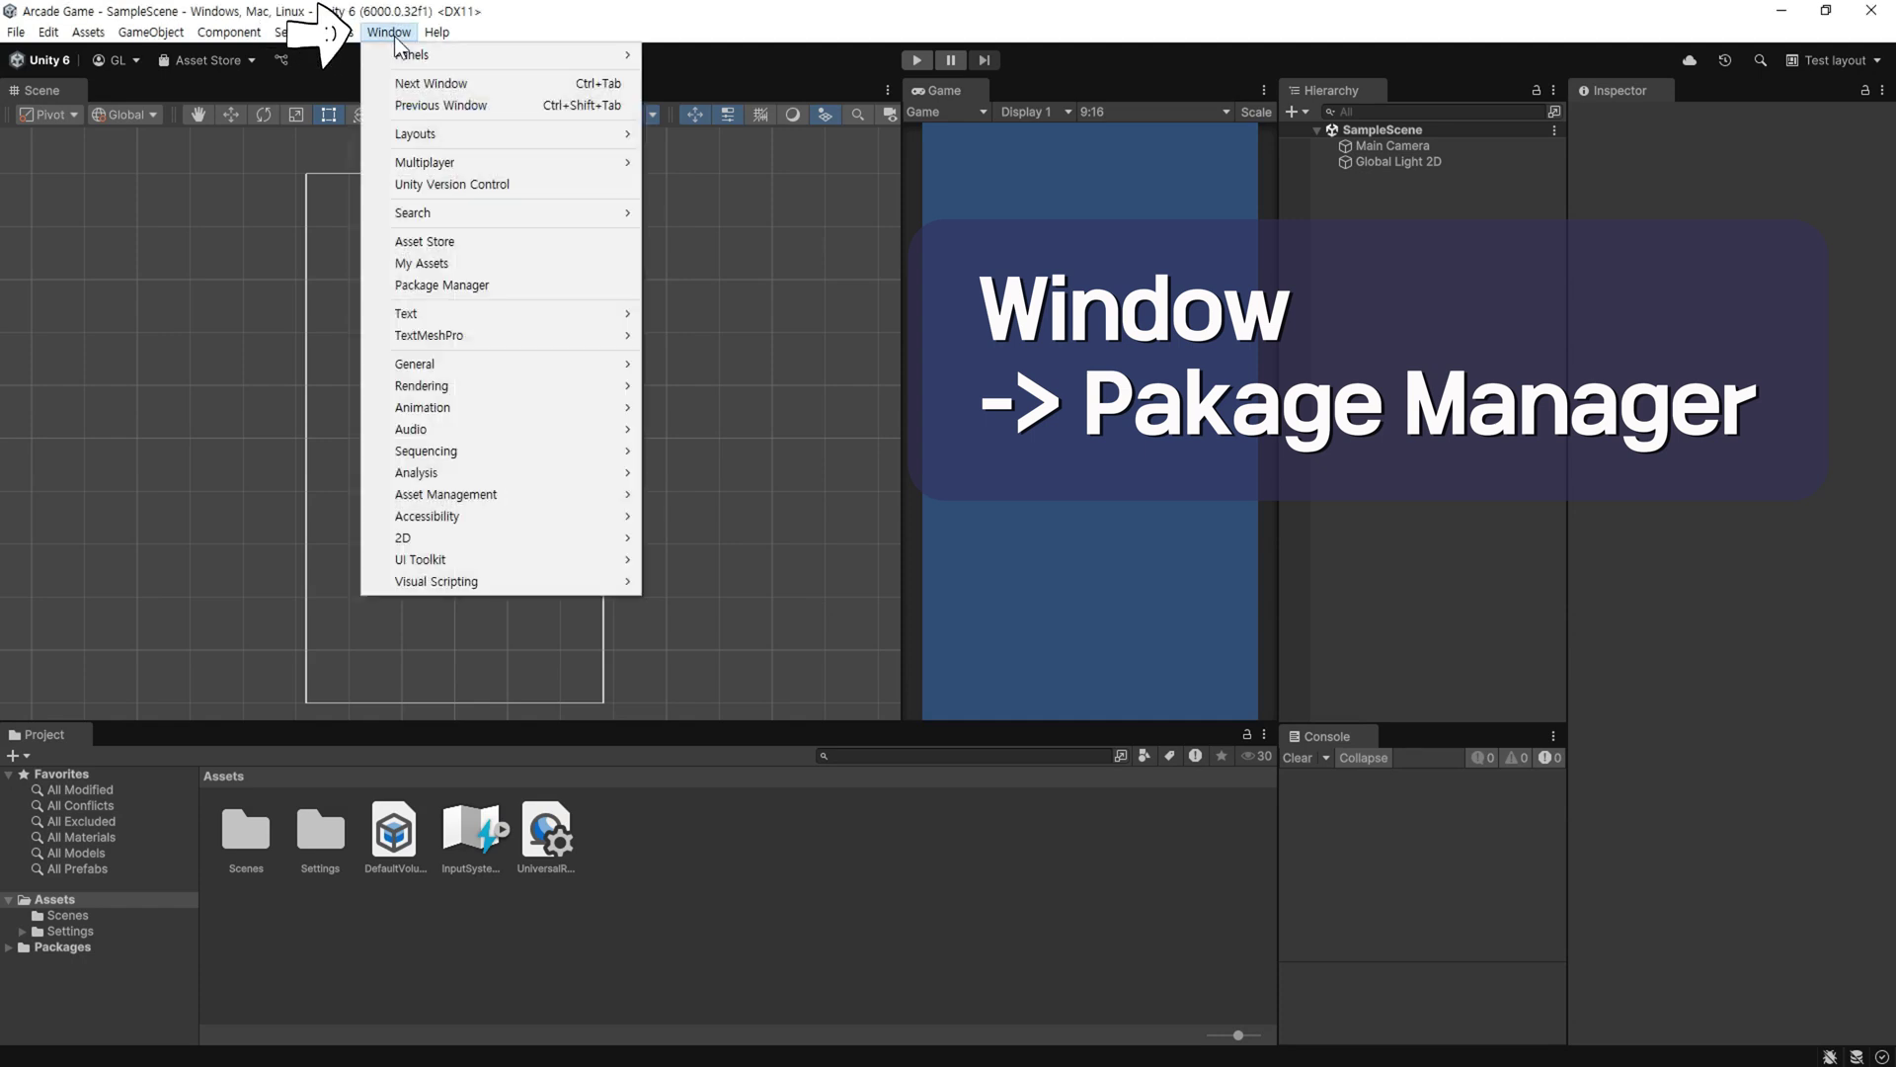
pyautogui.click(595, 285)
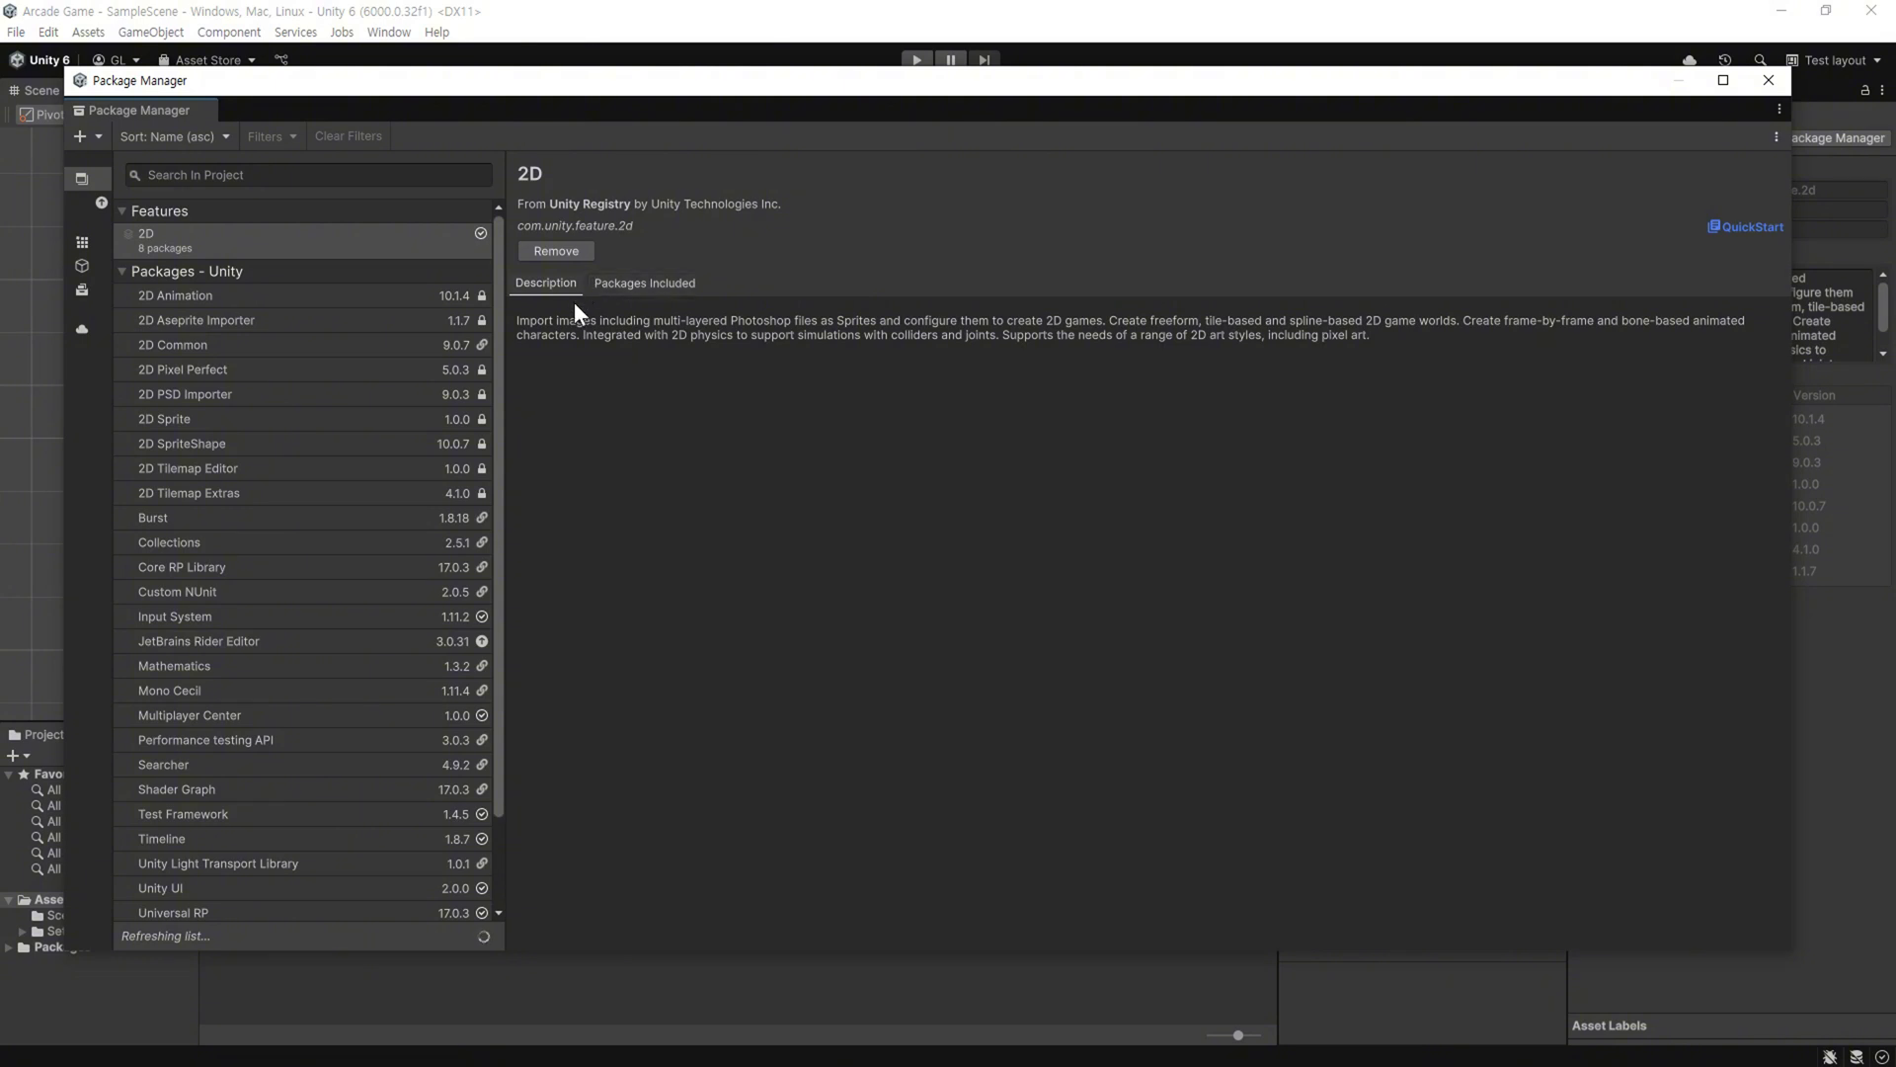
# - Find Basic Pixel Art for Retro 2D Shooter in My Assets, preview its images, and begin importing it
pyautogui.click(86, 266)
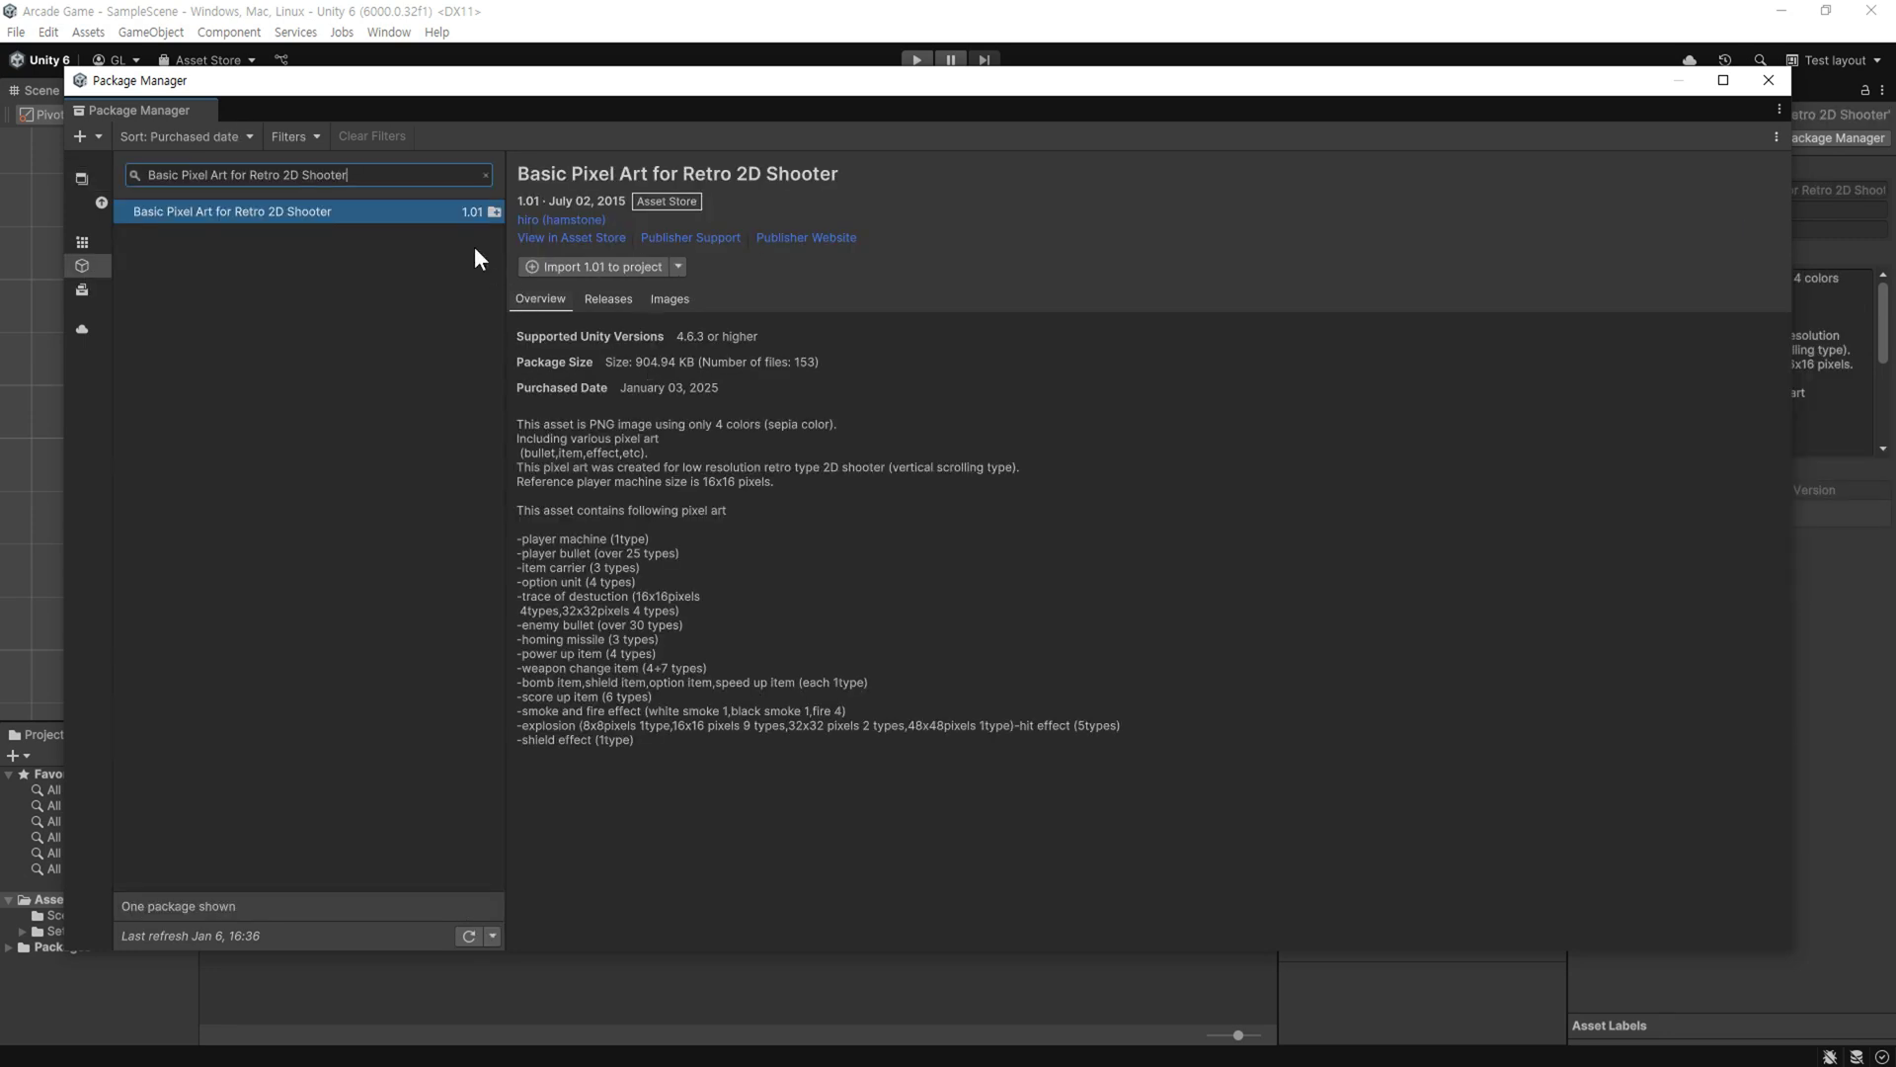
pyautogui.click(381, 305)
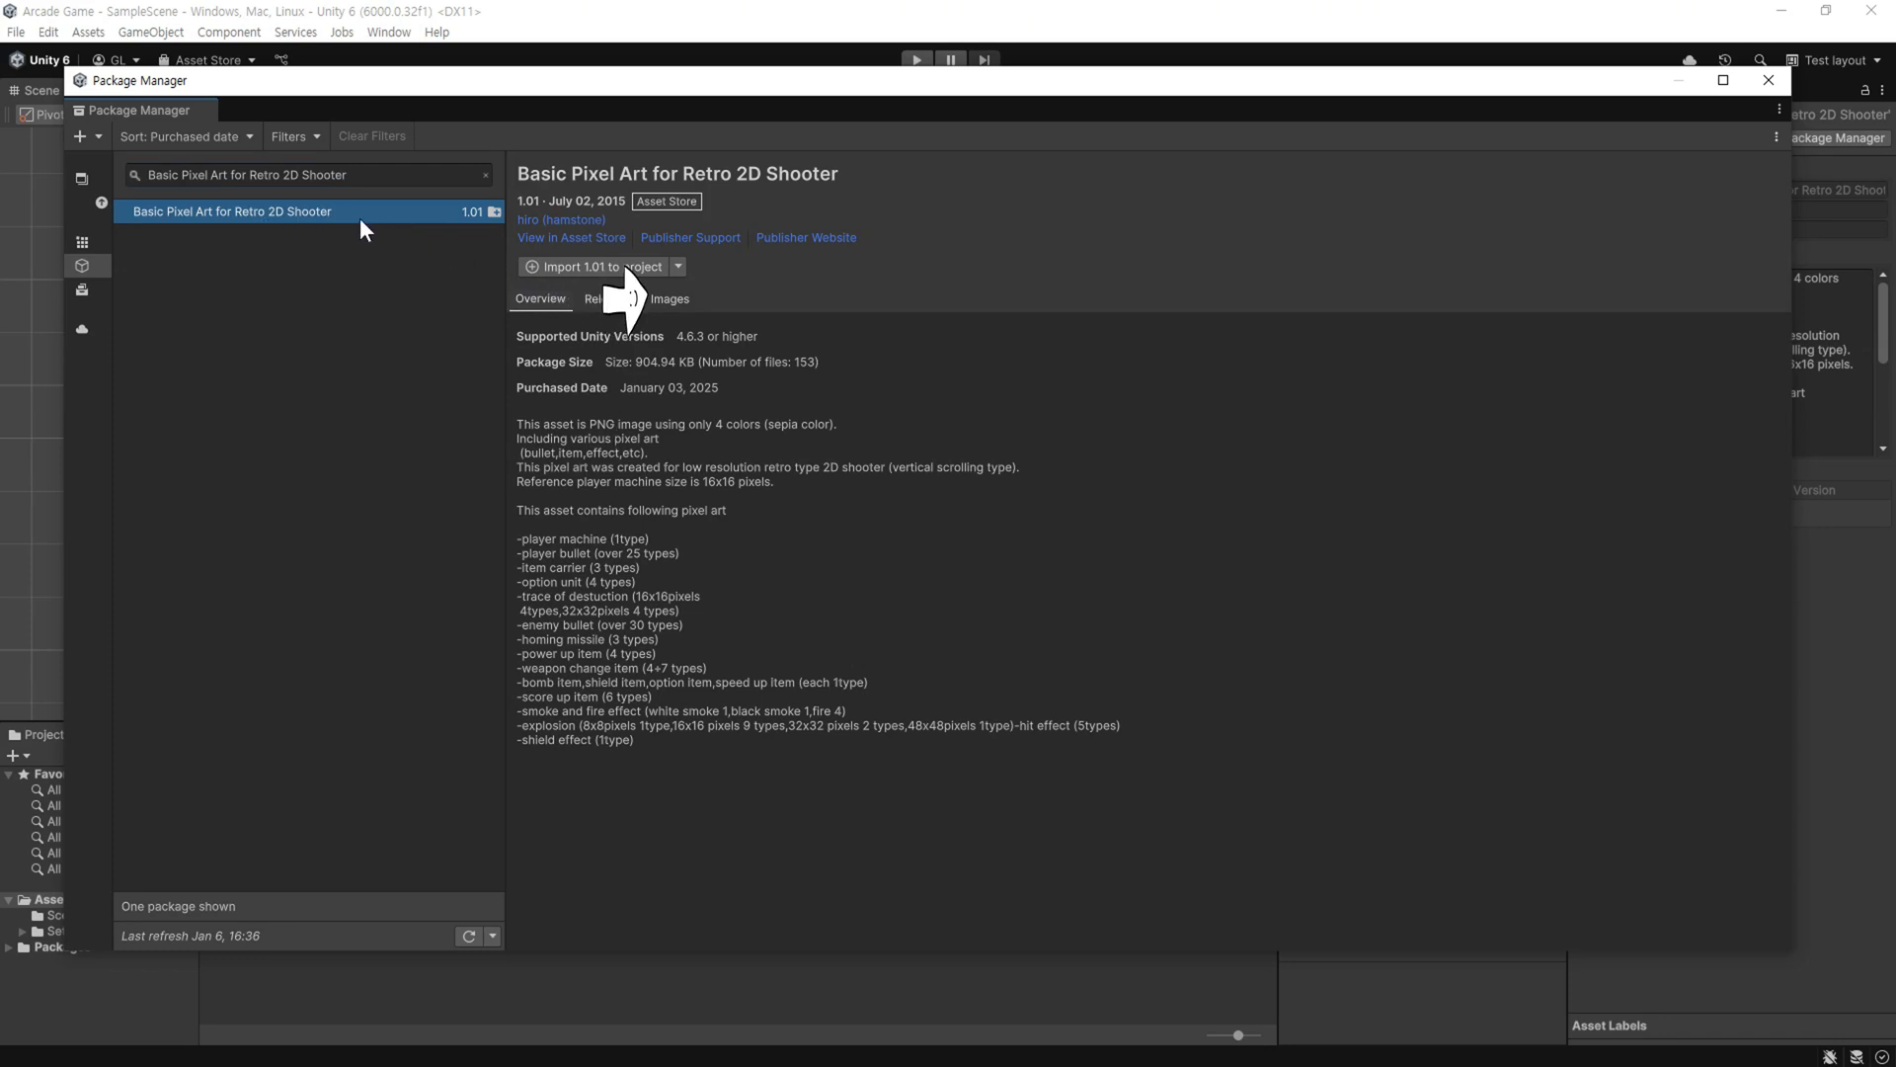
pyautogui.click(672, 298)
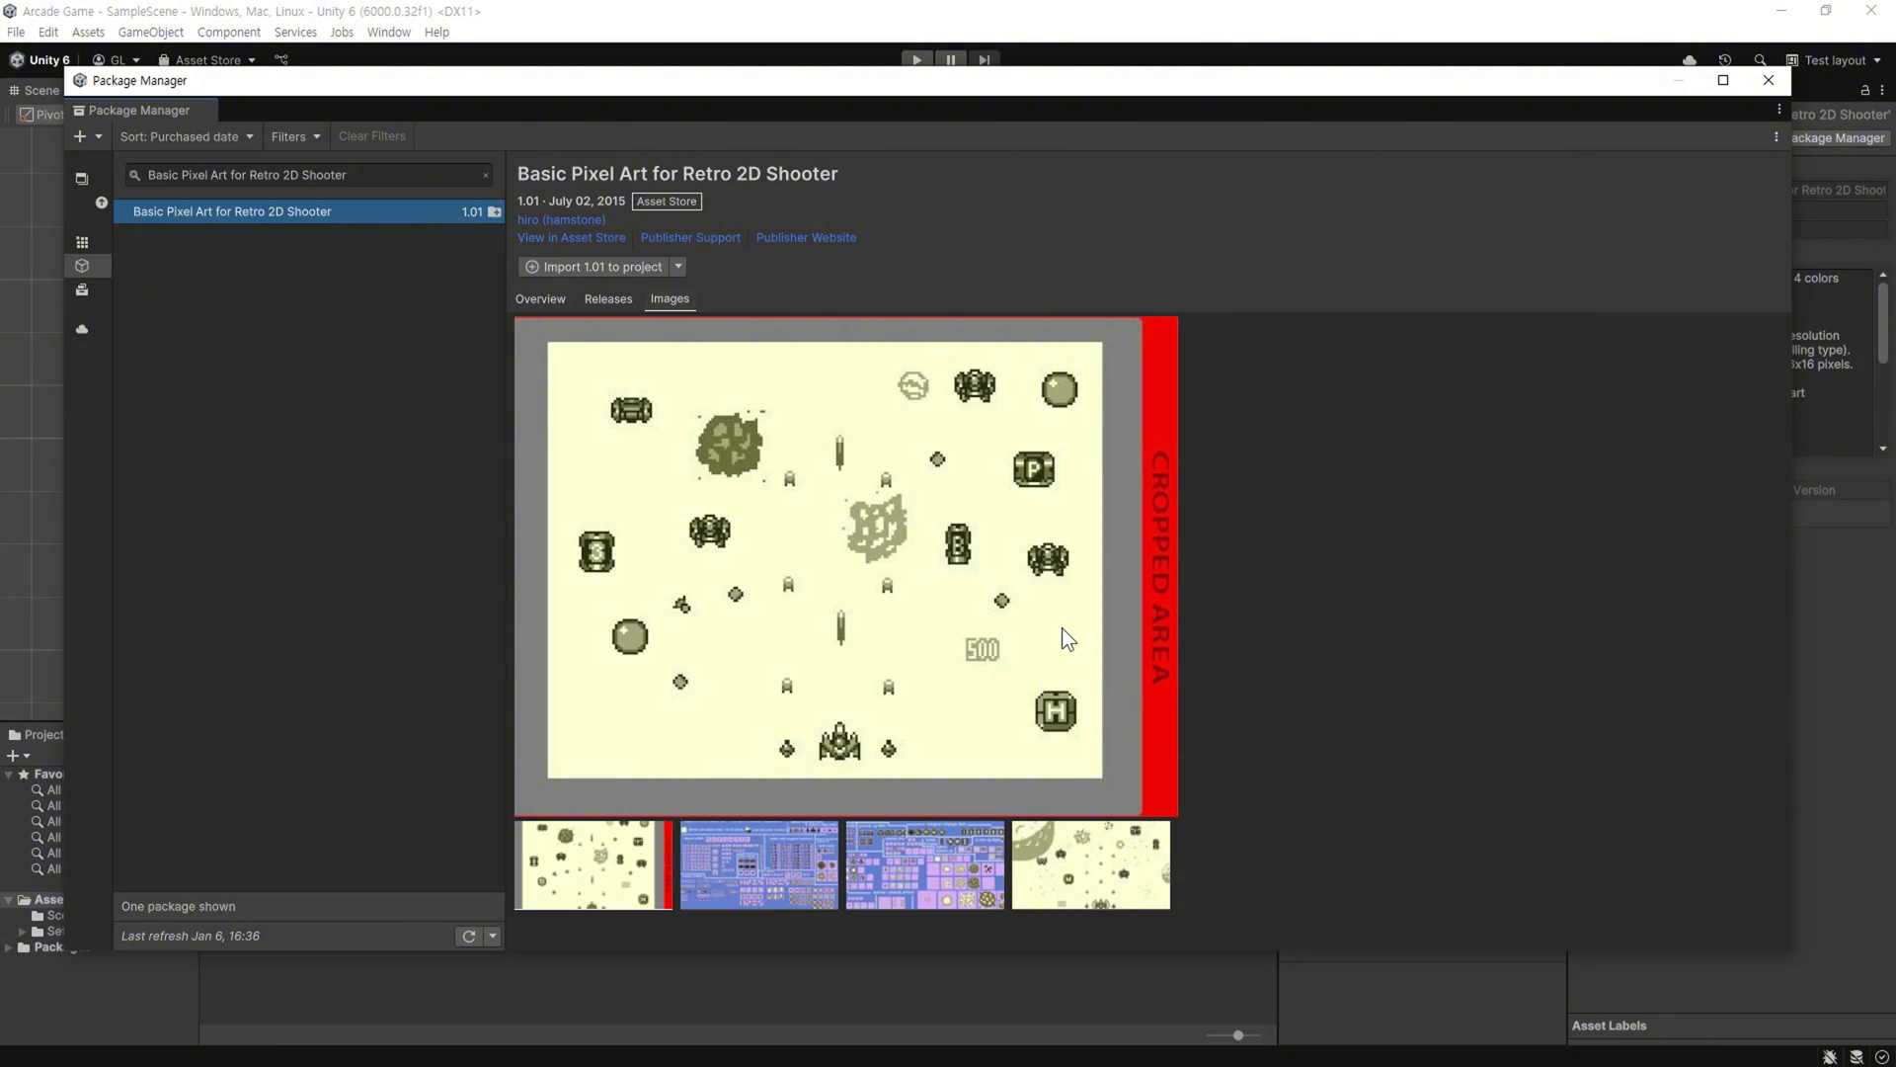
pyautogui.click(606, 271)
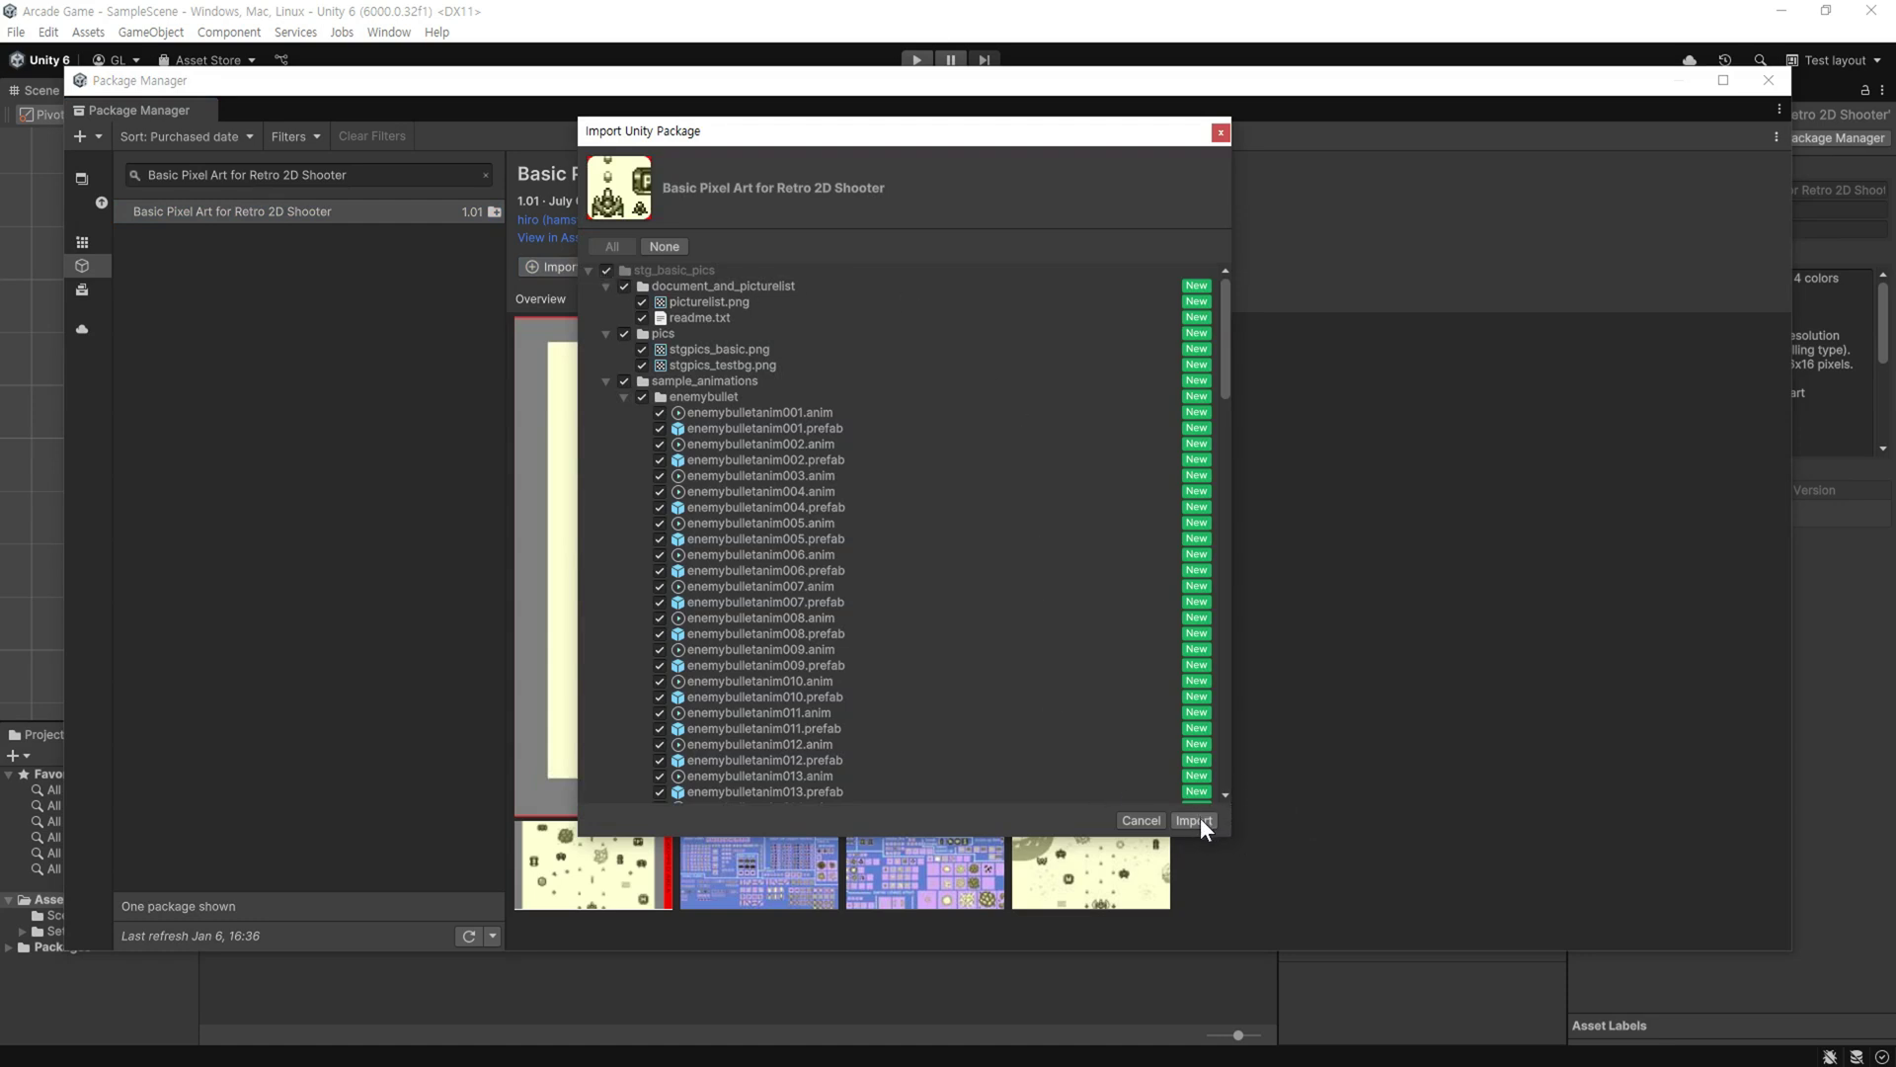
# - Import all files of the Basic Pixel Art pack, then the Urban Night Sky pack
pyautogui.click(1193, 820)
pyautogui.click(605, 263)
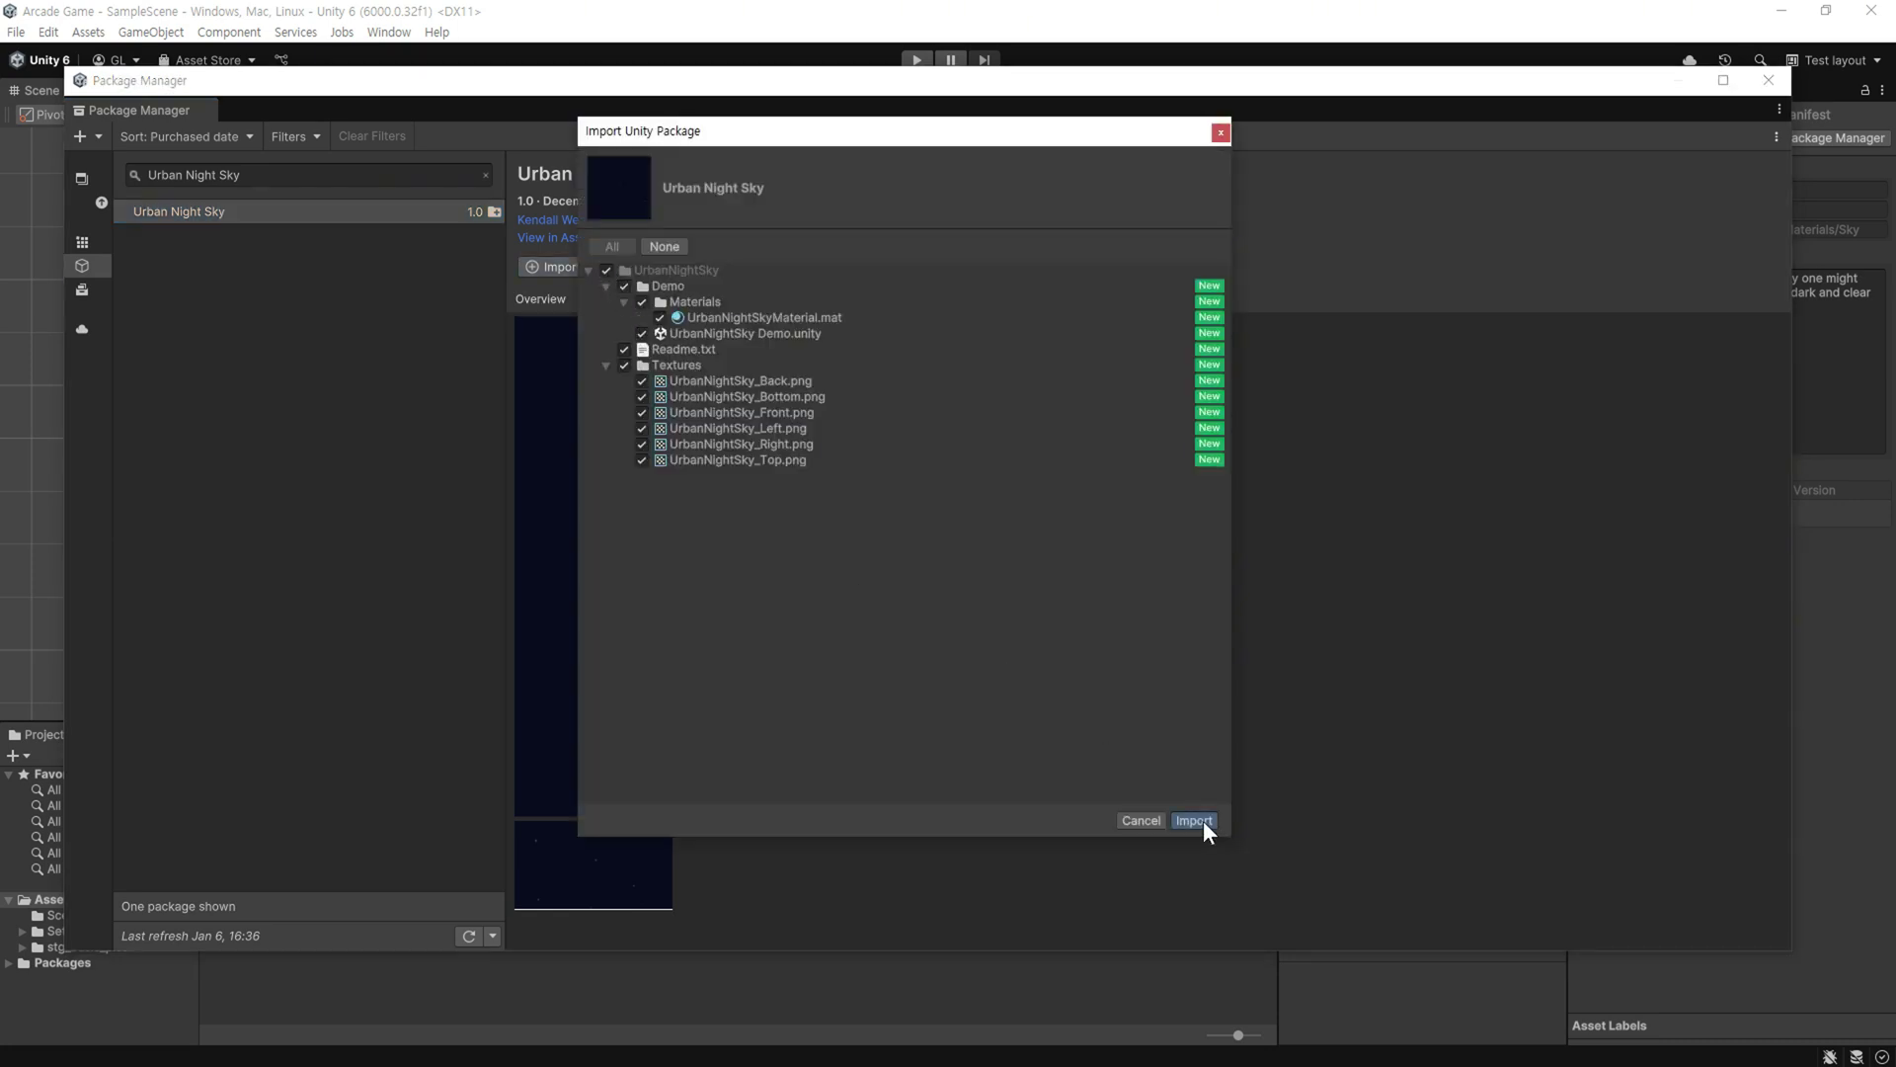
pyautogui.click(1194, 821)
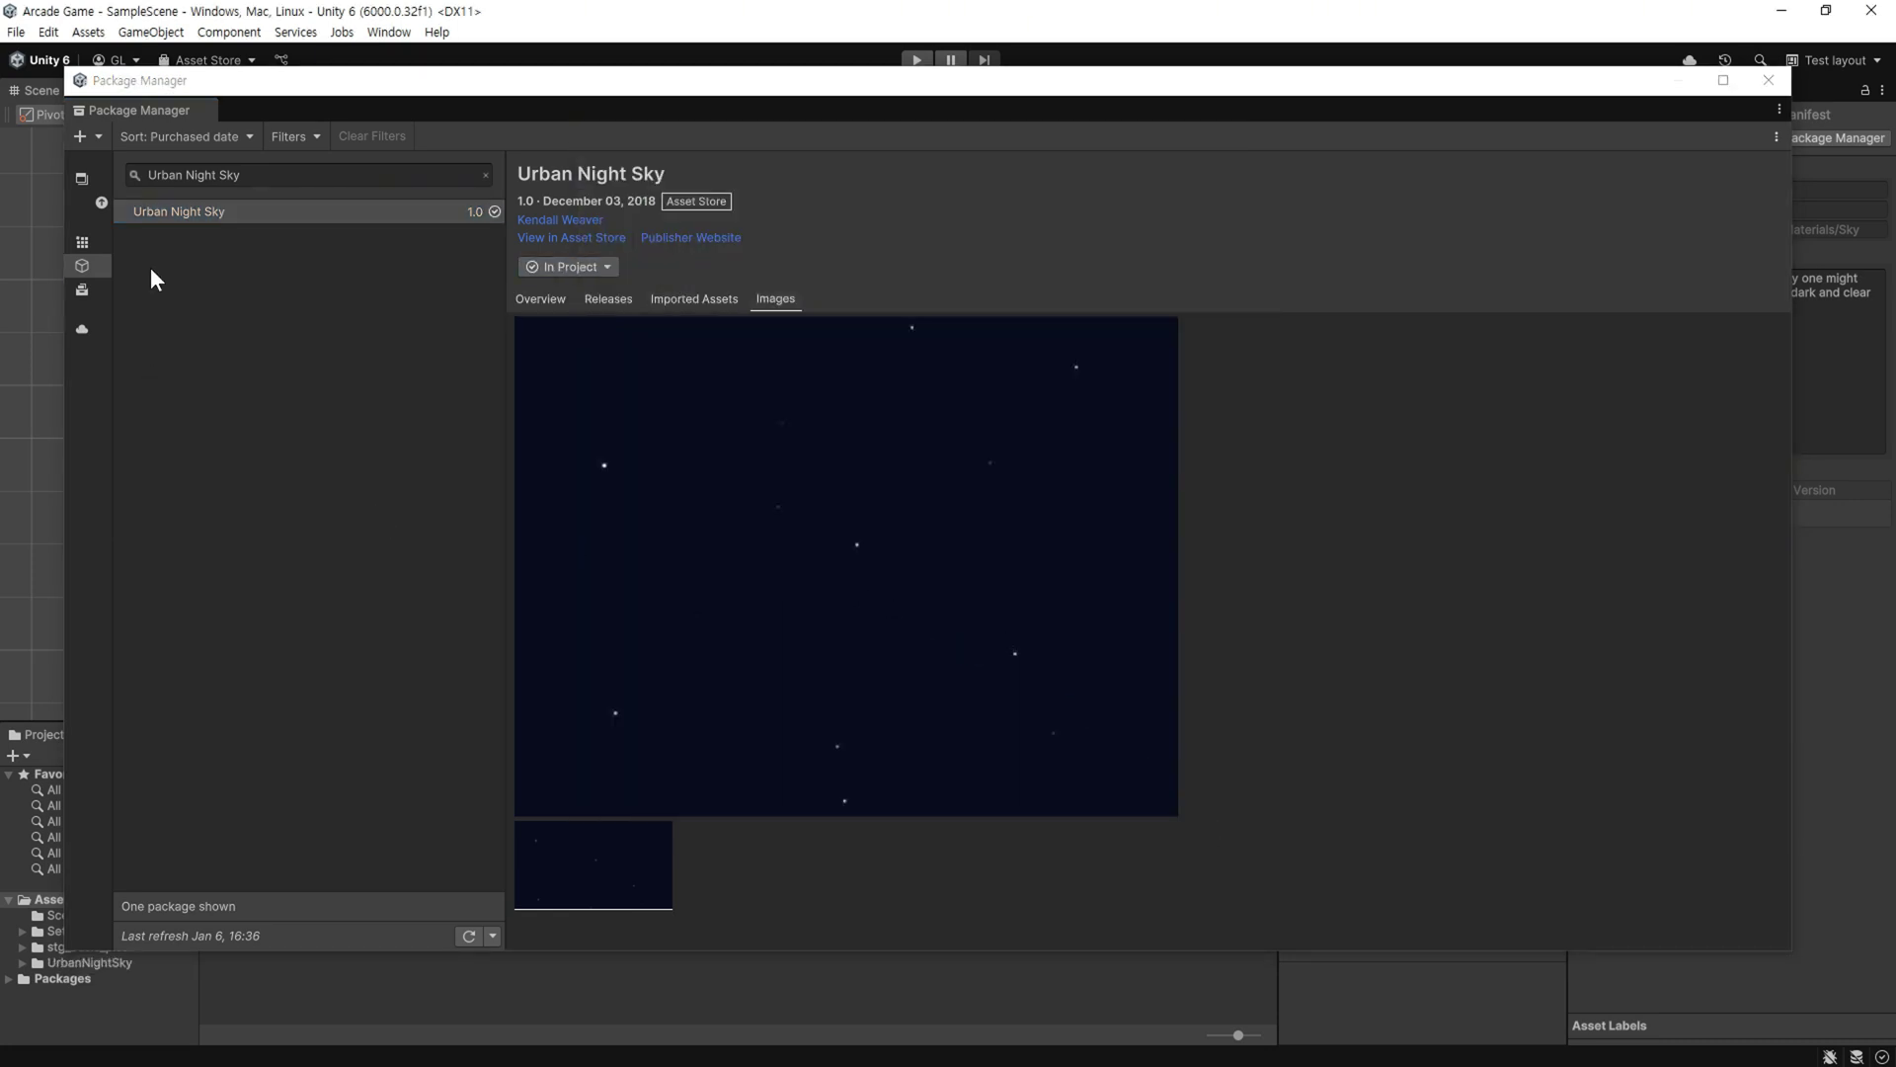
# - Compare both imported packs' details in the In Project package list
pyautogui.click(83, 178)
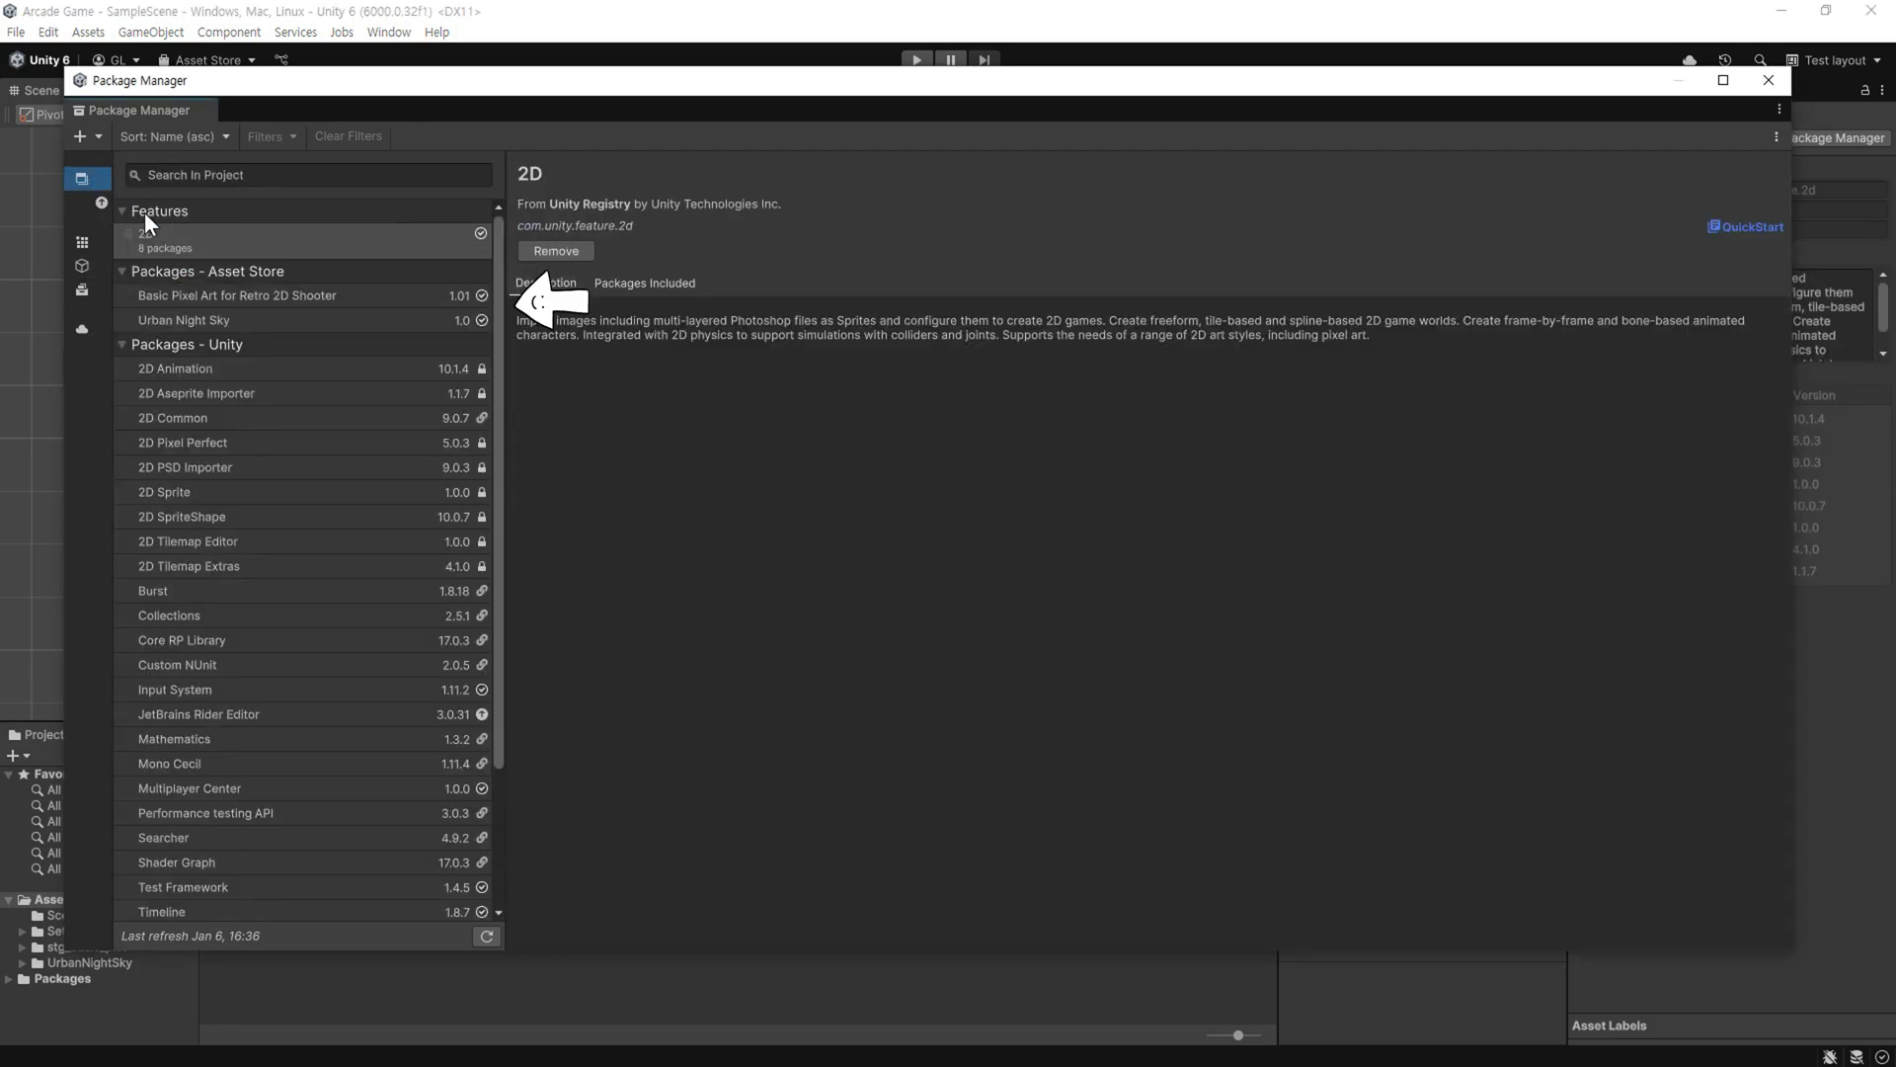
pyautogui.click(341, 298)
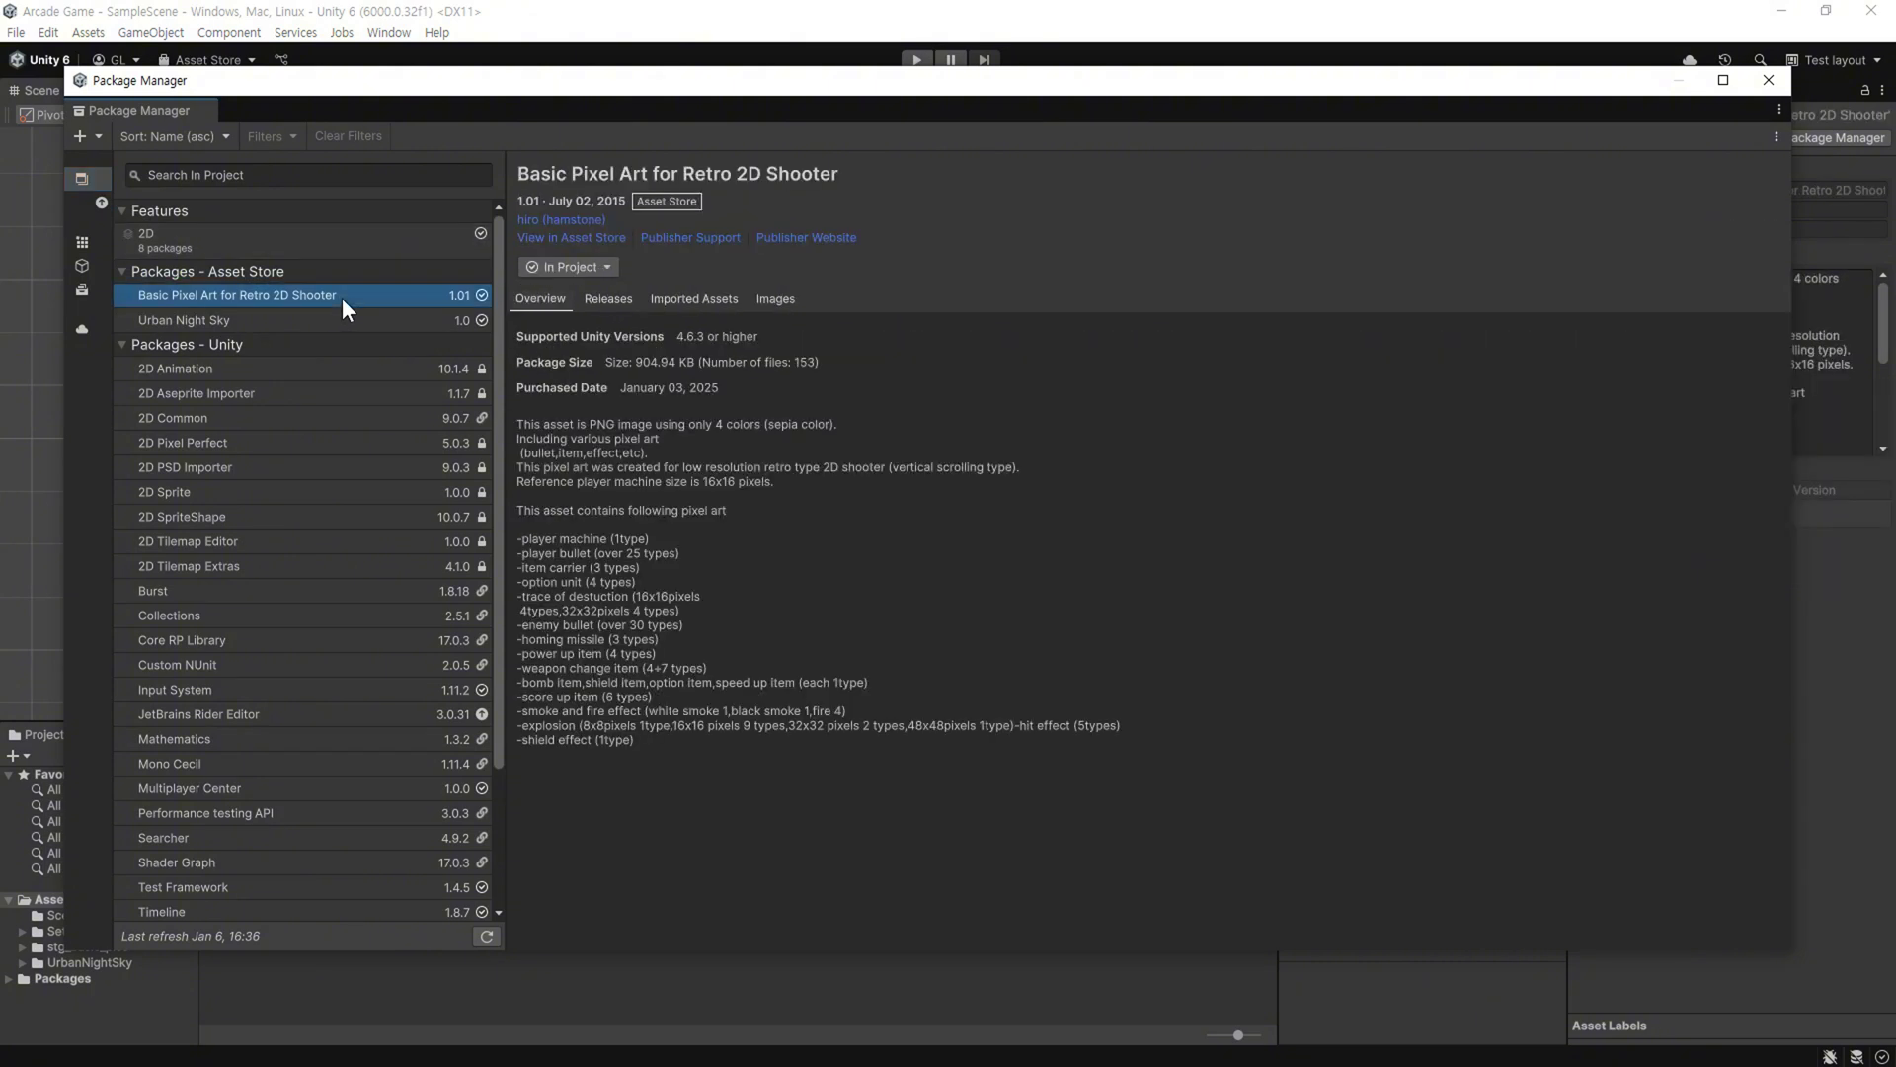
pyautogui.click(345, 317)
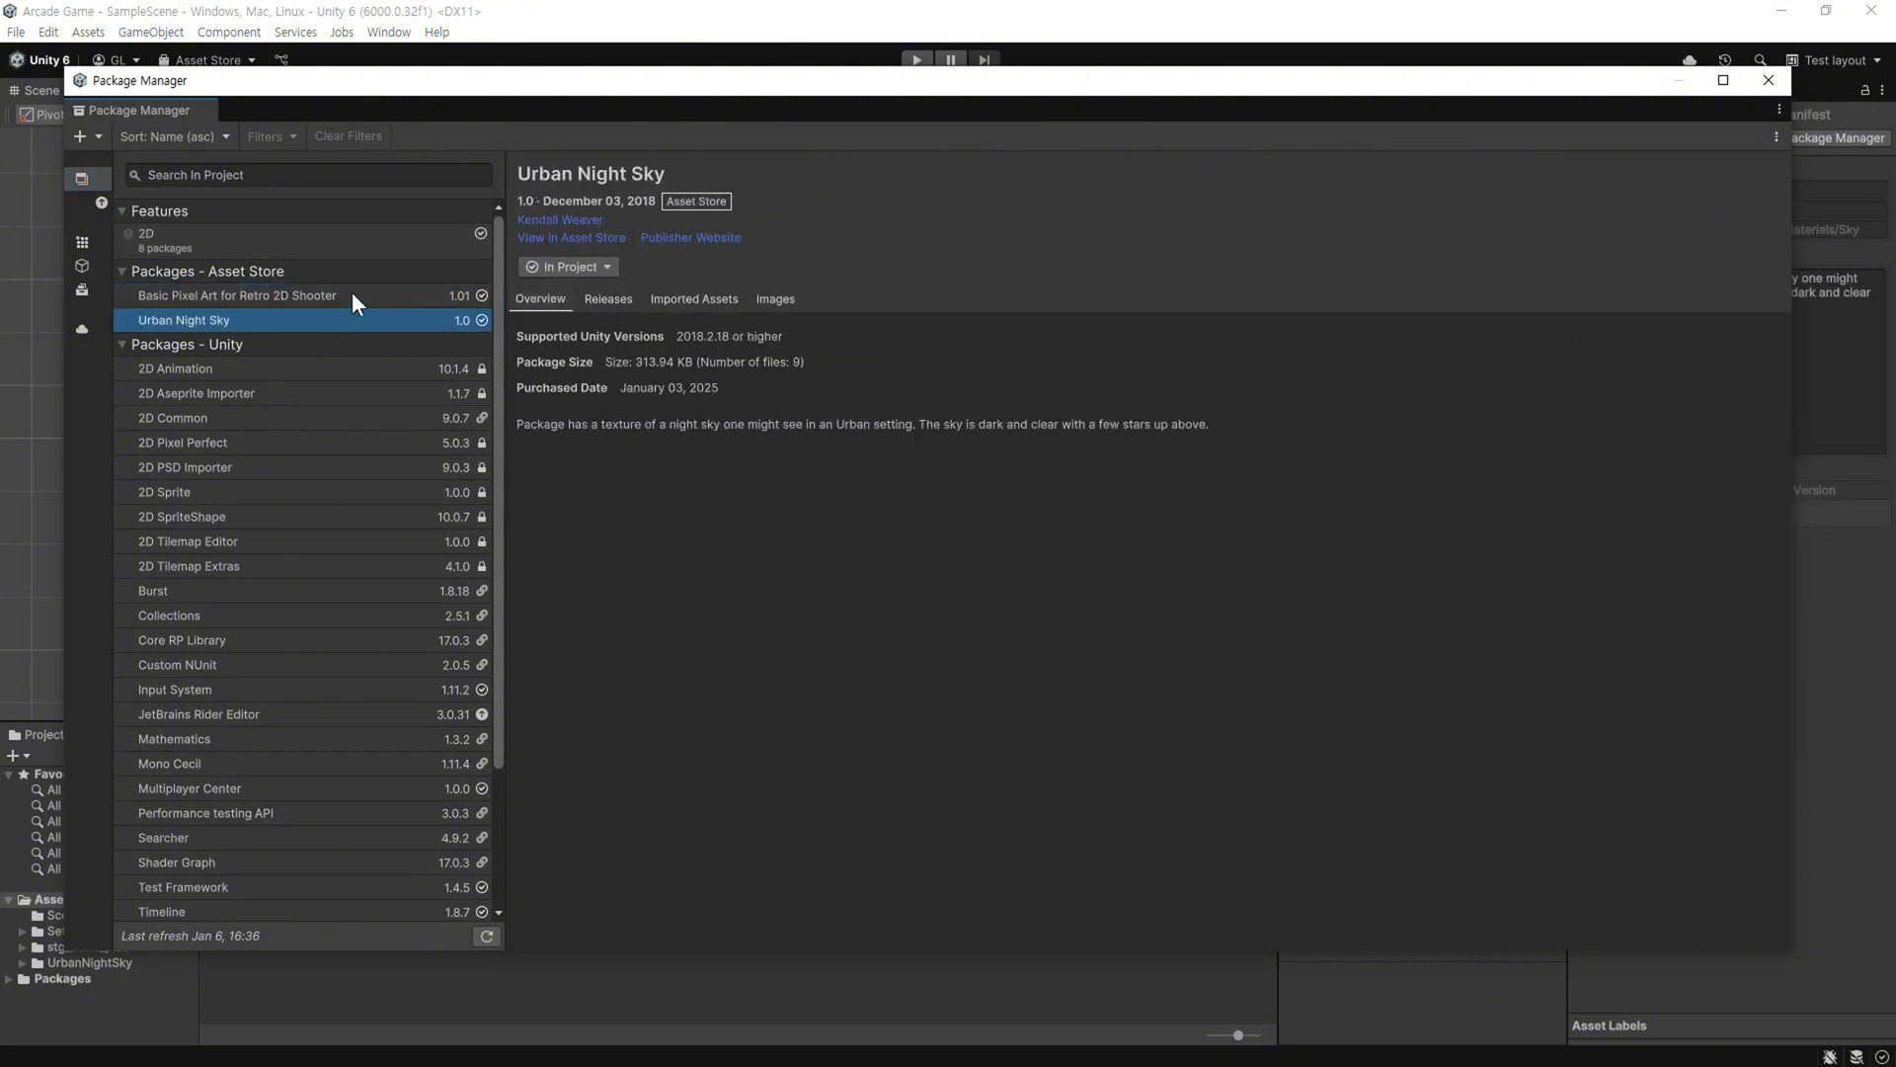
pyautogui.click(351, 296)
pyautogui.click(353, 322)
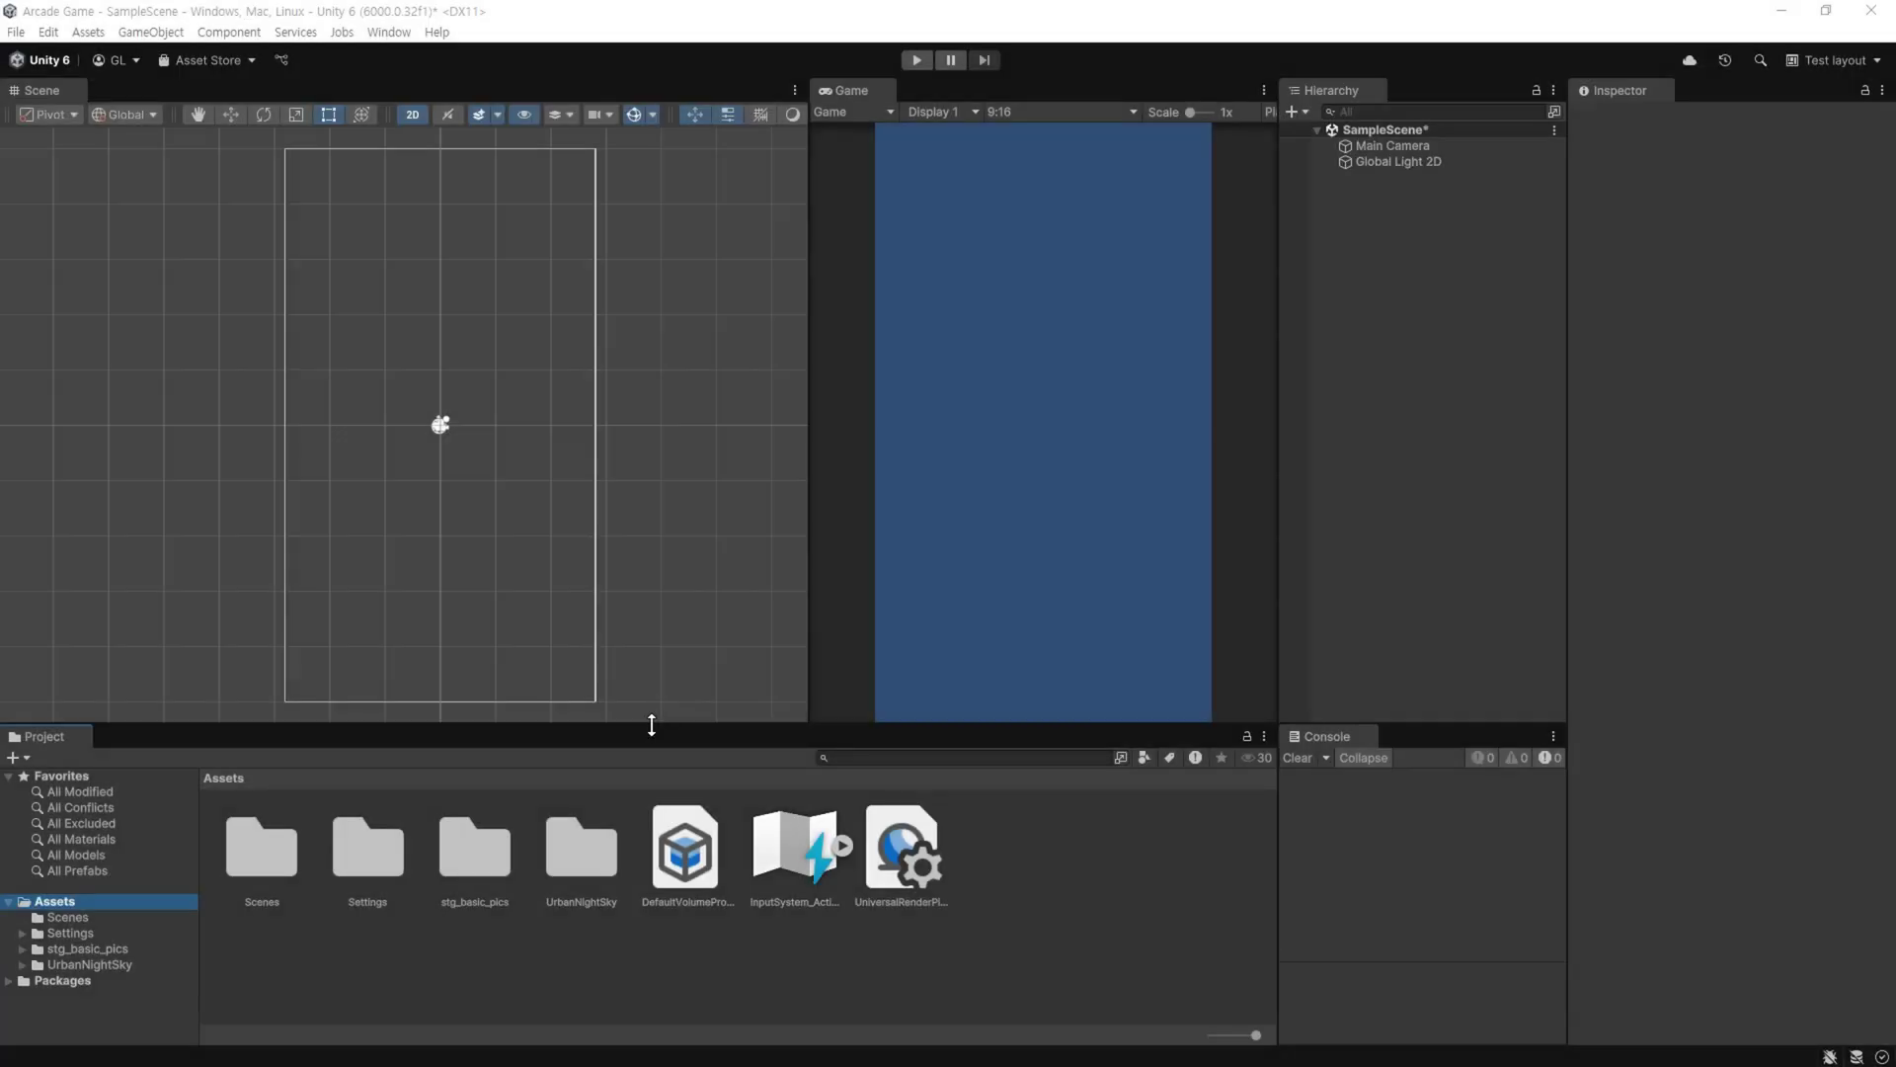
# - Enlarge the Project panel, create a _My folder in Assets, and open it
pyautogui.moveTo(652, 725); pyautogui.dragTo(675, 305)
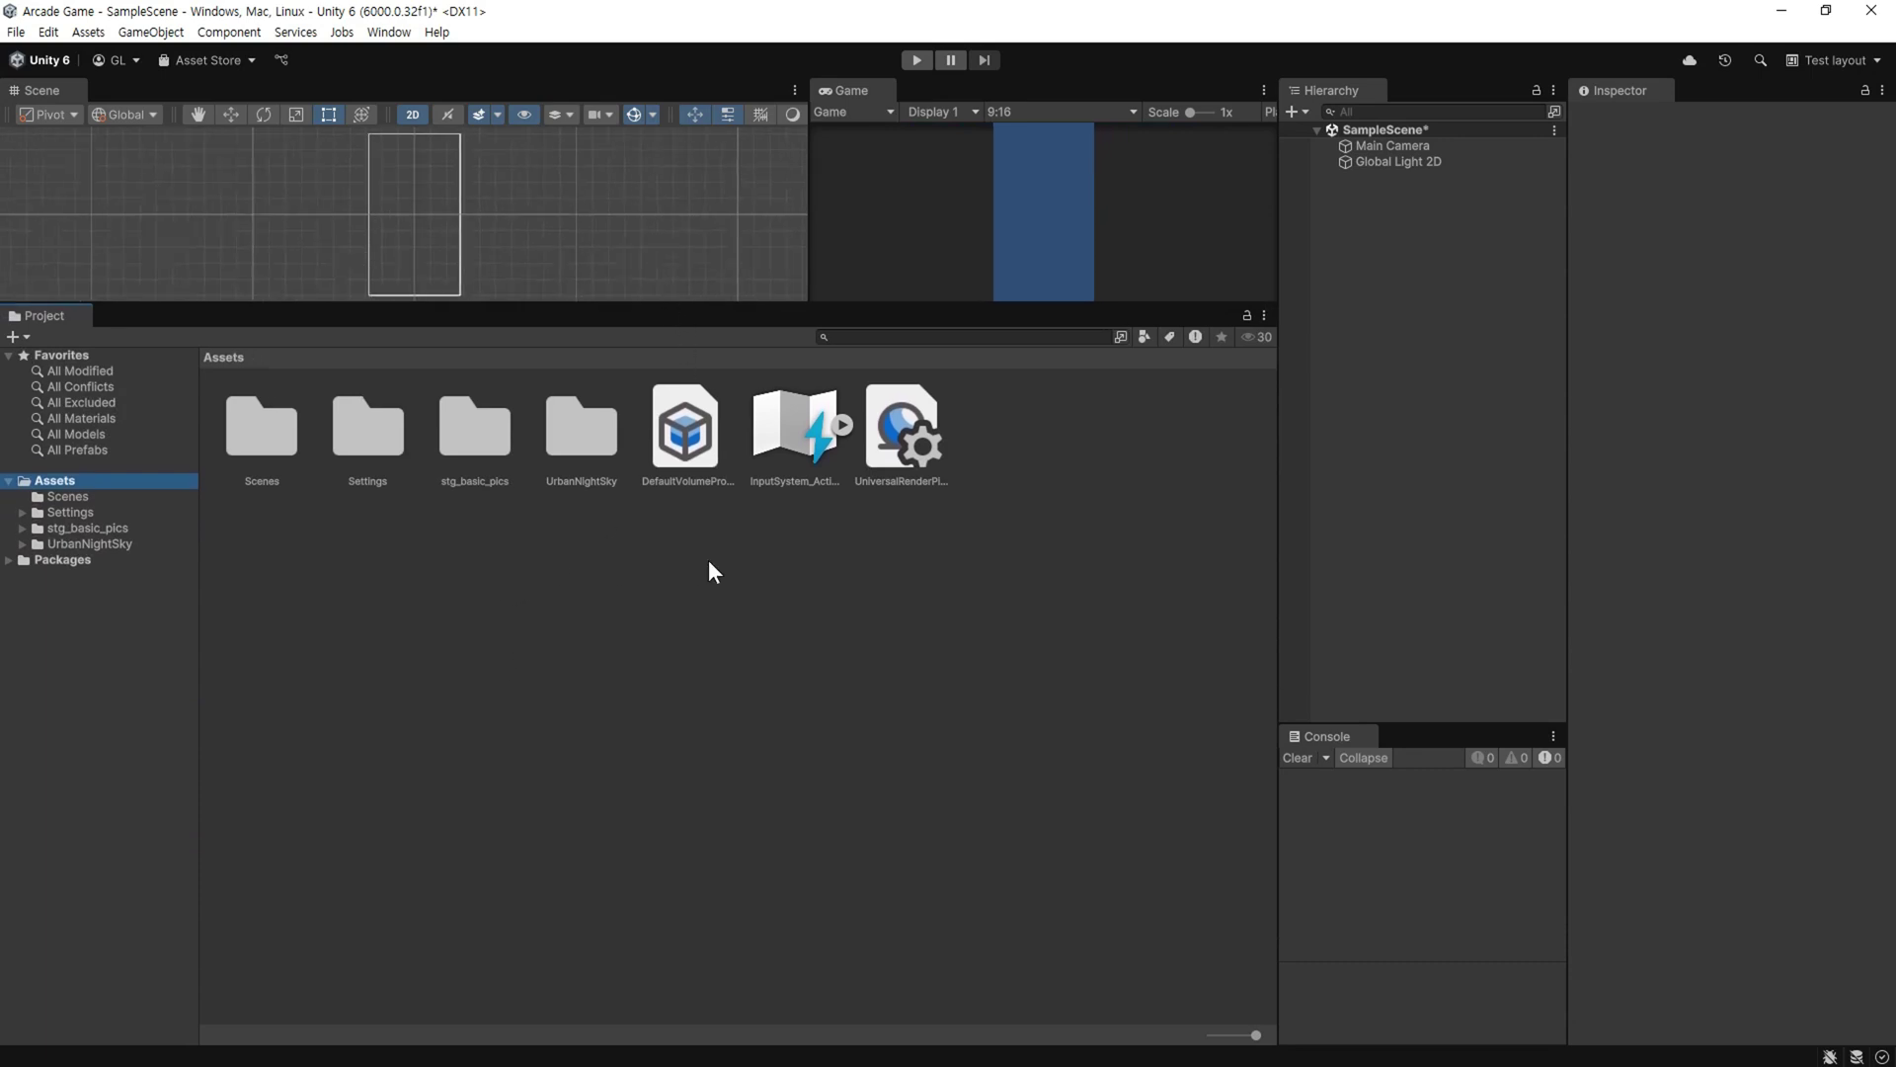
pyautogui.click(858, 568)
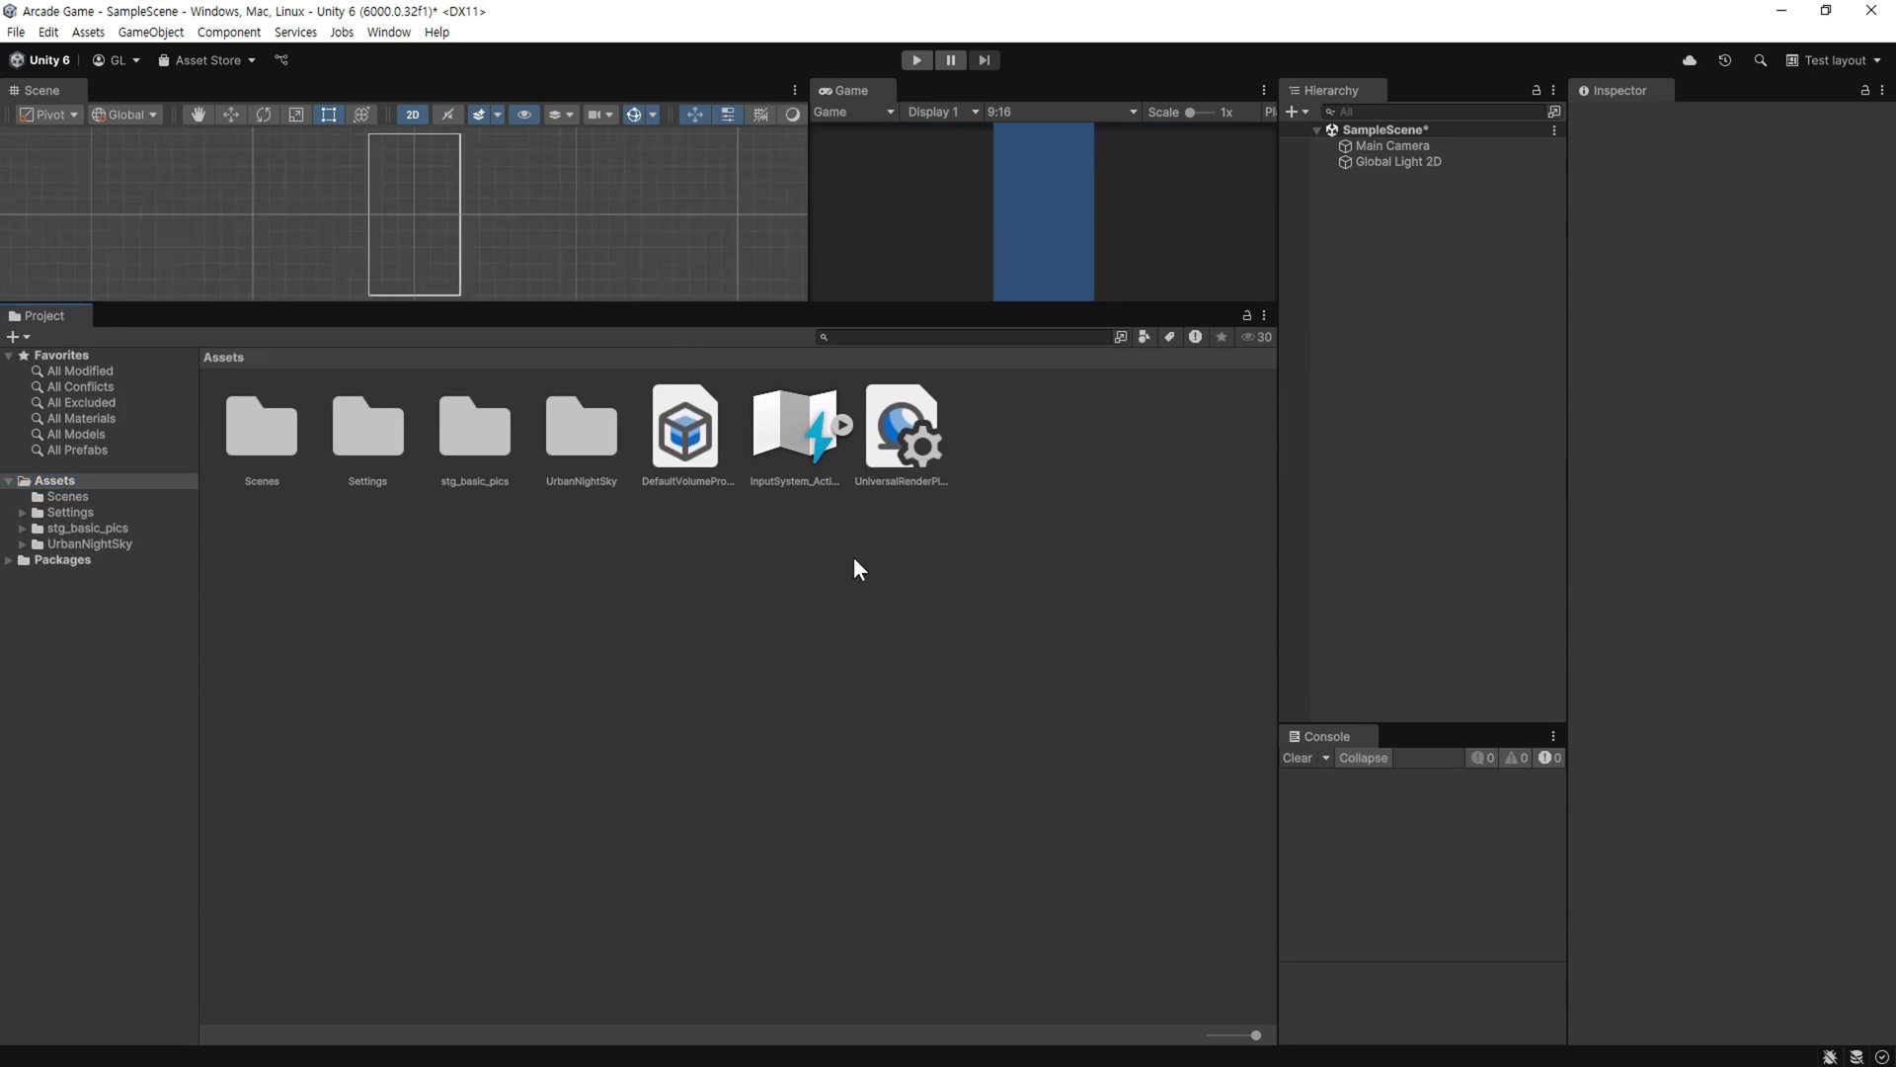
pyautogui.rightClick(1018, 431)
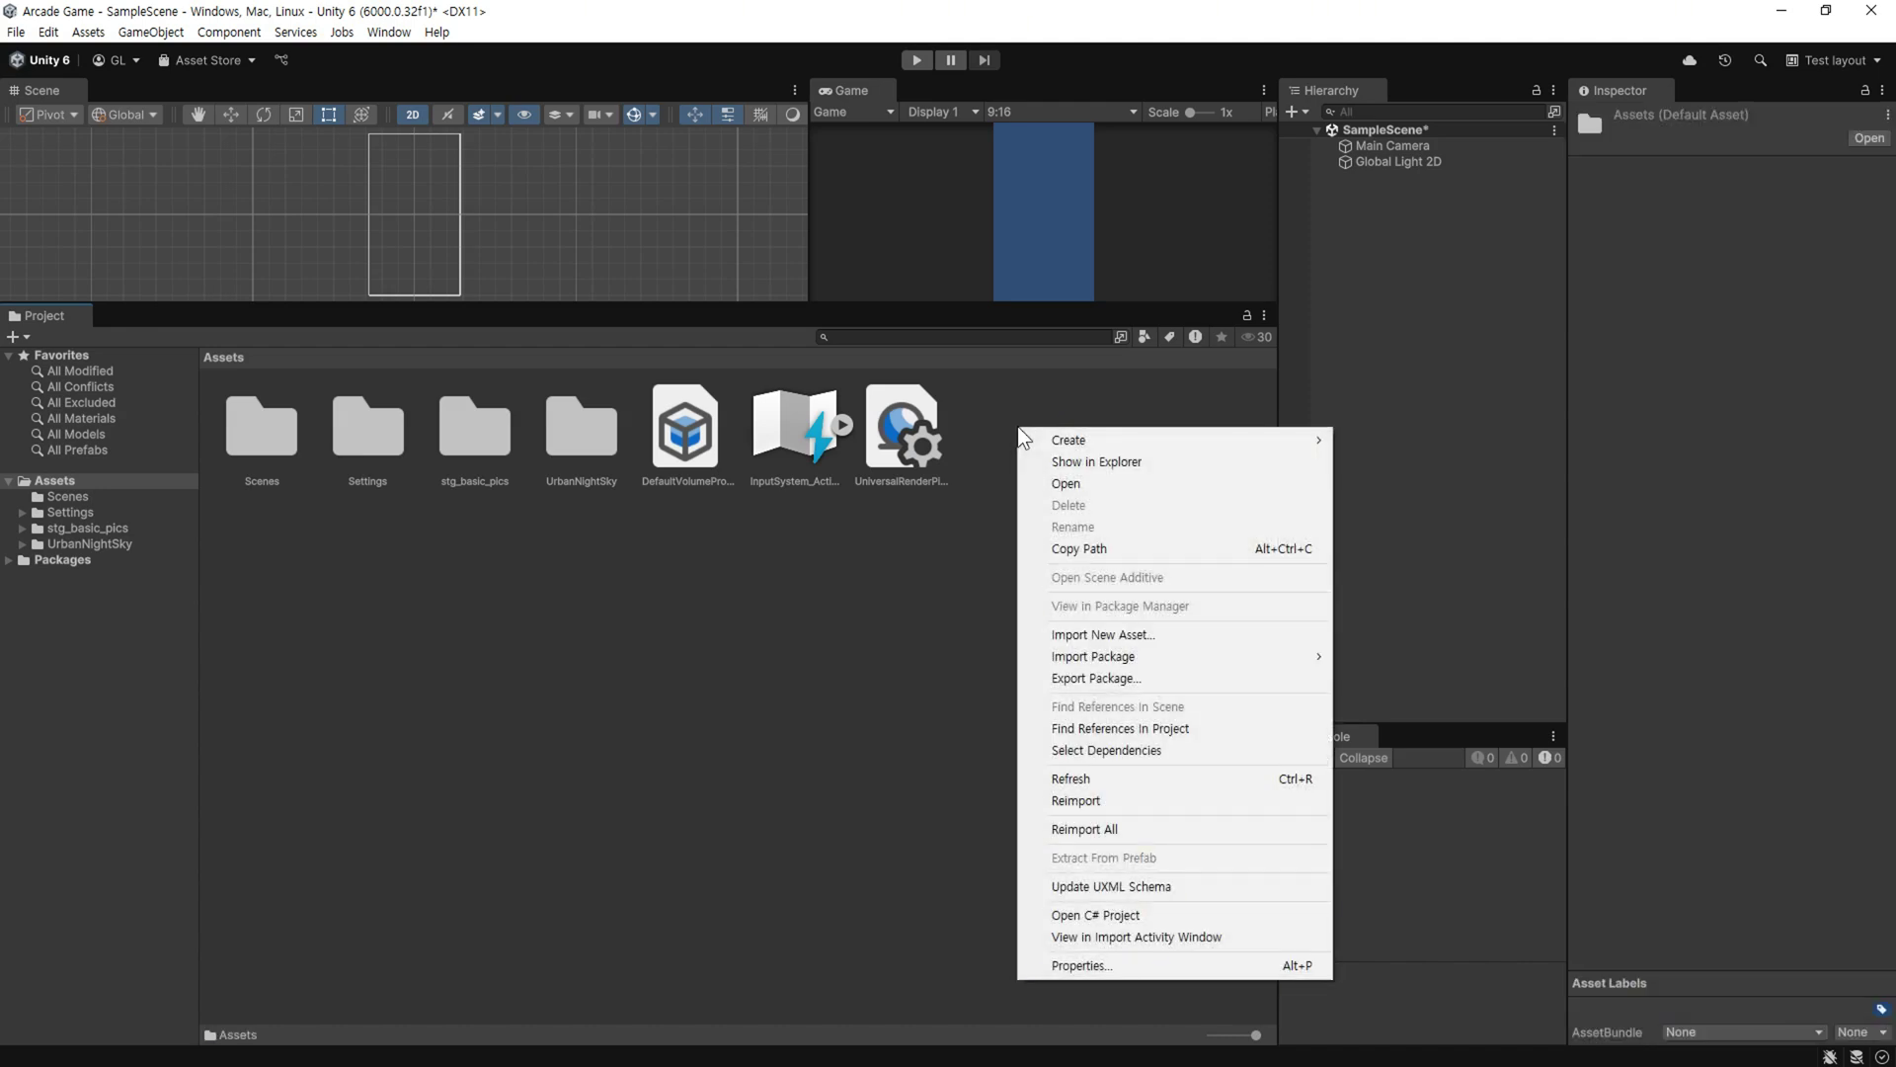
pyautogui.moveTo(1066, 440)
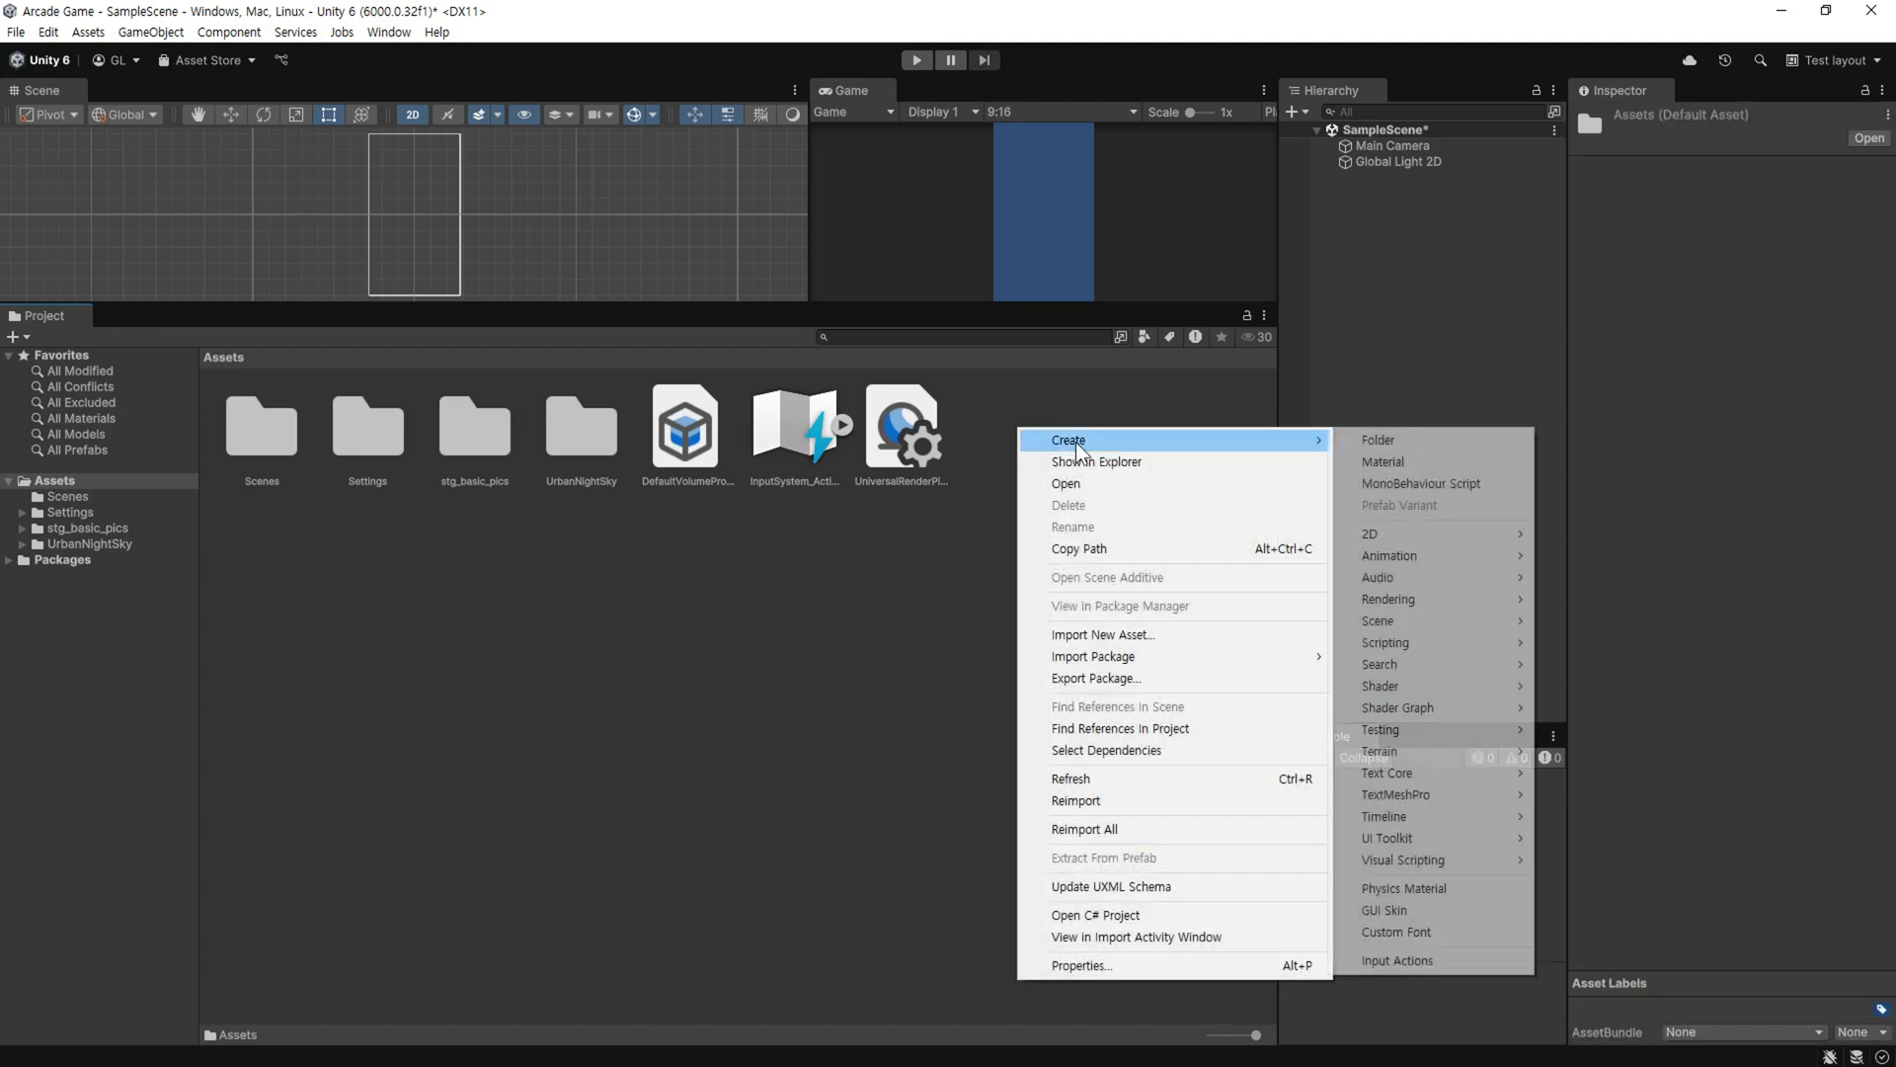
pyautogui.click(1441, 442)
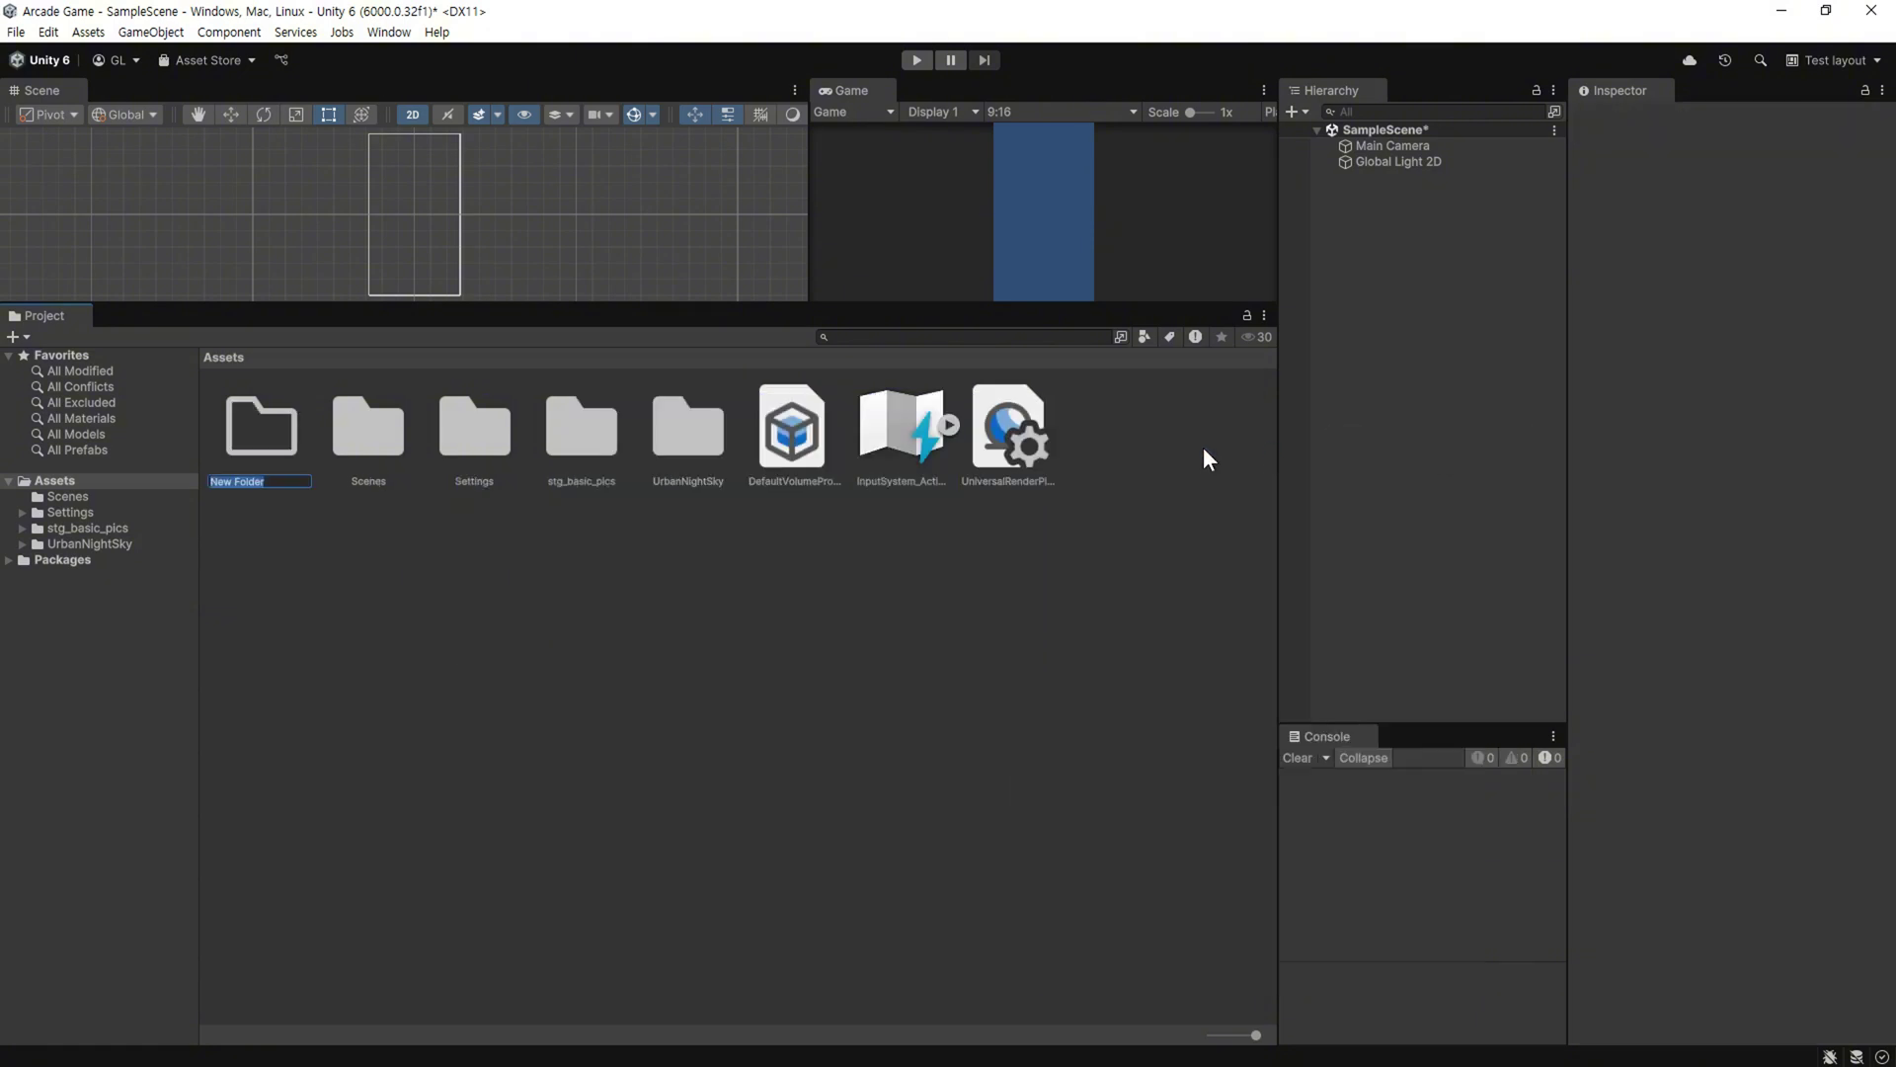
pyautogui.write('_My')
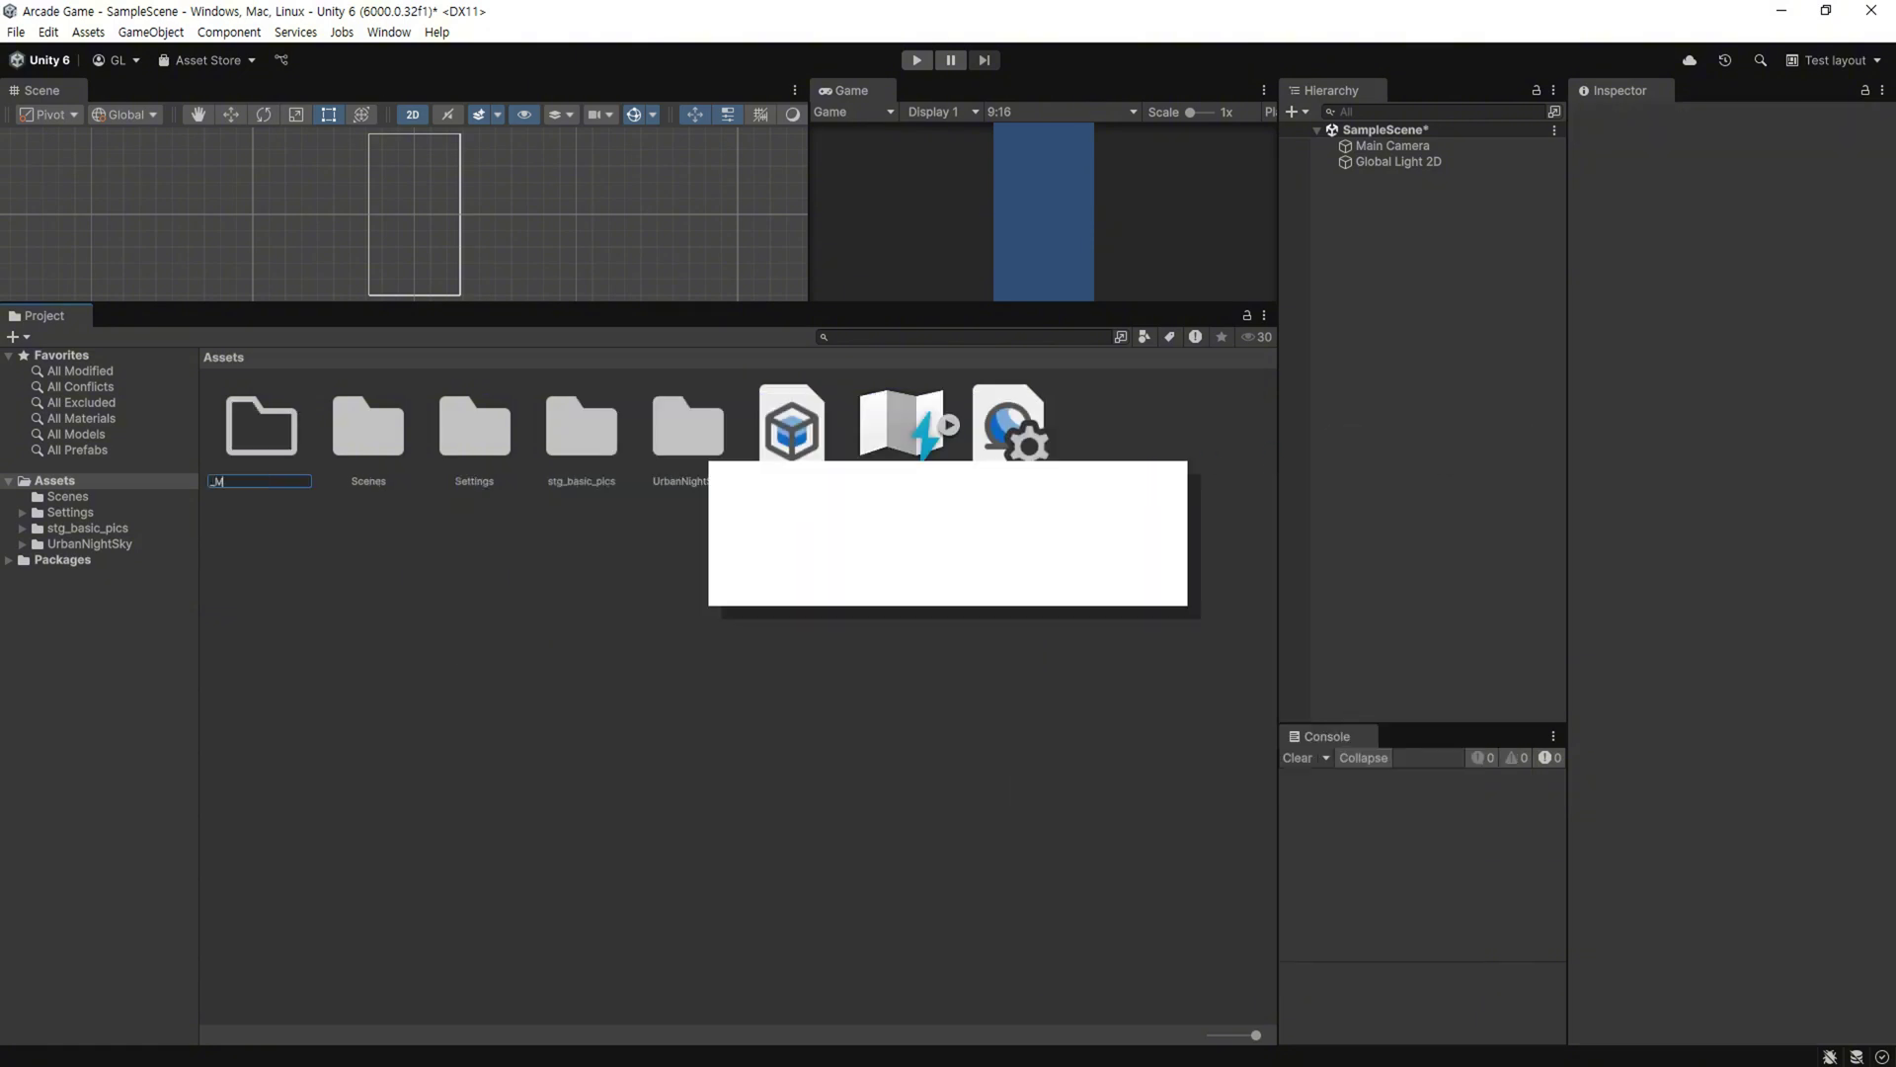
pyautogui.press('Return')
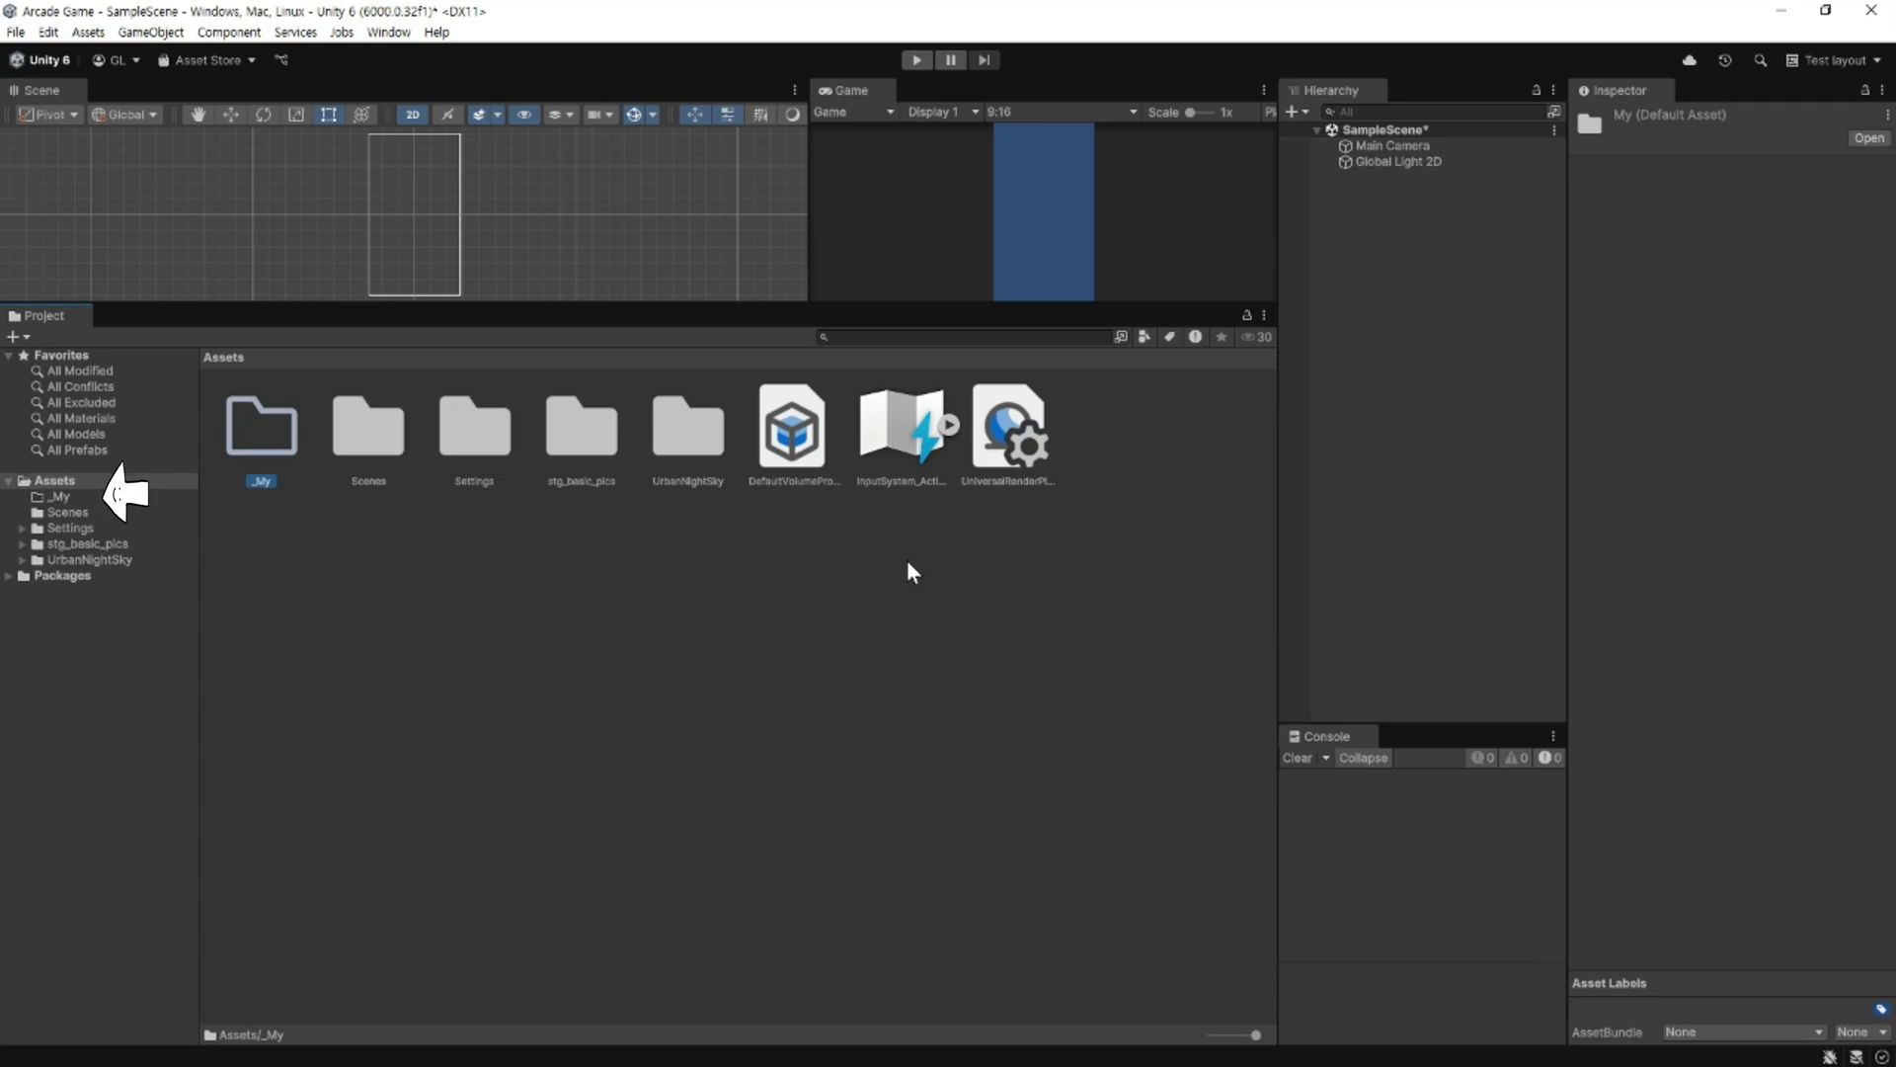
pyautogui.press('Return')
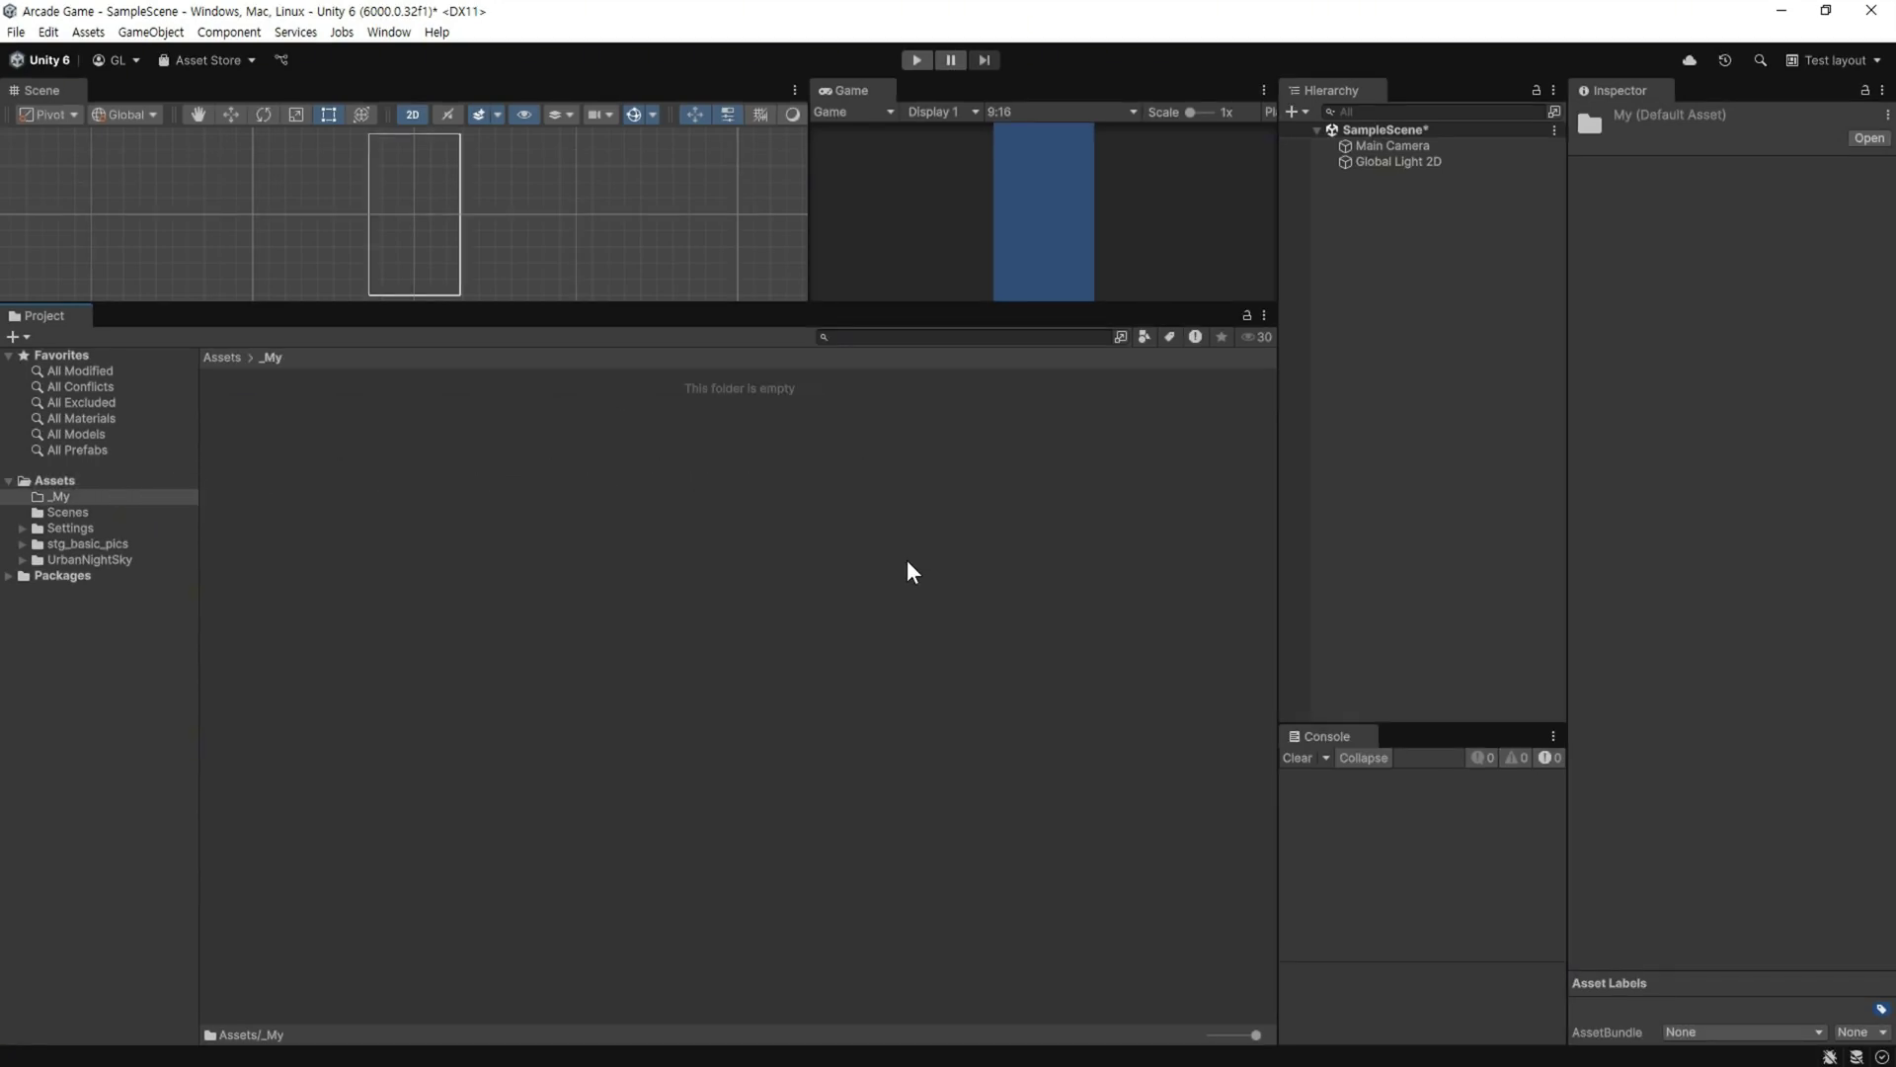
# - Create a Space folder inside _My and open it
pyautogui.rightClick(519, 415)
pyautogui.moveTo(716, 431)
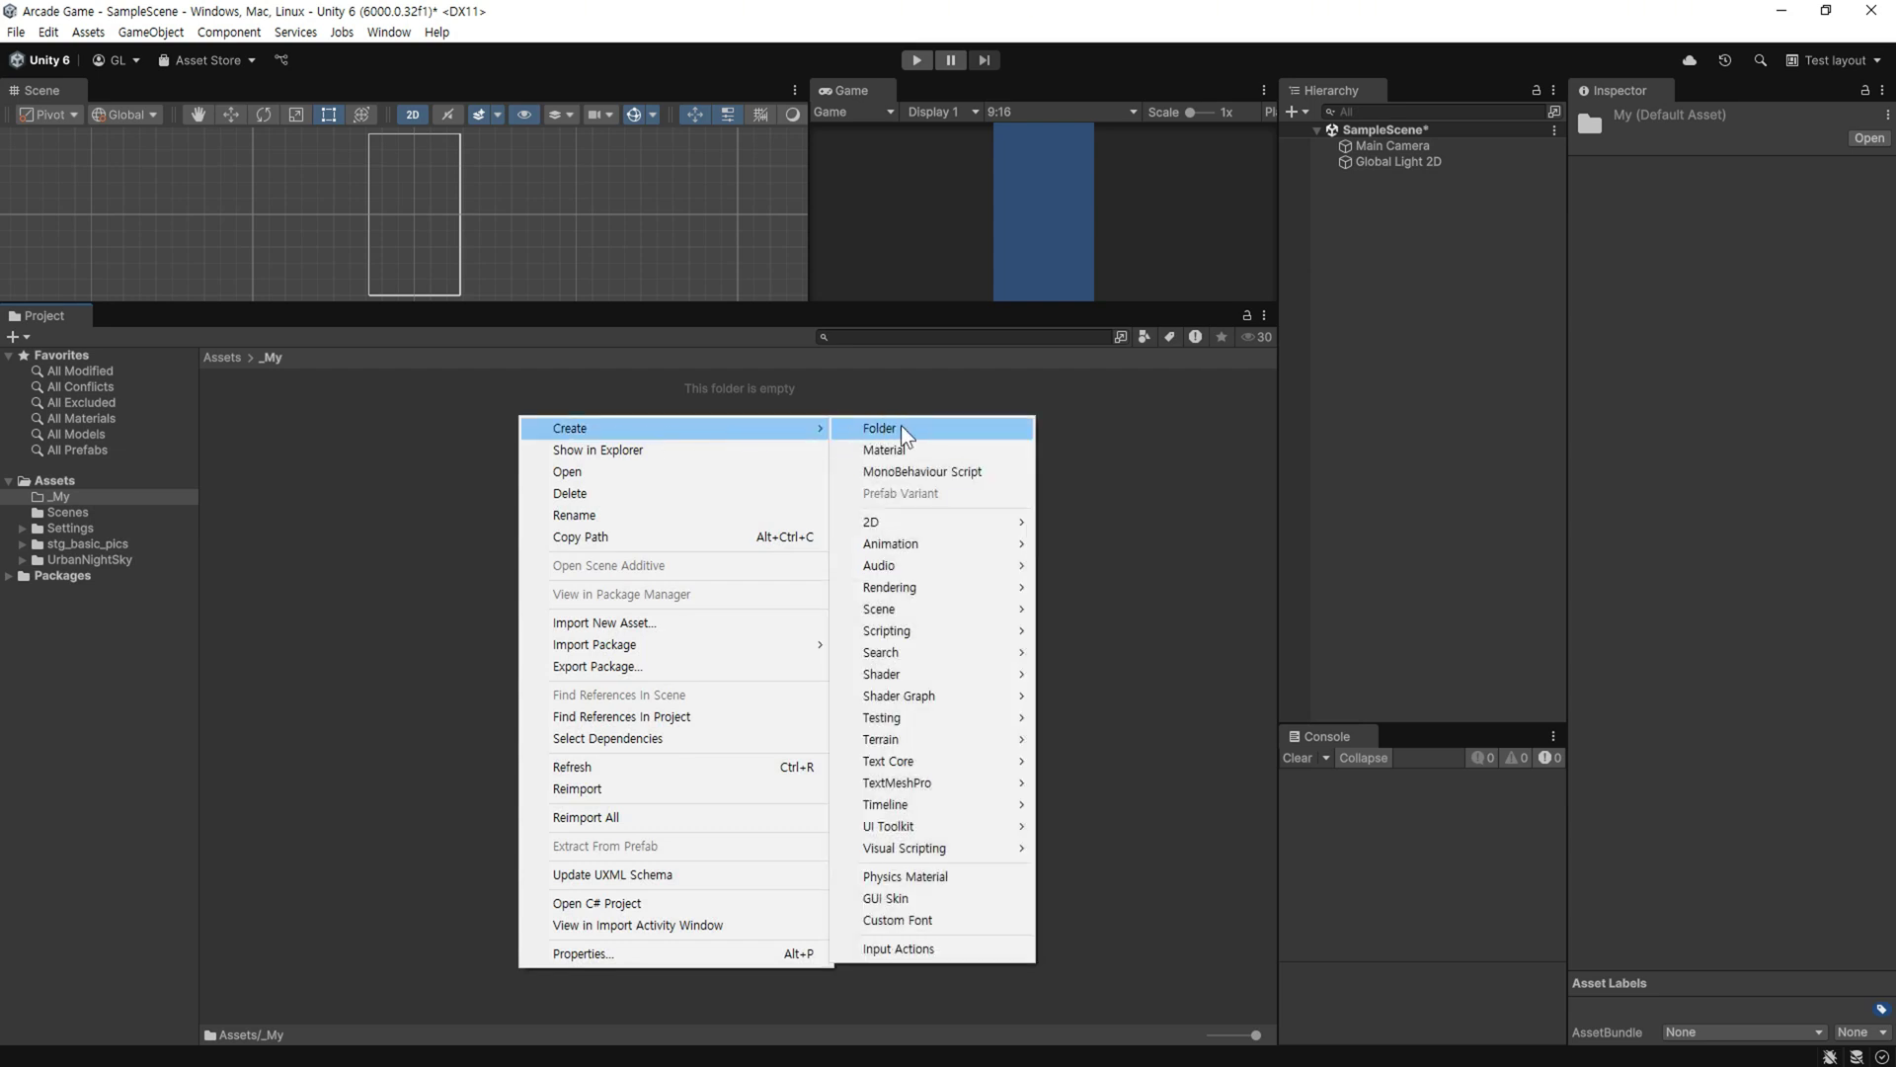
pyautogui.click(926, 440)
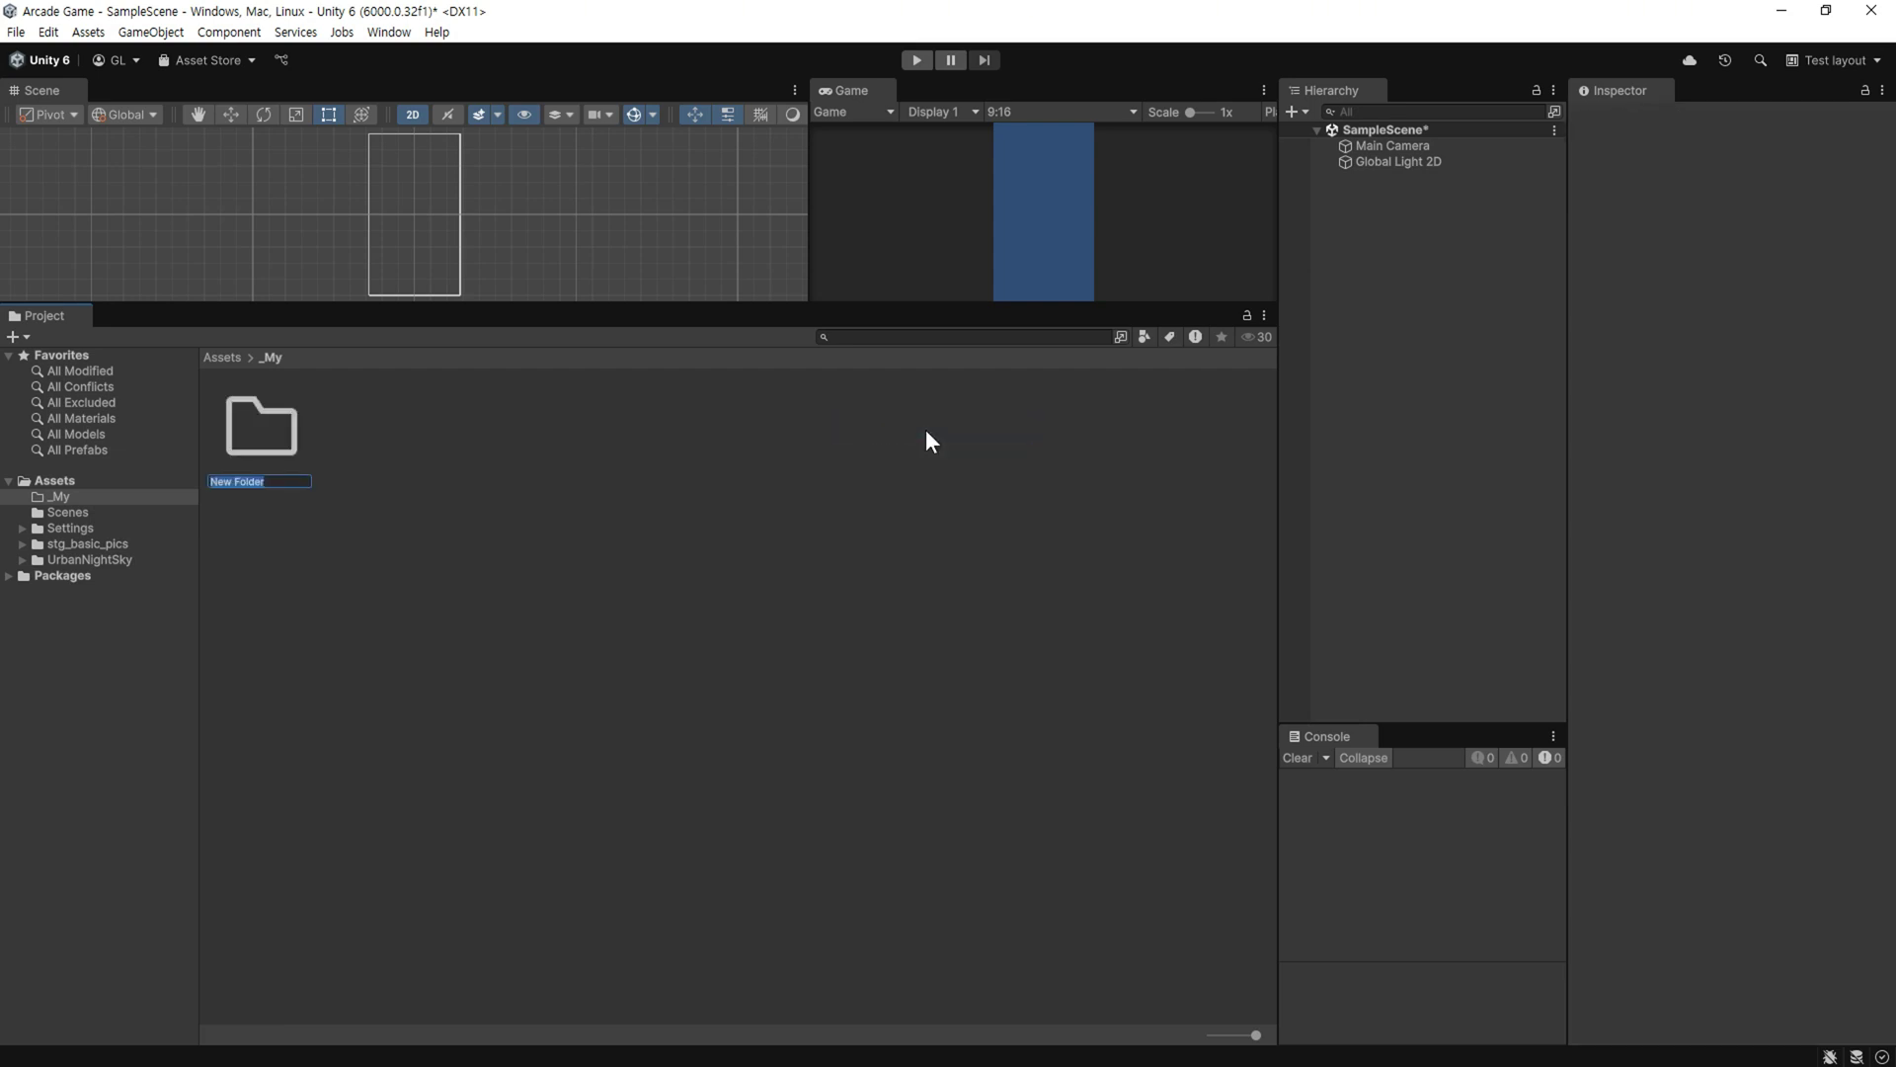
pyautogui.write('Space')
pyautogui.press('Return')
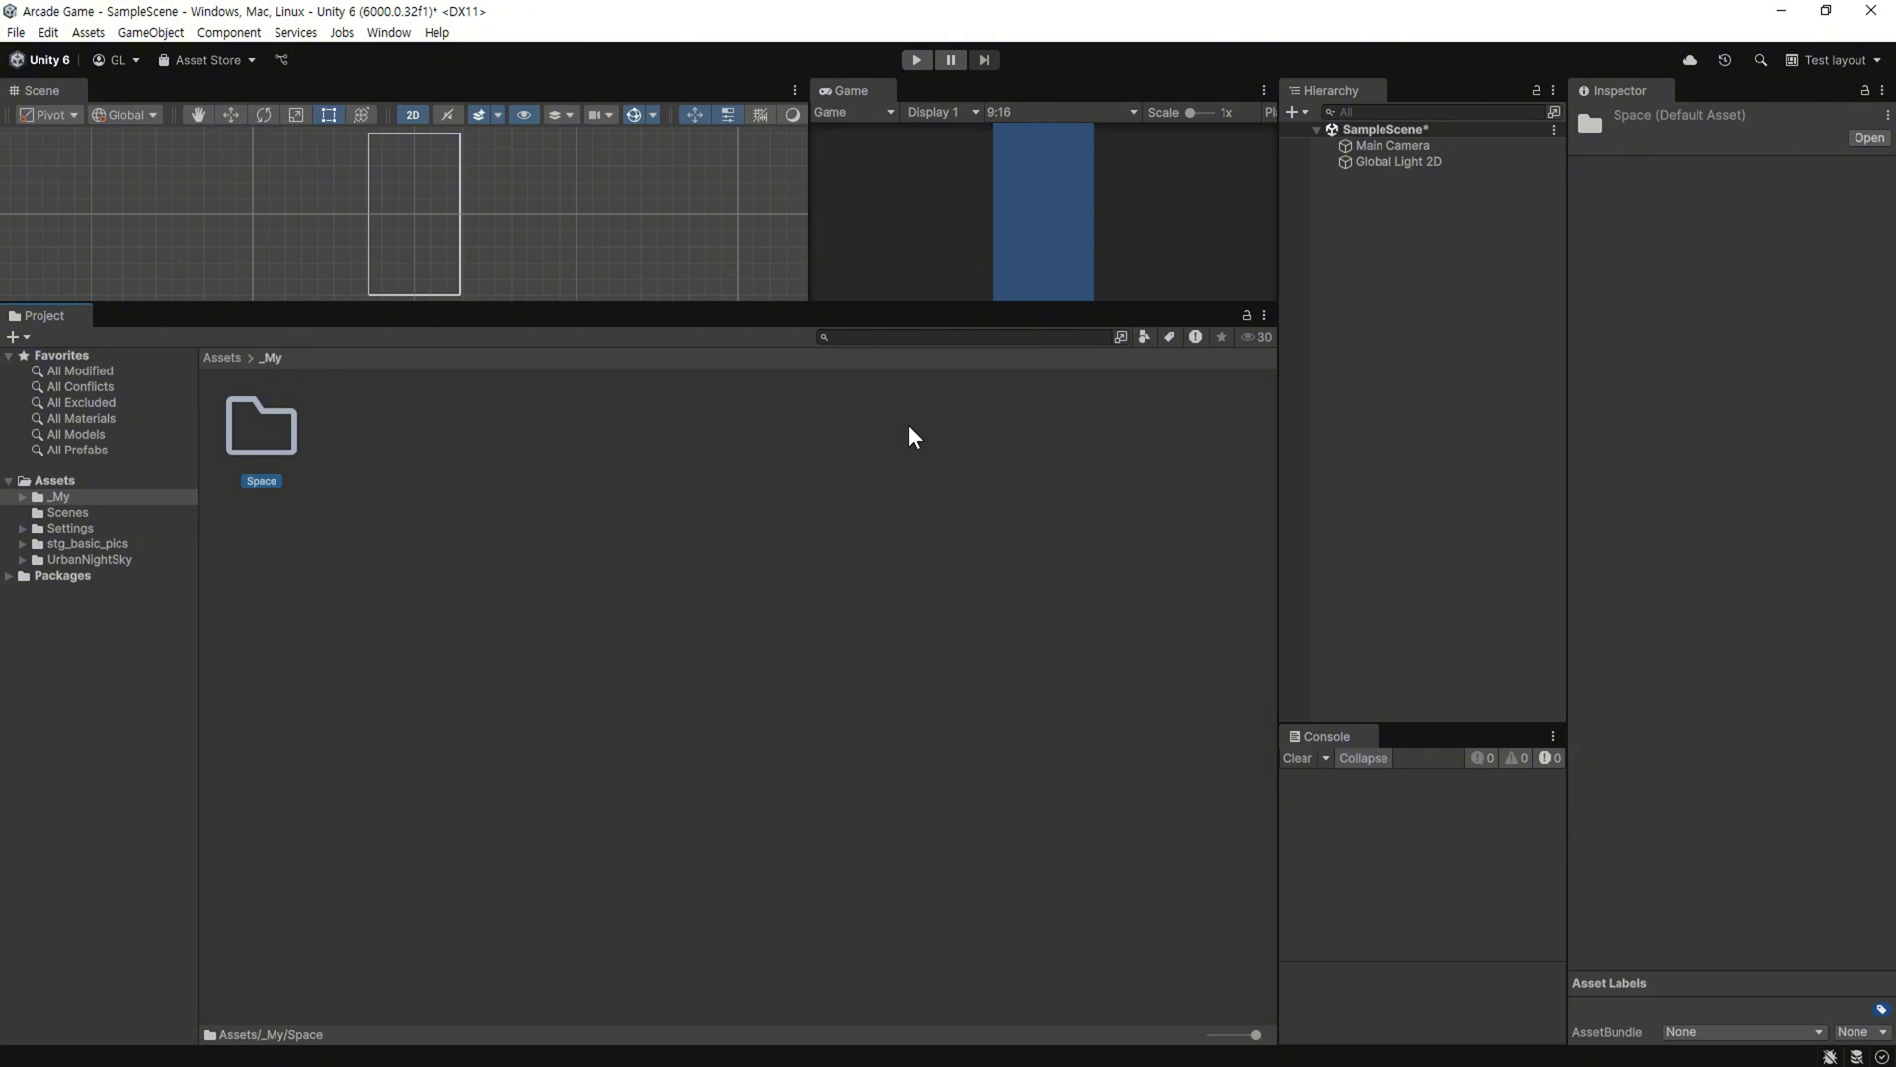
pyautogui.press('Return')
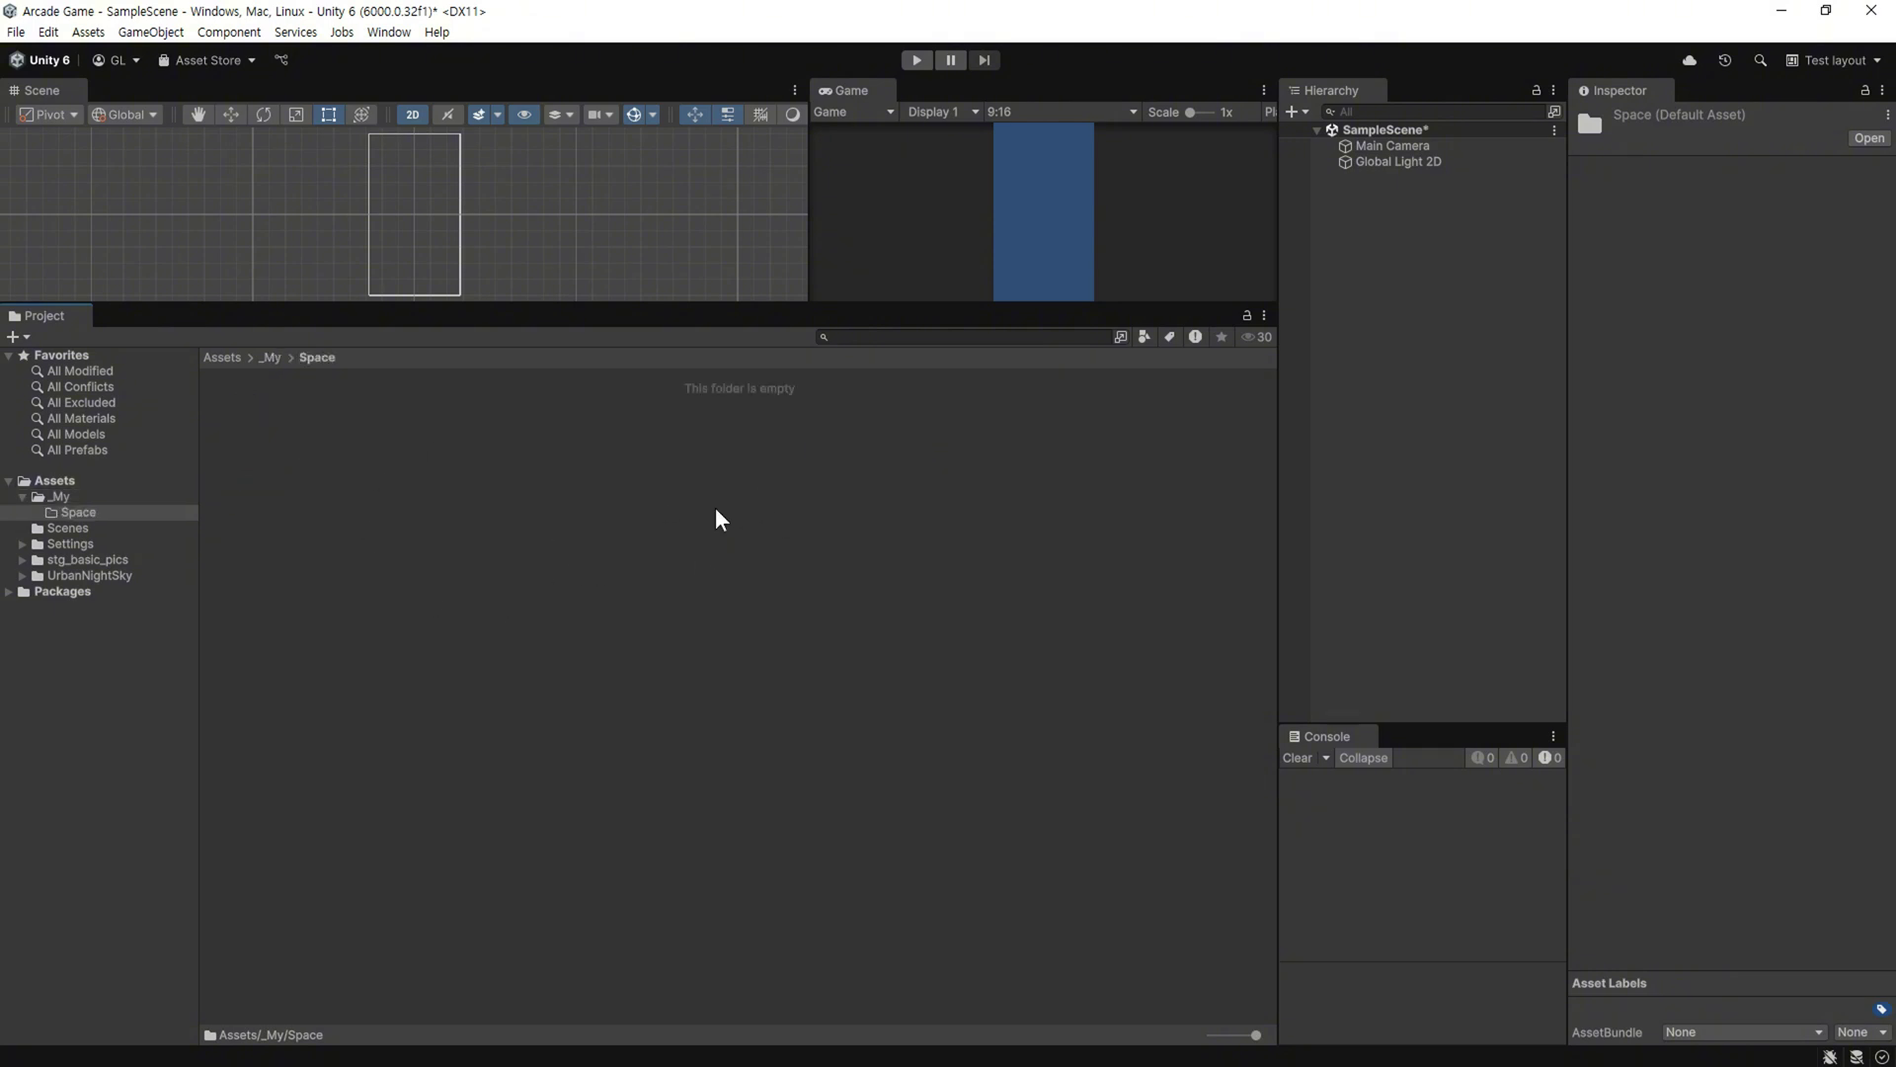
# - Browse to stg_basic_pics/pics and expand the stgpics_basic sheet into its ship and bullet sprites
pyautogui.click(119, 560)
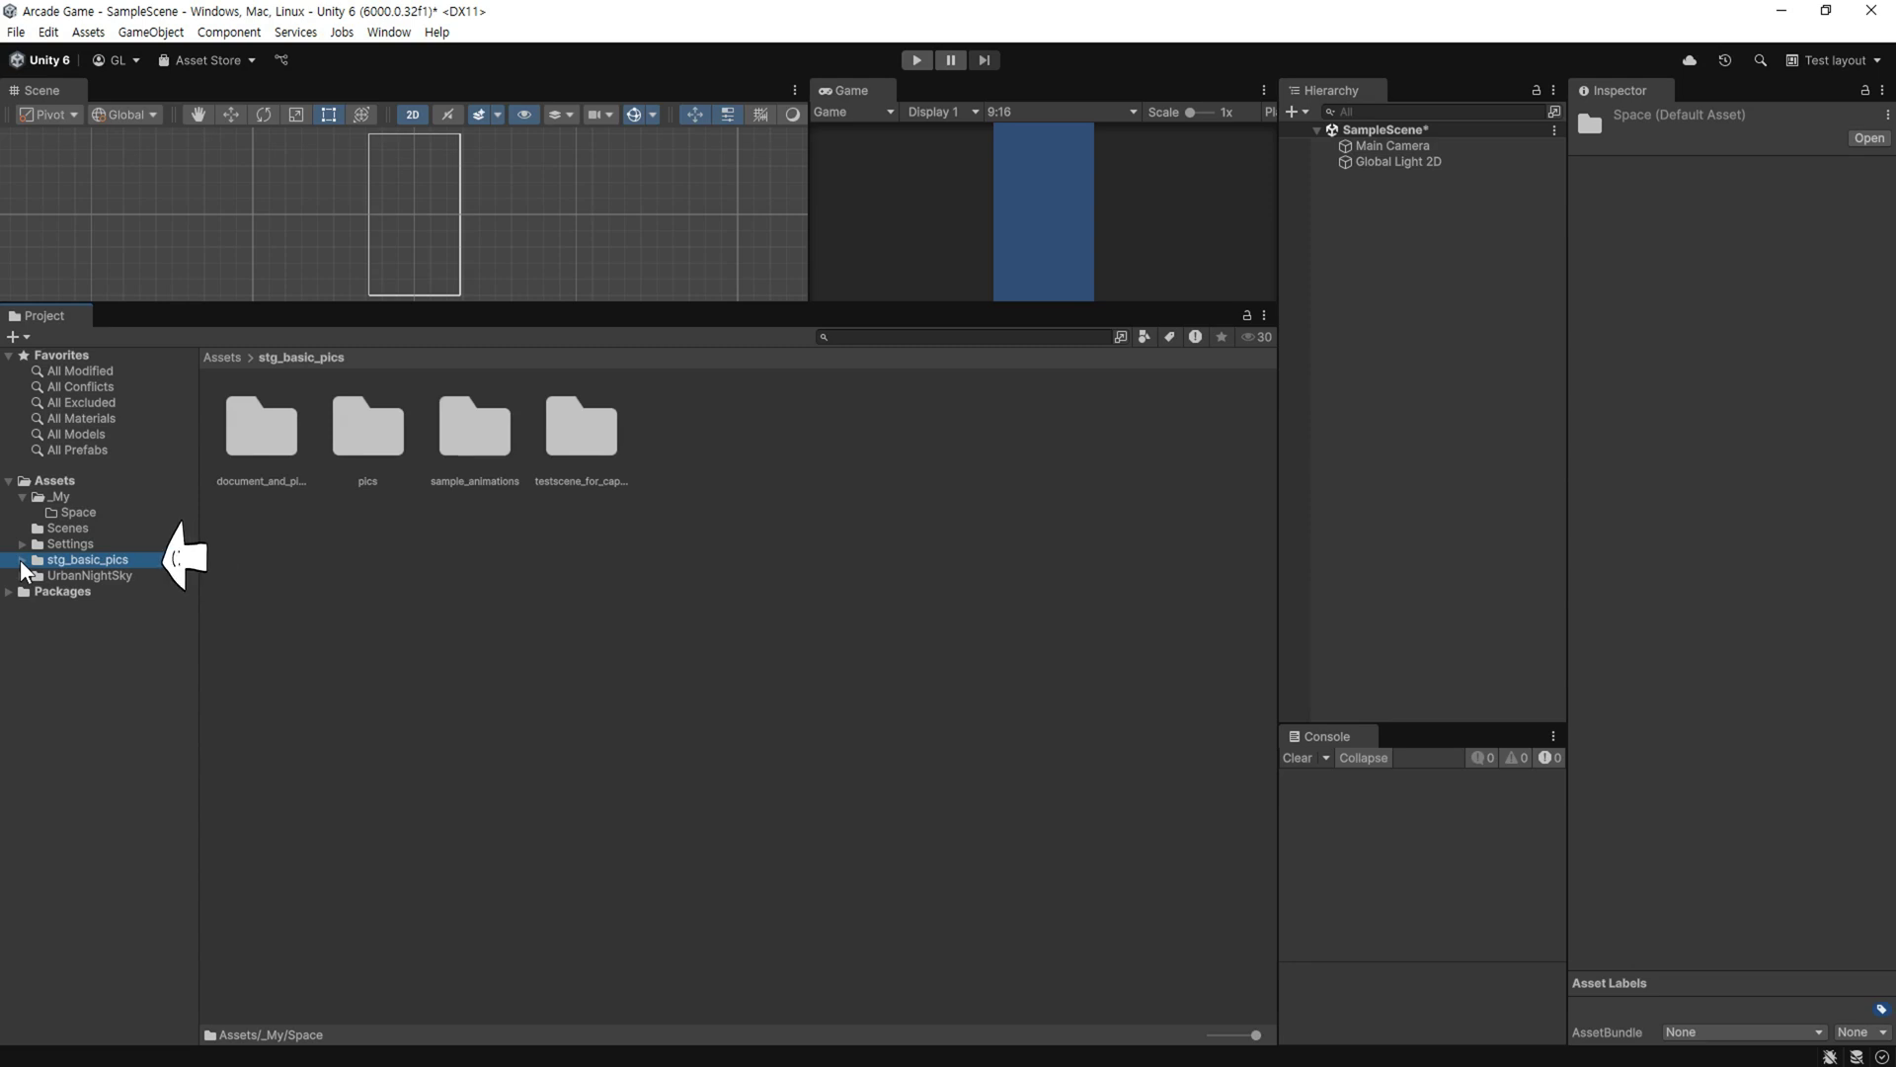
pyautogui.click(22, 560)
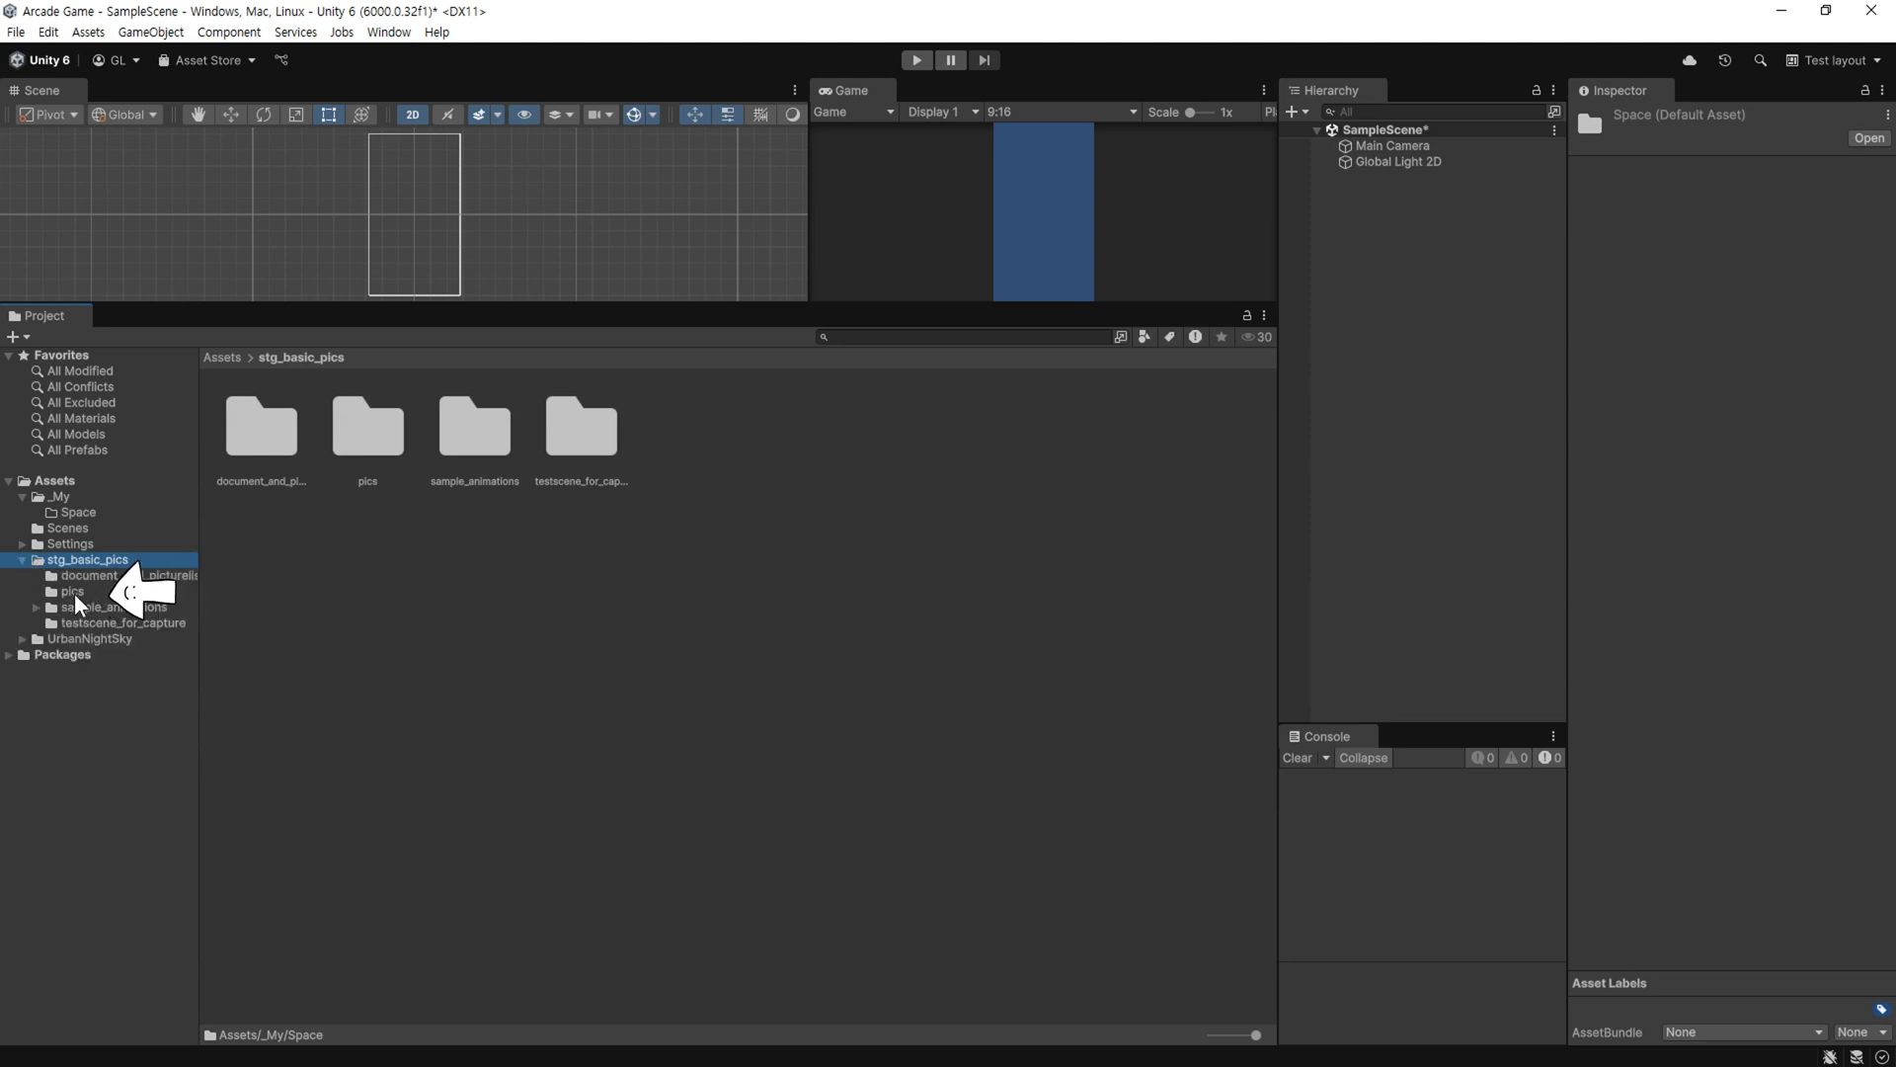
pyautogui.click(75, 591)
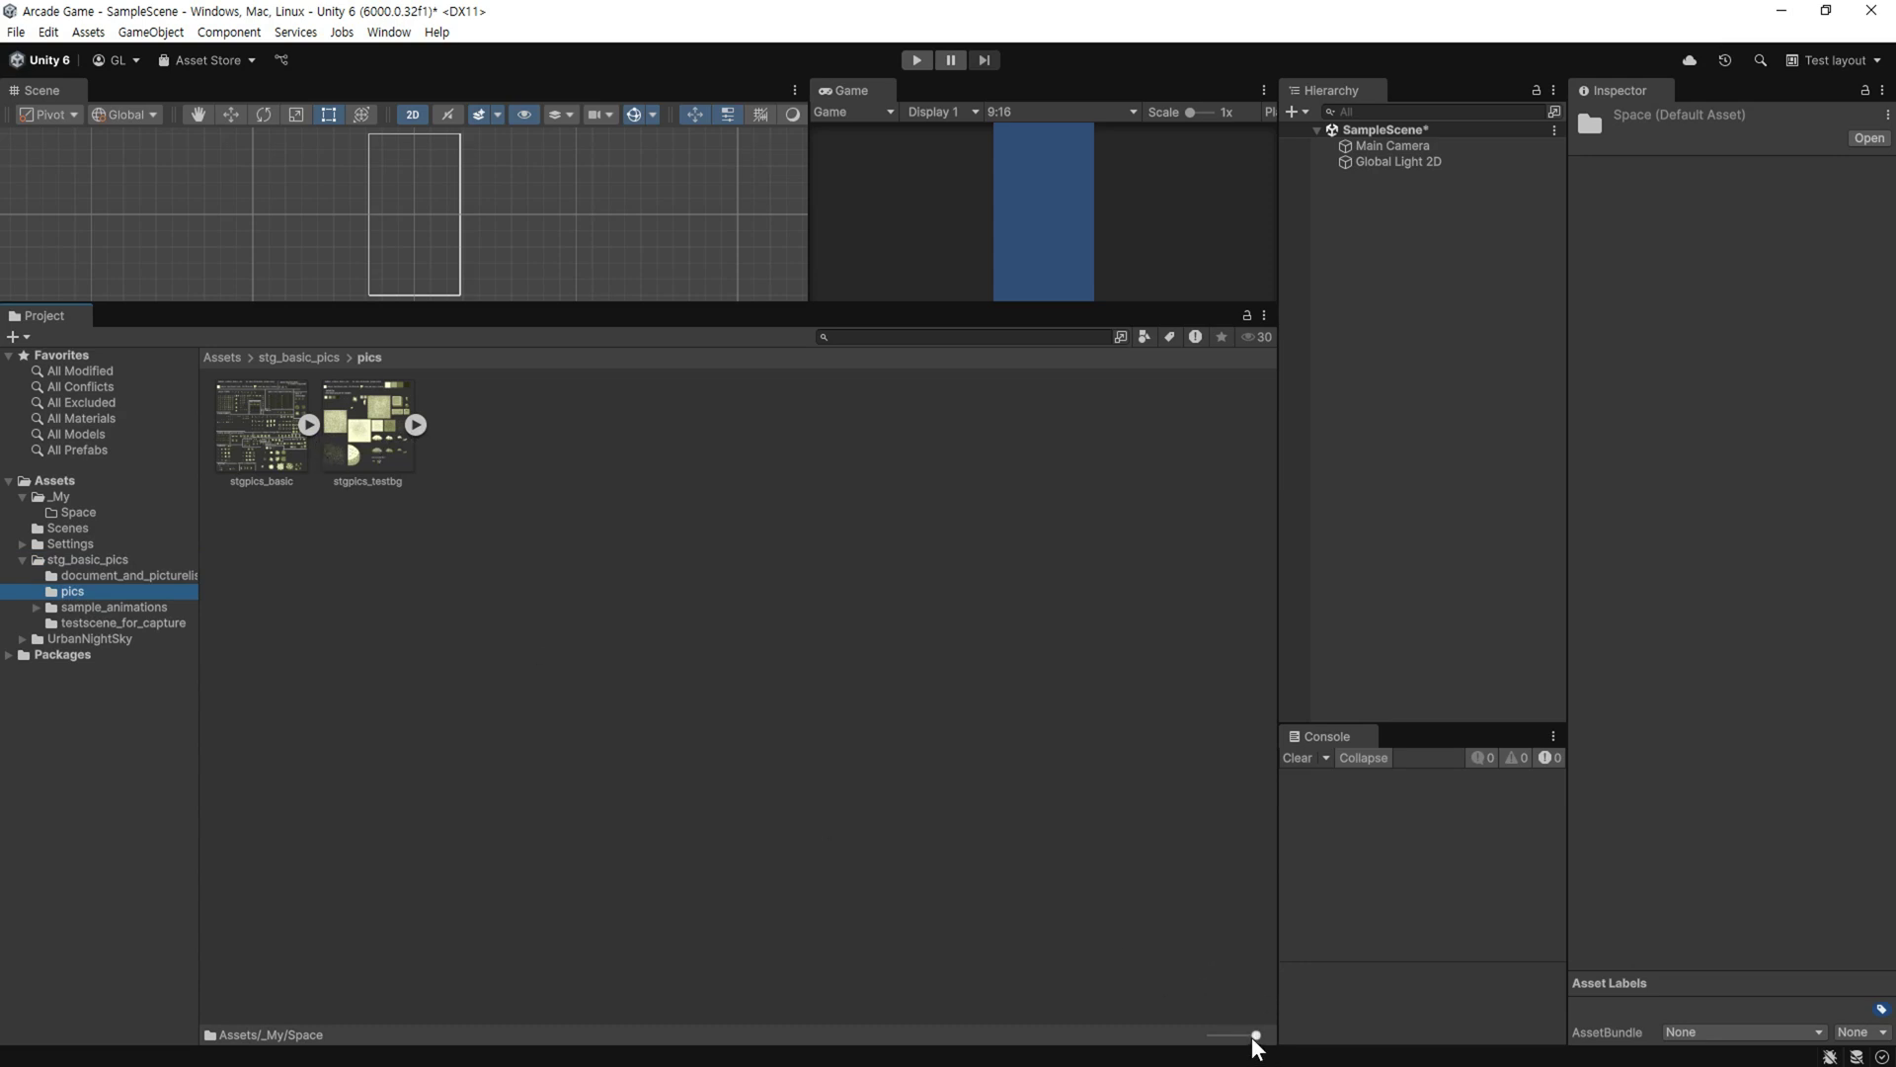
pyautogui.moveTo(1255, 1035); pyautogui.dragTo(1214, 1035)
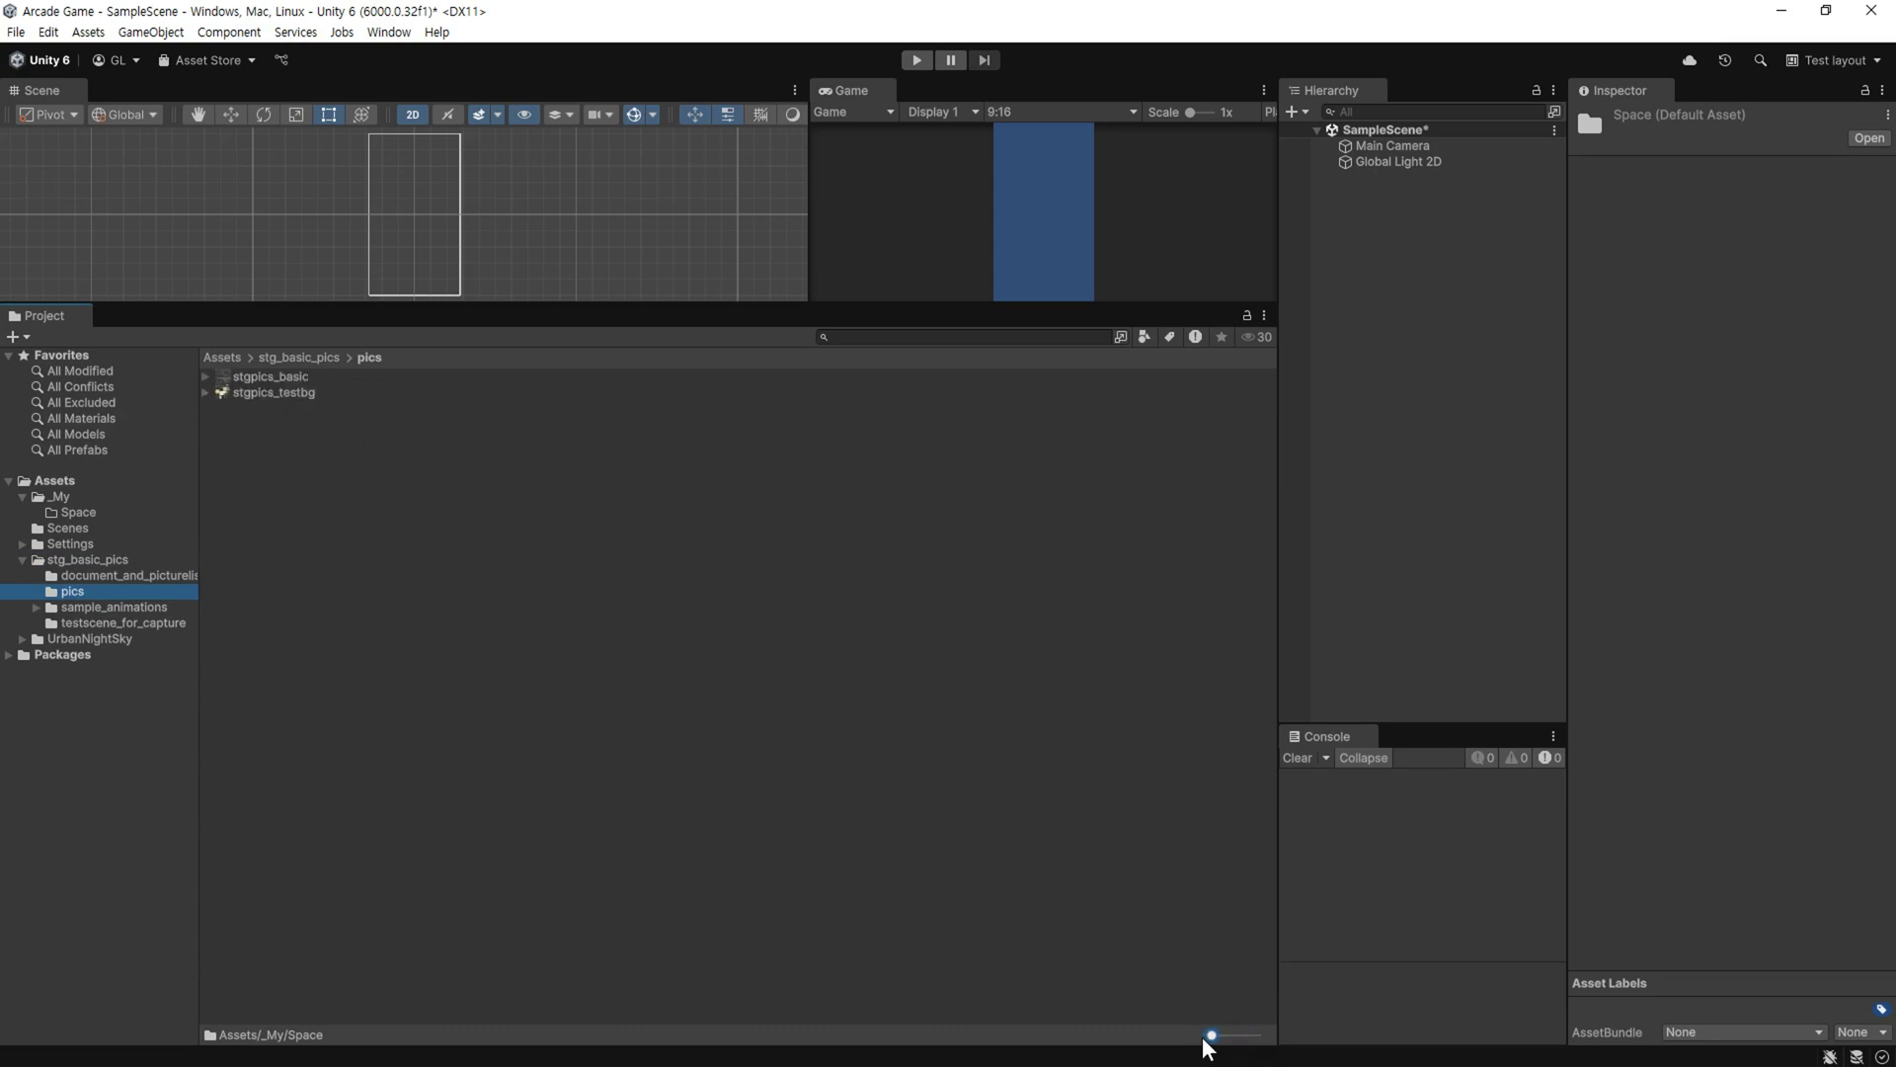
pyautogui.moveTo(1215, 1035); pyautogui.dragTo(1256, 1035)
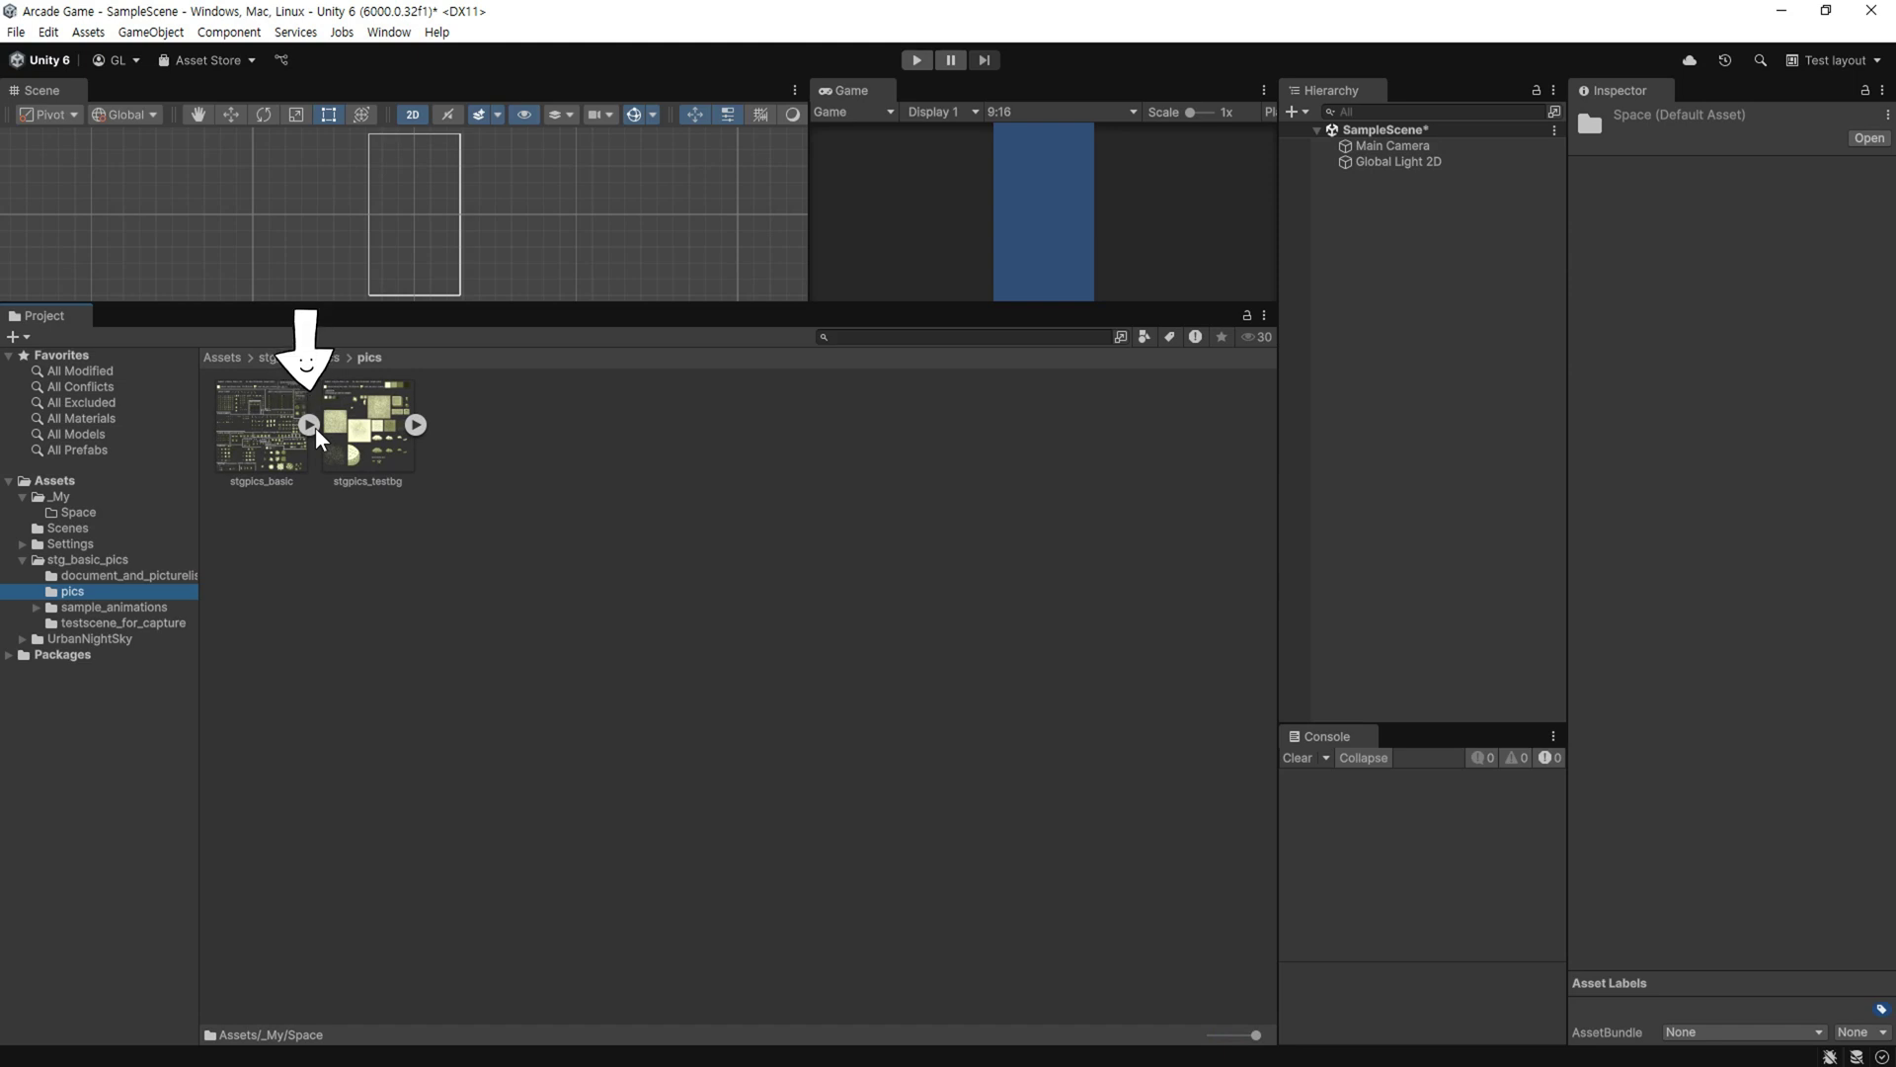
pyautogui.click(316, 427)
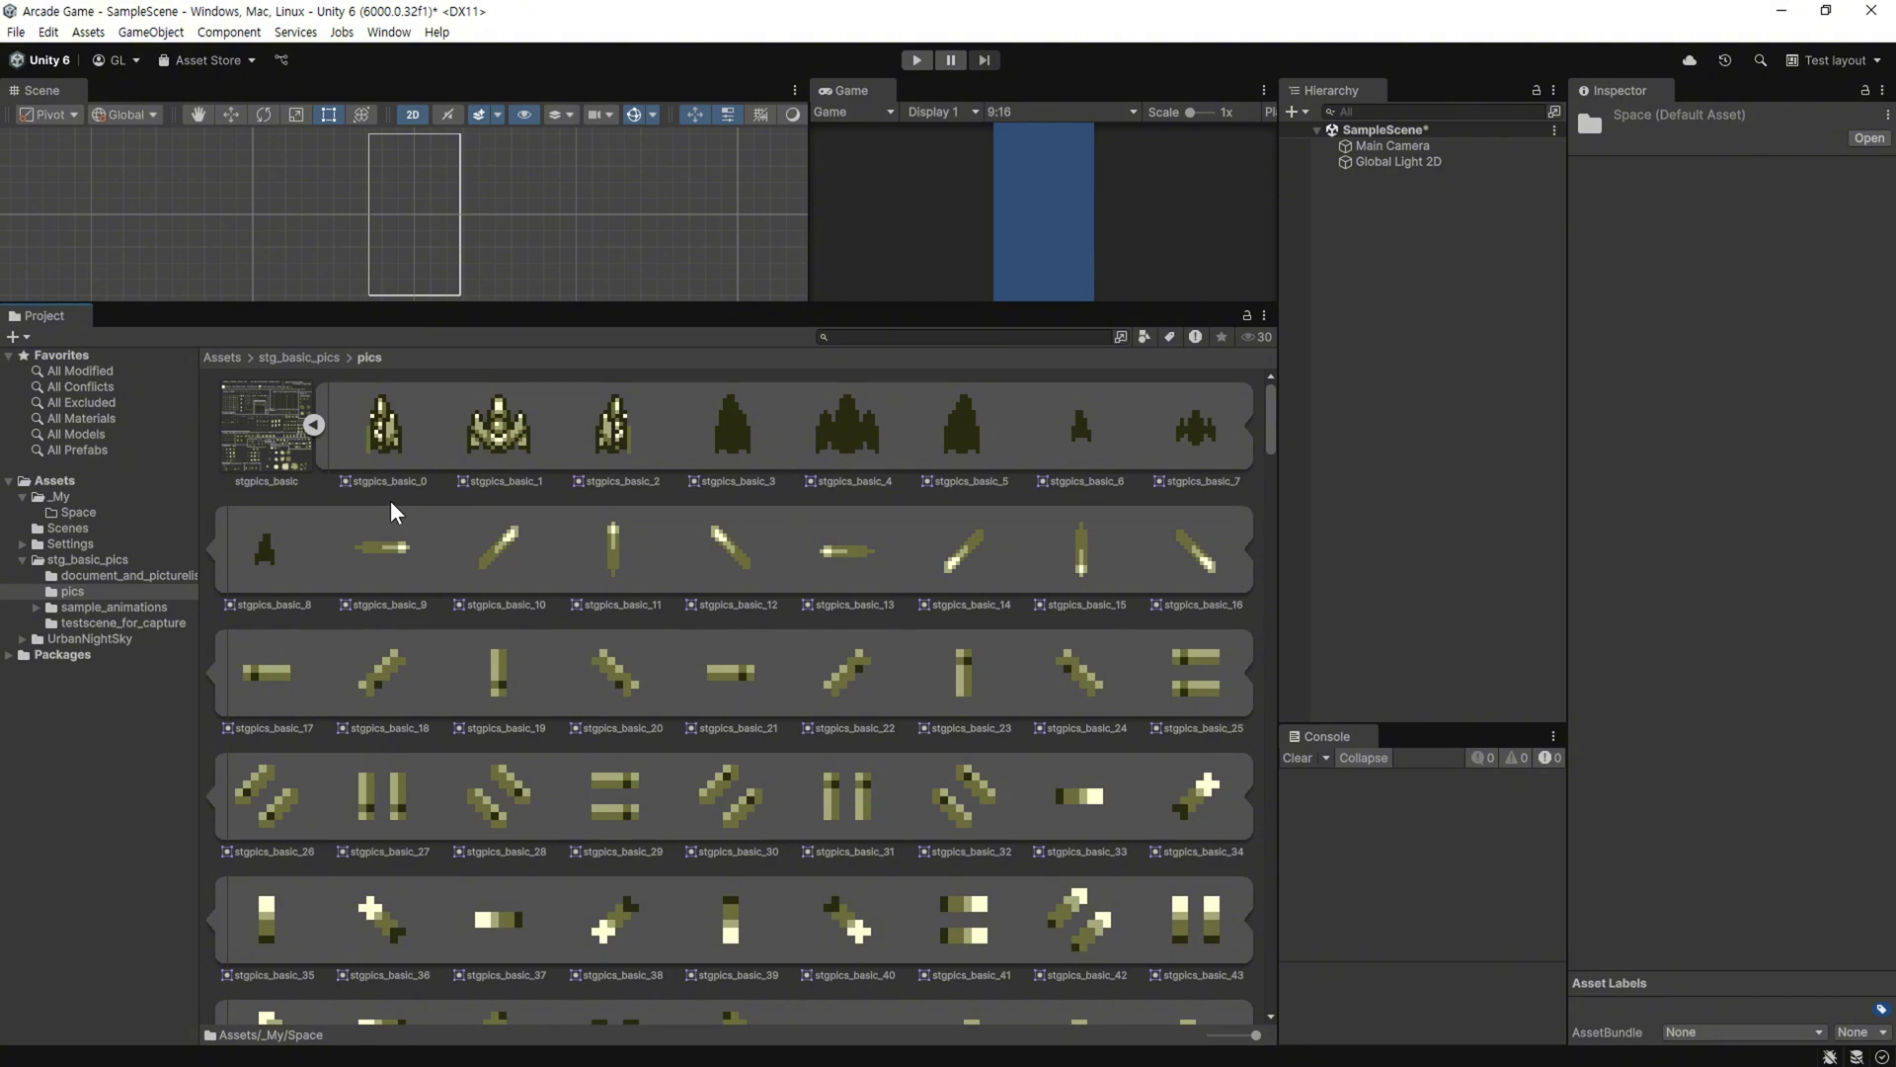
pyautogui.click(260, 439)
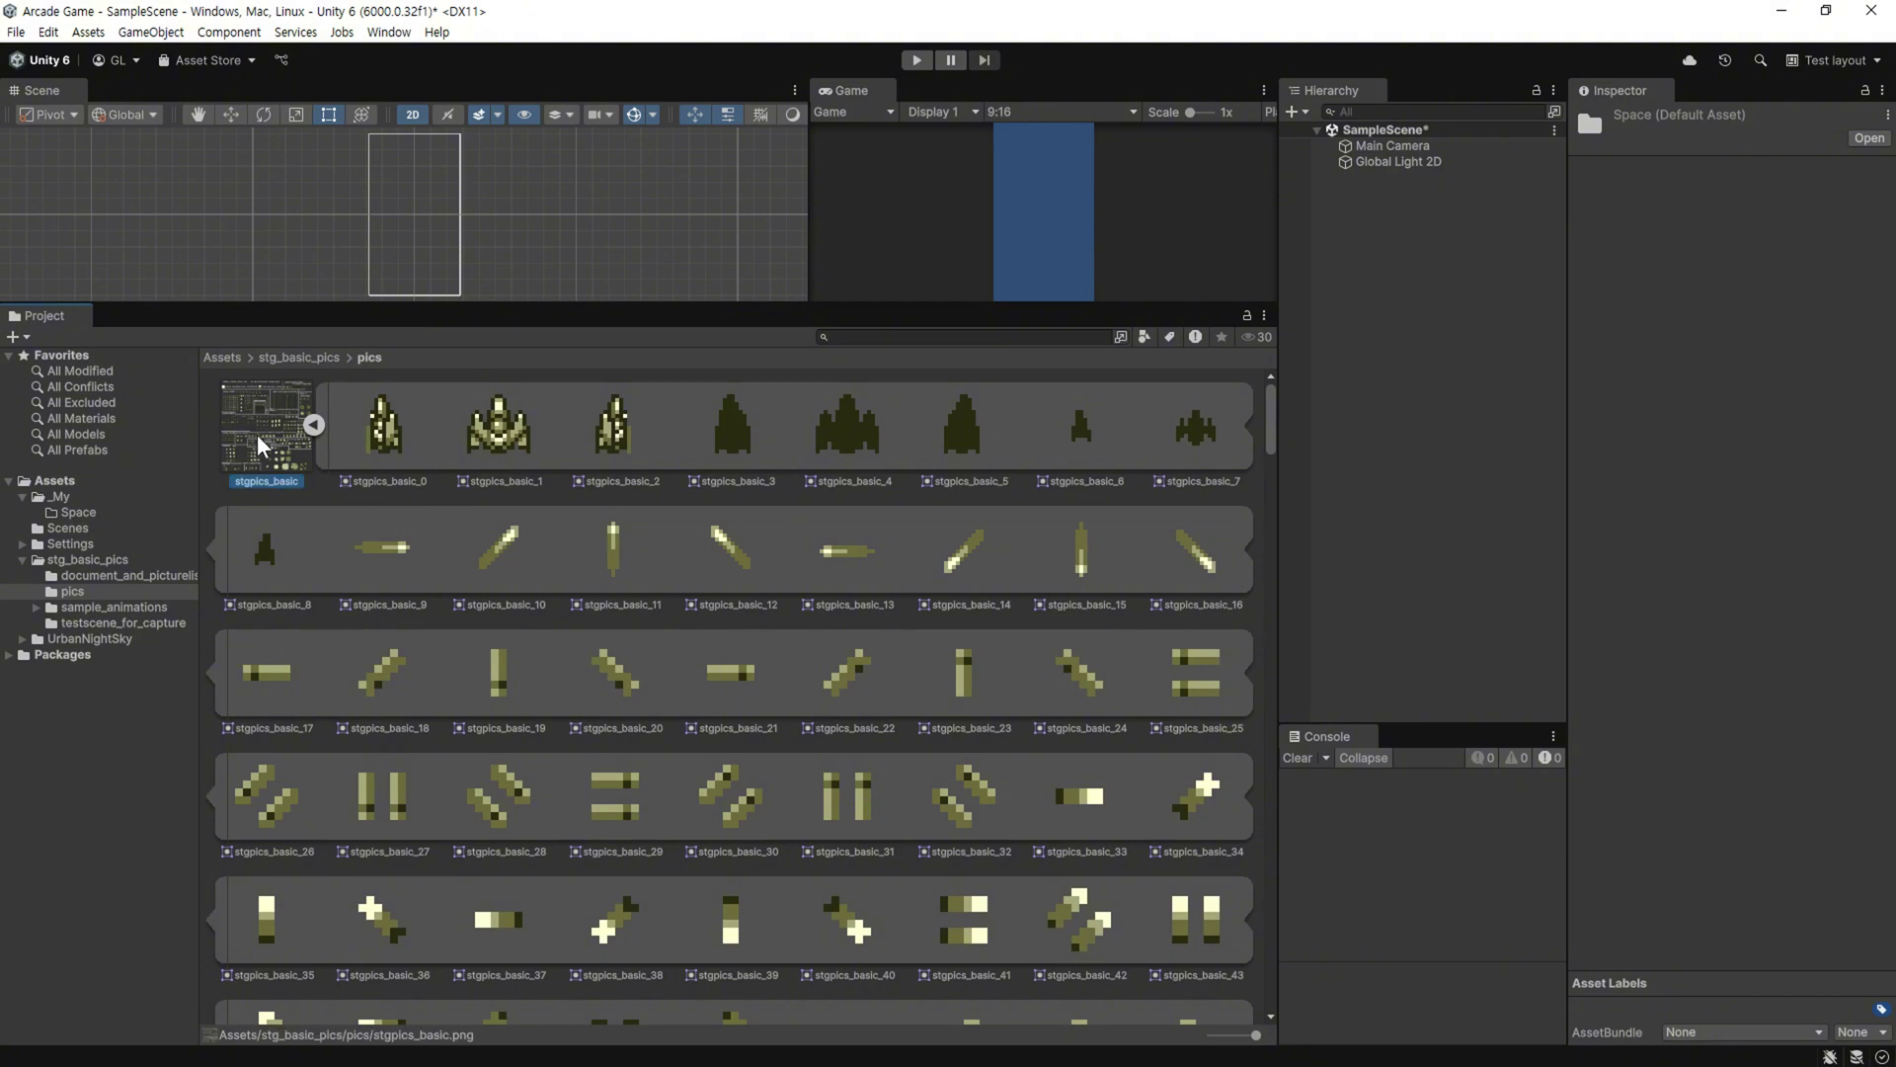
# - Drag the stgpics_basic_1 ship sprite into the Hierarchy and enlarge the Scene/Game views
pyautogui.click(491, 427)
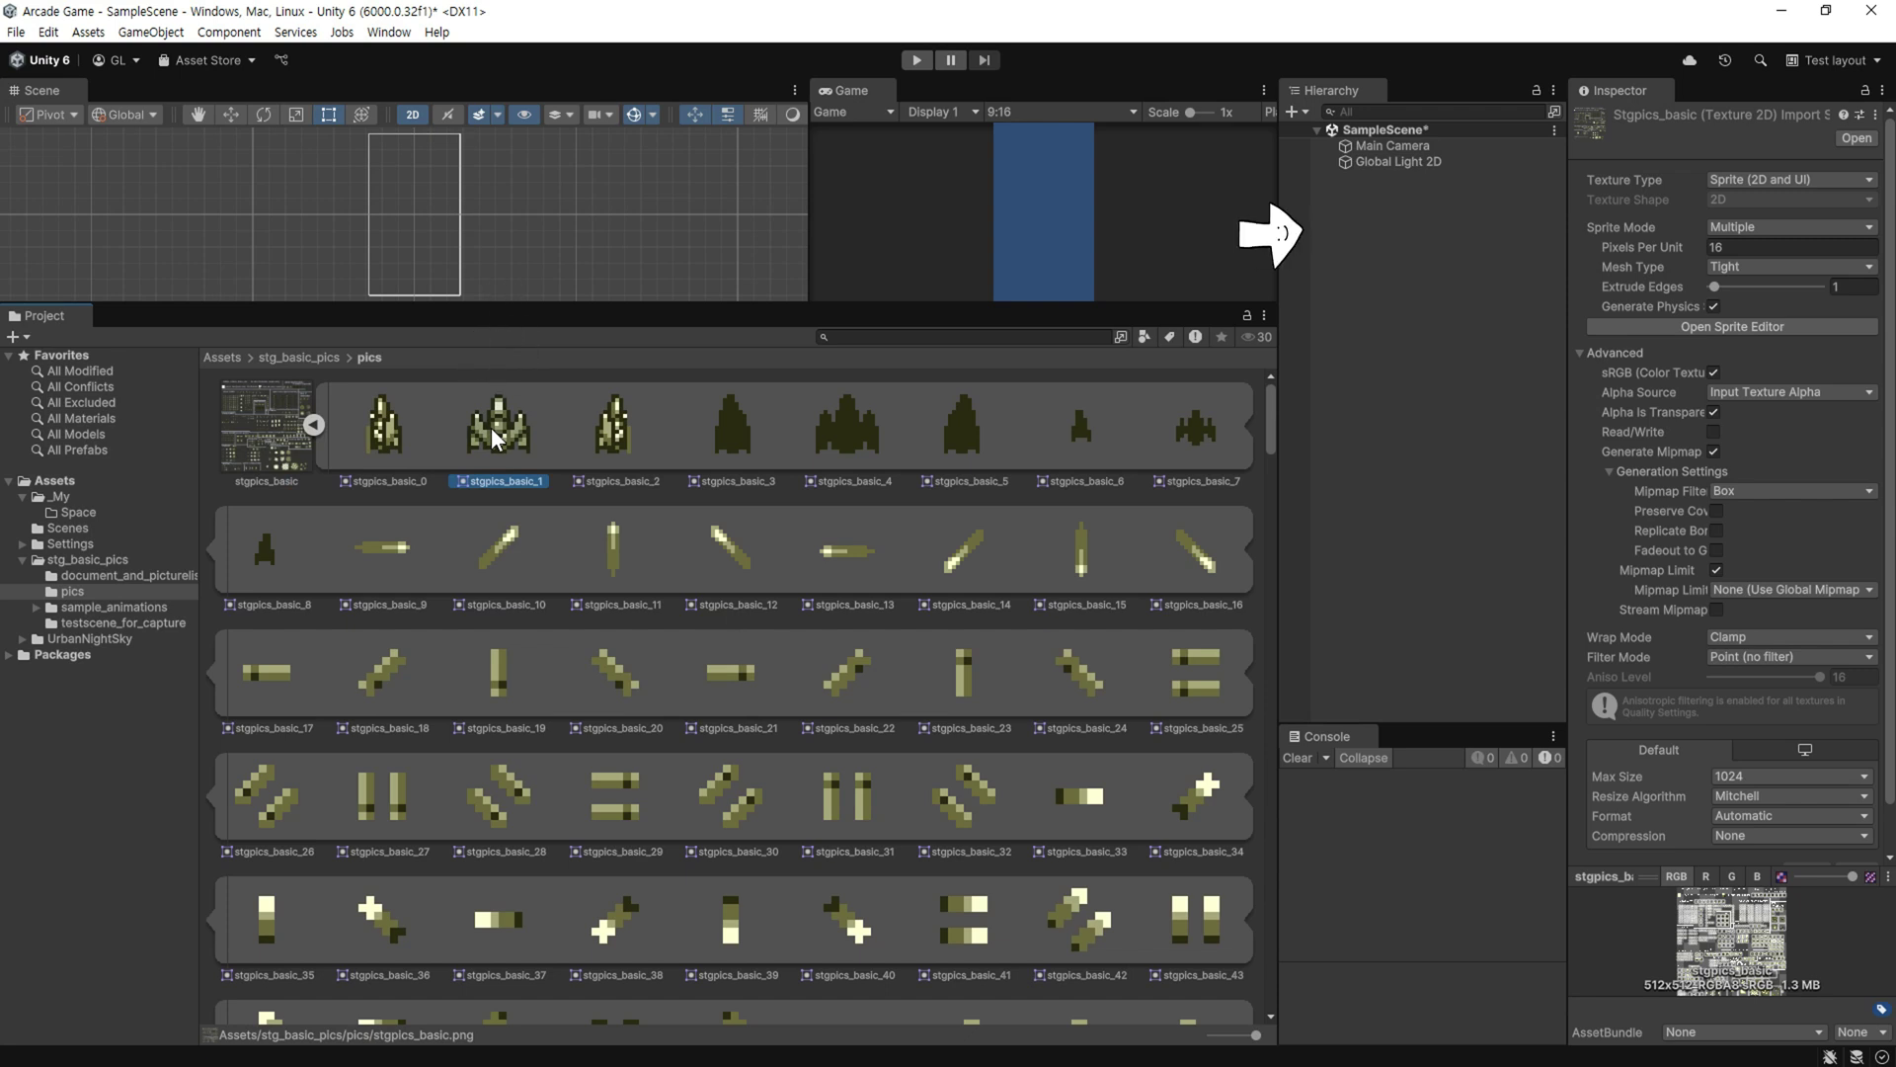
pyautogui.moveTo(490, 427)
pyautogui.mouseDown()
pyautogui.moveTo(573, 392)
pyautogui.moveTo(1394, 367)
pyautogui.mouseUp()
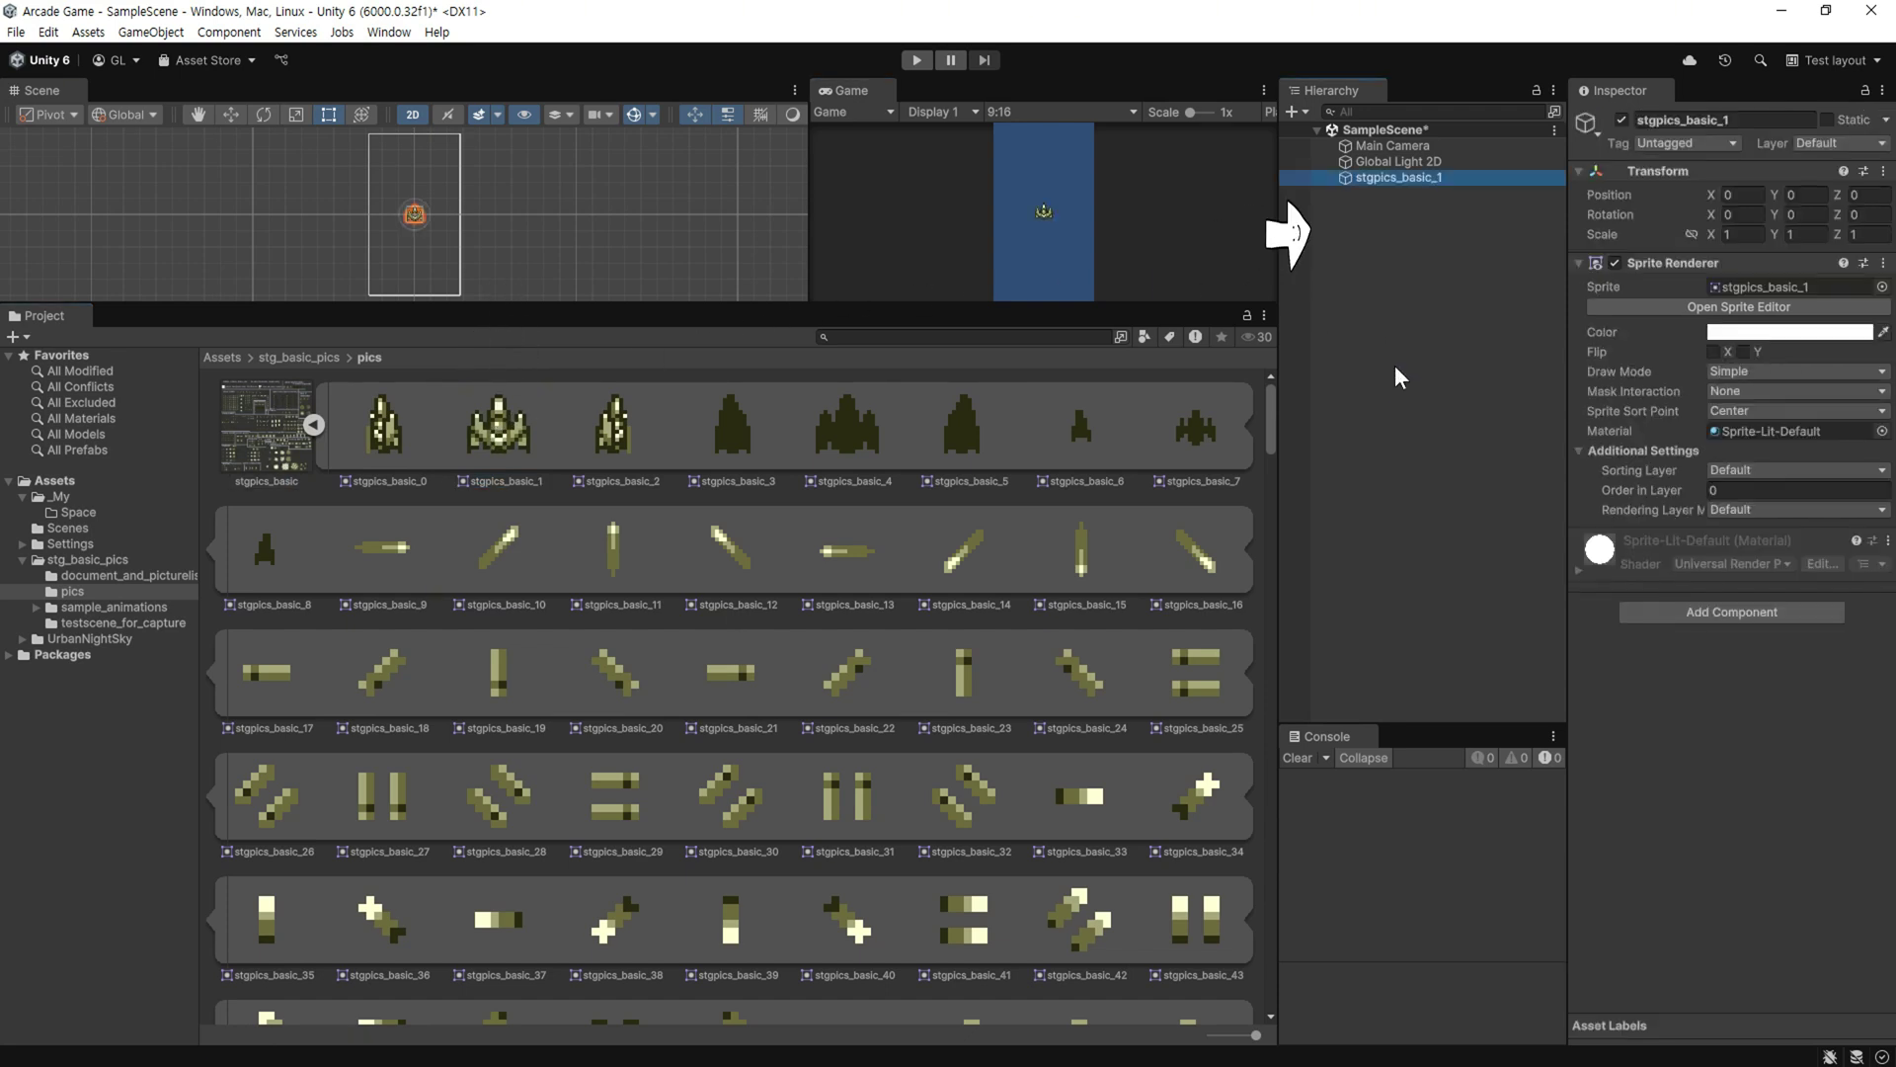
pyautogui.moveTo(761, 305); pyautogui.dragTo(793, 721)
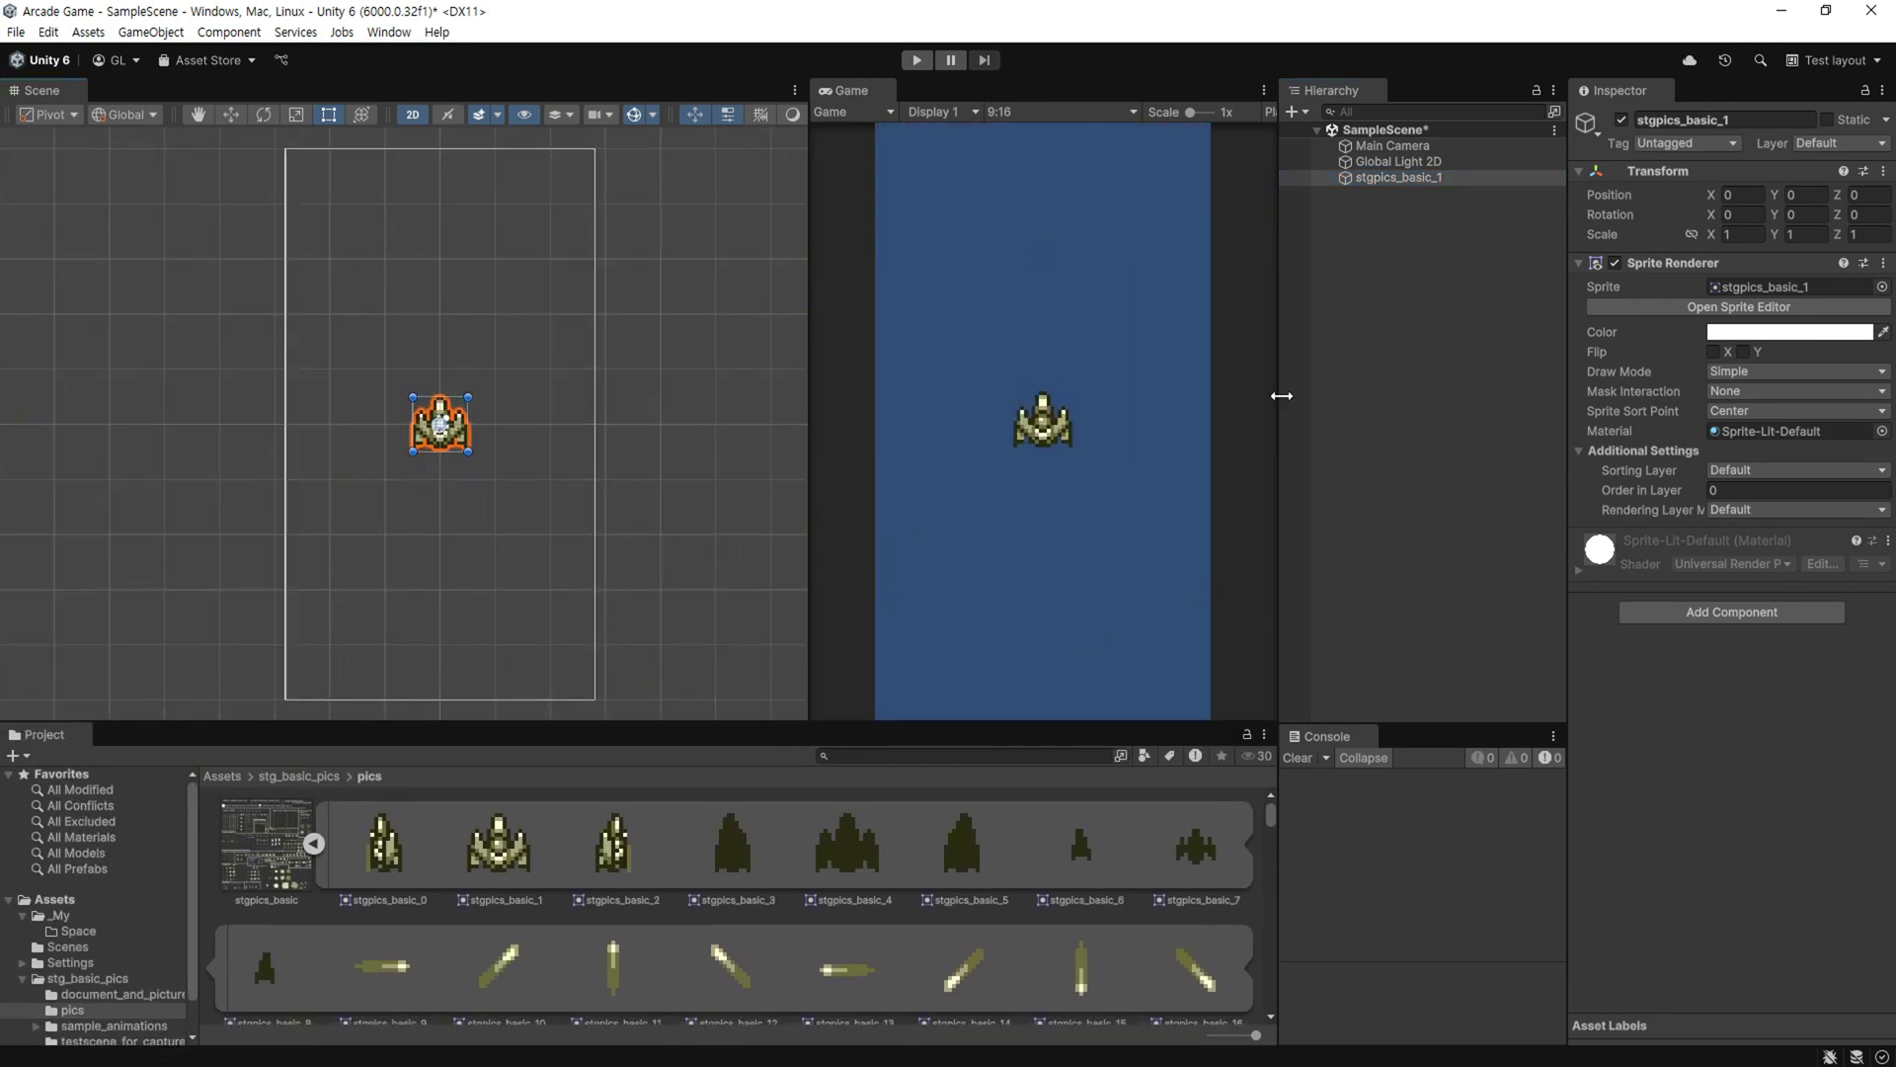
# - Rename the new ship object to Space Player
pyautogui.click(1401, 180)
pyautogui.click(1749, 124)
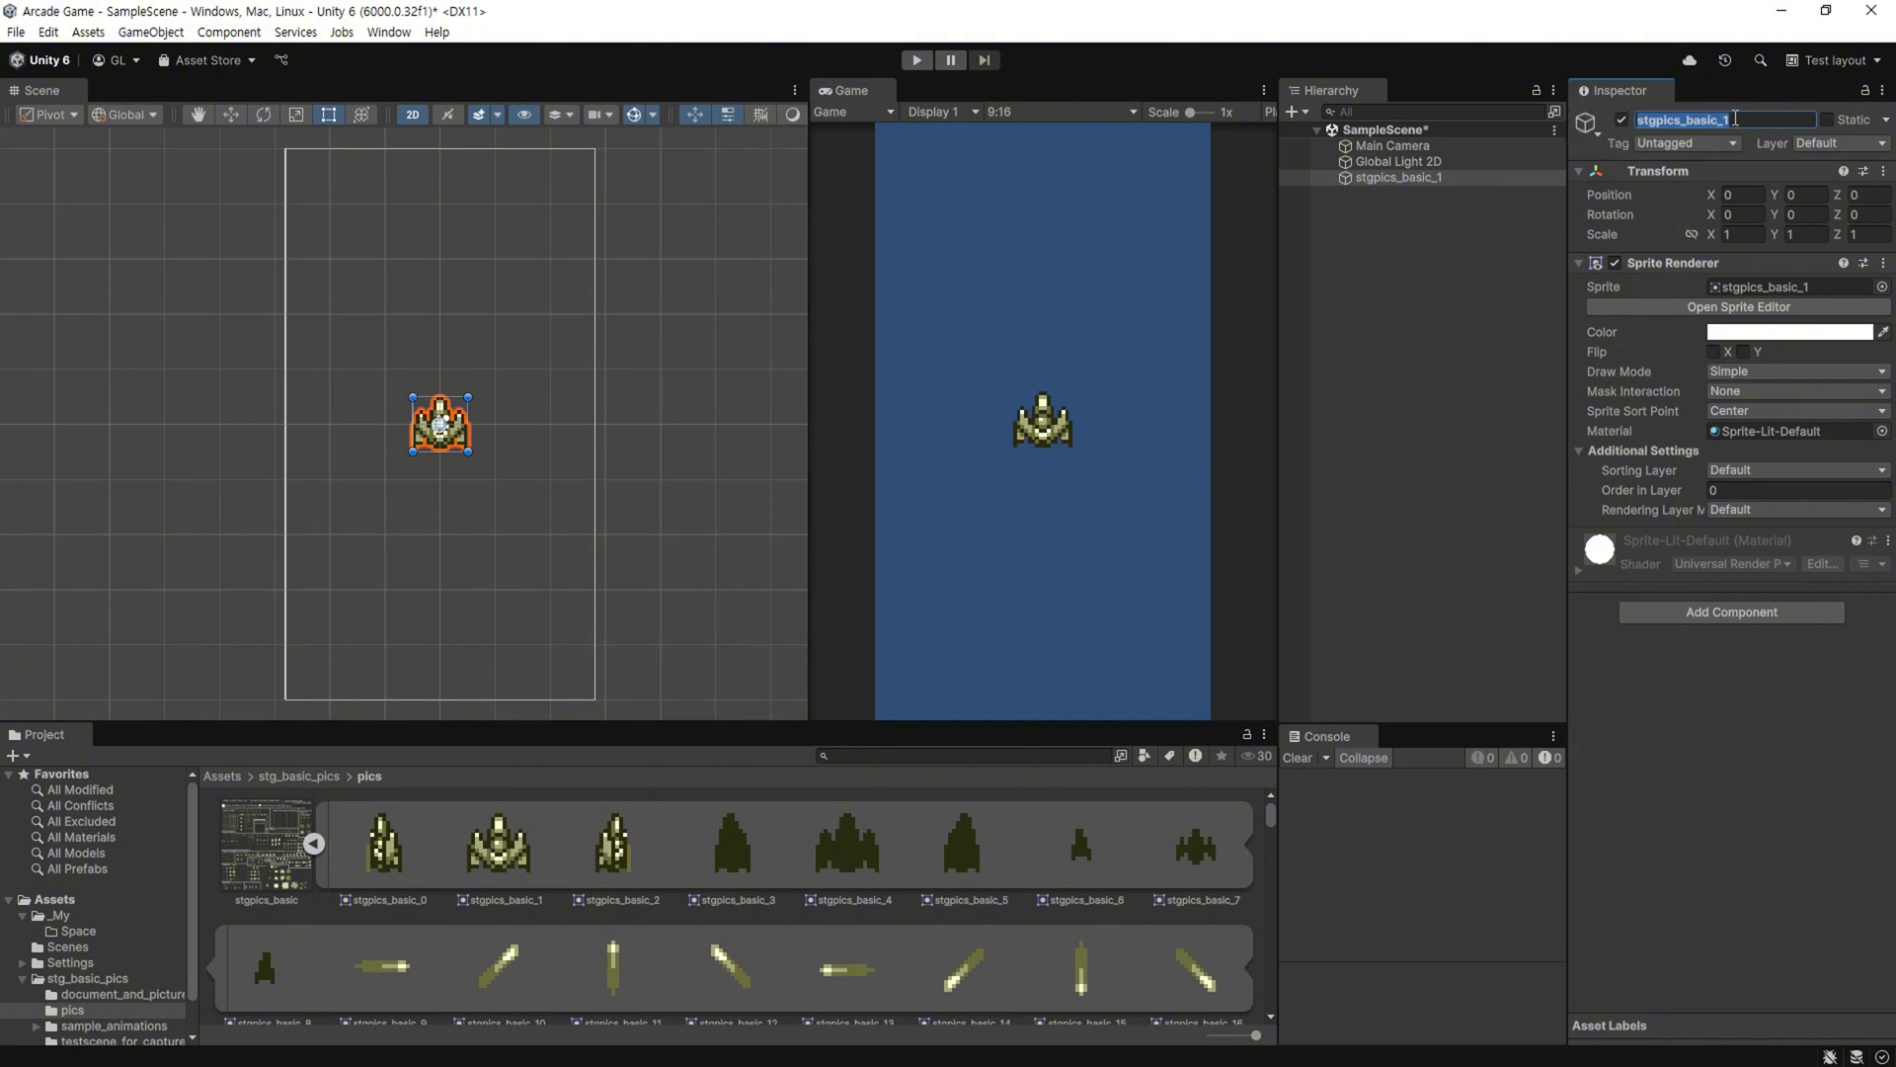
pyautogui.write('Space Player')
pyautogui.press('Return')
pyautogui.click(1383, 180)
pyautogui.press('F2')
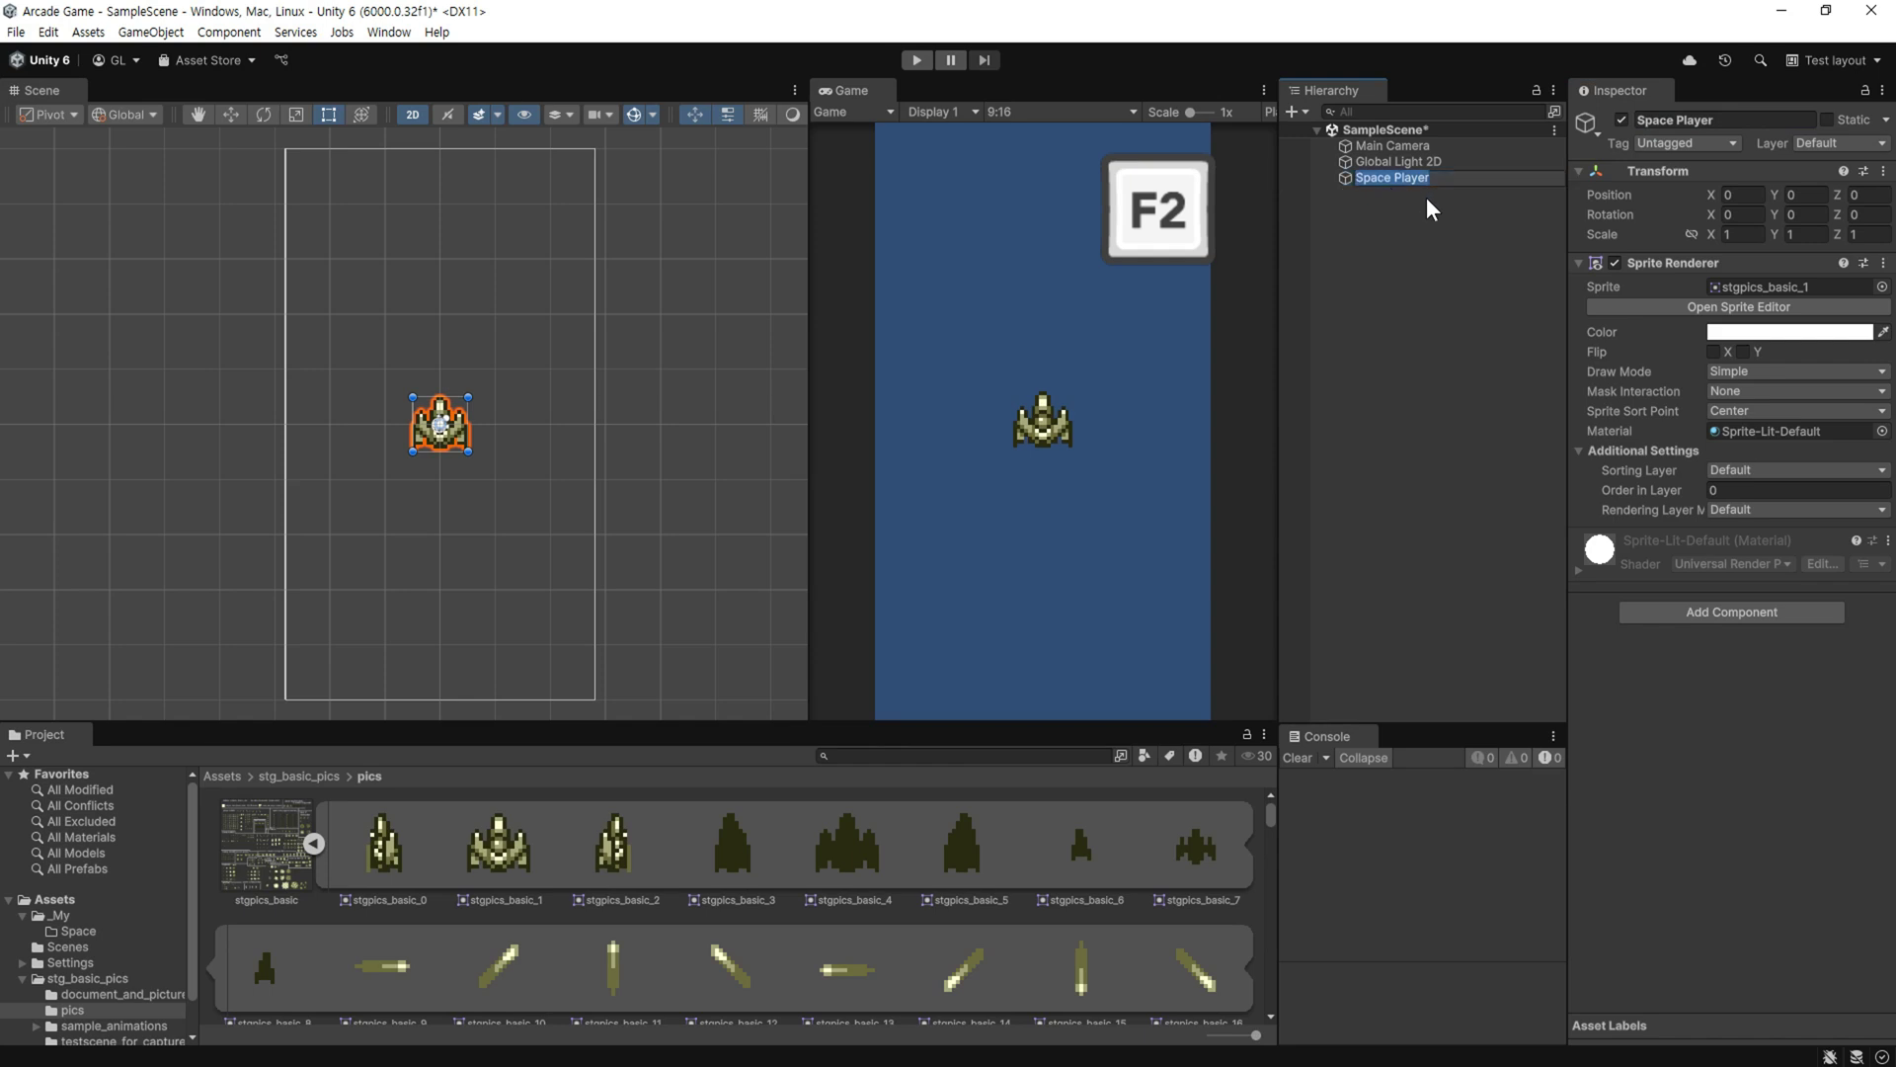
pyautogui.click(1469, 178)
pyautogui.write('11')
pyautogui.press('Return')
pyautogui.click(1771, 120)
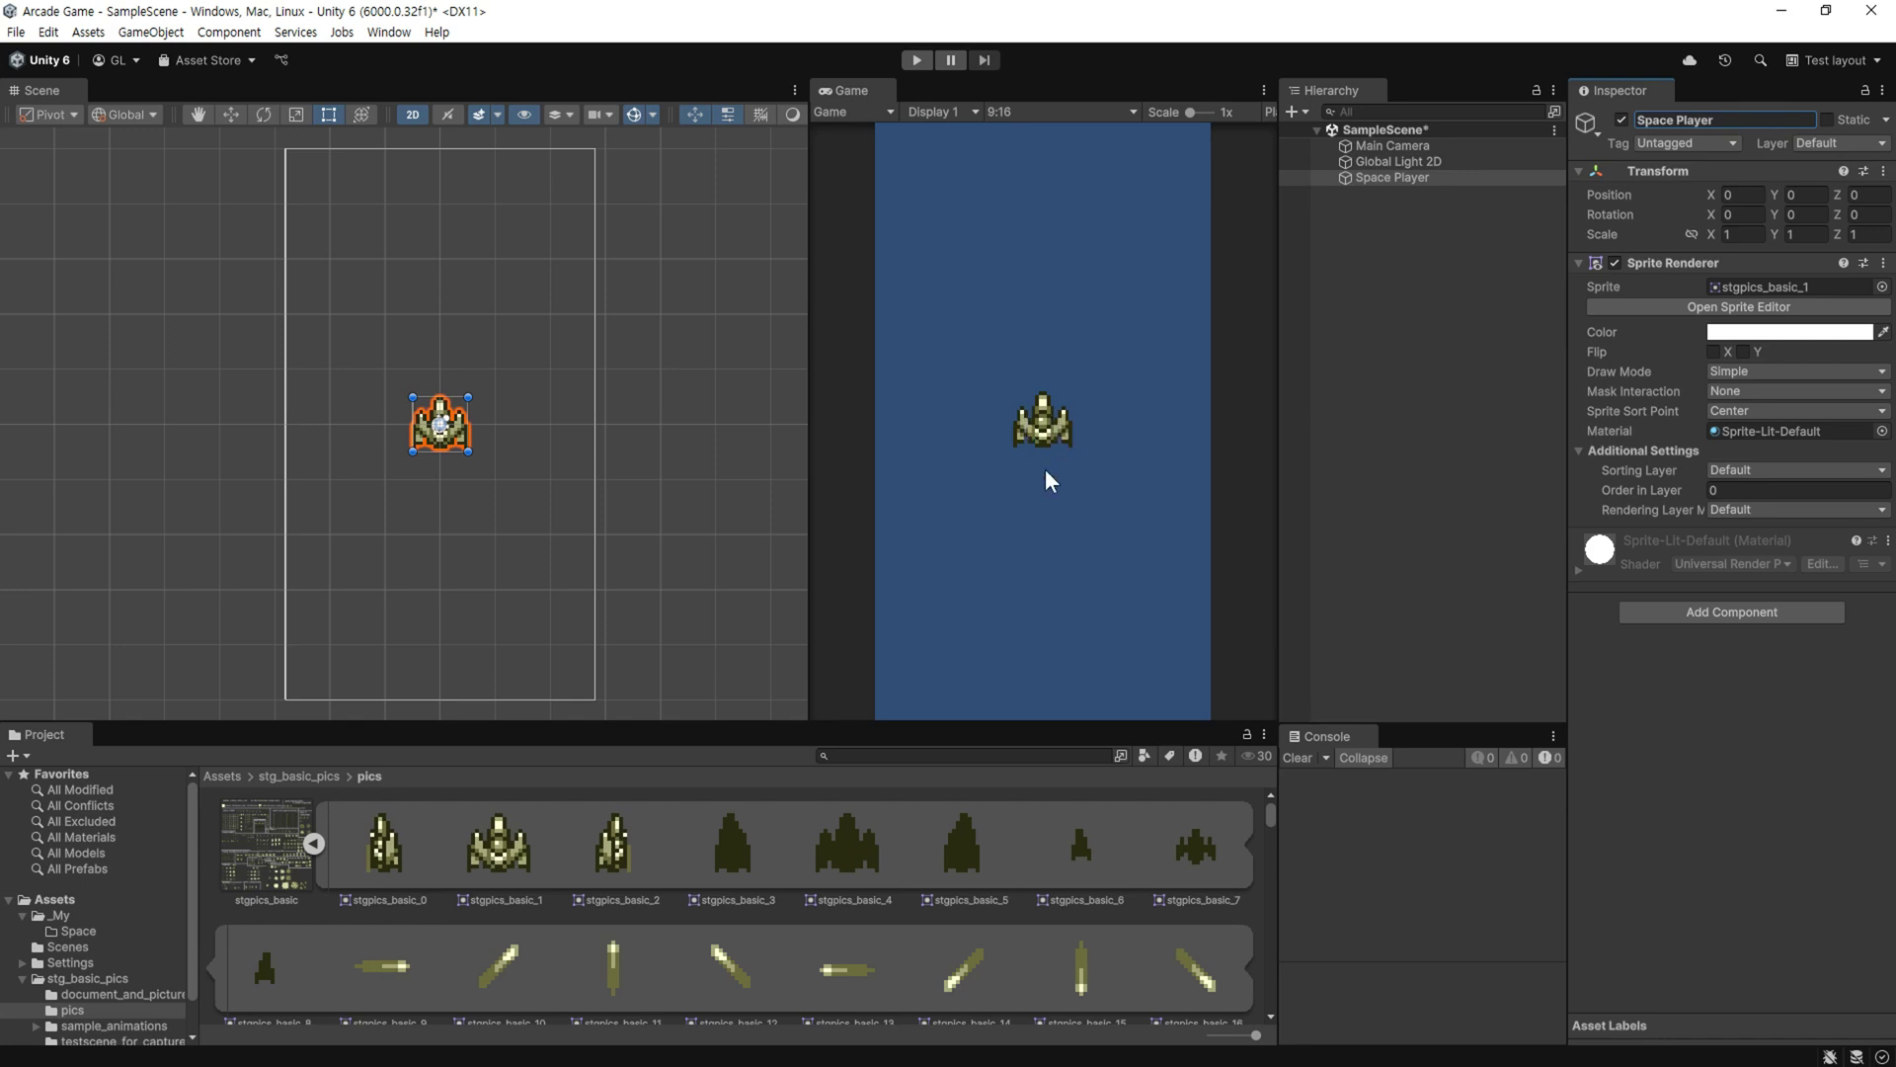
# - Set the Main Camera's orthographic Size to 10 and reframe the Scene view around it
pyautogui.click(1430, 144)
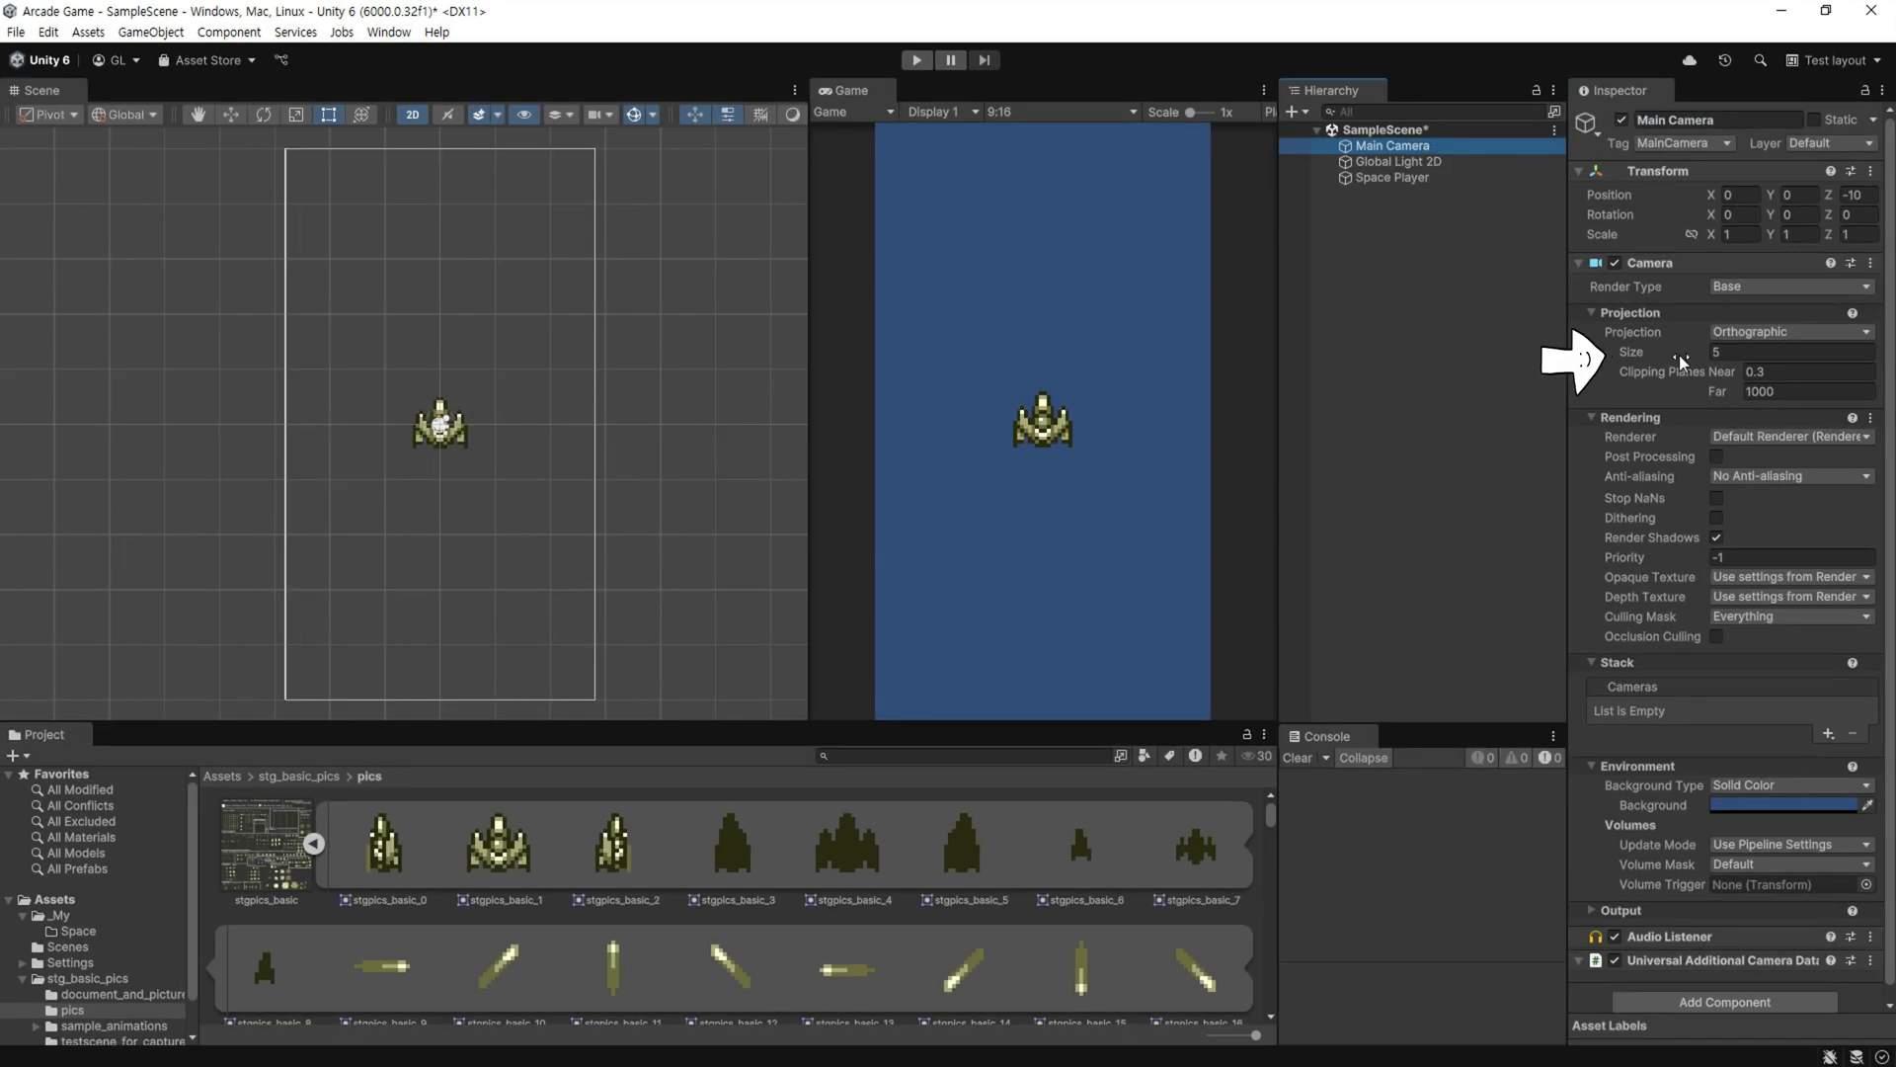
pyautogui.doubleClick(1722, 354)
pyautogui.write('10')
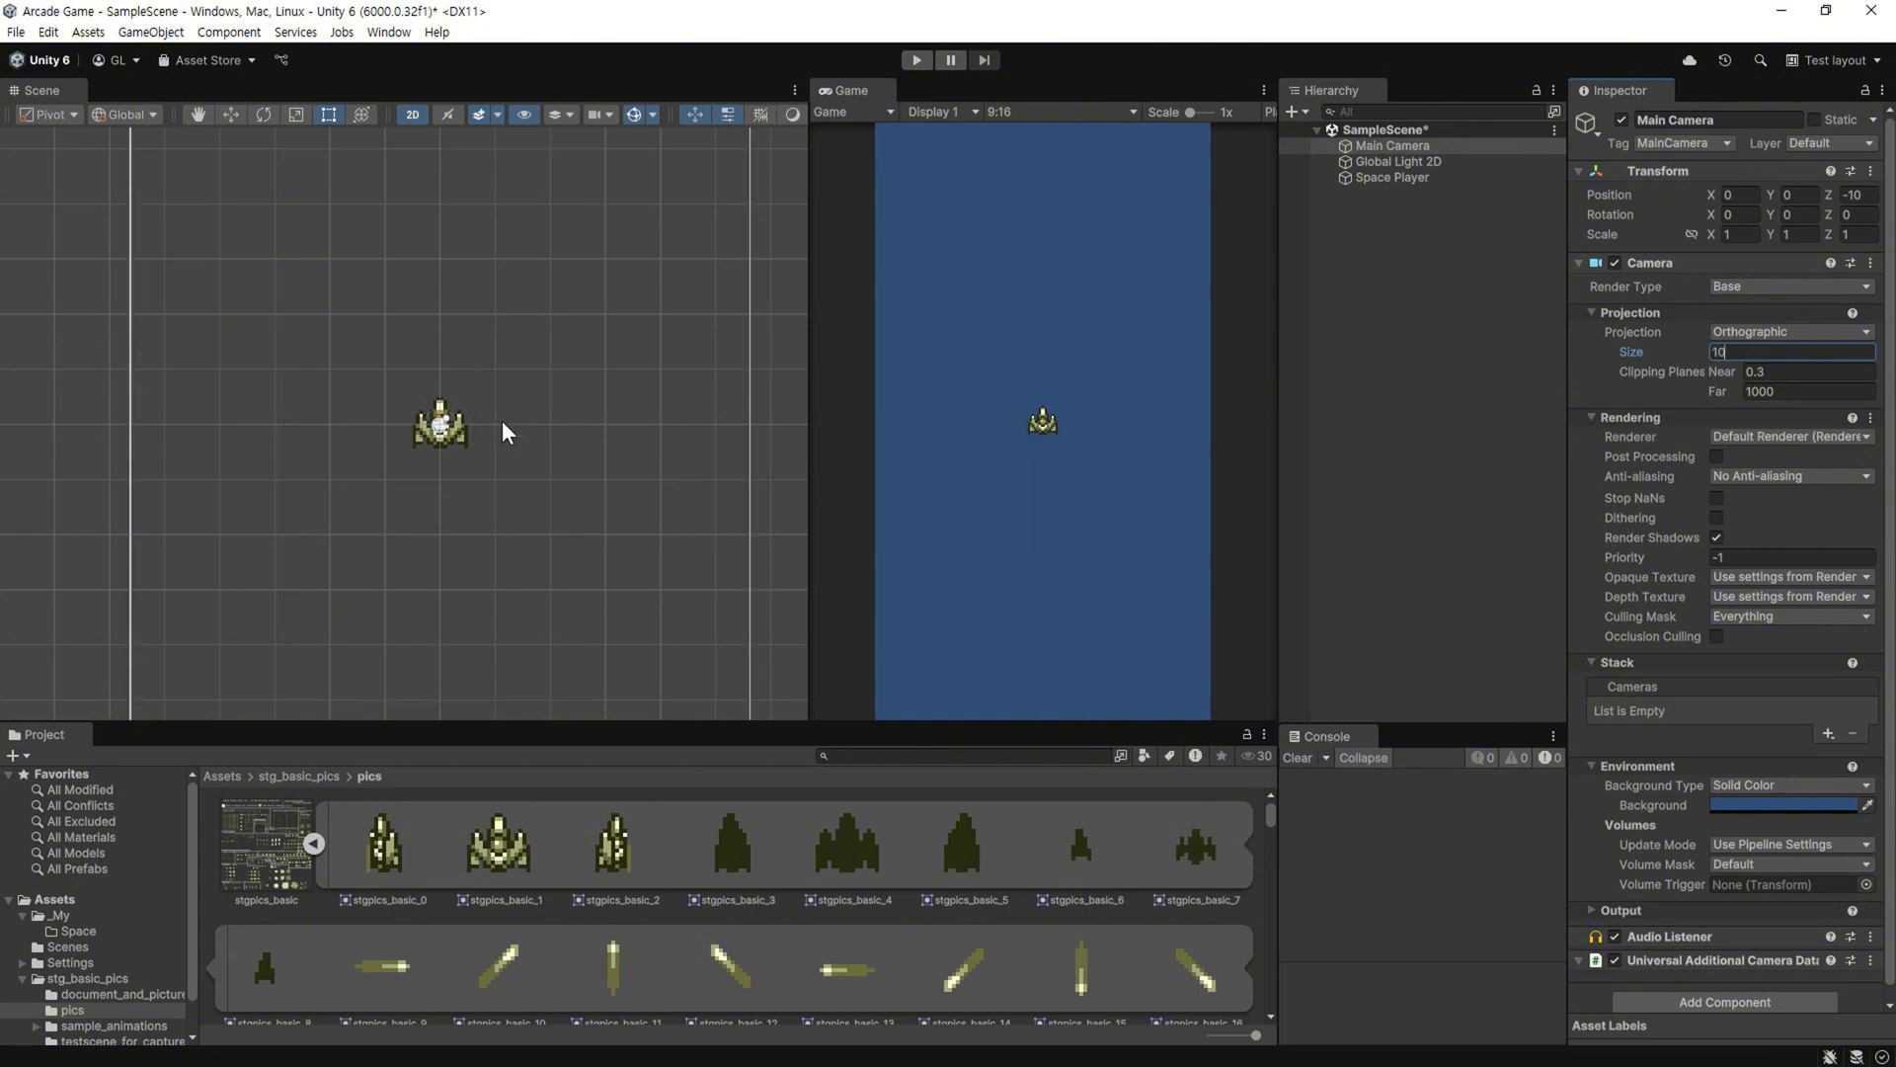
pyautogui.scroll(-2, 503, 420)
pyautogui.scroll(-2, 503, 429)
pyautogui.scroll(-1, 523, 432)
pyautogui.moveTo(525, 431); pyautogui.dragTo(496, 453, button='middle')
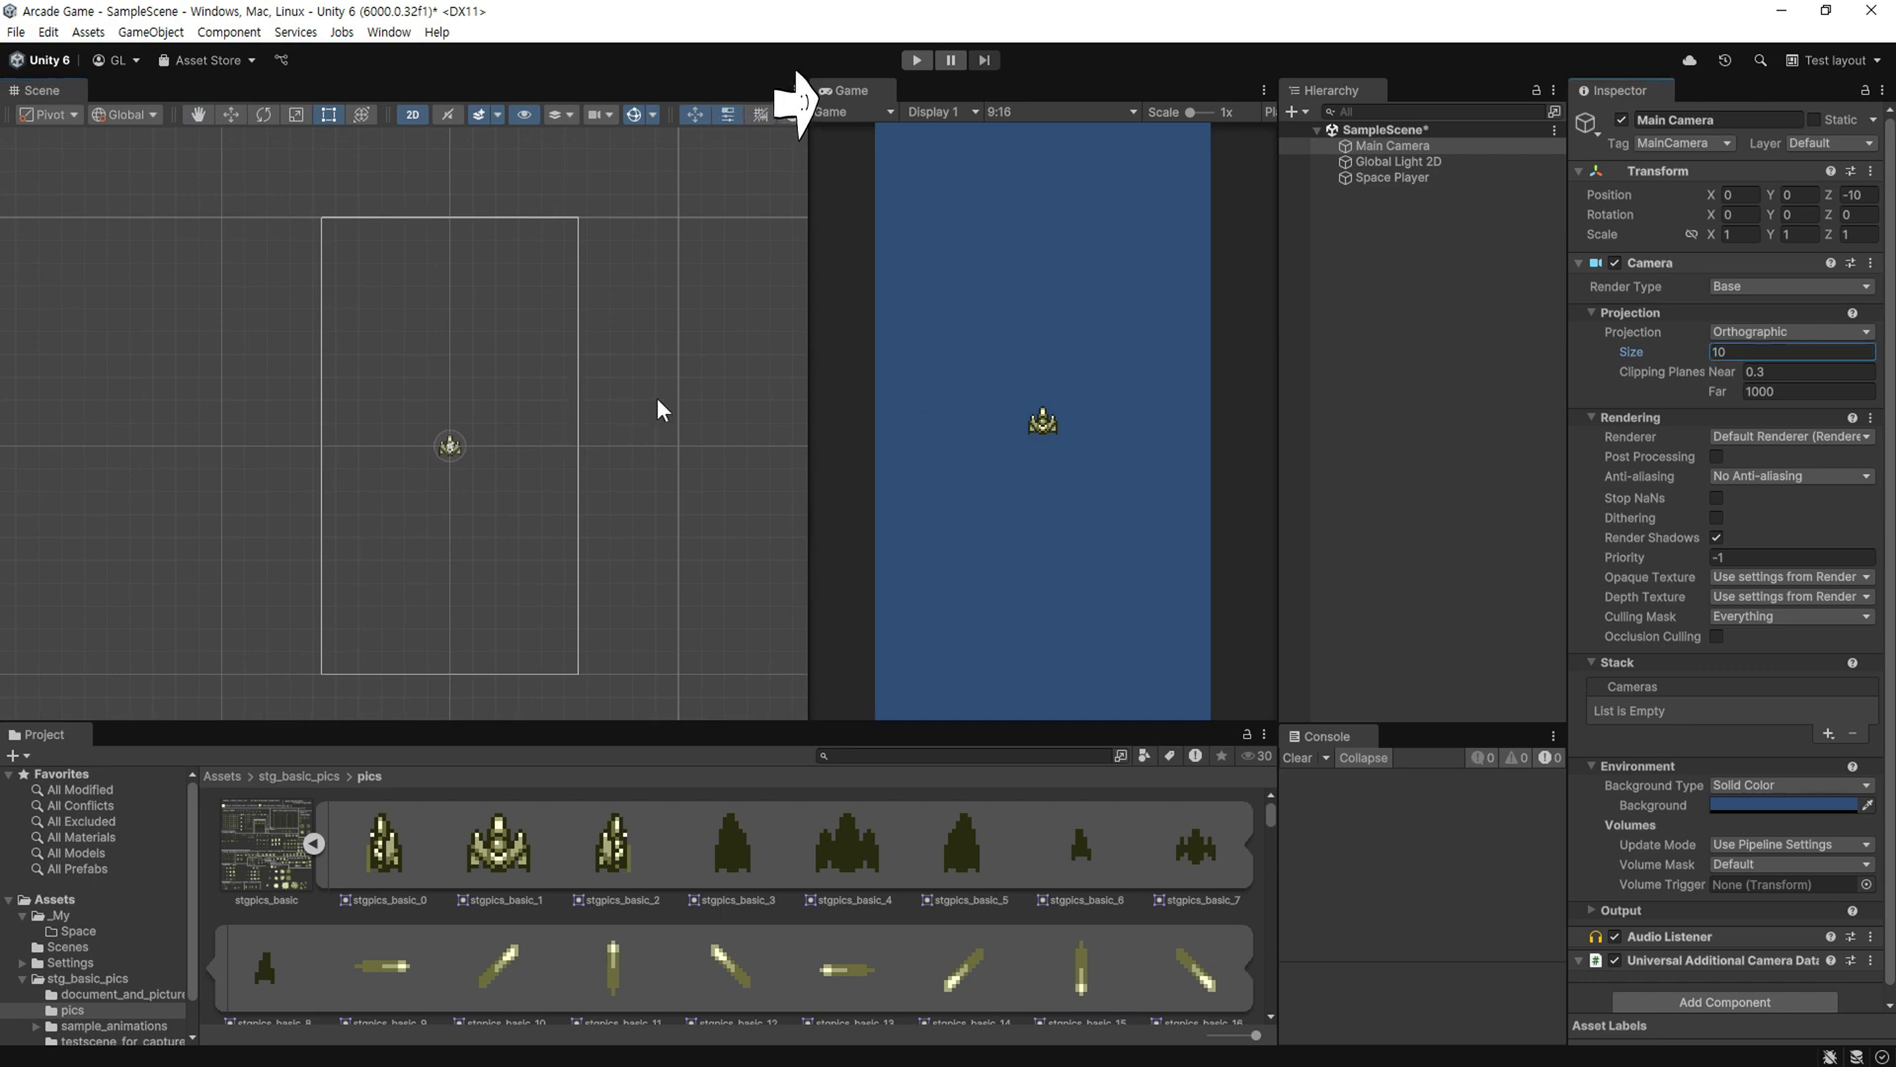
pyautogui.click(1051, 107)
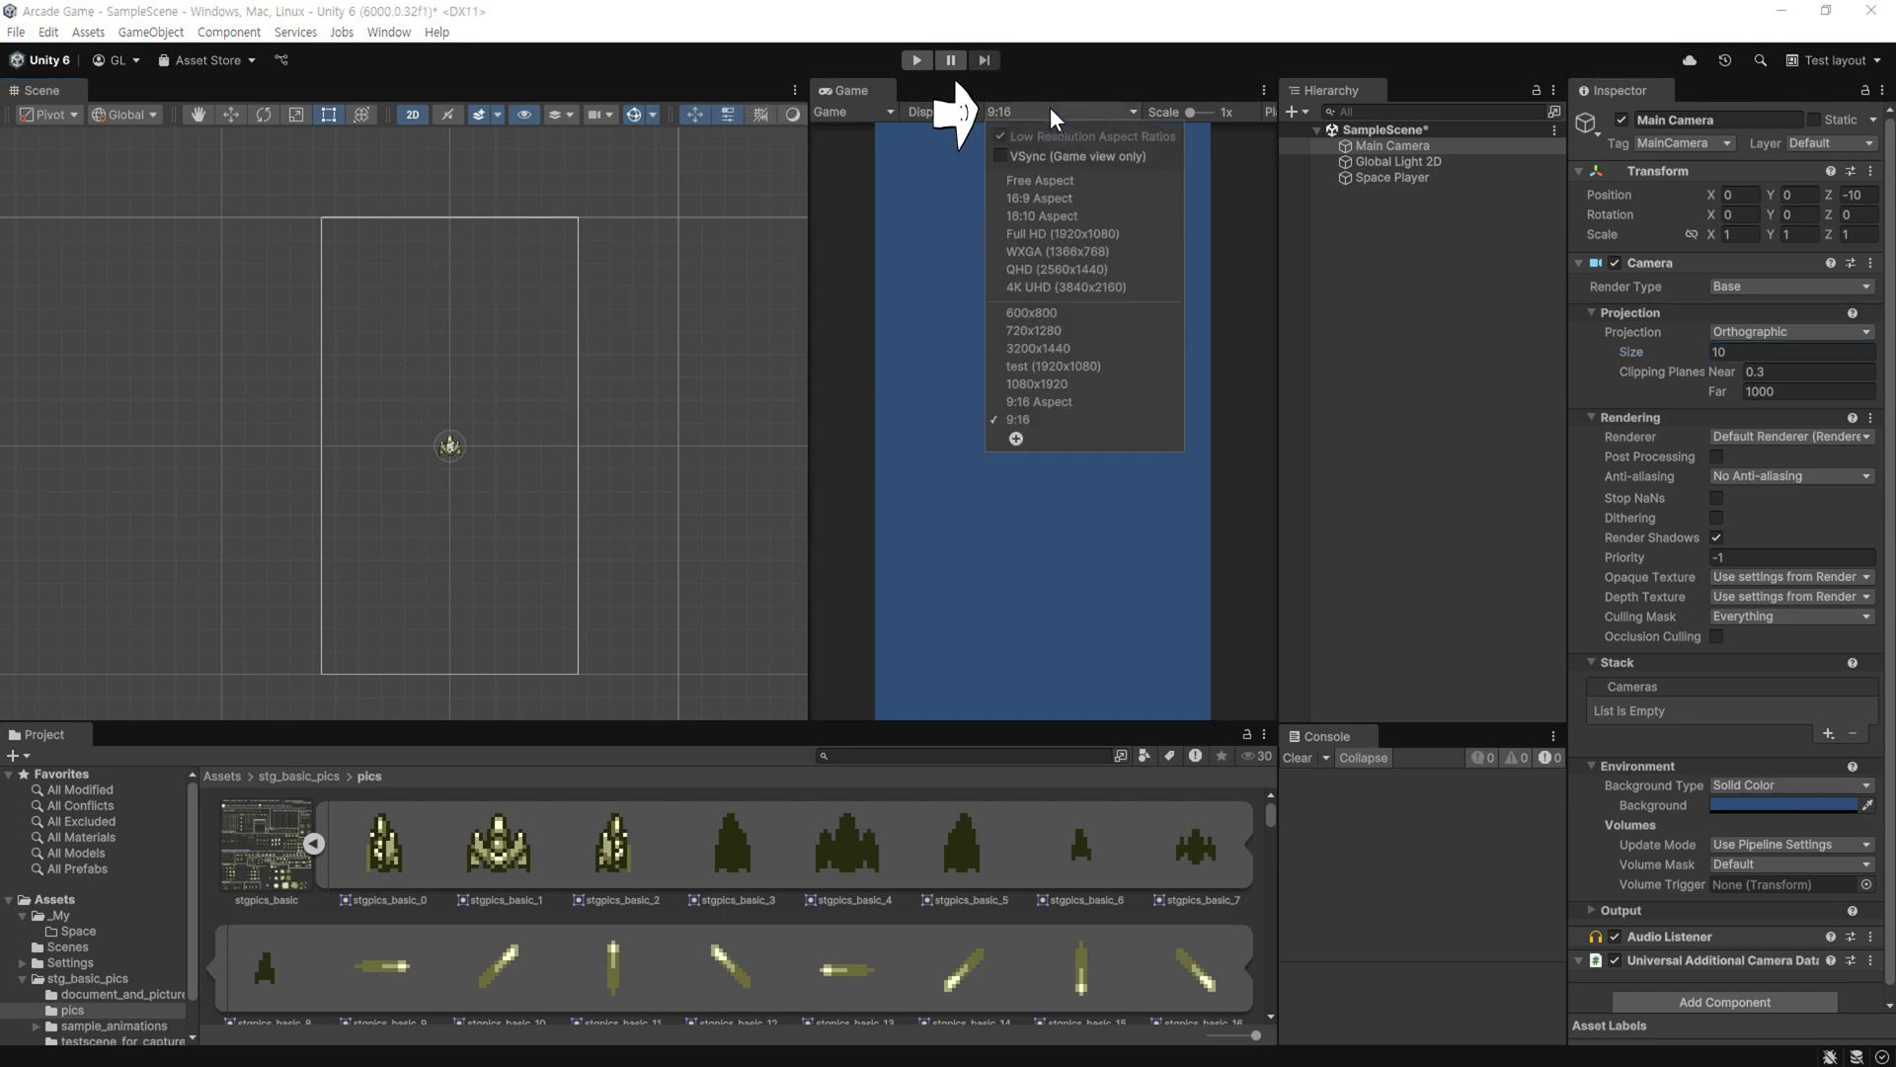
pyautogui.click(1017, 437)
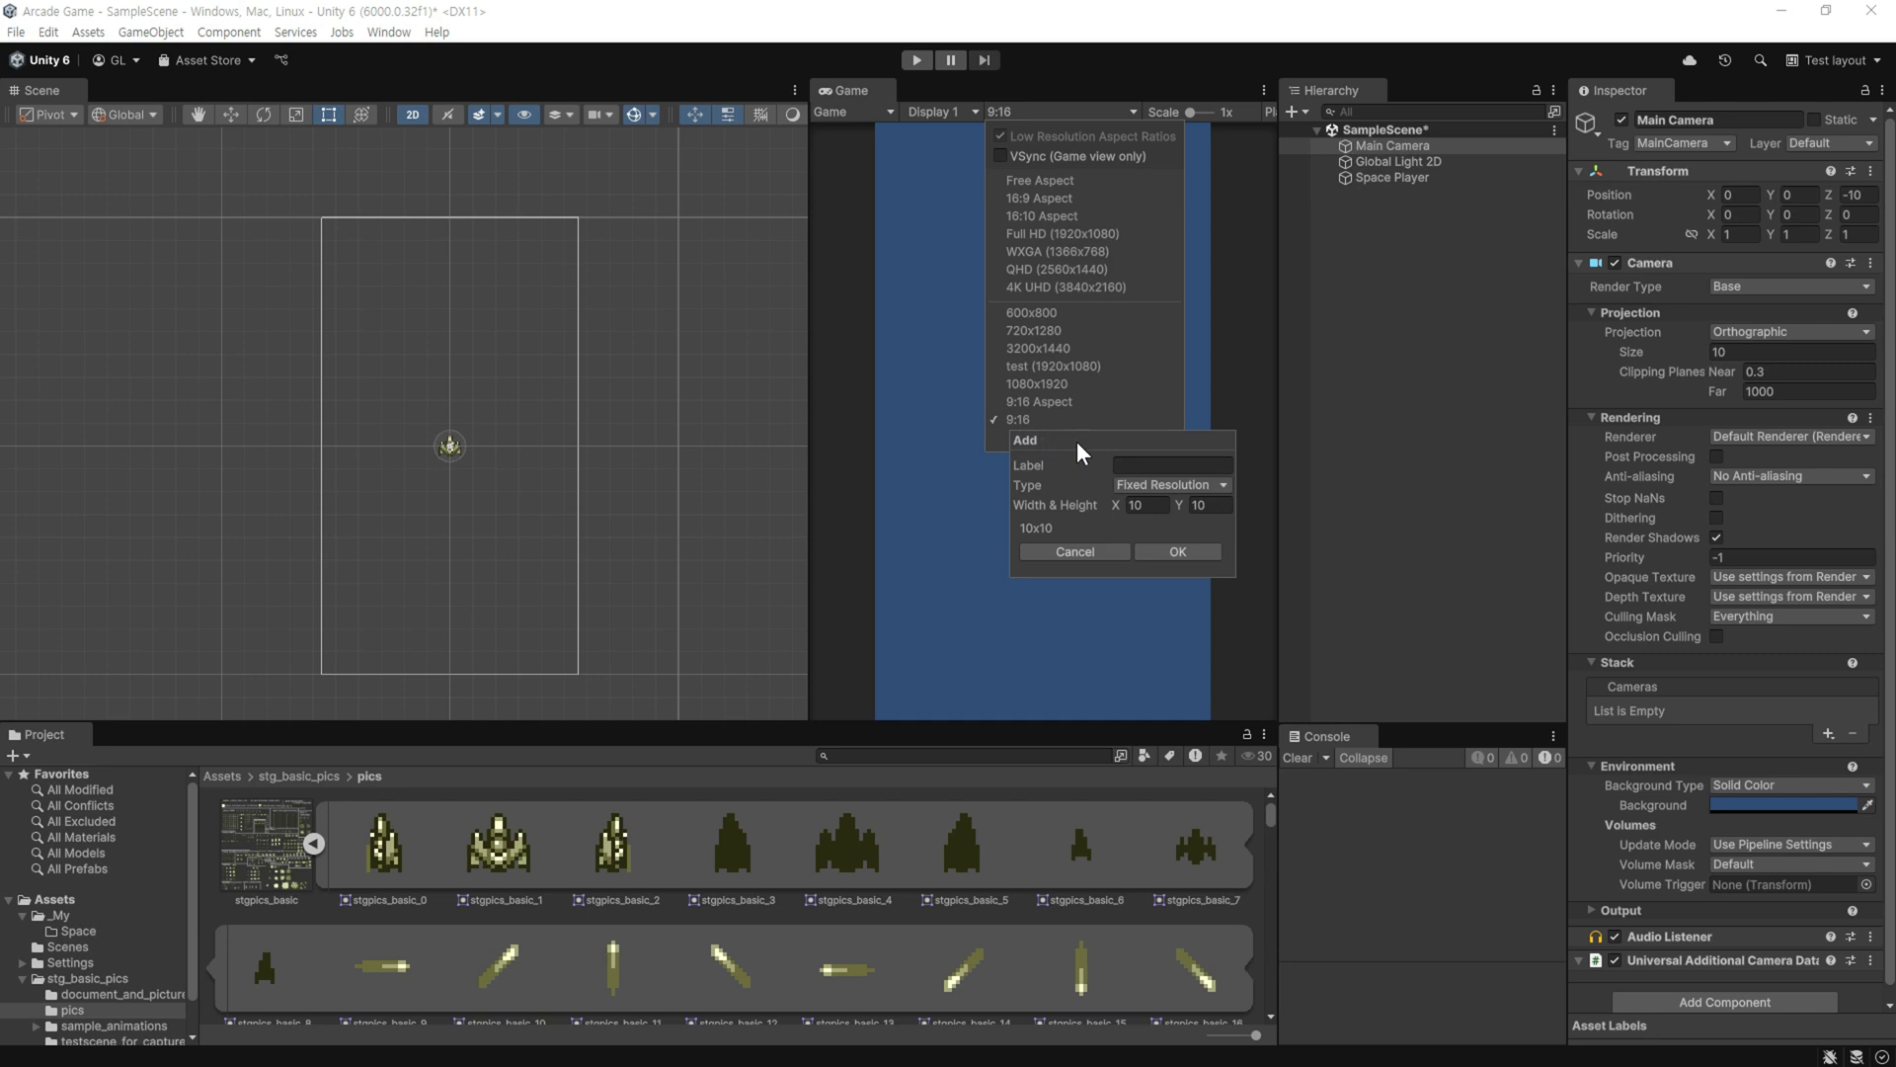
pyautogui.click(1102, 549)
pyautogui.click(1082, 387)
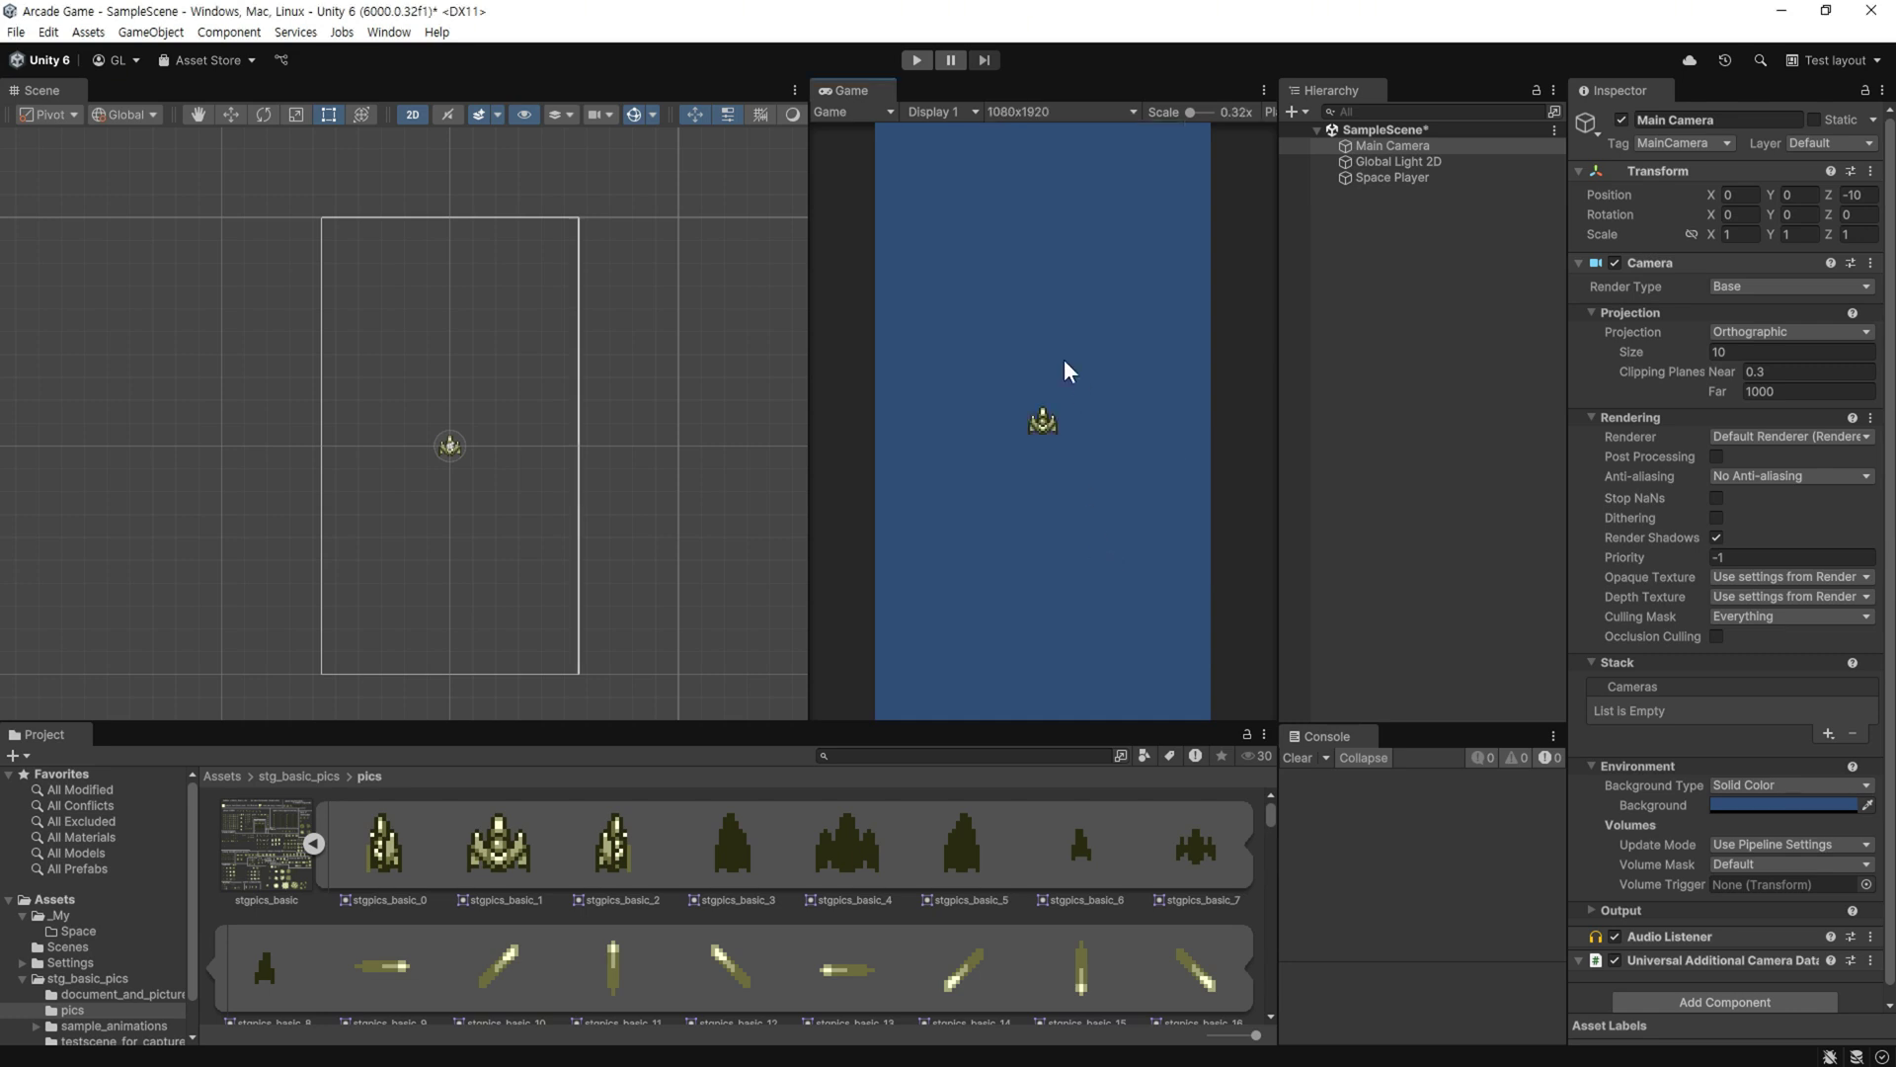
pyautogui.click(1012, 109)
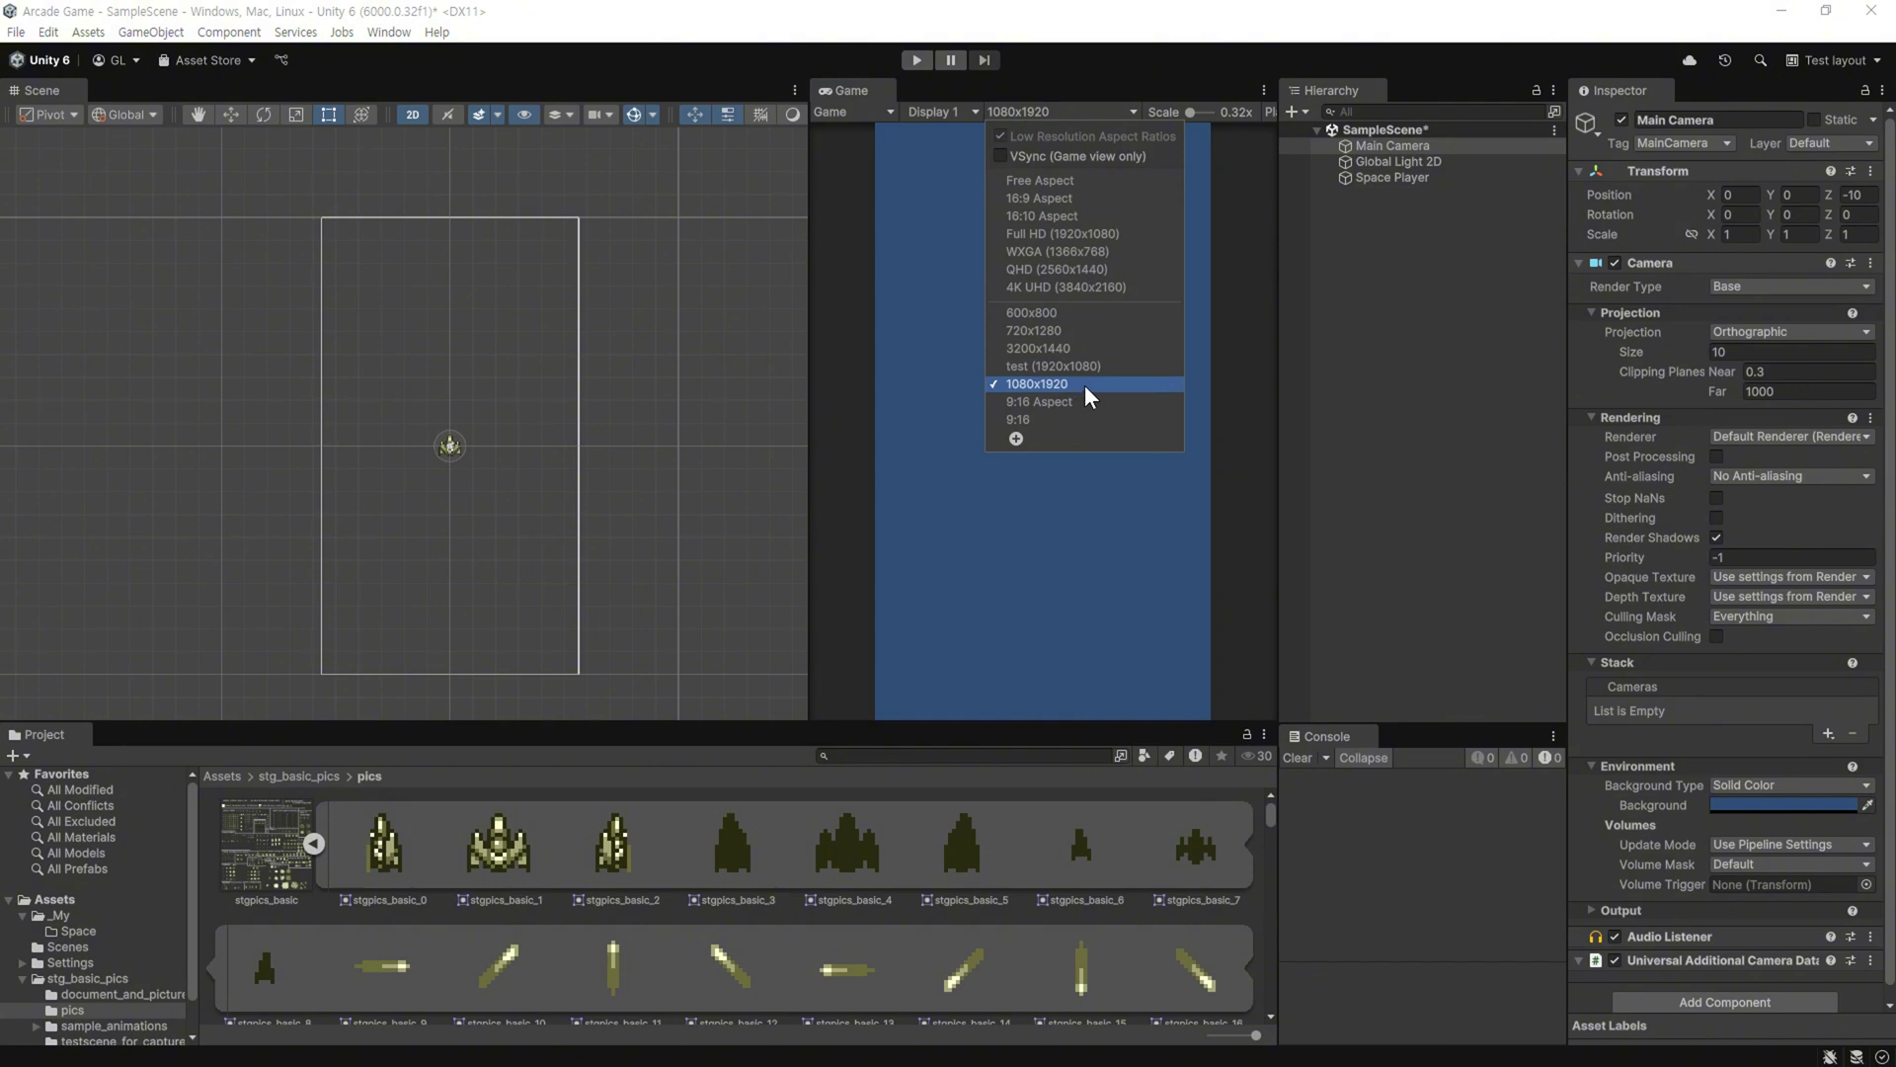
pyautogui.click(1086, 420)
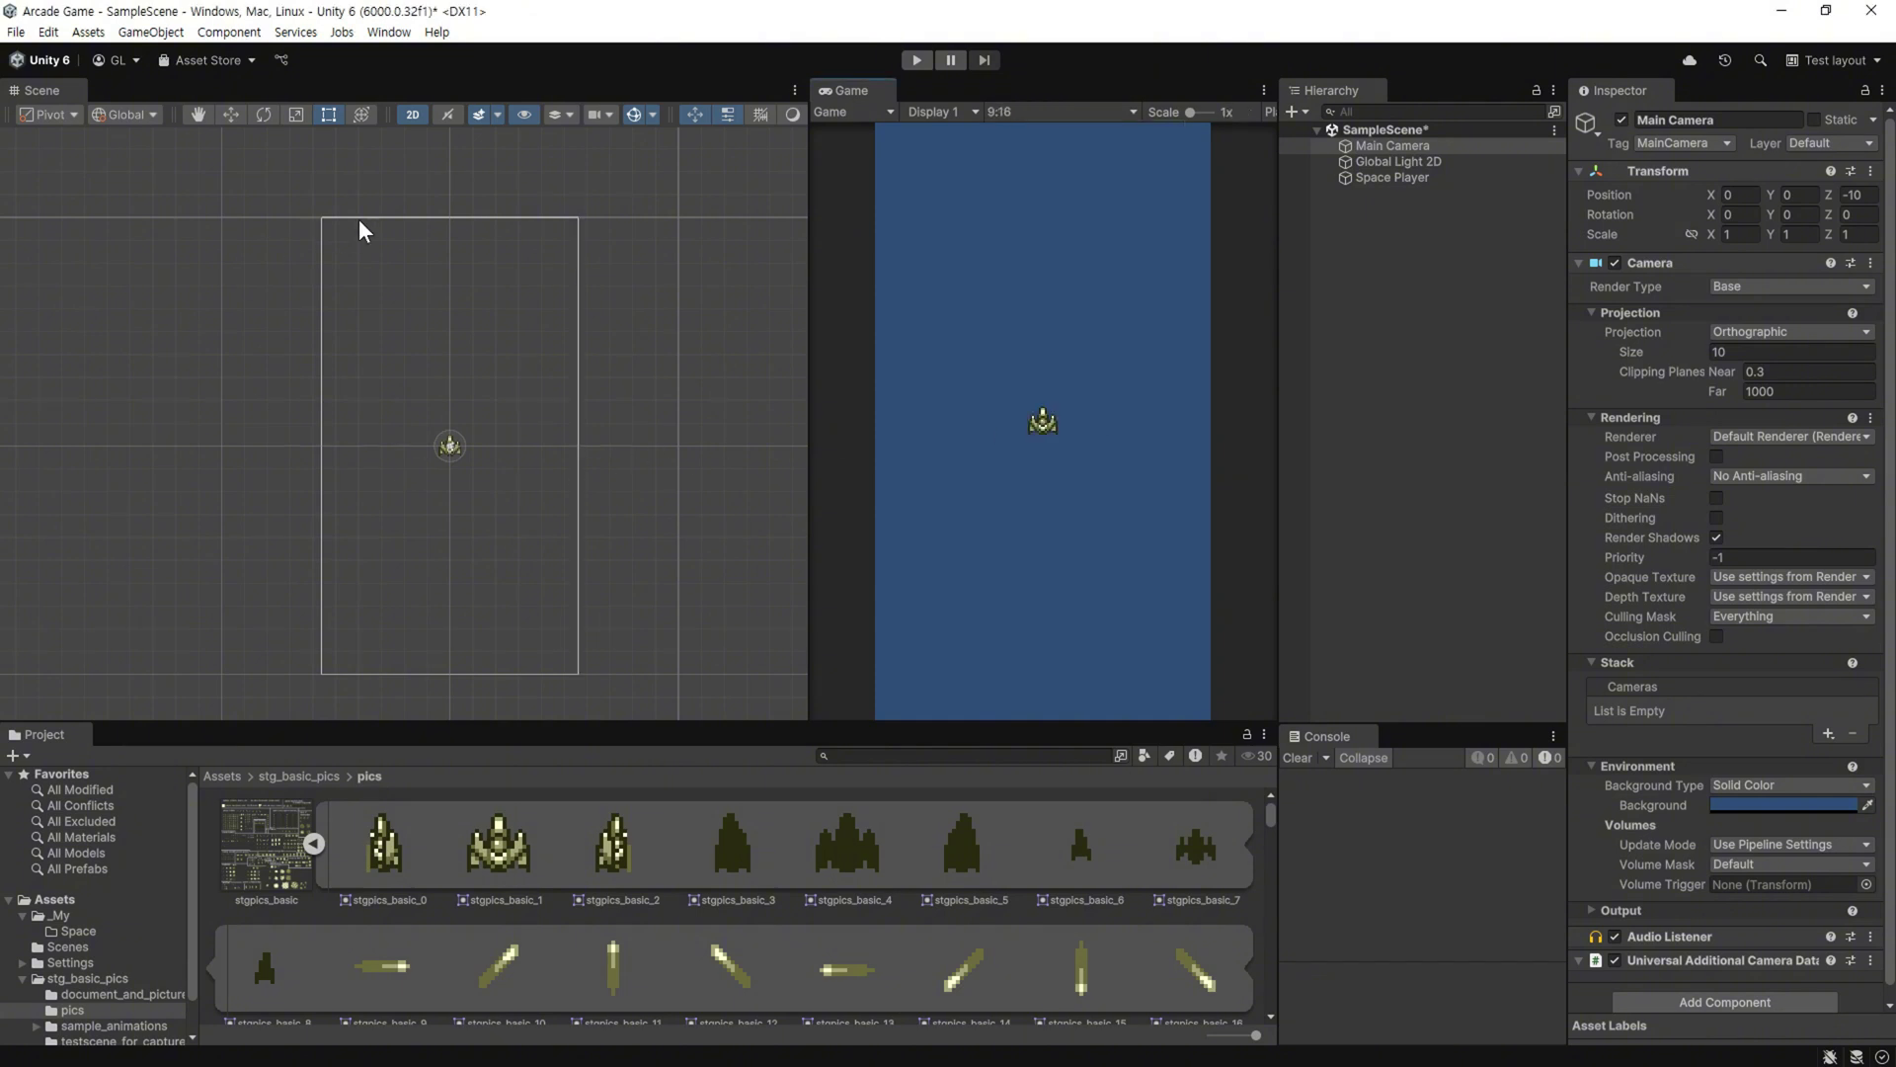
pyautogui.scroll(2, 539, 444)
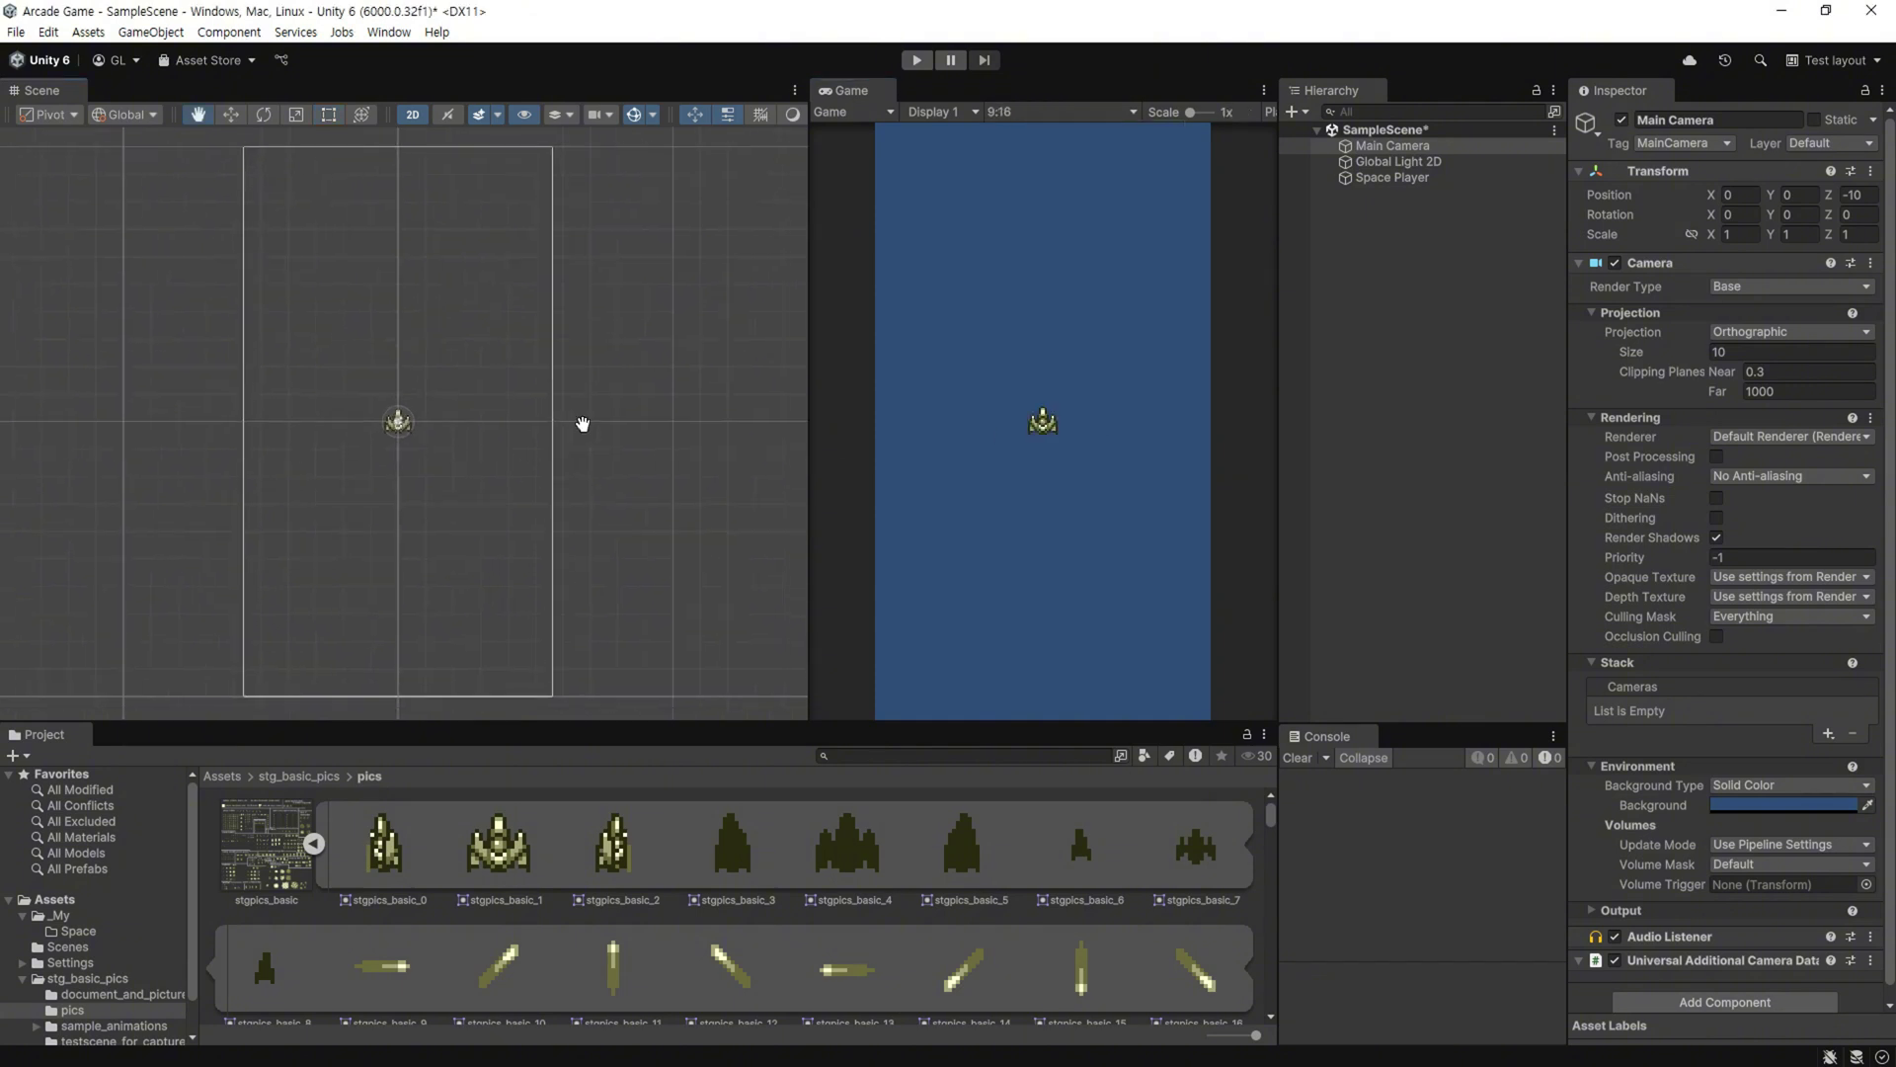
# - Add an Input > Player Input component to the Space Player object
pyautogui.click(1407, 180)
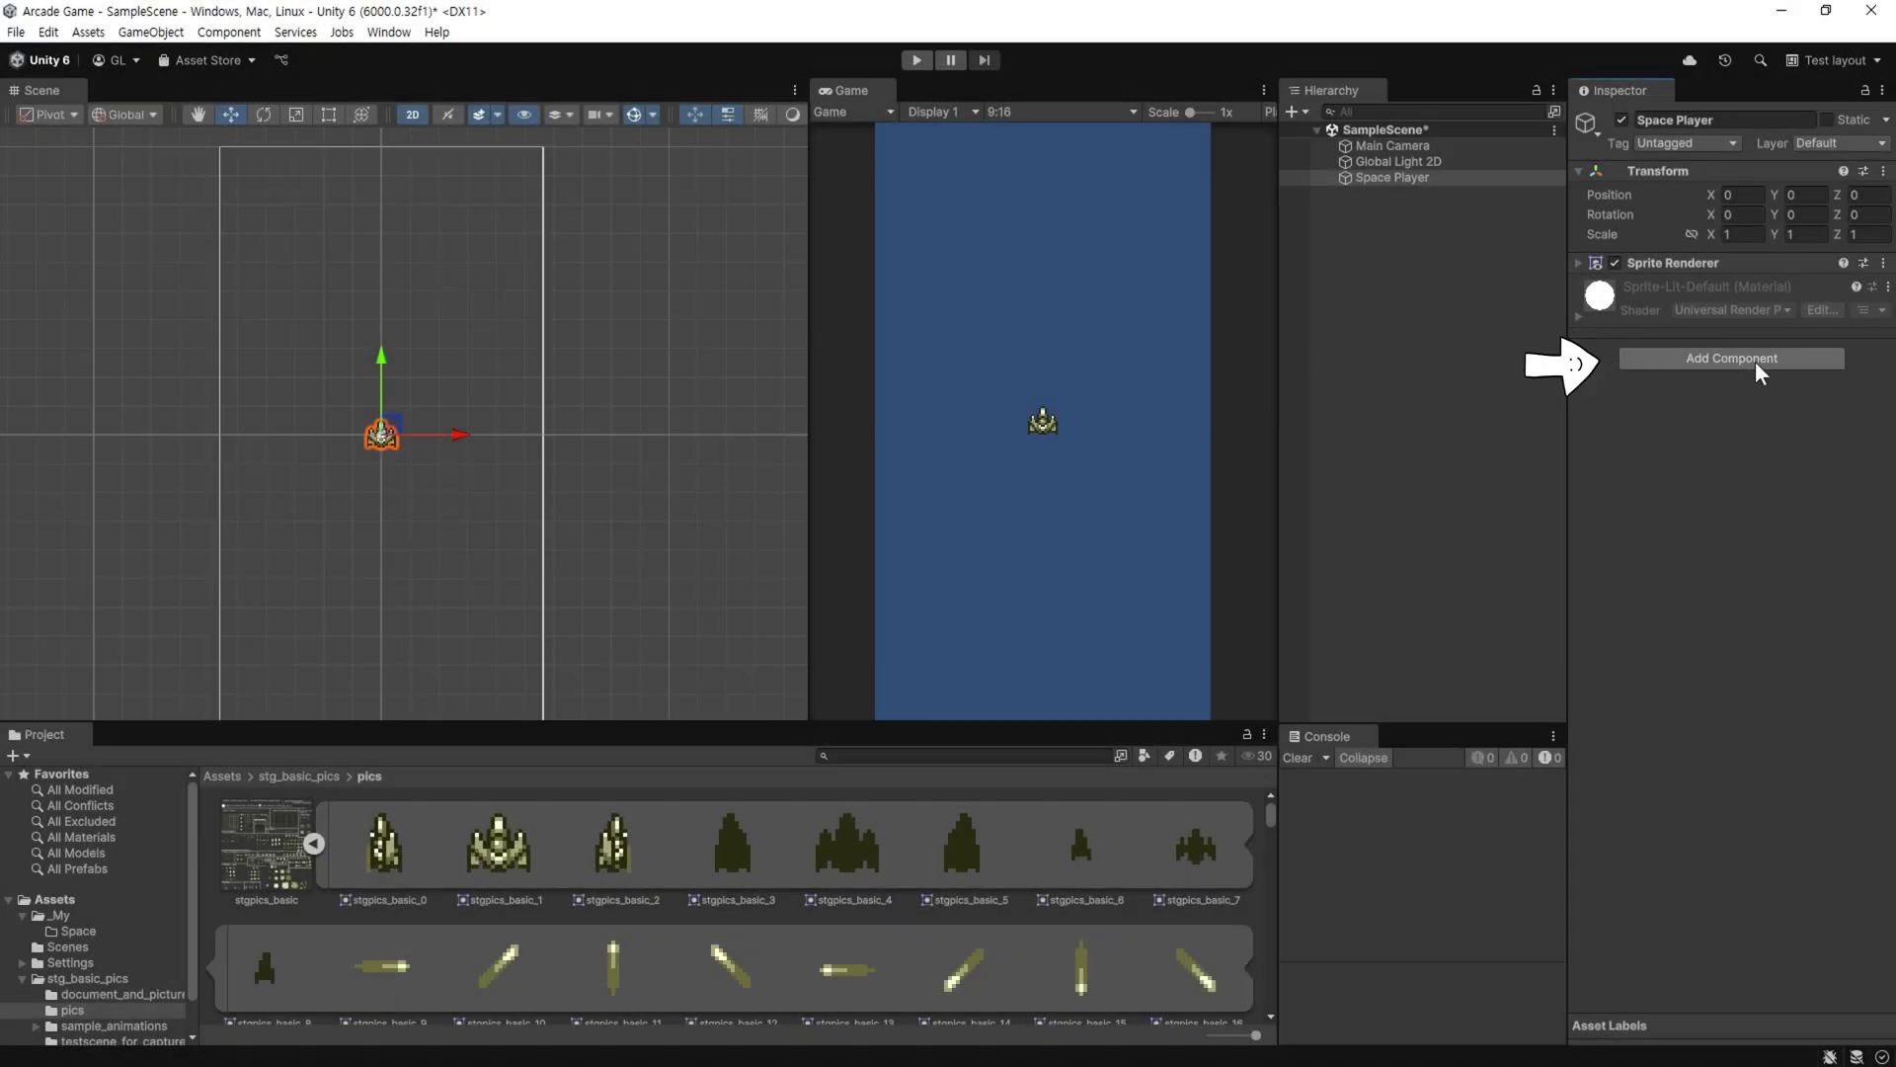
pyautogui.click(1756, 362)
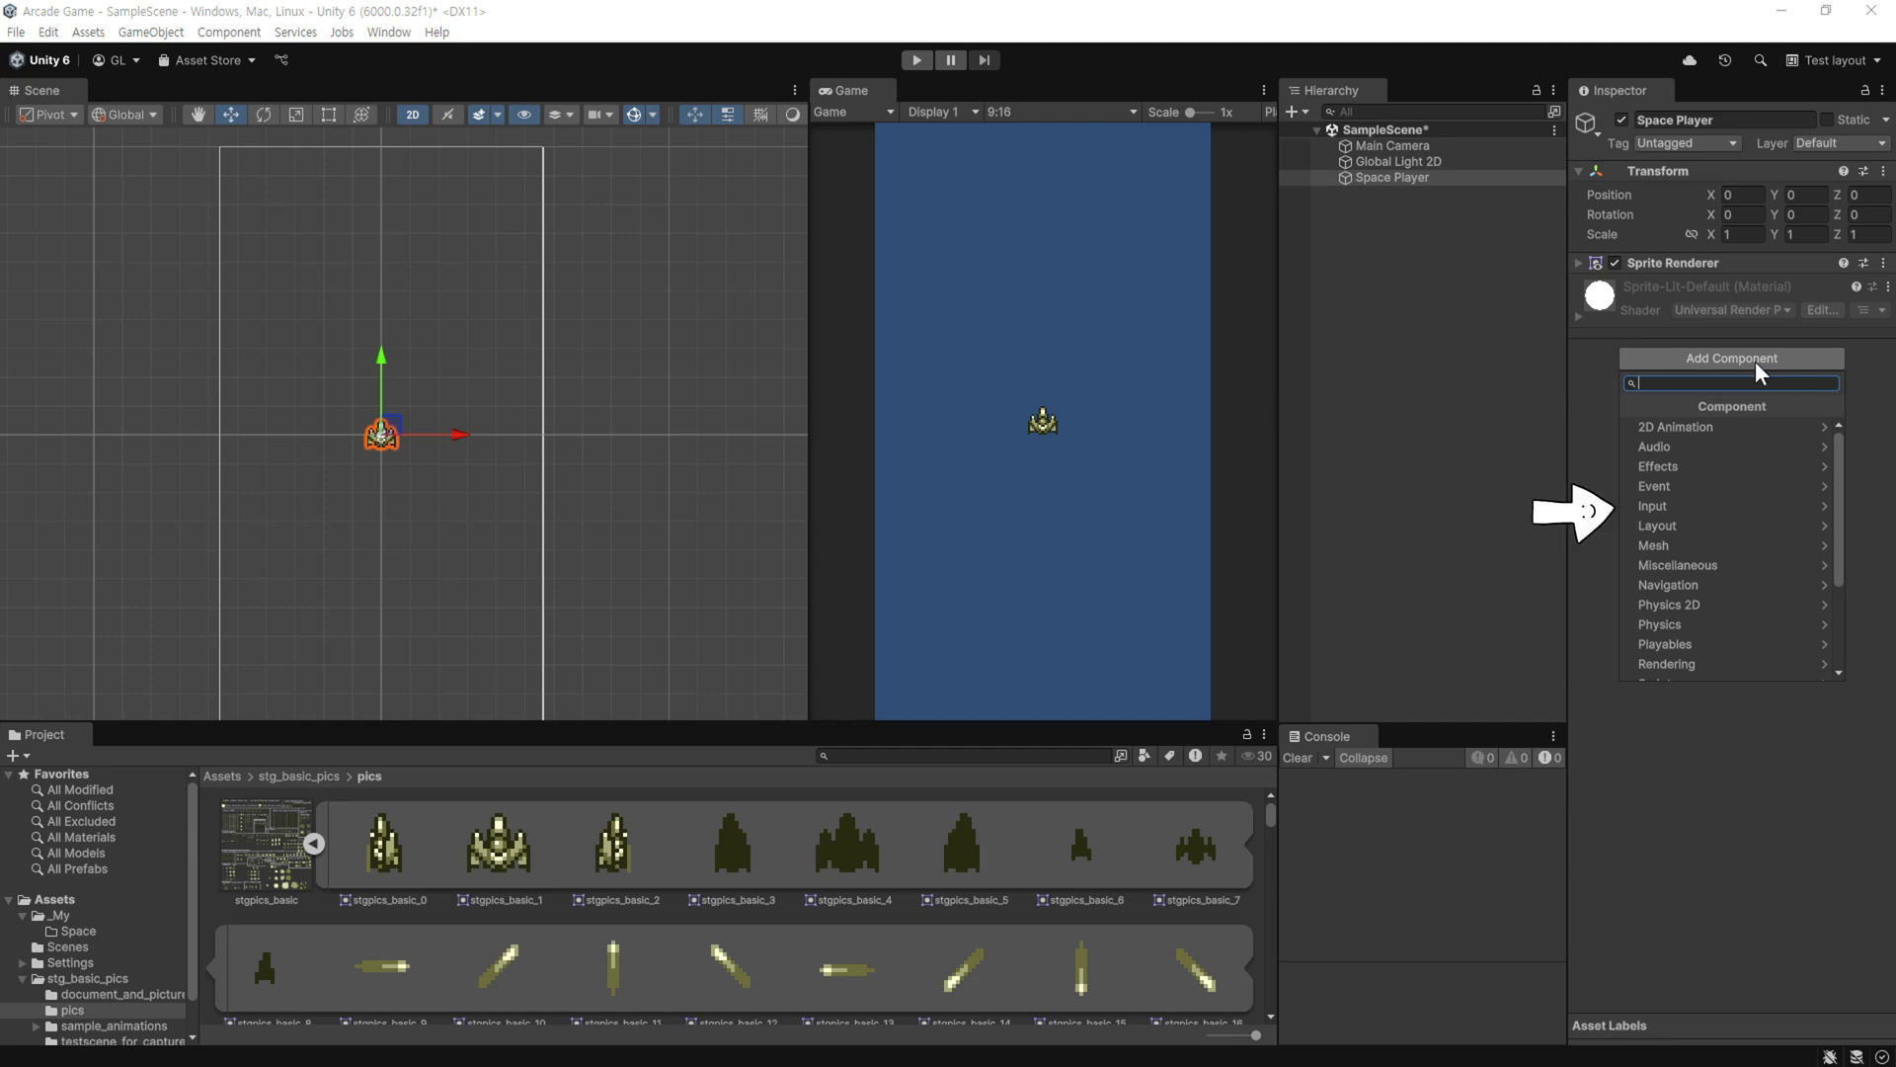
pyautogui.click(1691, 508)
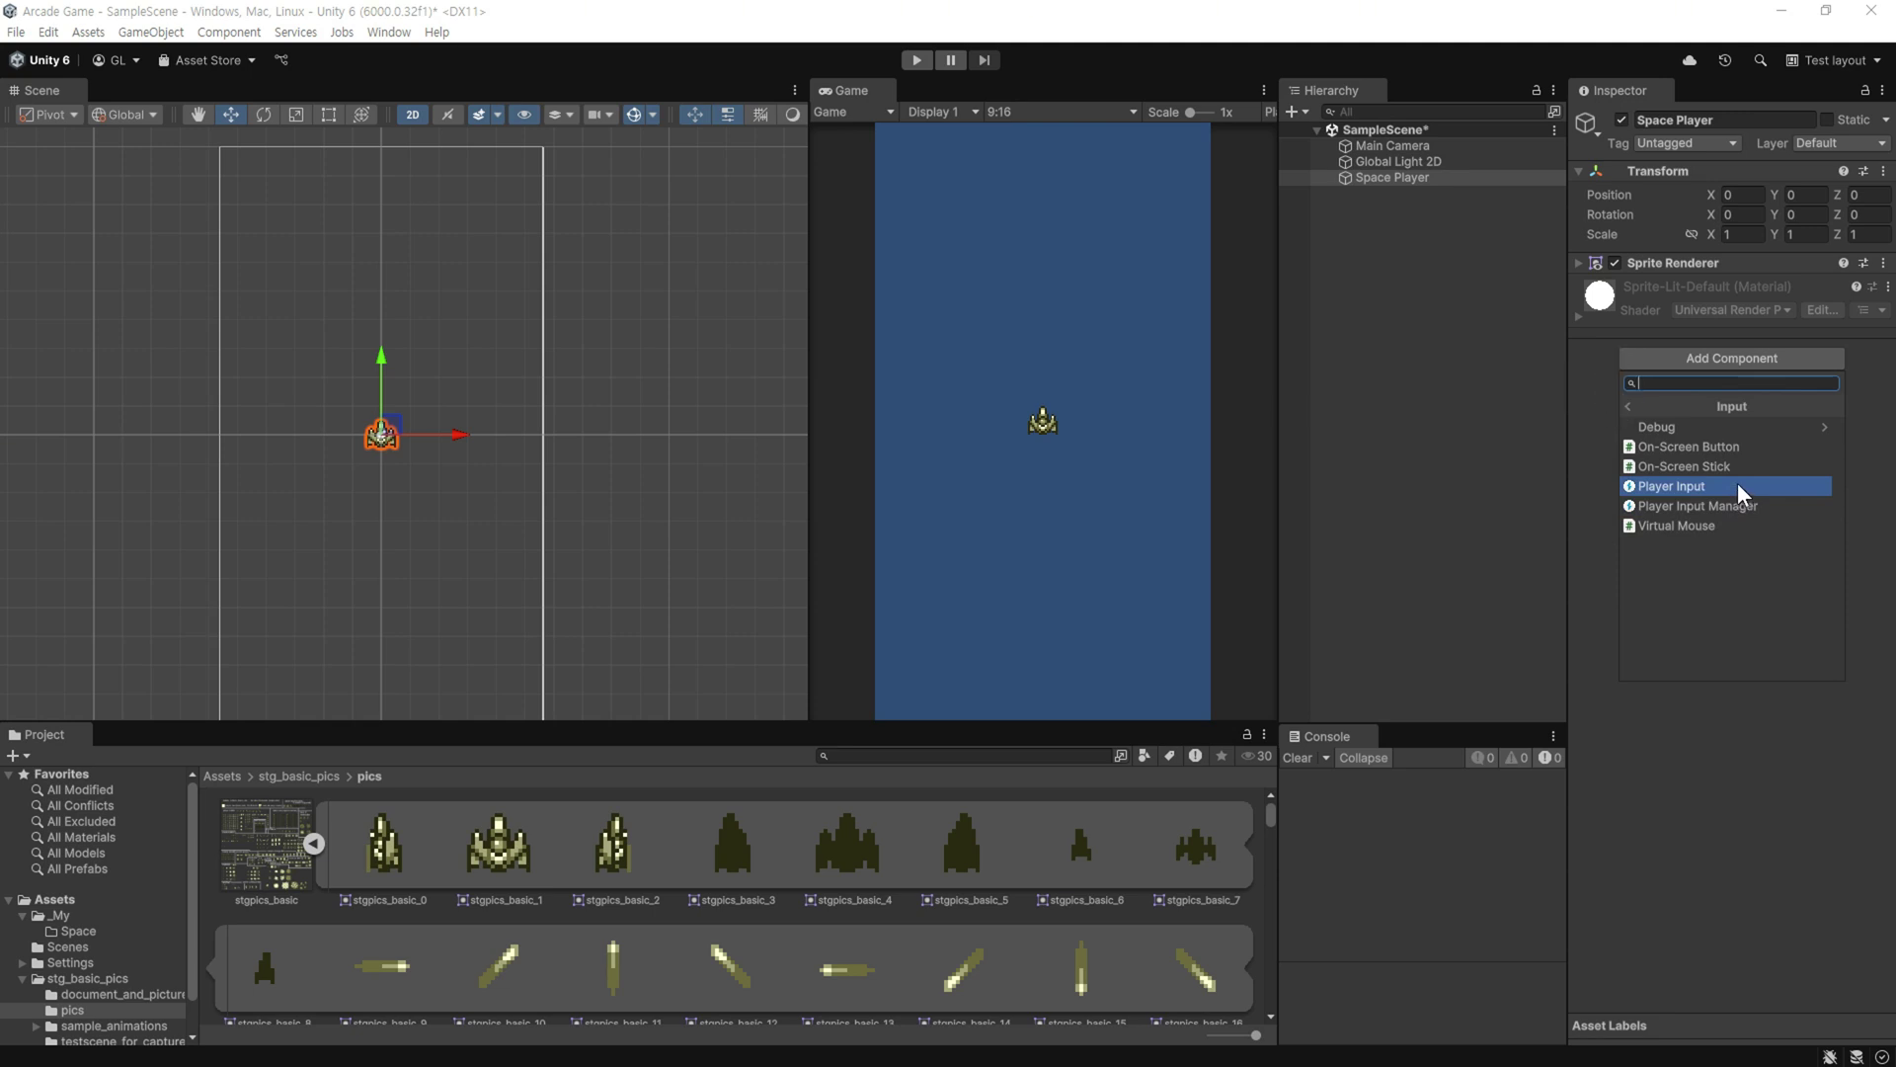
pyautogui.click(1738, 482)
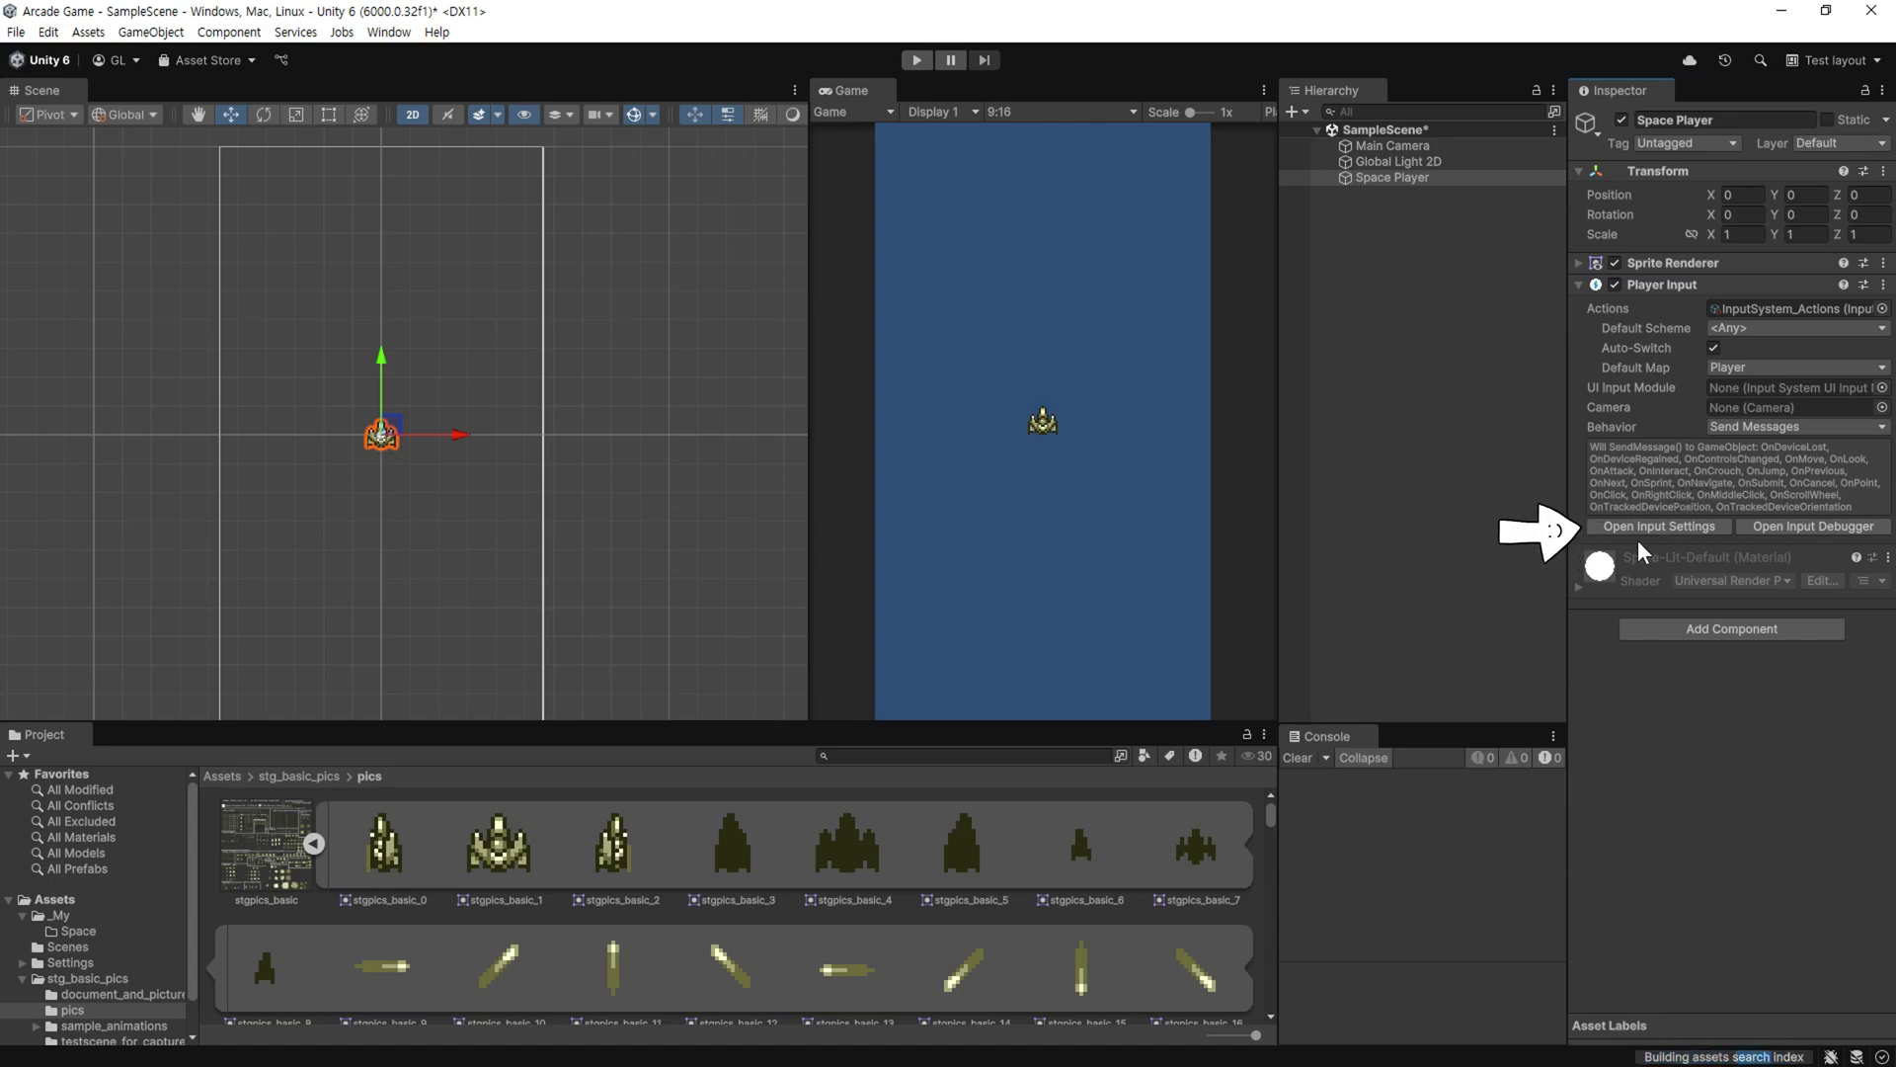
# - Open the Input System project settings and review the Move action's WASD bindings
pyautogui.click(1644, 529)
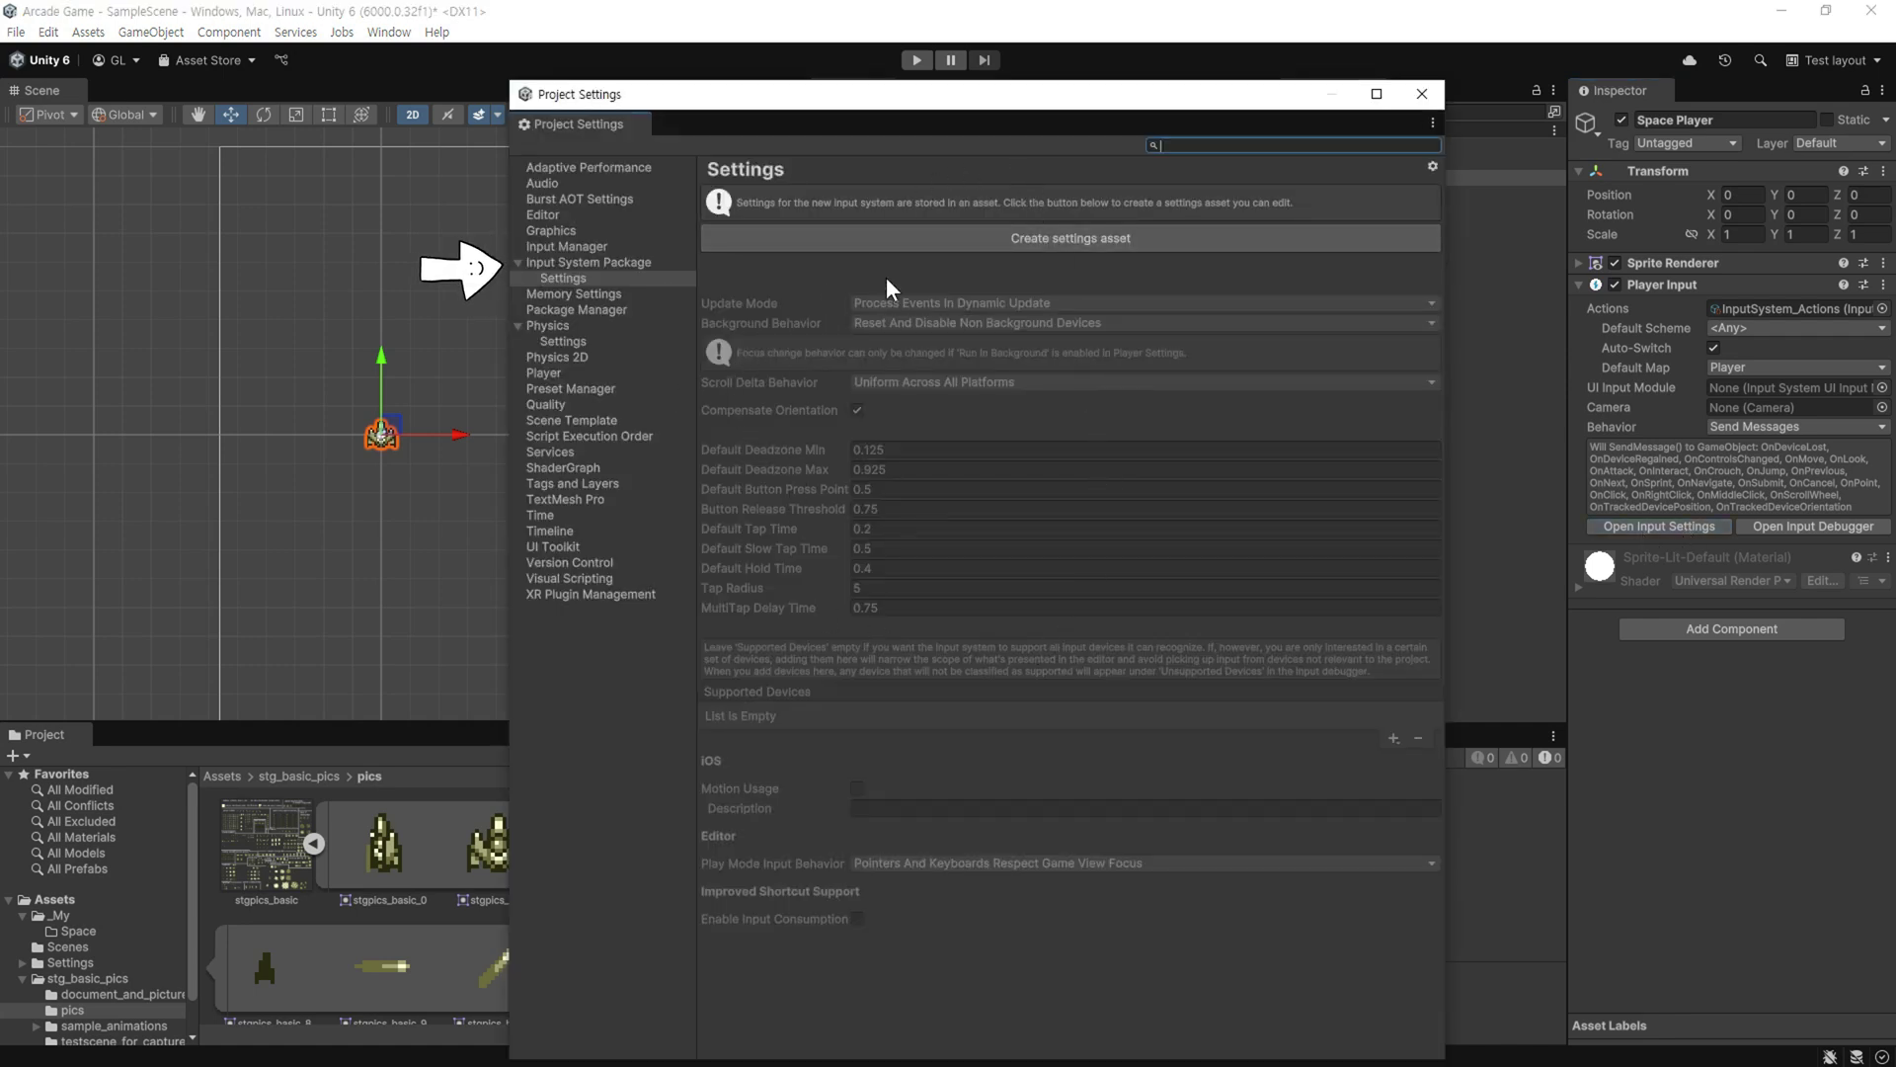
pyautogui.click(648, 263)
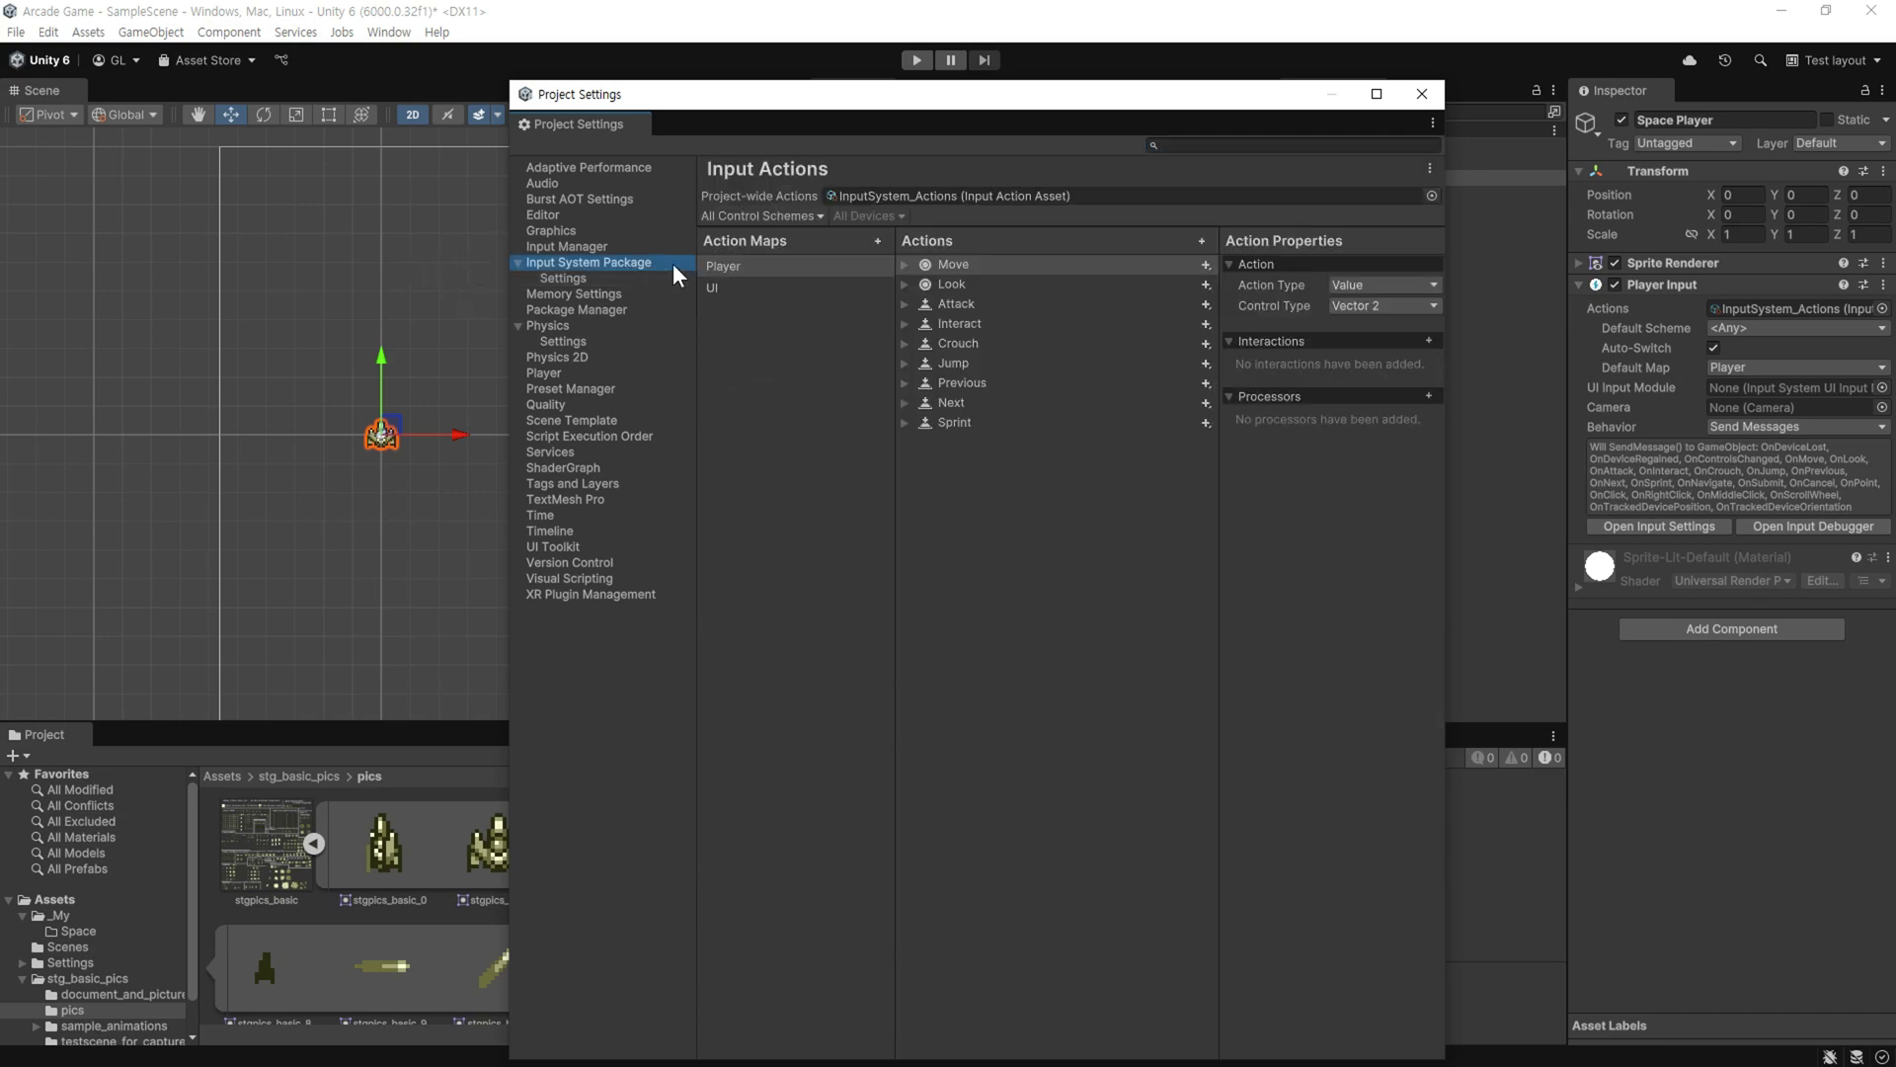
pyautogui.click(976, 263)
pyautogui.click(976, 263)
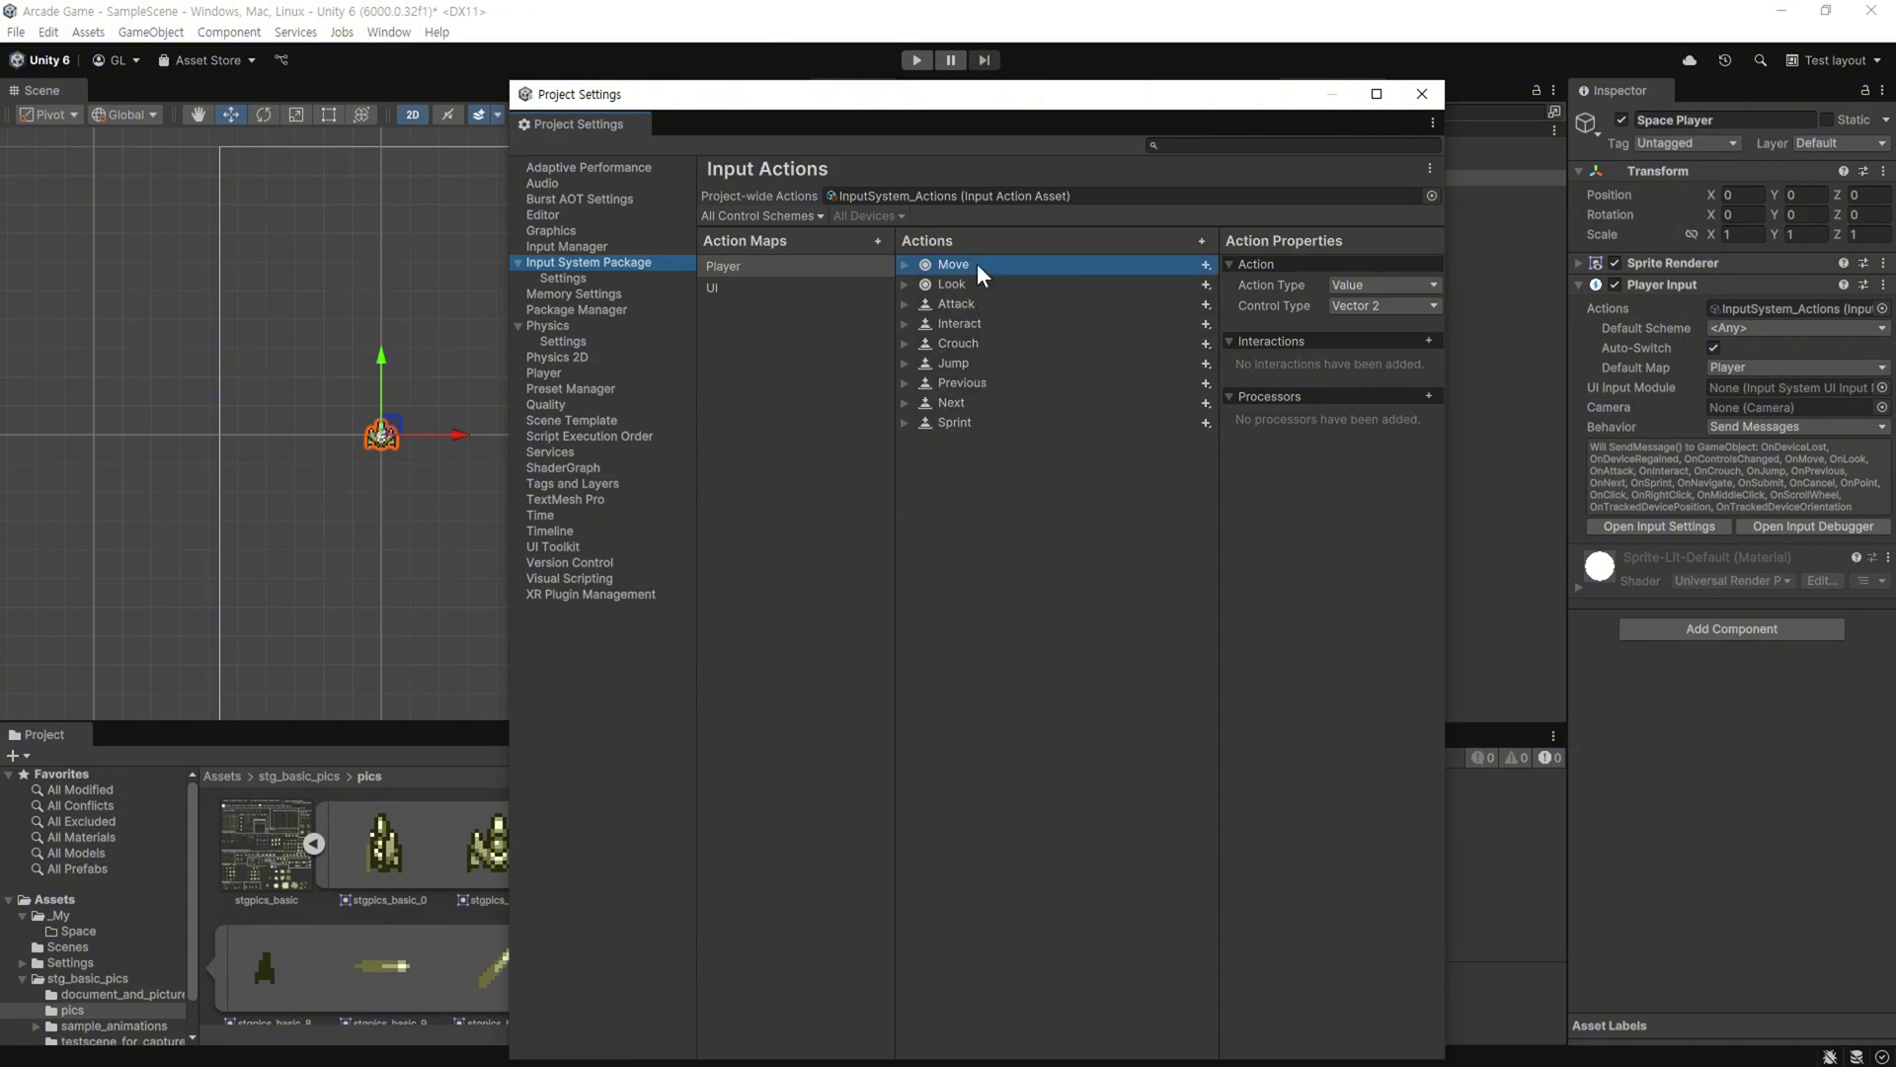
pyautogui.click(904, 265)
pyautogui.click(918, 304)
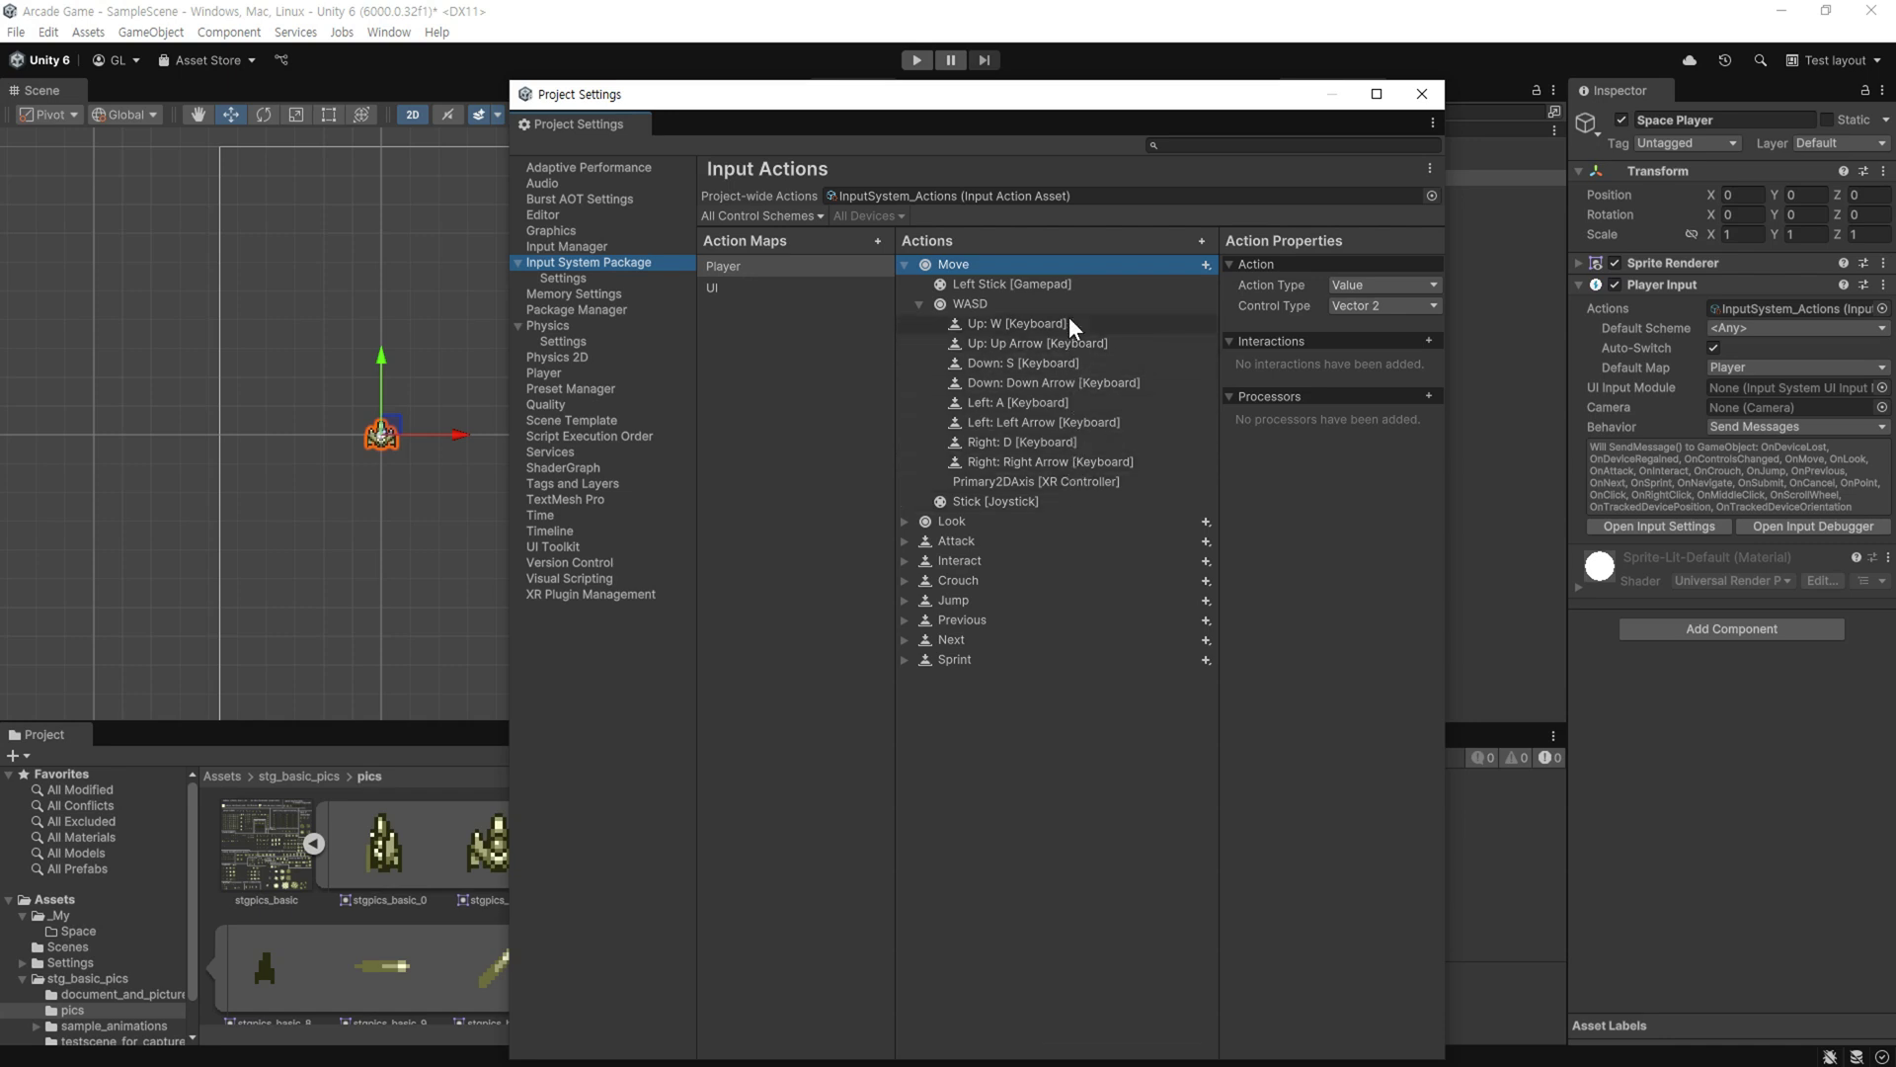
pyautogui.click(918, 303)
pyautogui.click(906, 264)
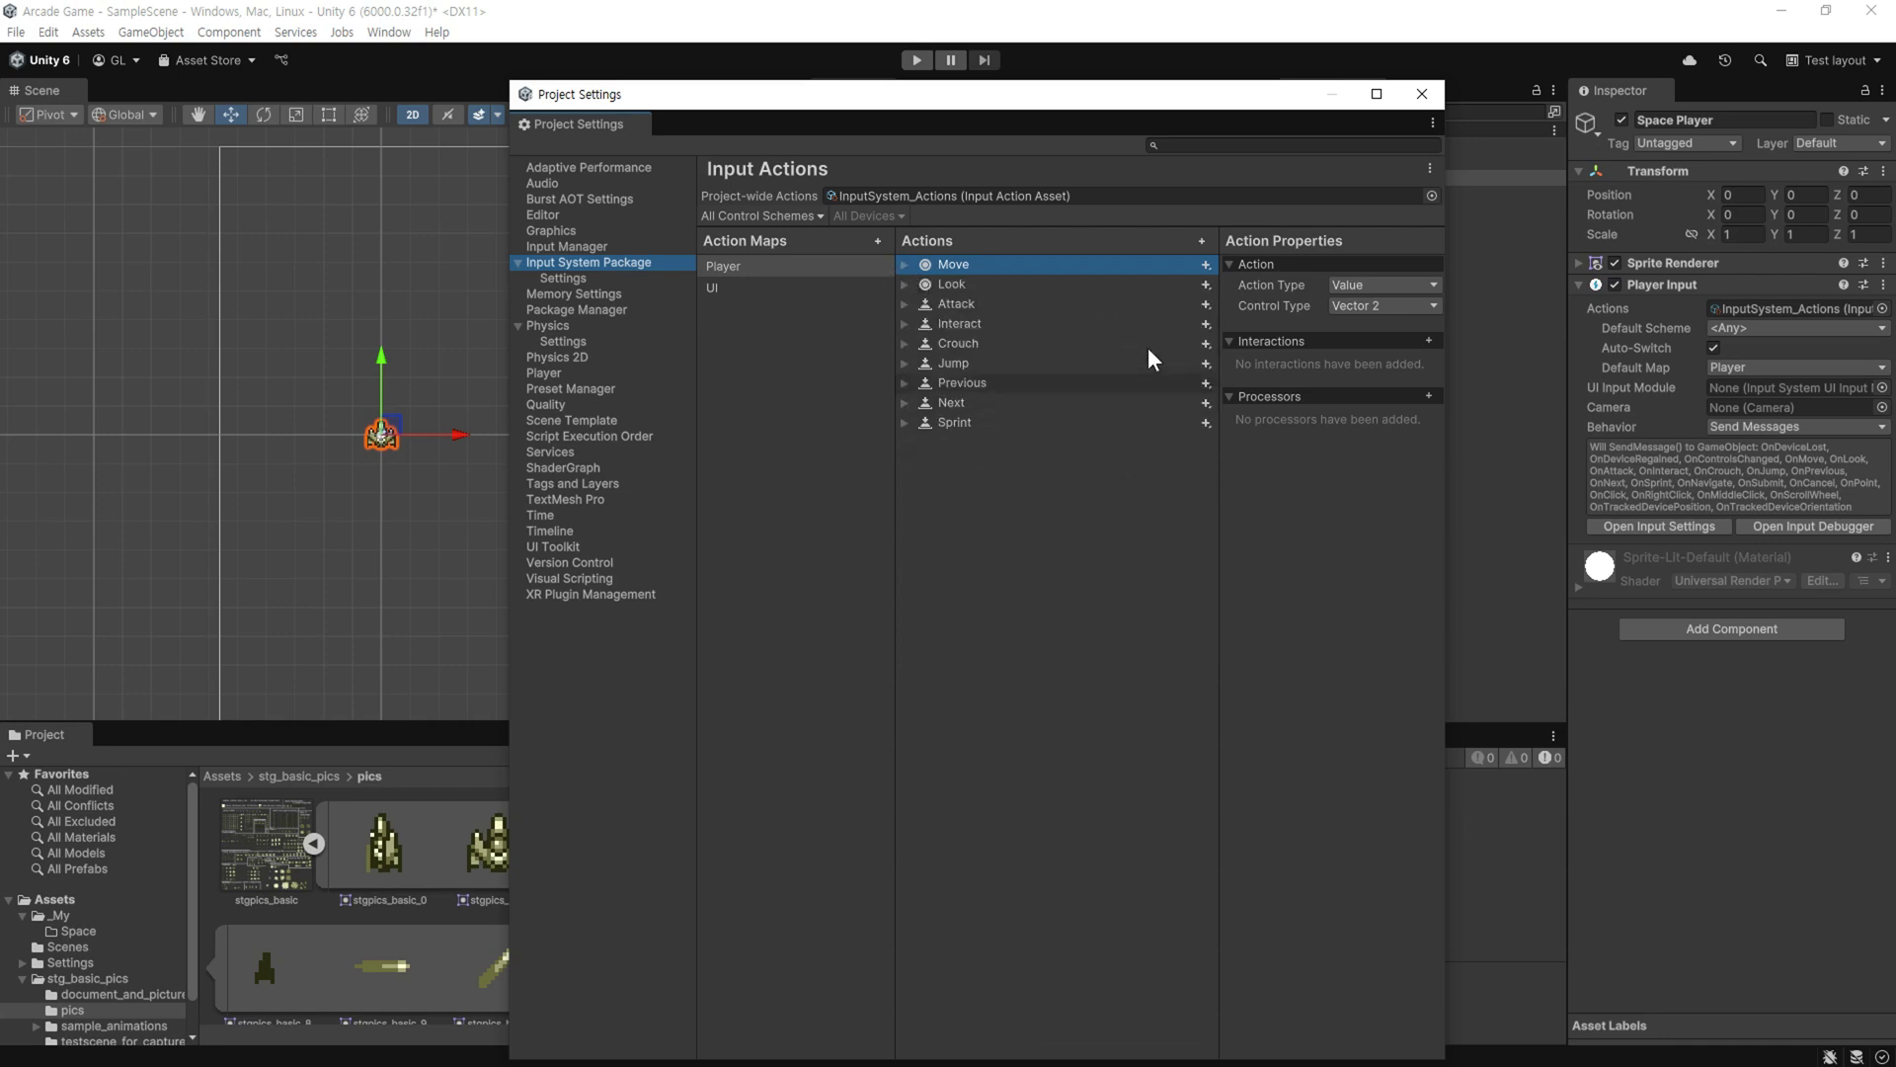
# - Set Project-wide Actions to None and close Project Settings
pyautogui.click(1432, 195)
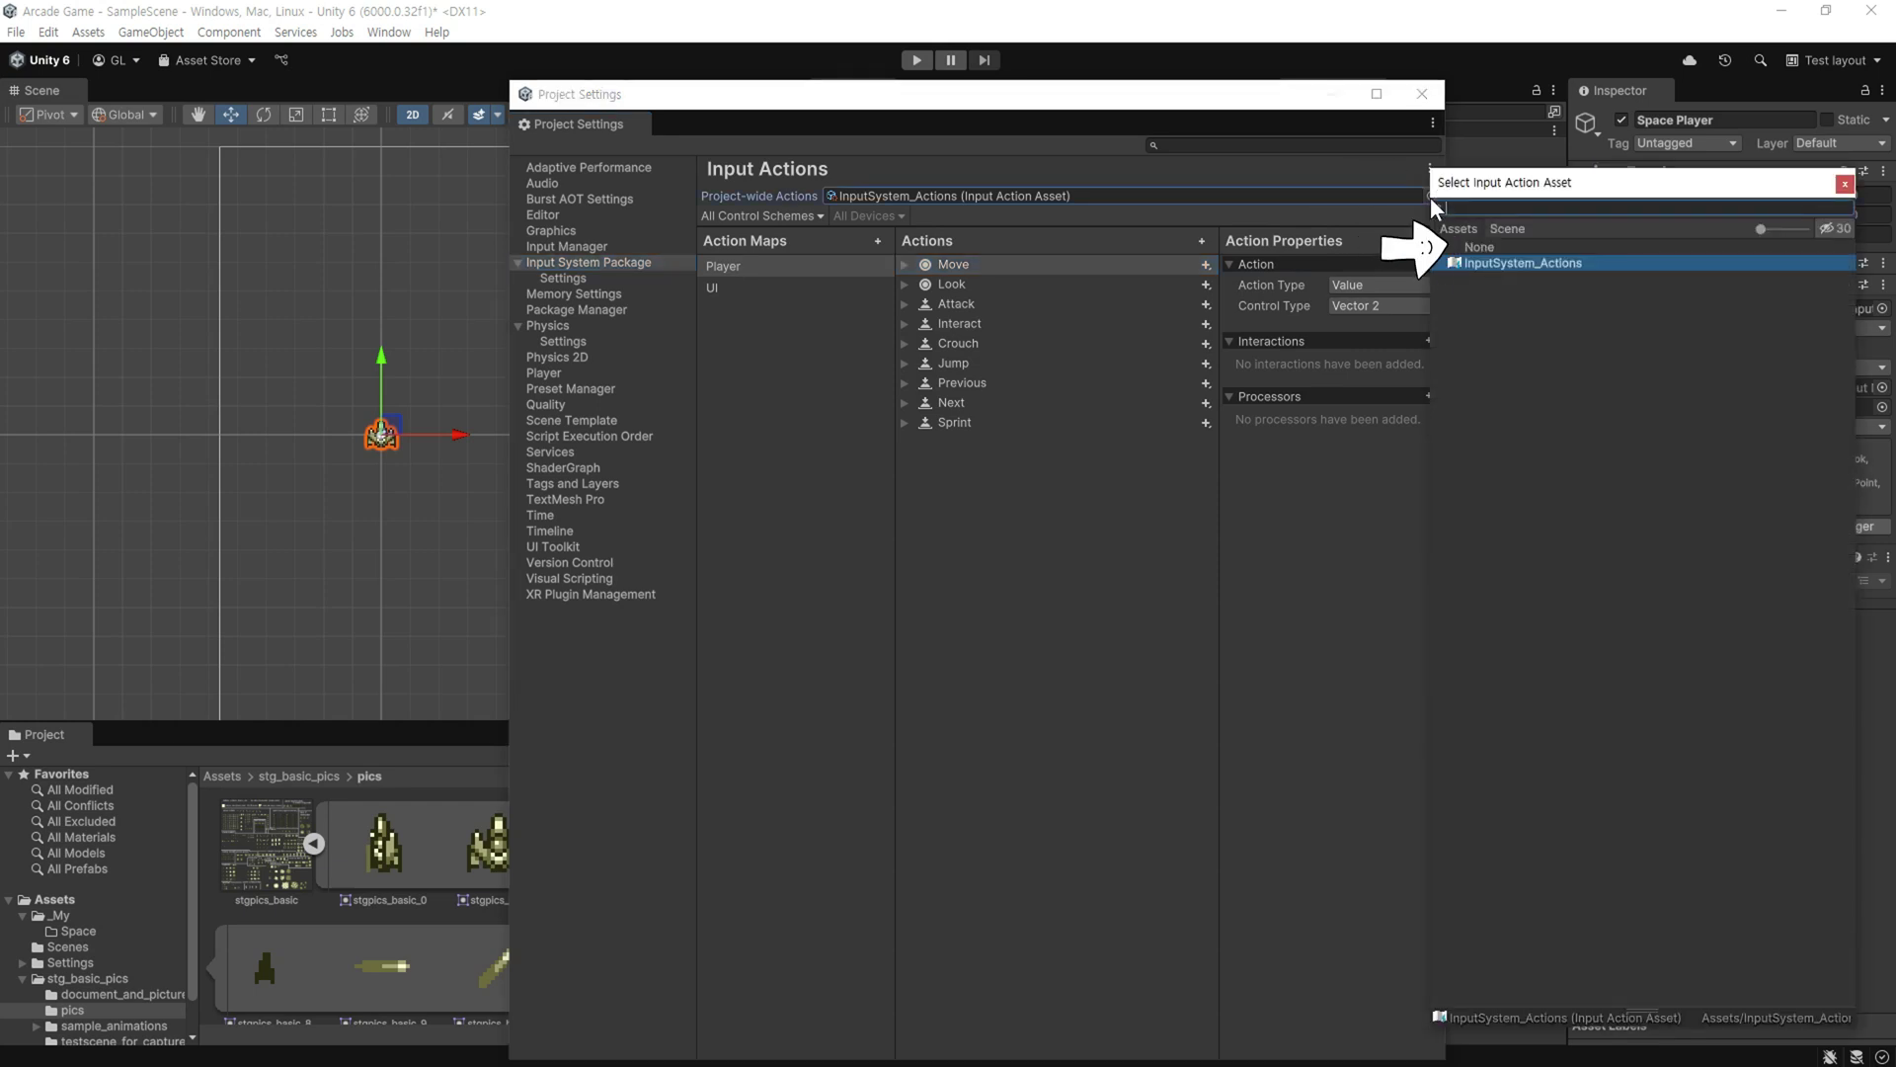
pyautogui.click(1515, 247)
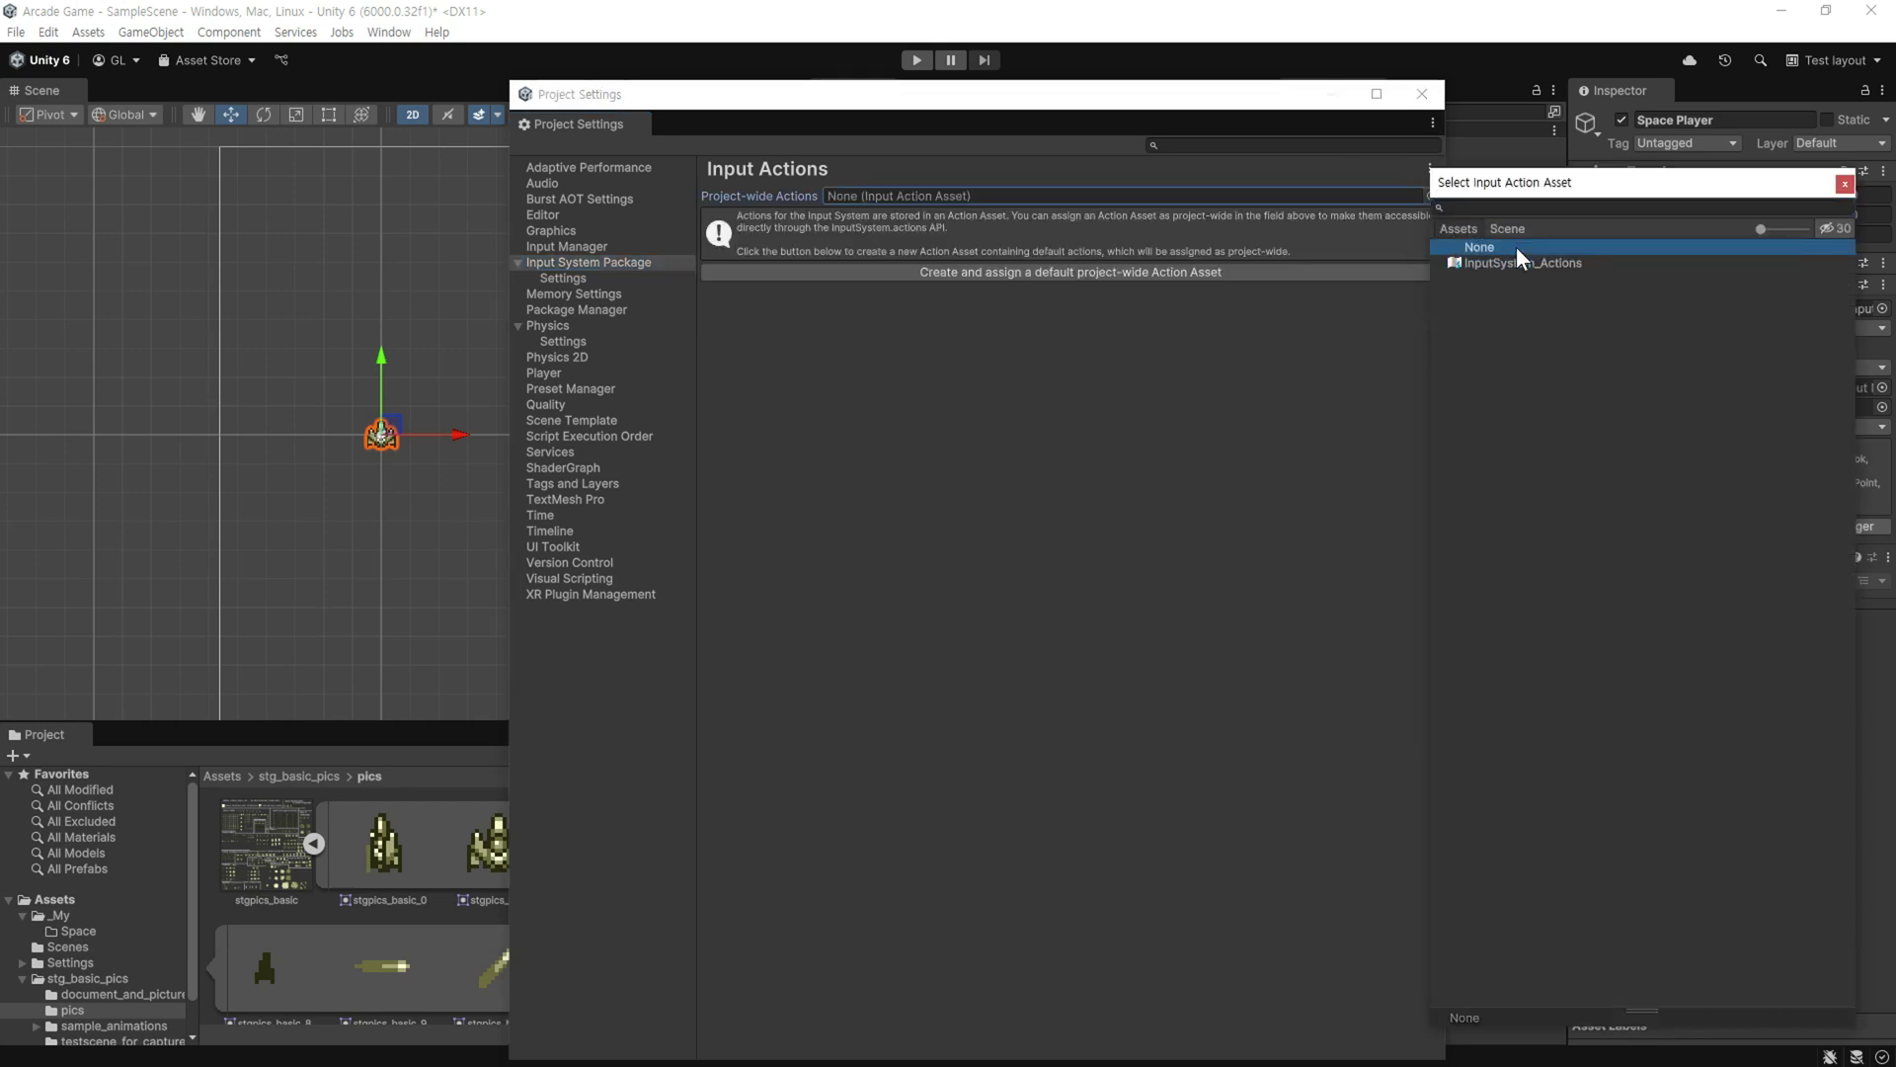
pyautogui.click(1844, 185)
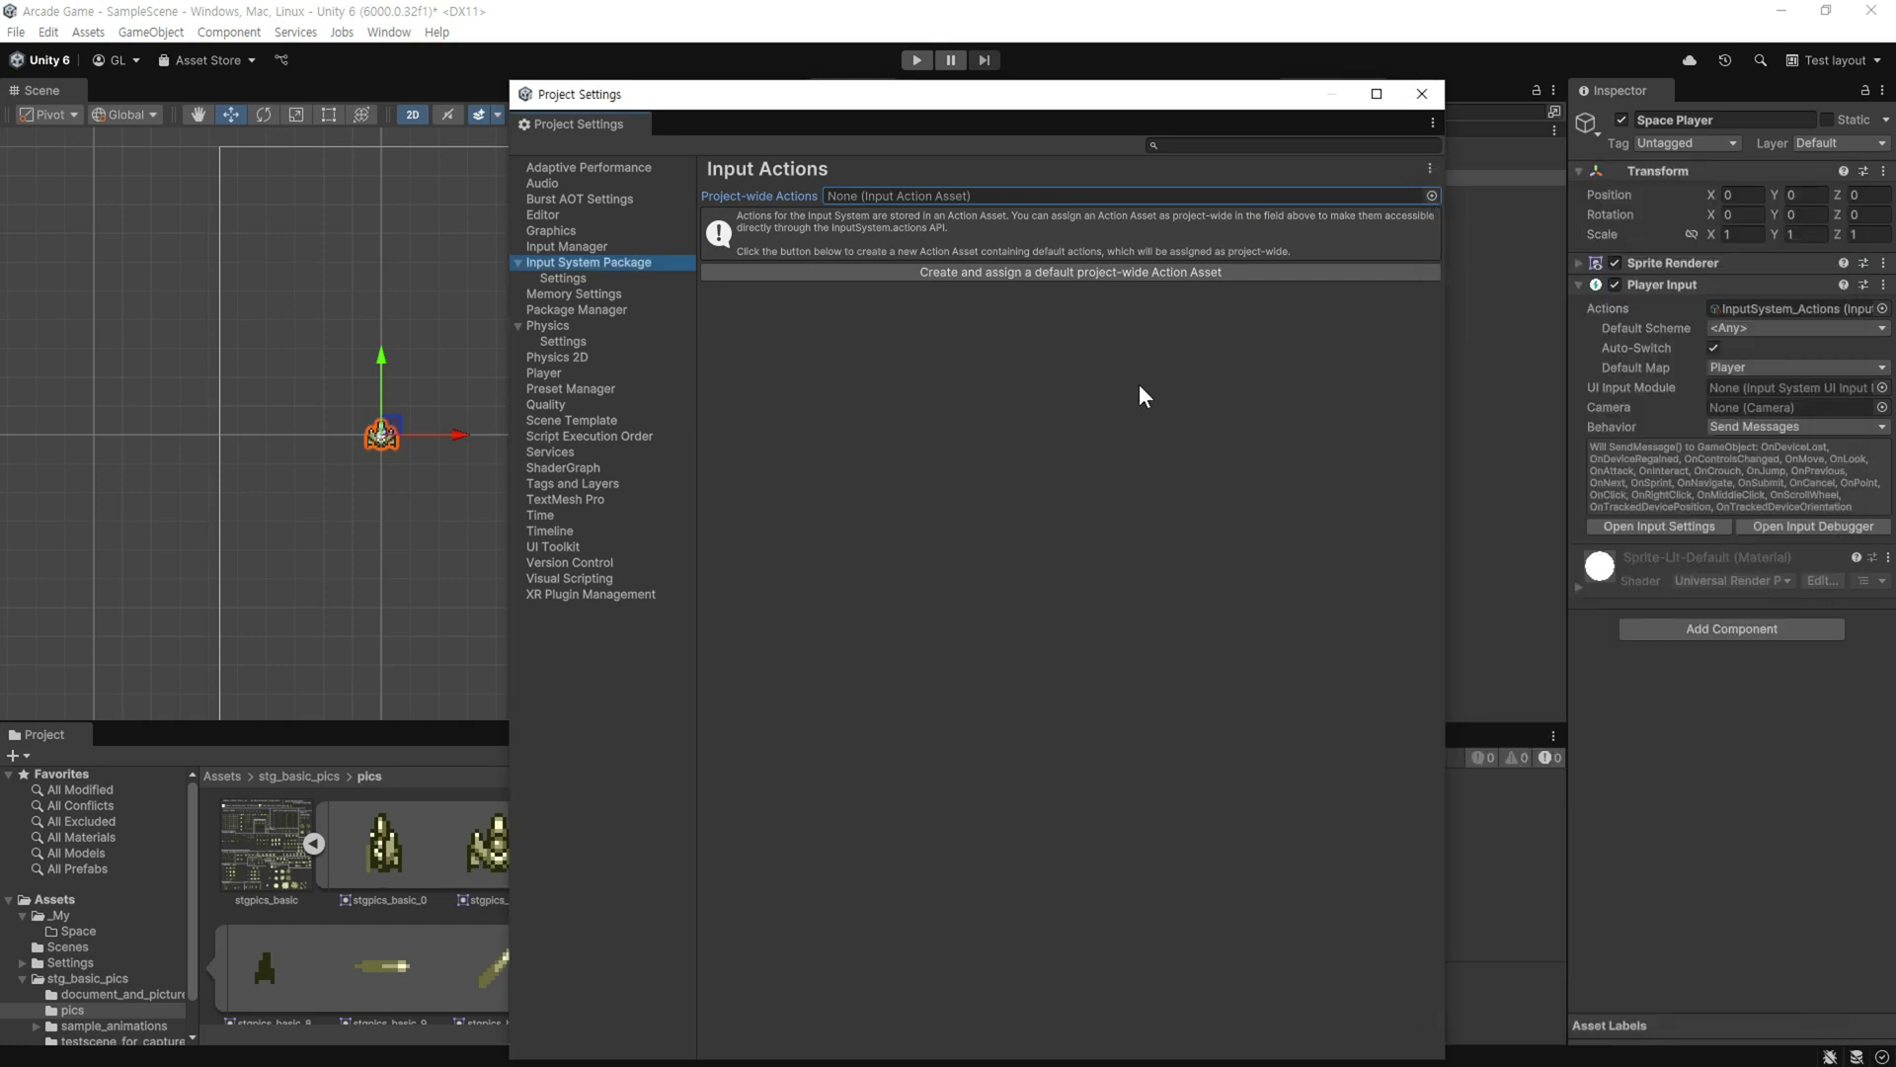
pyautogui.click(1424, 99)
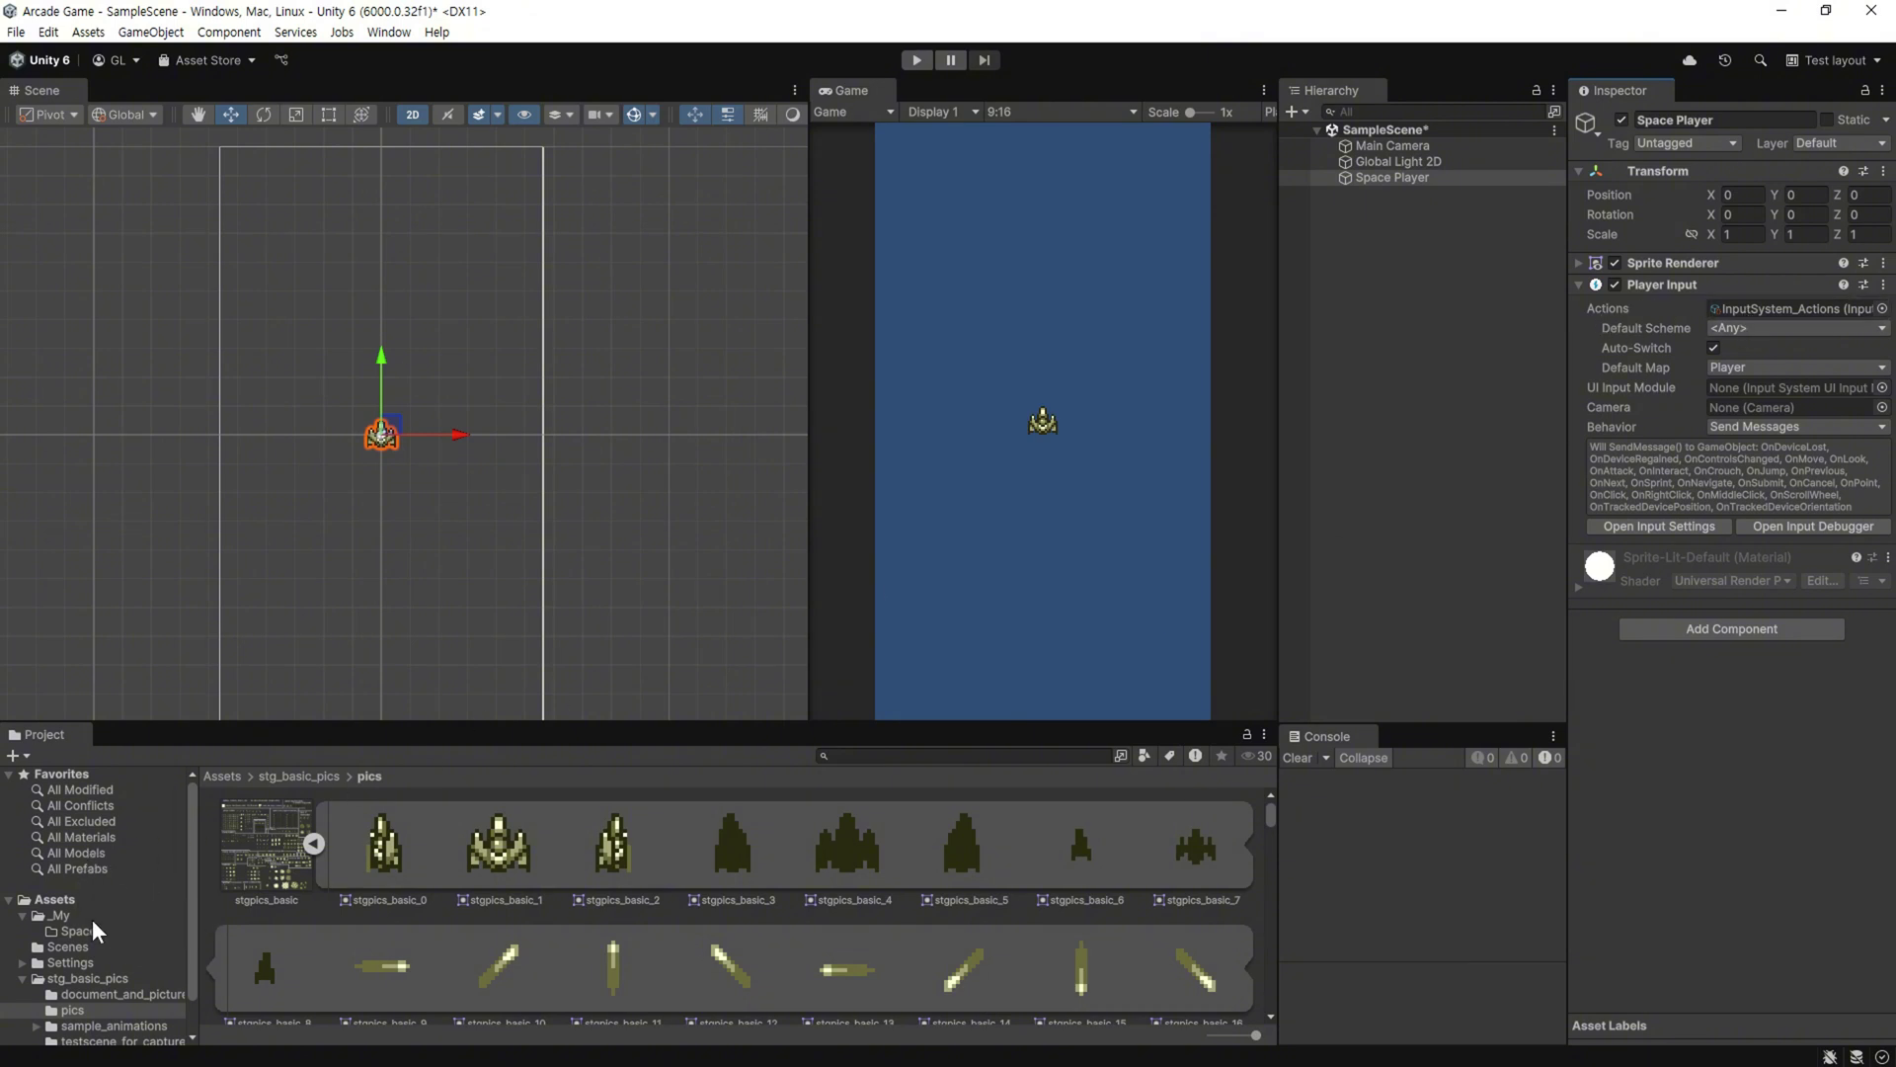
# - Create a Space Controls input actions asset in _My/Space and assign it to Space Player's Player Input
pyautogui.click(79, 931)
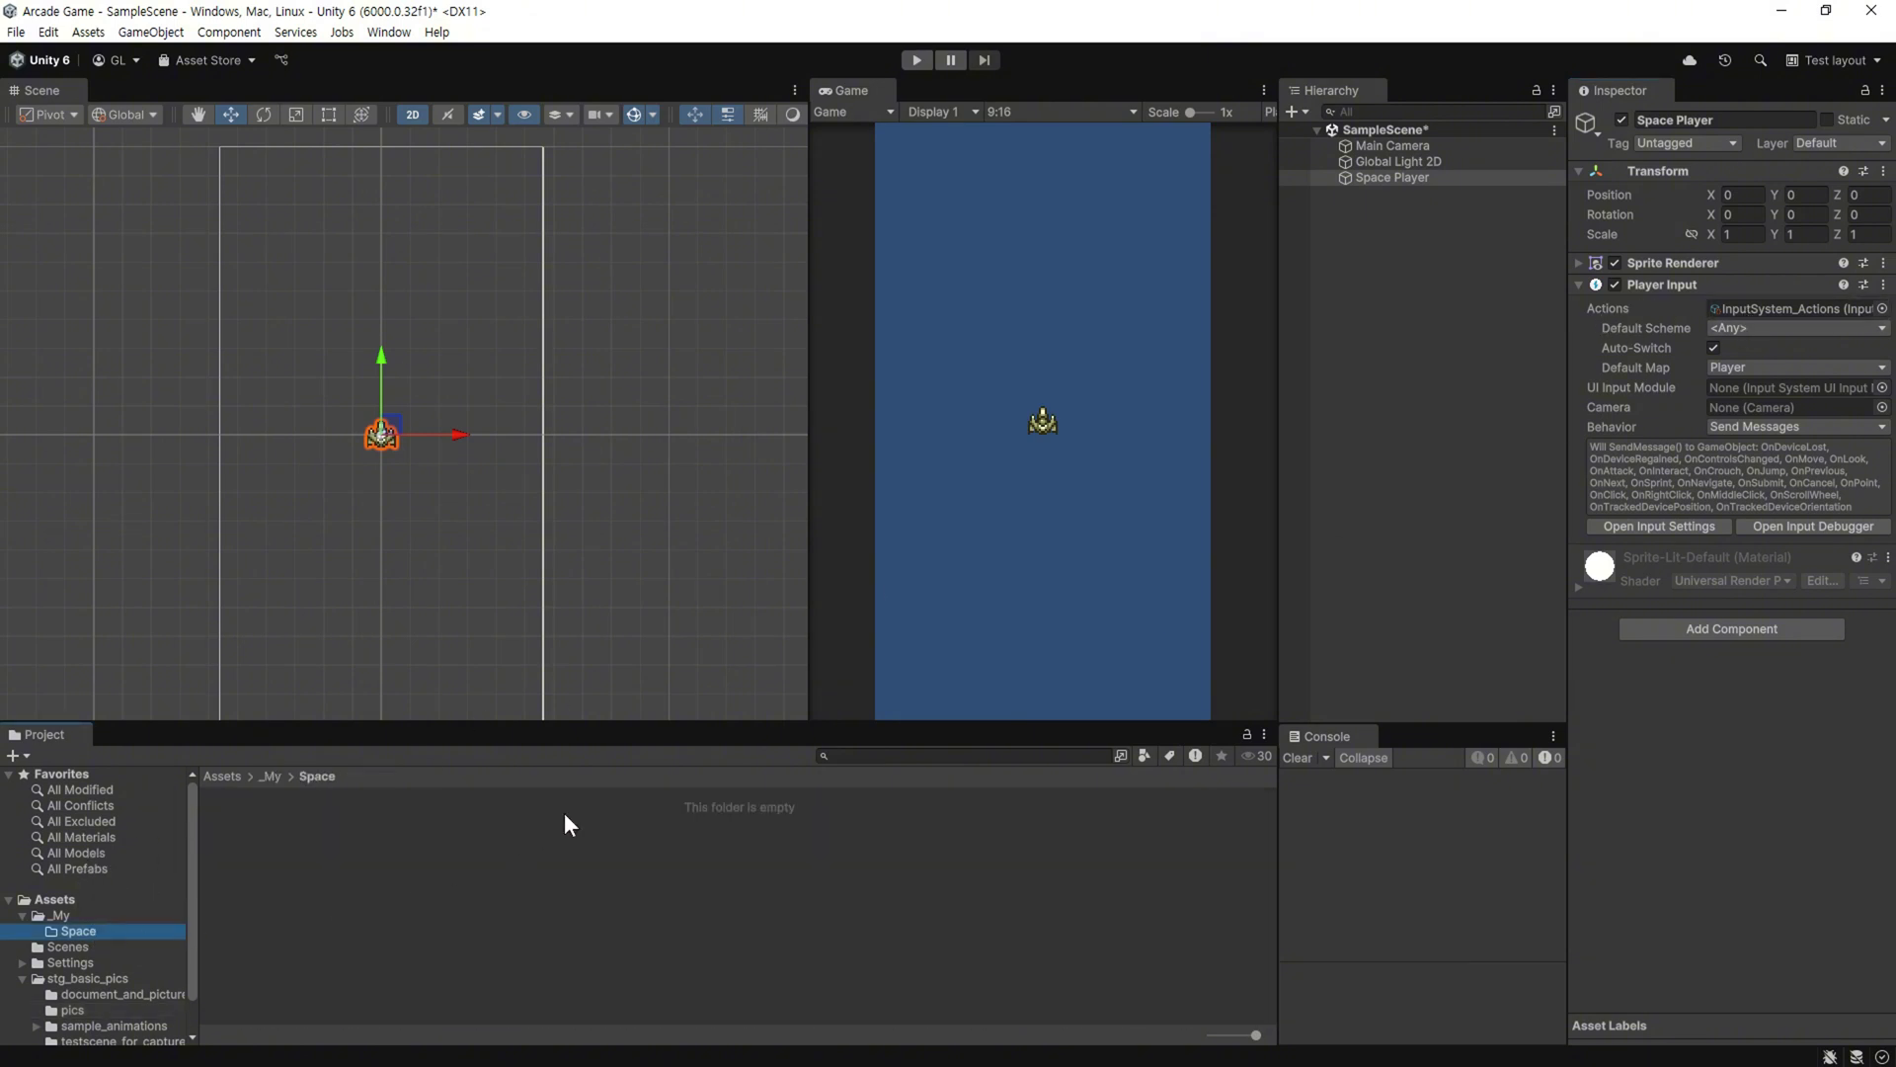
pyautogui.rightClick(459, 808)
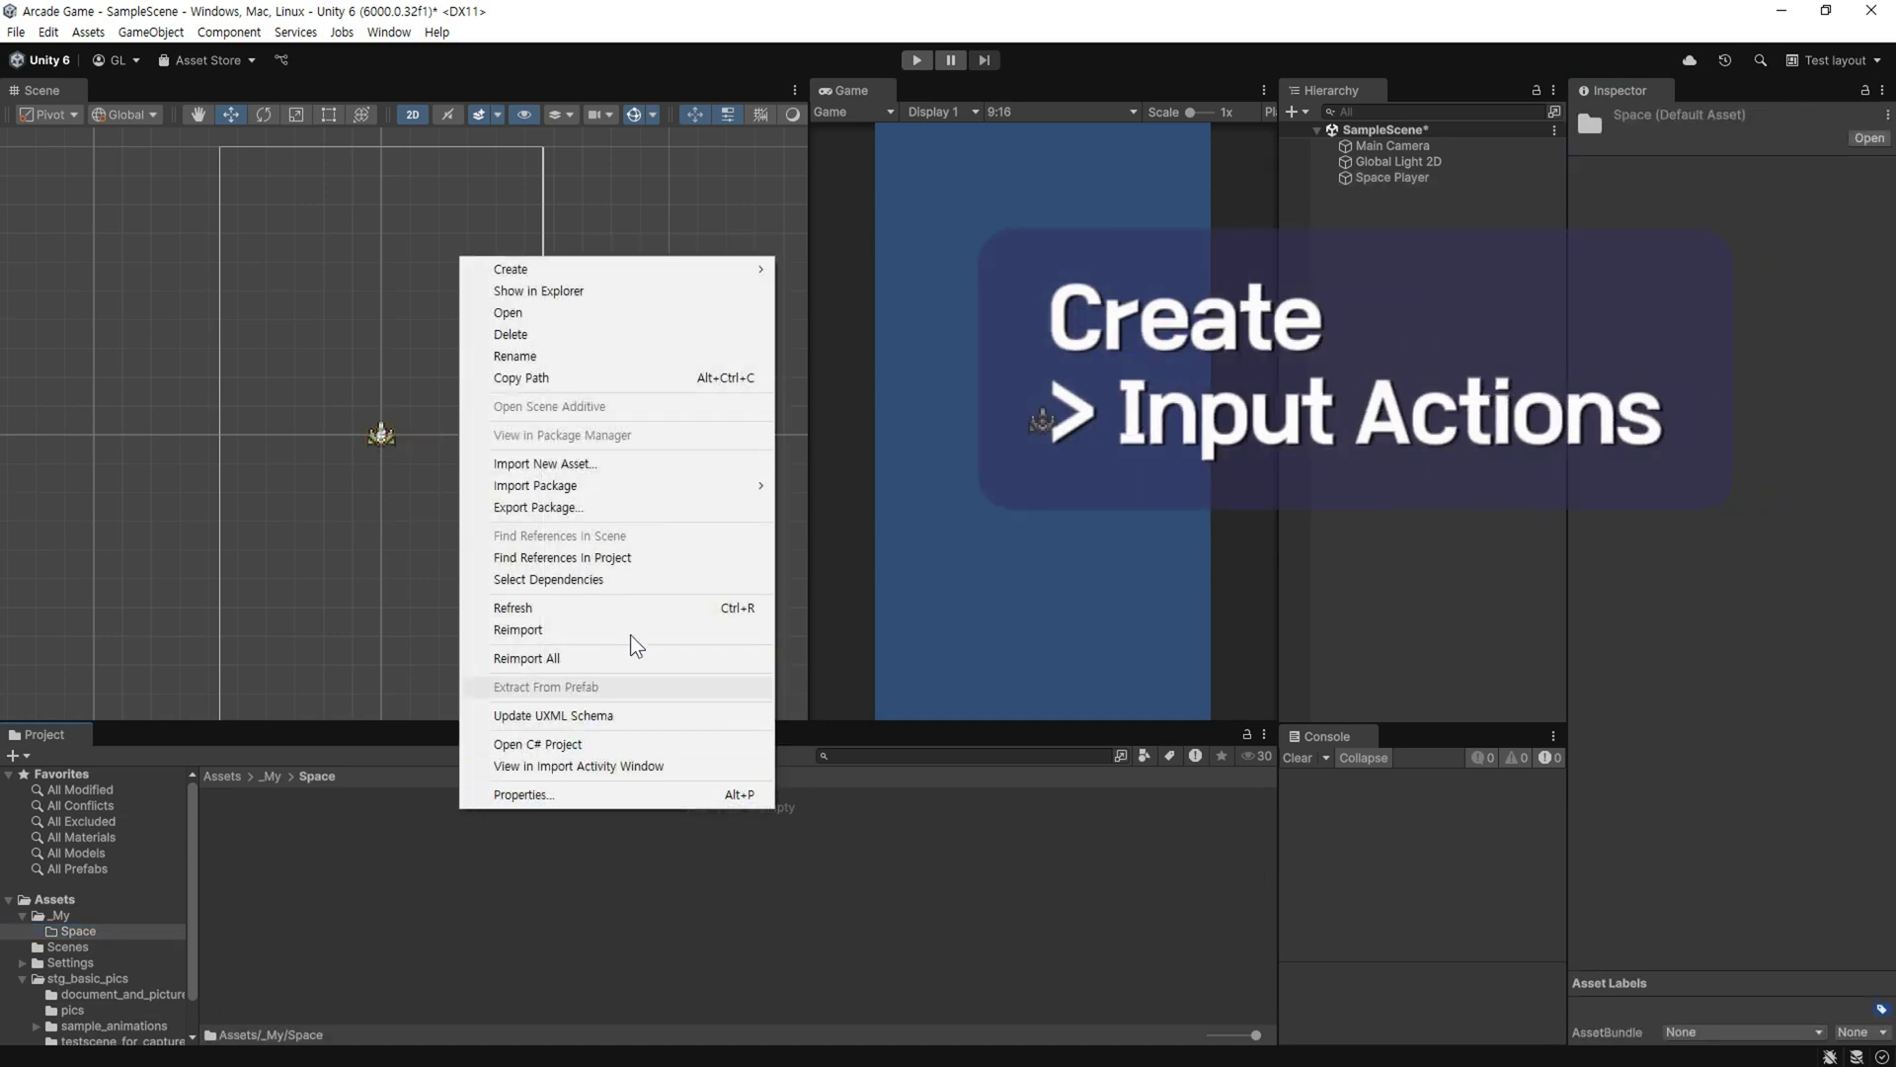
pyautogui.moveTo(677, 276)
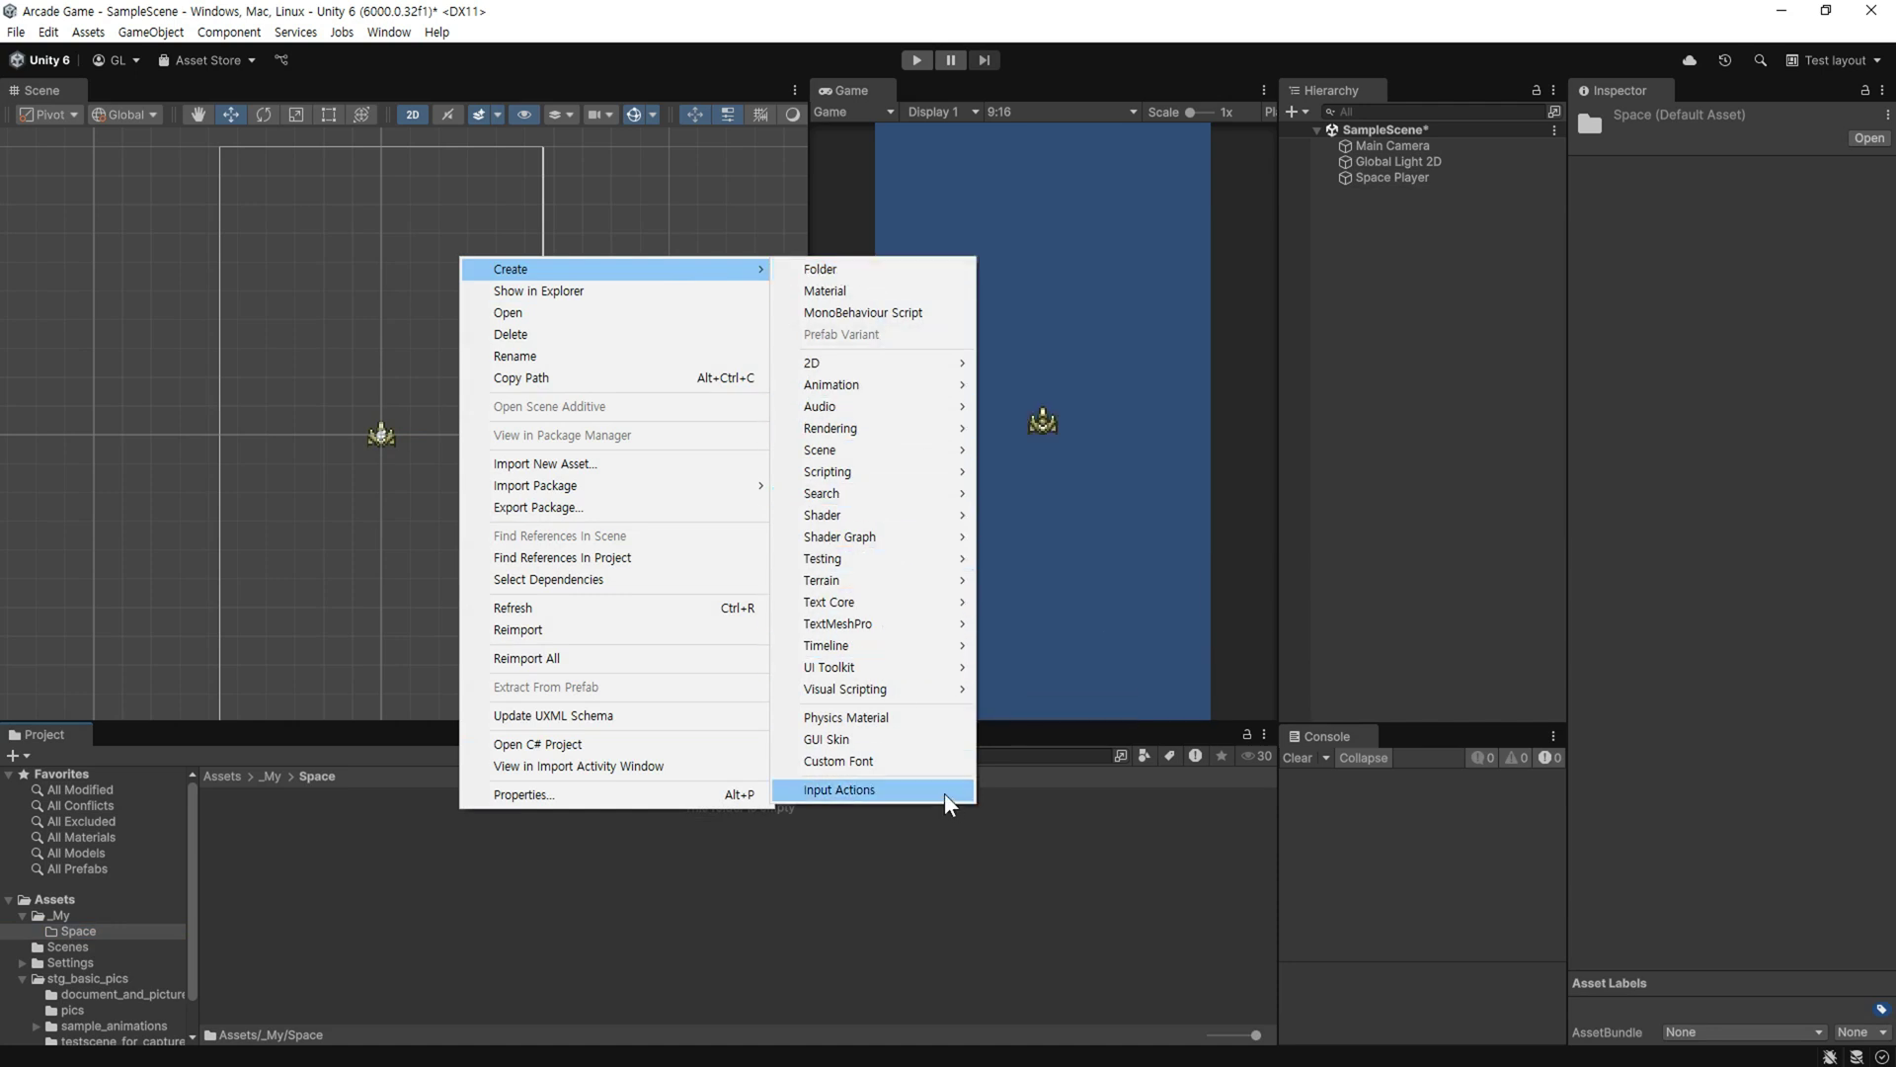
pyautogui.click(944, 792)
pyautogui.press('Home')
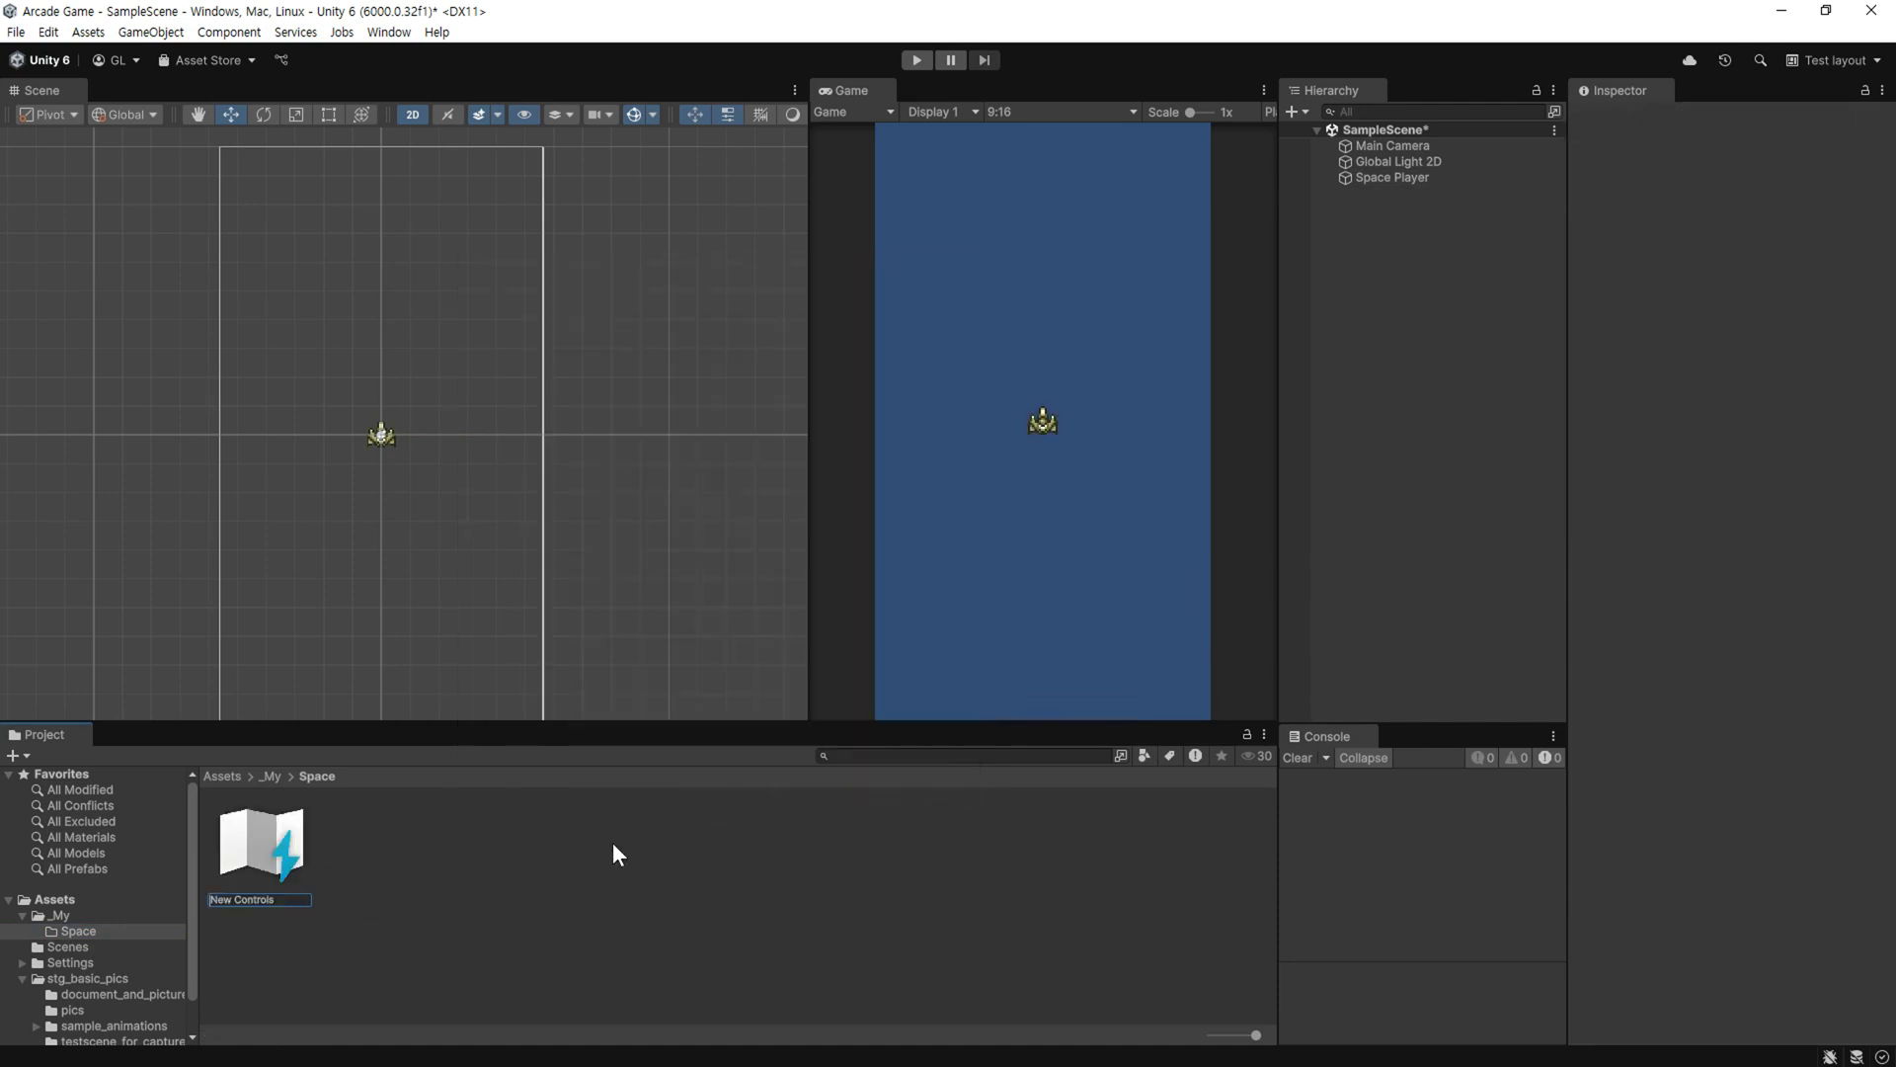
pyautogui.press('Delete')
pyautogui.press('Delete')
pyautogui.press('Delete')
pyautogui.write('Space')
pyautogui.press('Return')
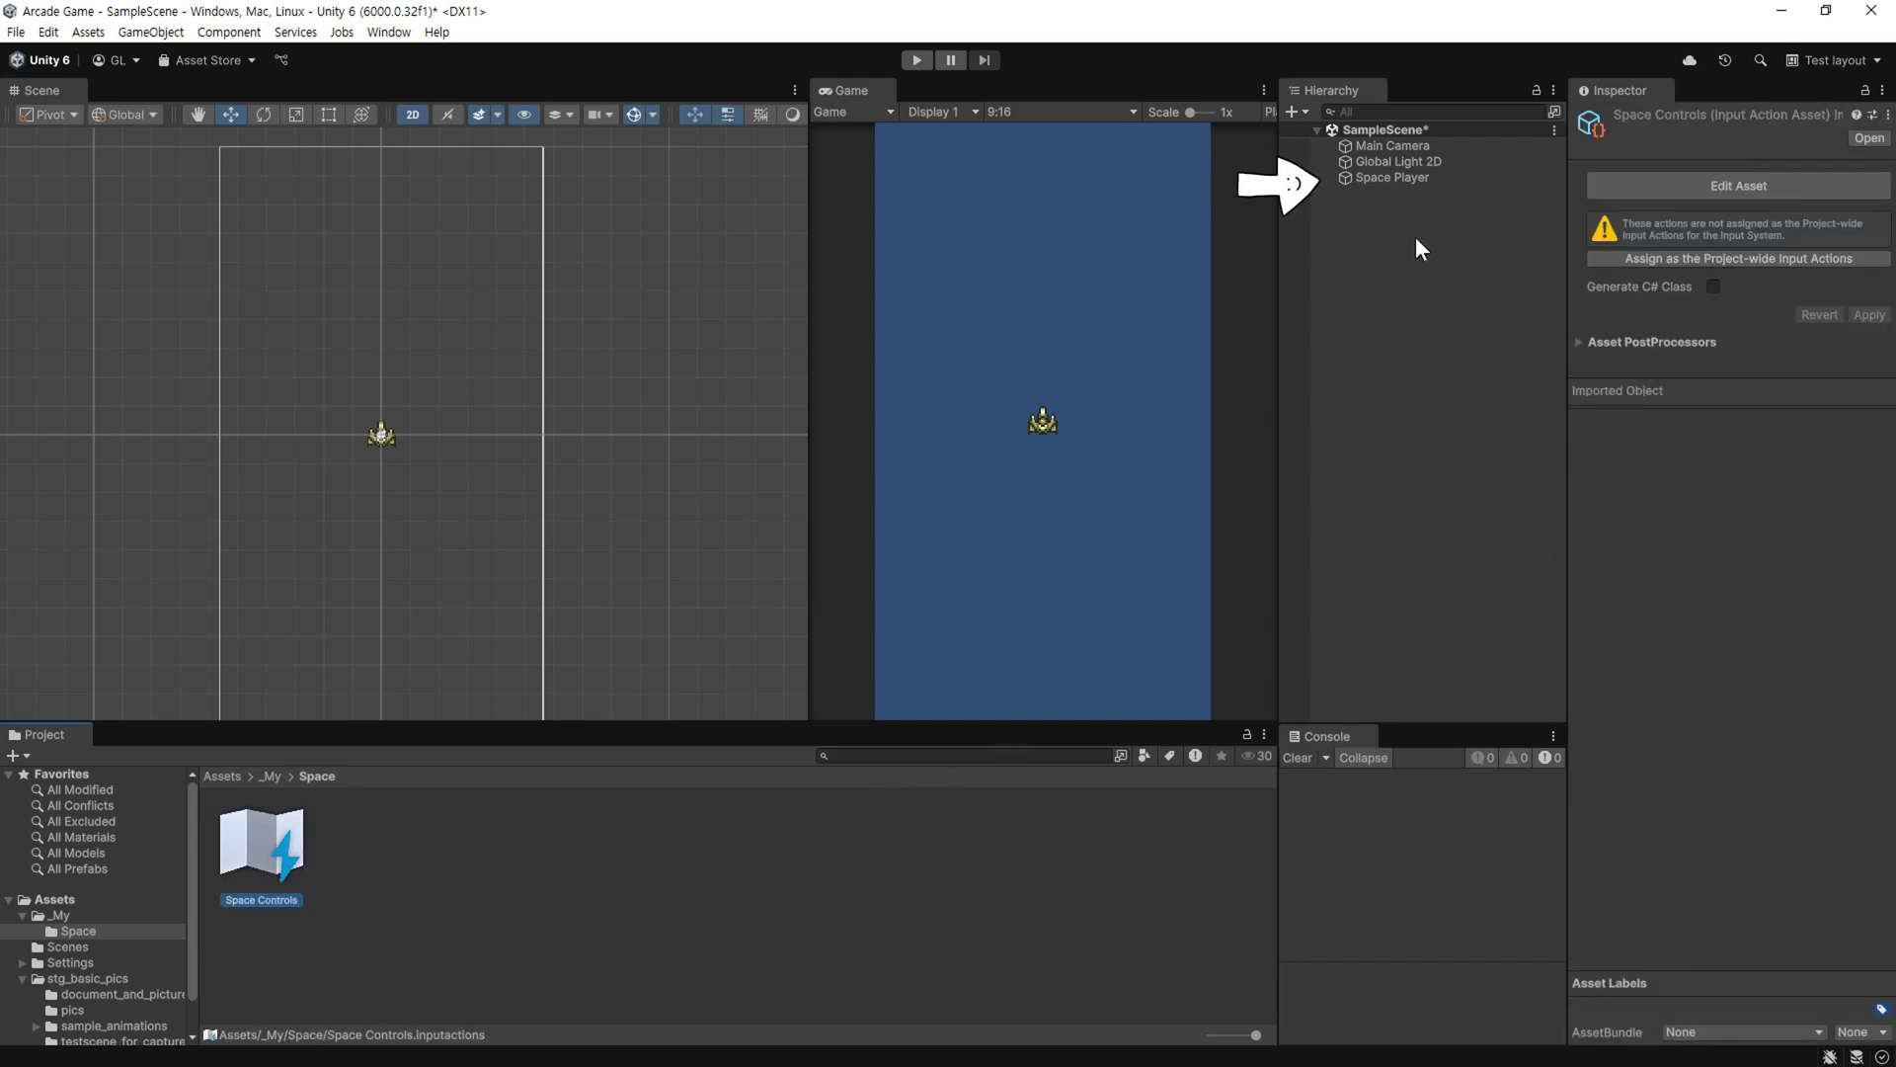
pyautogui.click(1383, 182)
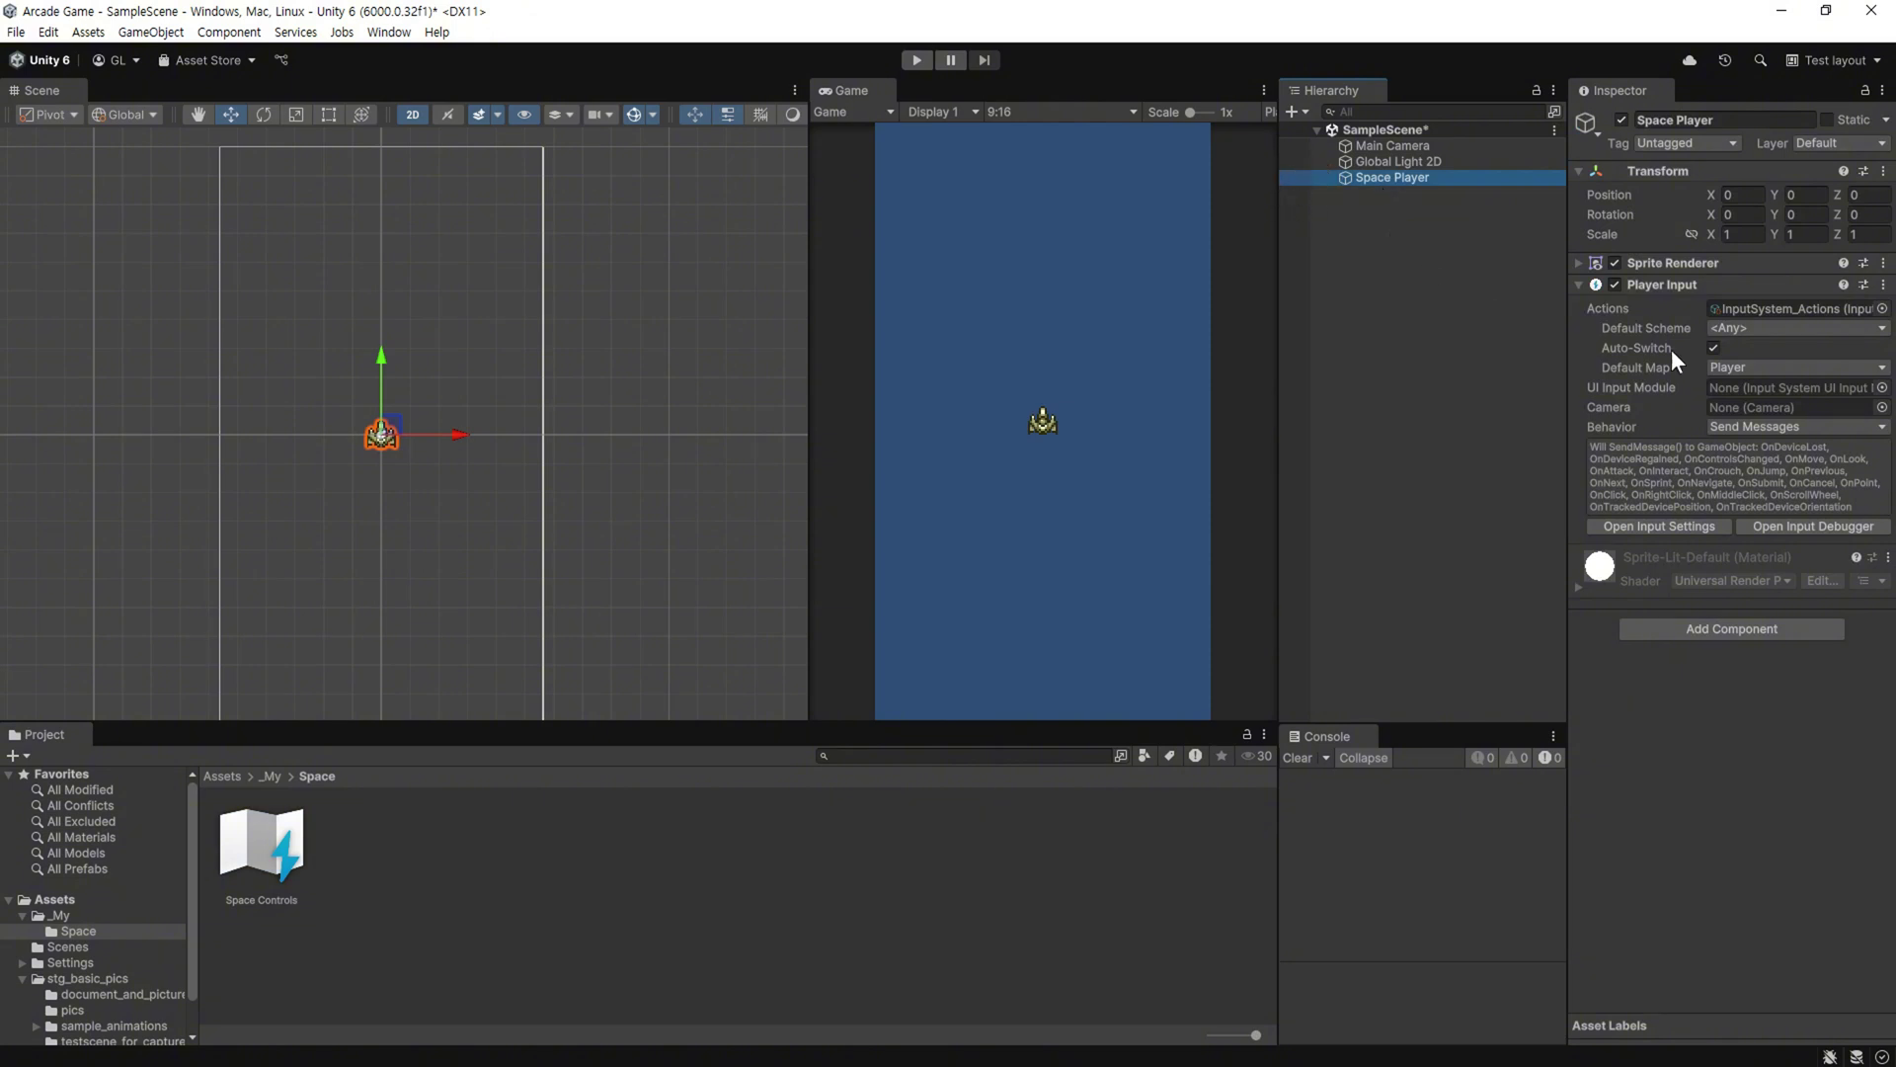
pyautogui.moveTo(260, 848)
pyautogui.mouseDown()
pyautogui.moveTo(1088, 505)
pyautogui.moveTo(1750, 310)
pyautogui.mouseUp()
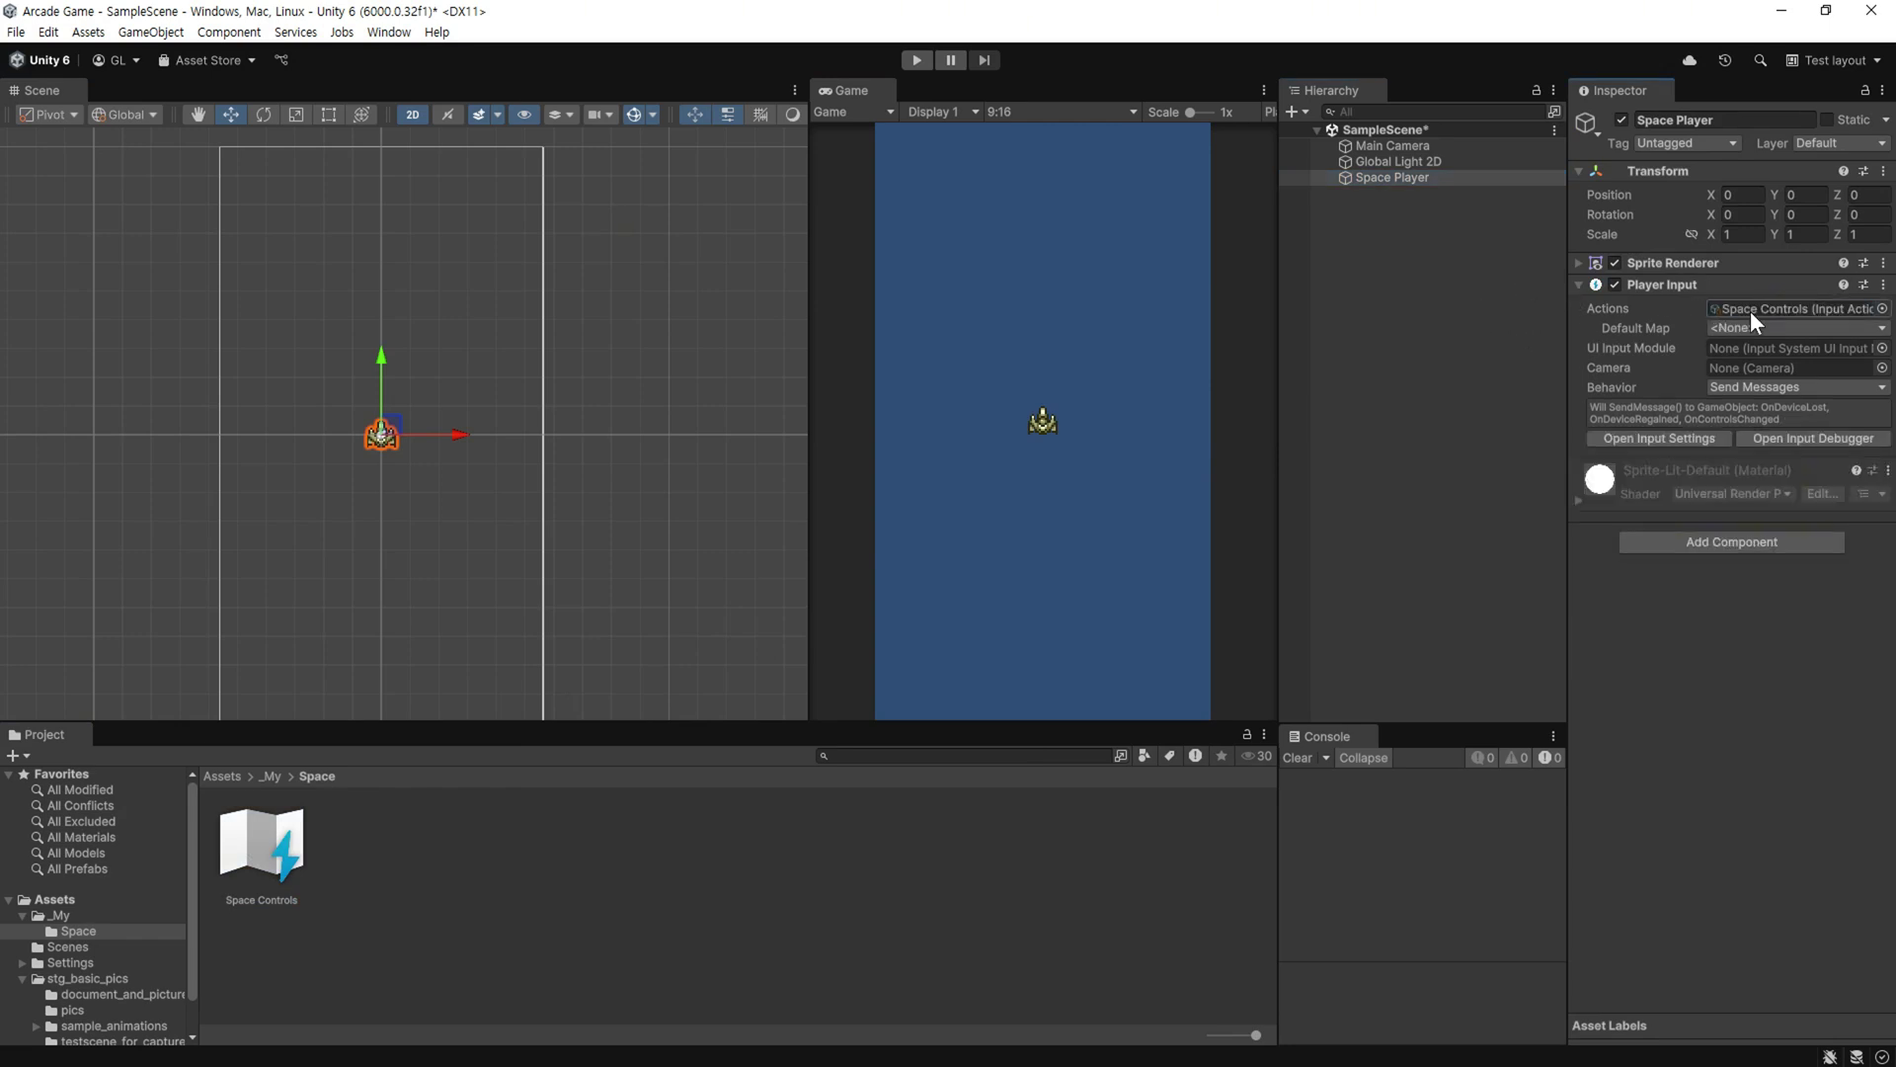
# - Open Space Controls in the Input Actions Editor and add an action map named Player
pyautogui.doubleClick(283, 852)
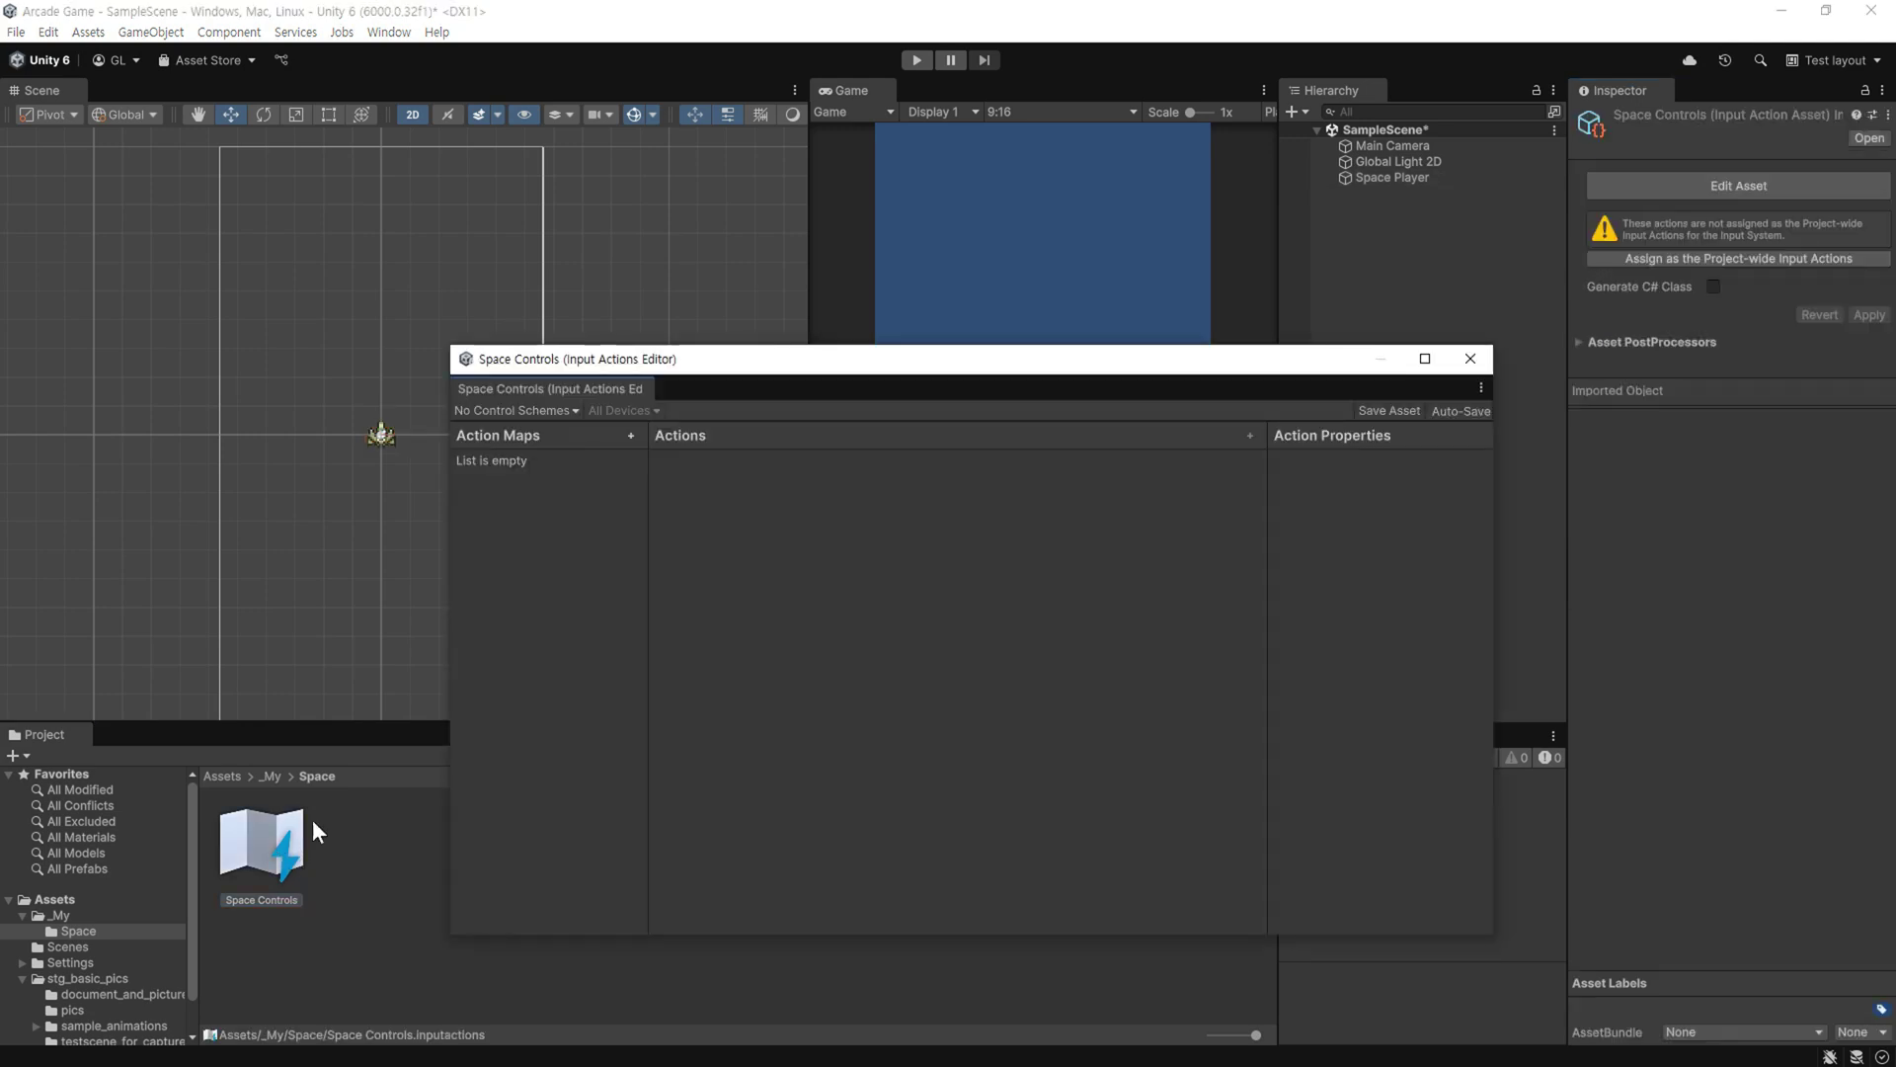
pyautogui.moveTo(904, 350); pyautogui.dragTo(814, 191)
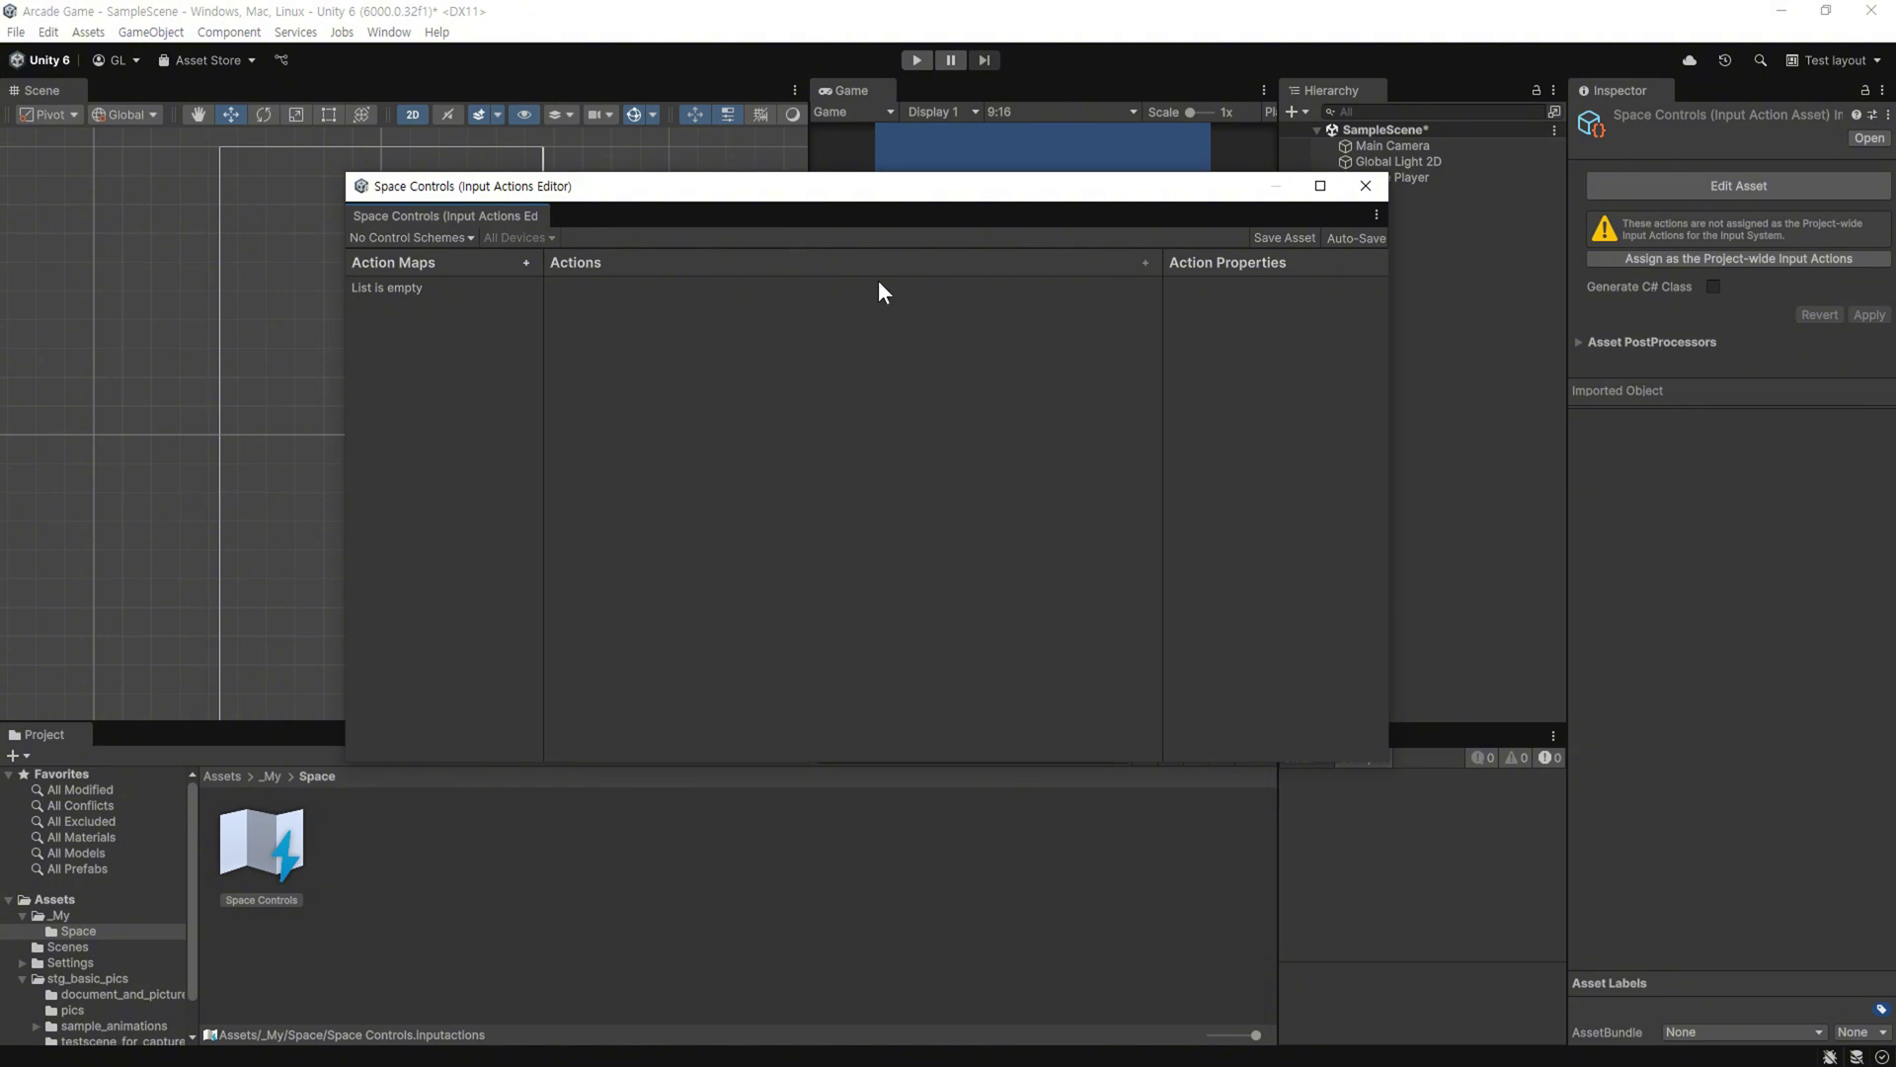
pyautogui.click(528, 265)
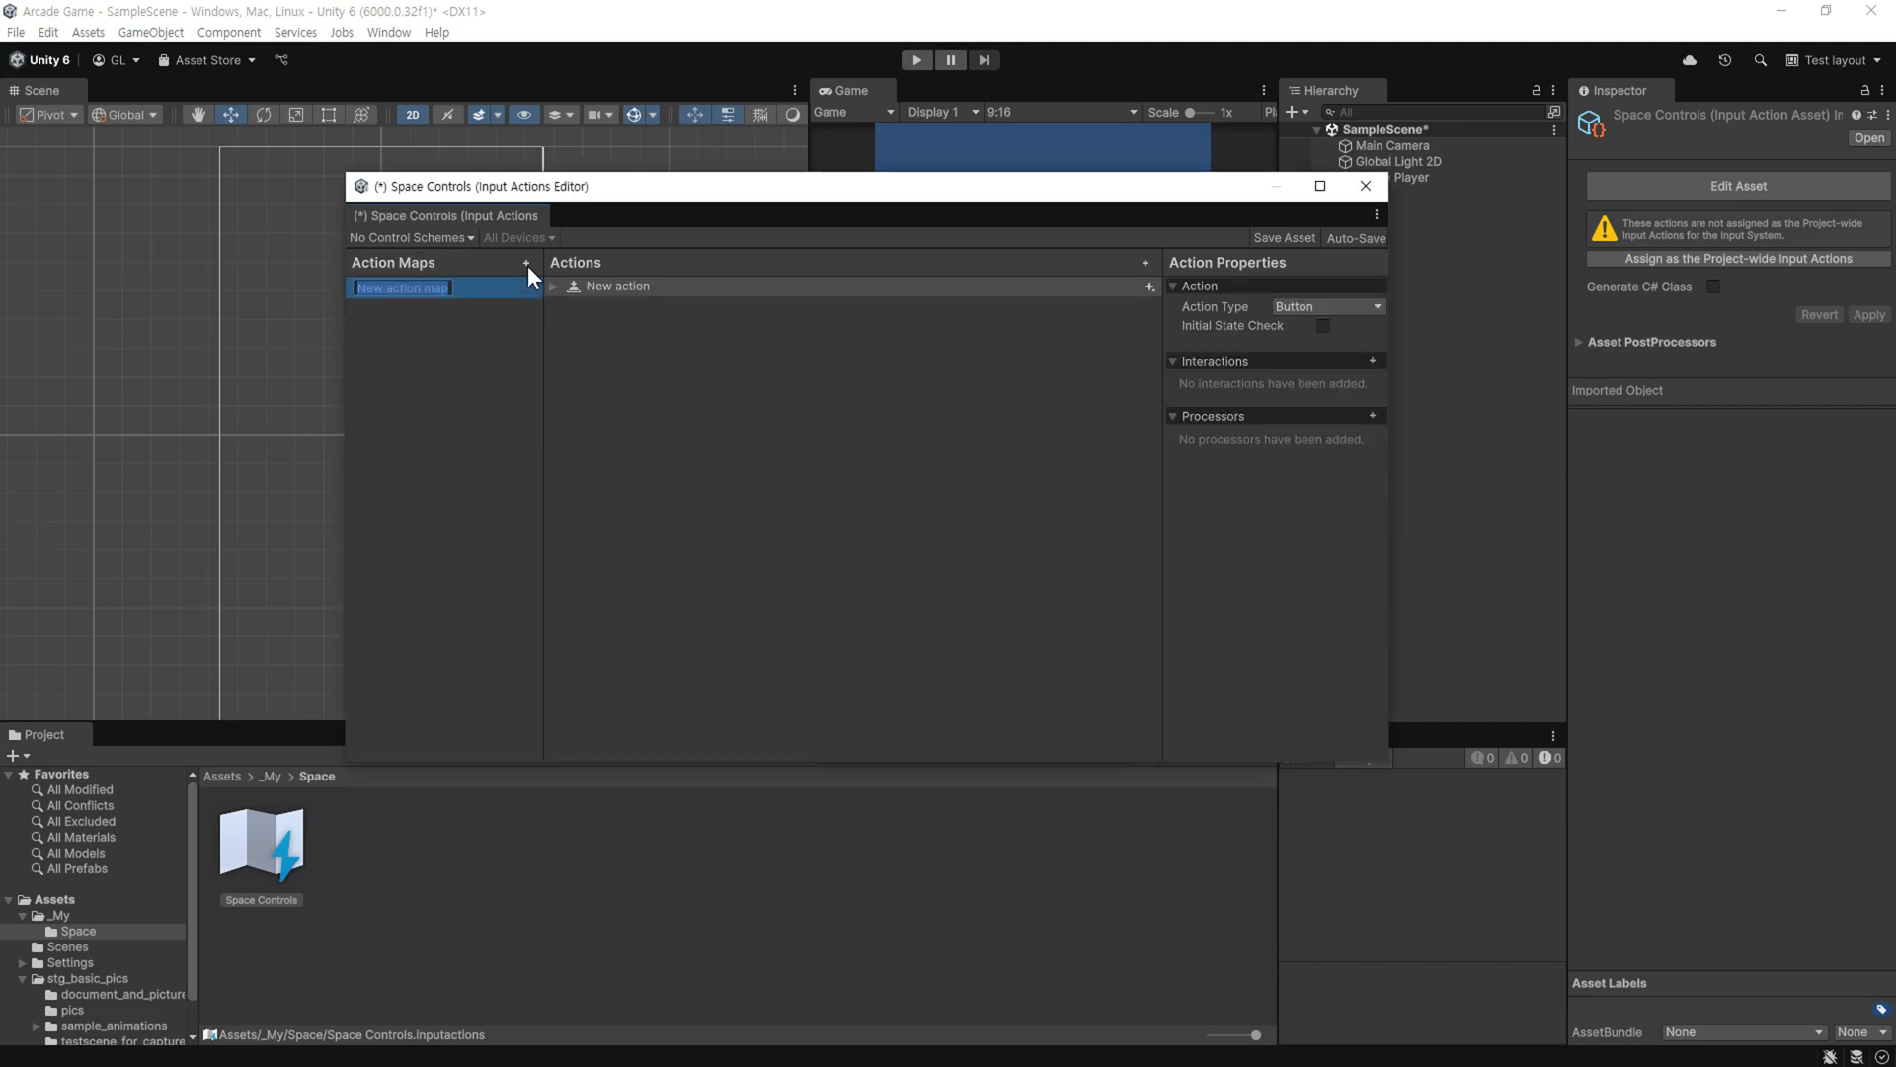
pyautogui.write('Player')
pyautogui.press('Return')
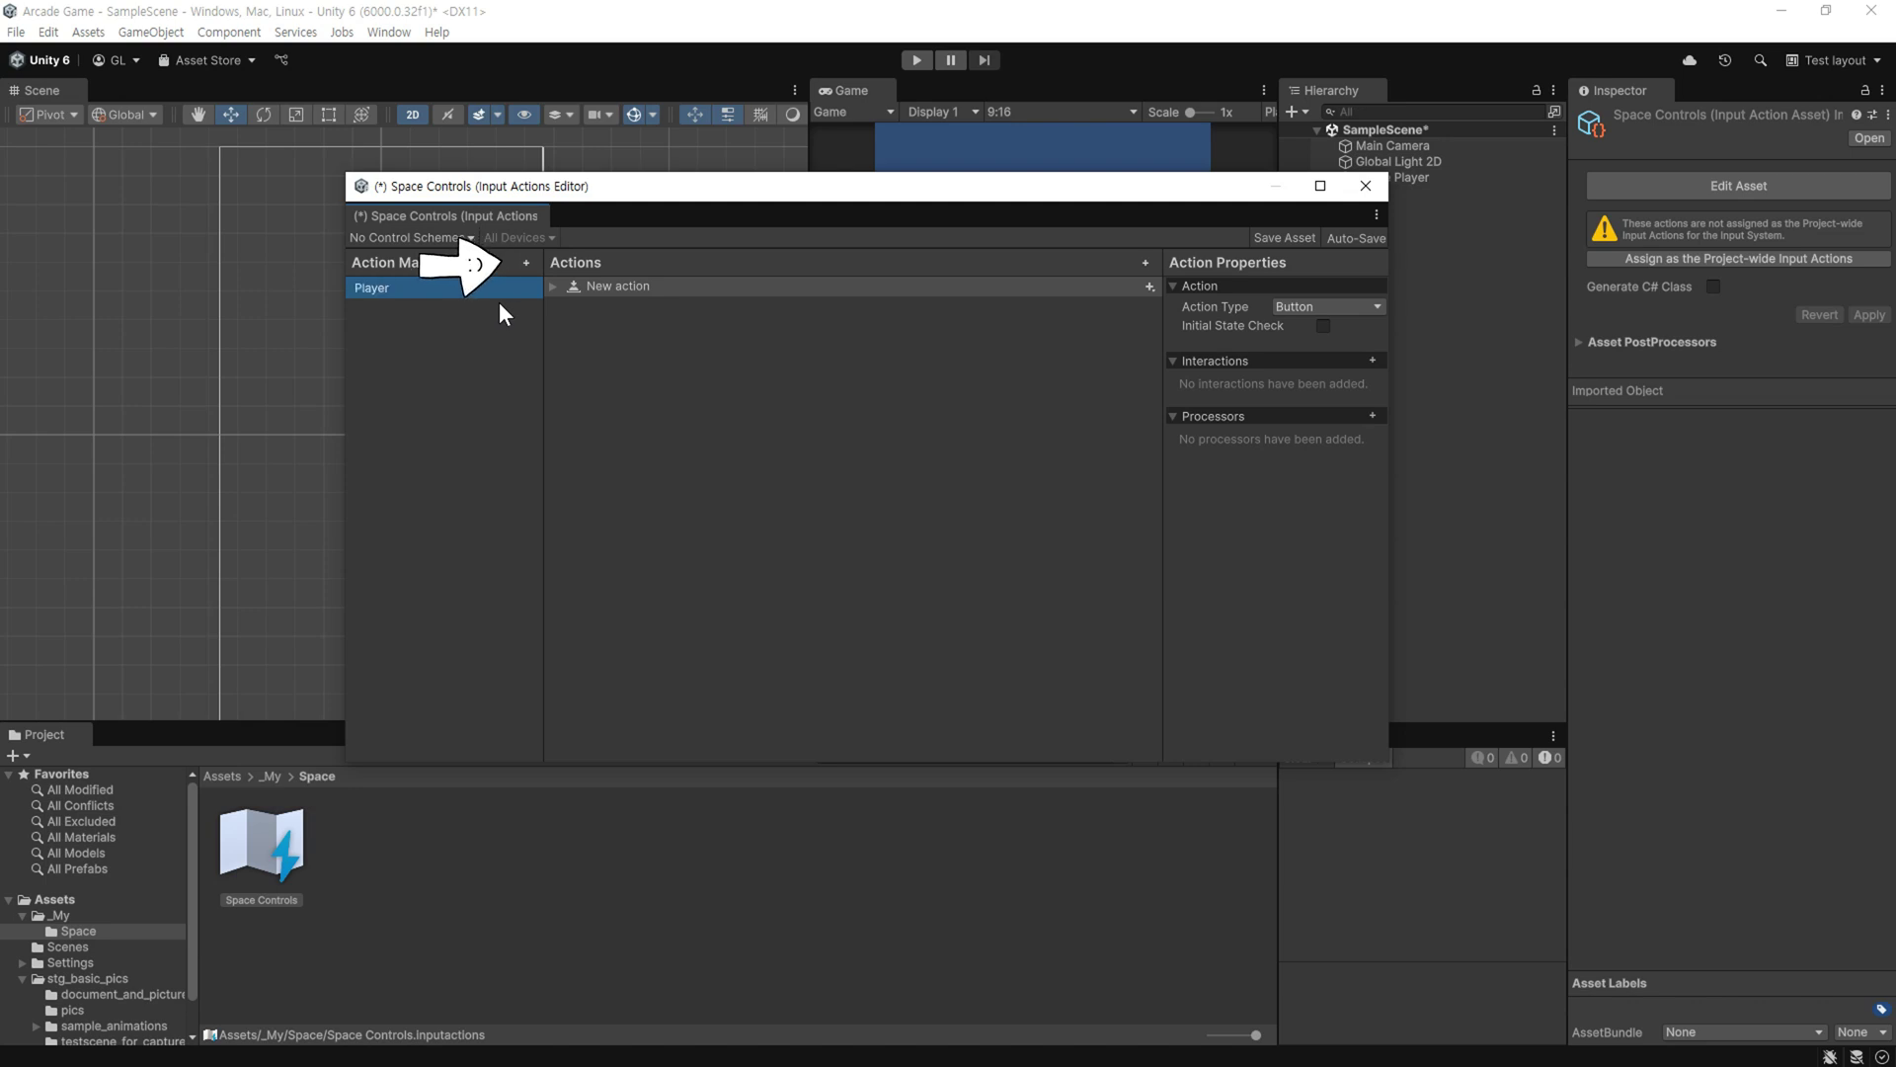
# - Add a second action map named UI, then select the Player map's New action
pyautogui.click(527, 263)
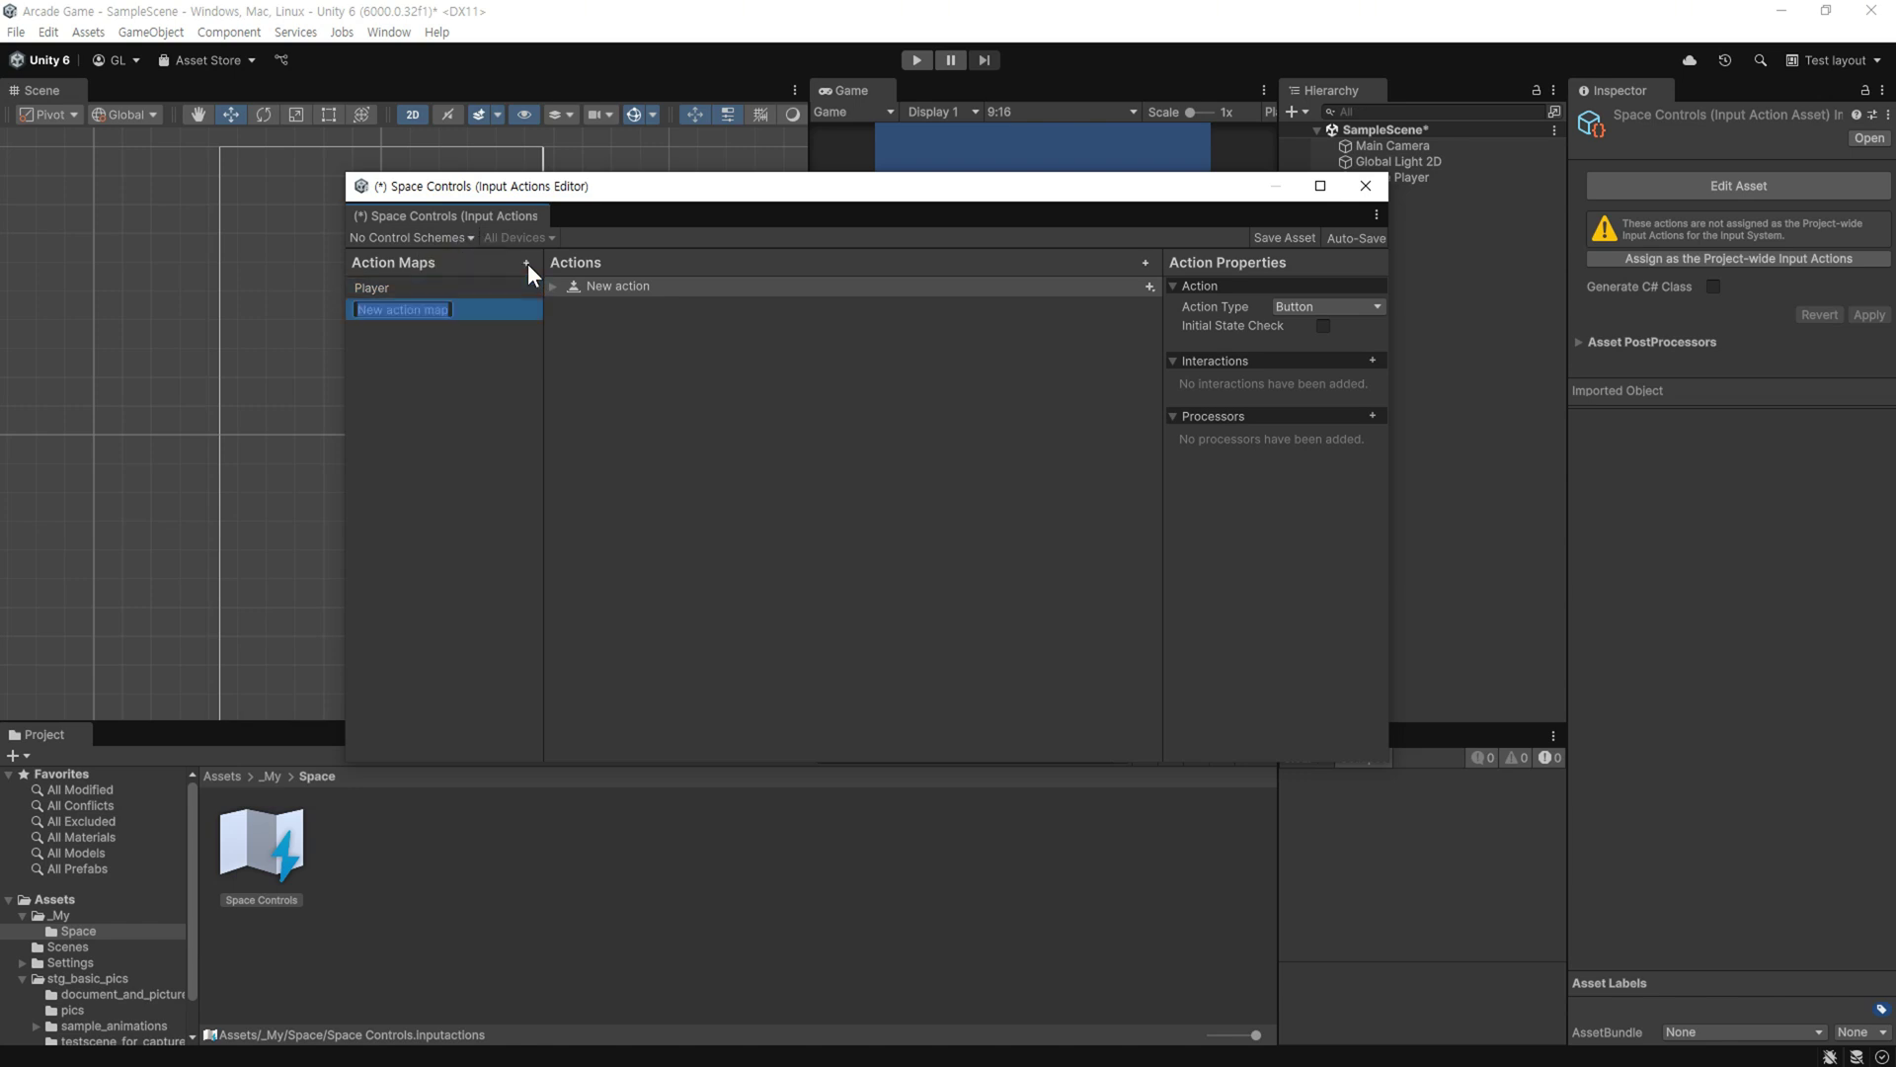
pyautogui.write('UI')
pyautogui.press('Return')
pyautogui.click(431, 286)
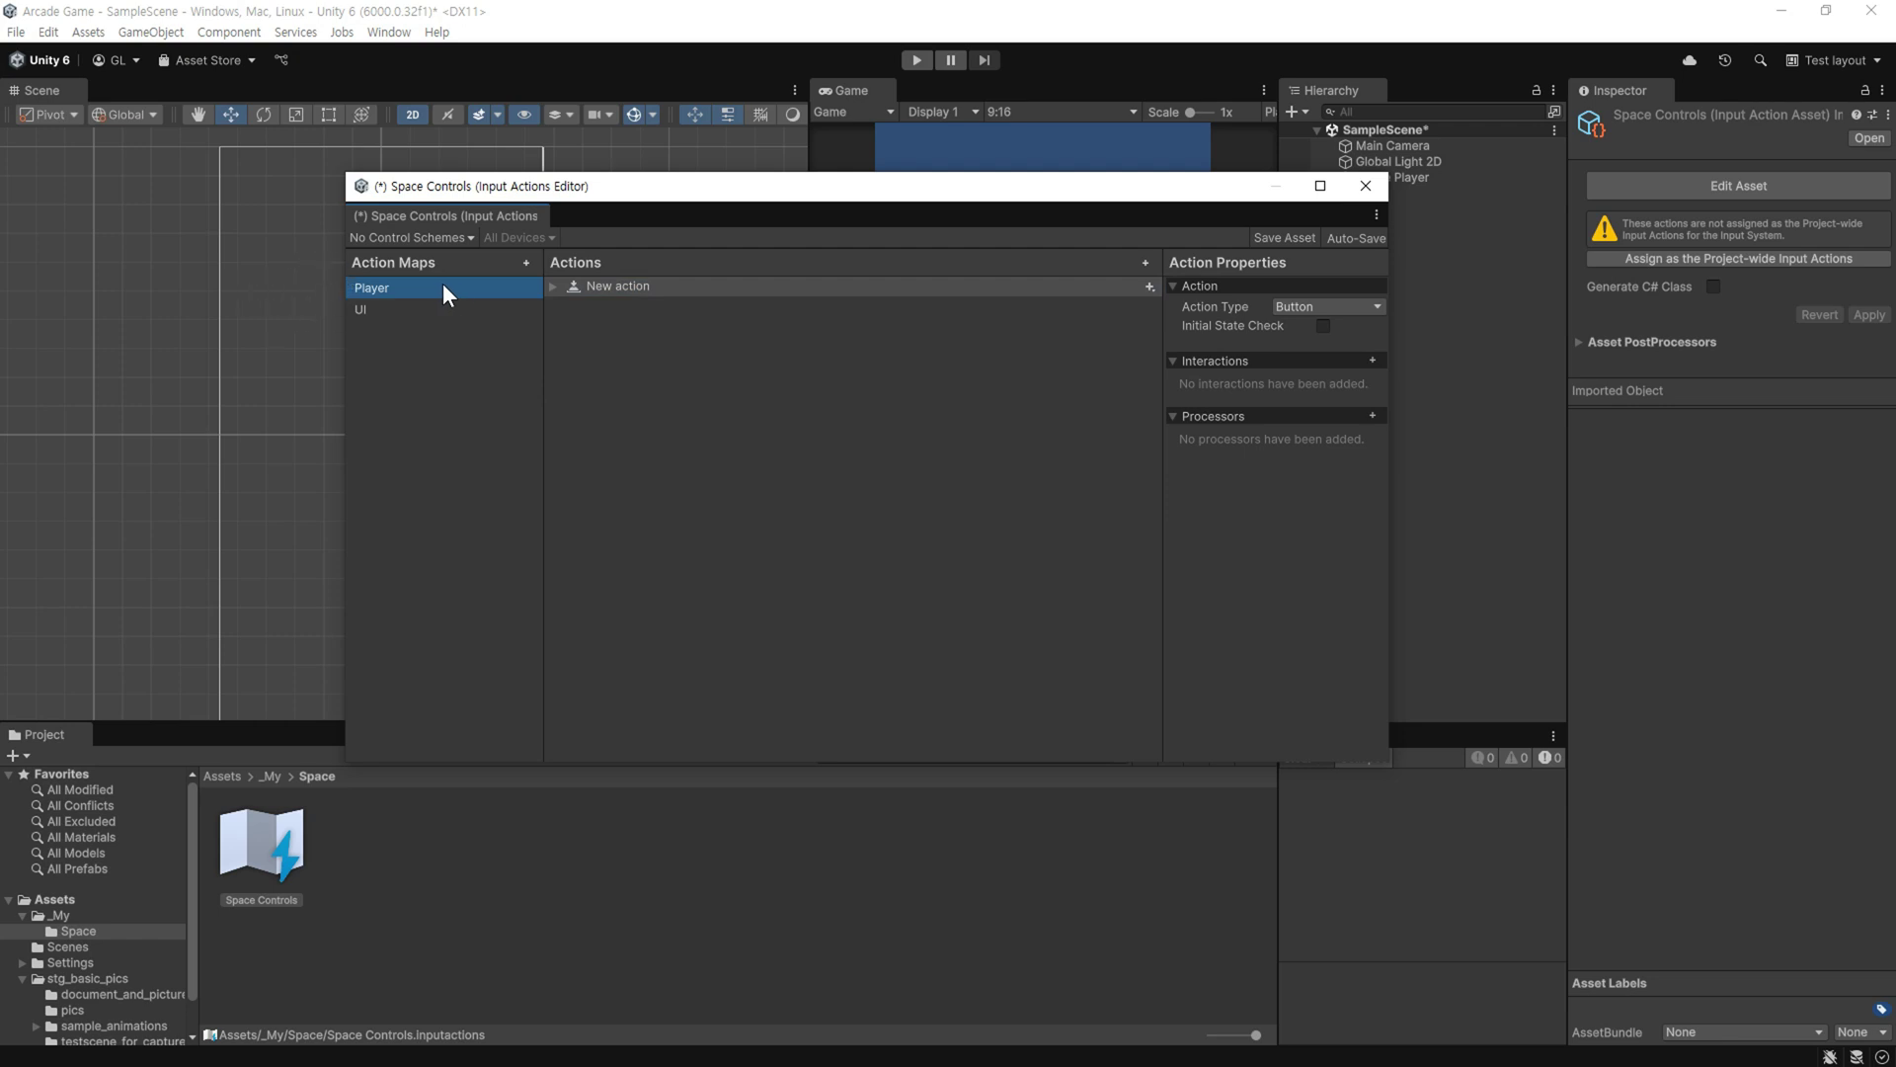
pyautogui.click(565, 290)
# - Rename New action to Move and set its Action Type to Value
pyautogui.click(559, 287)
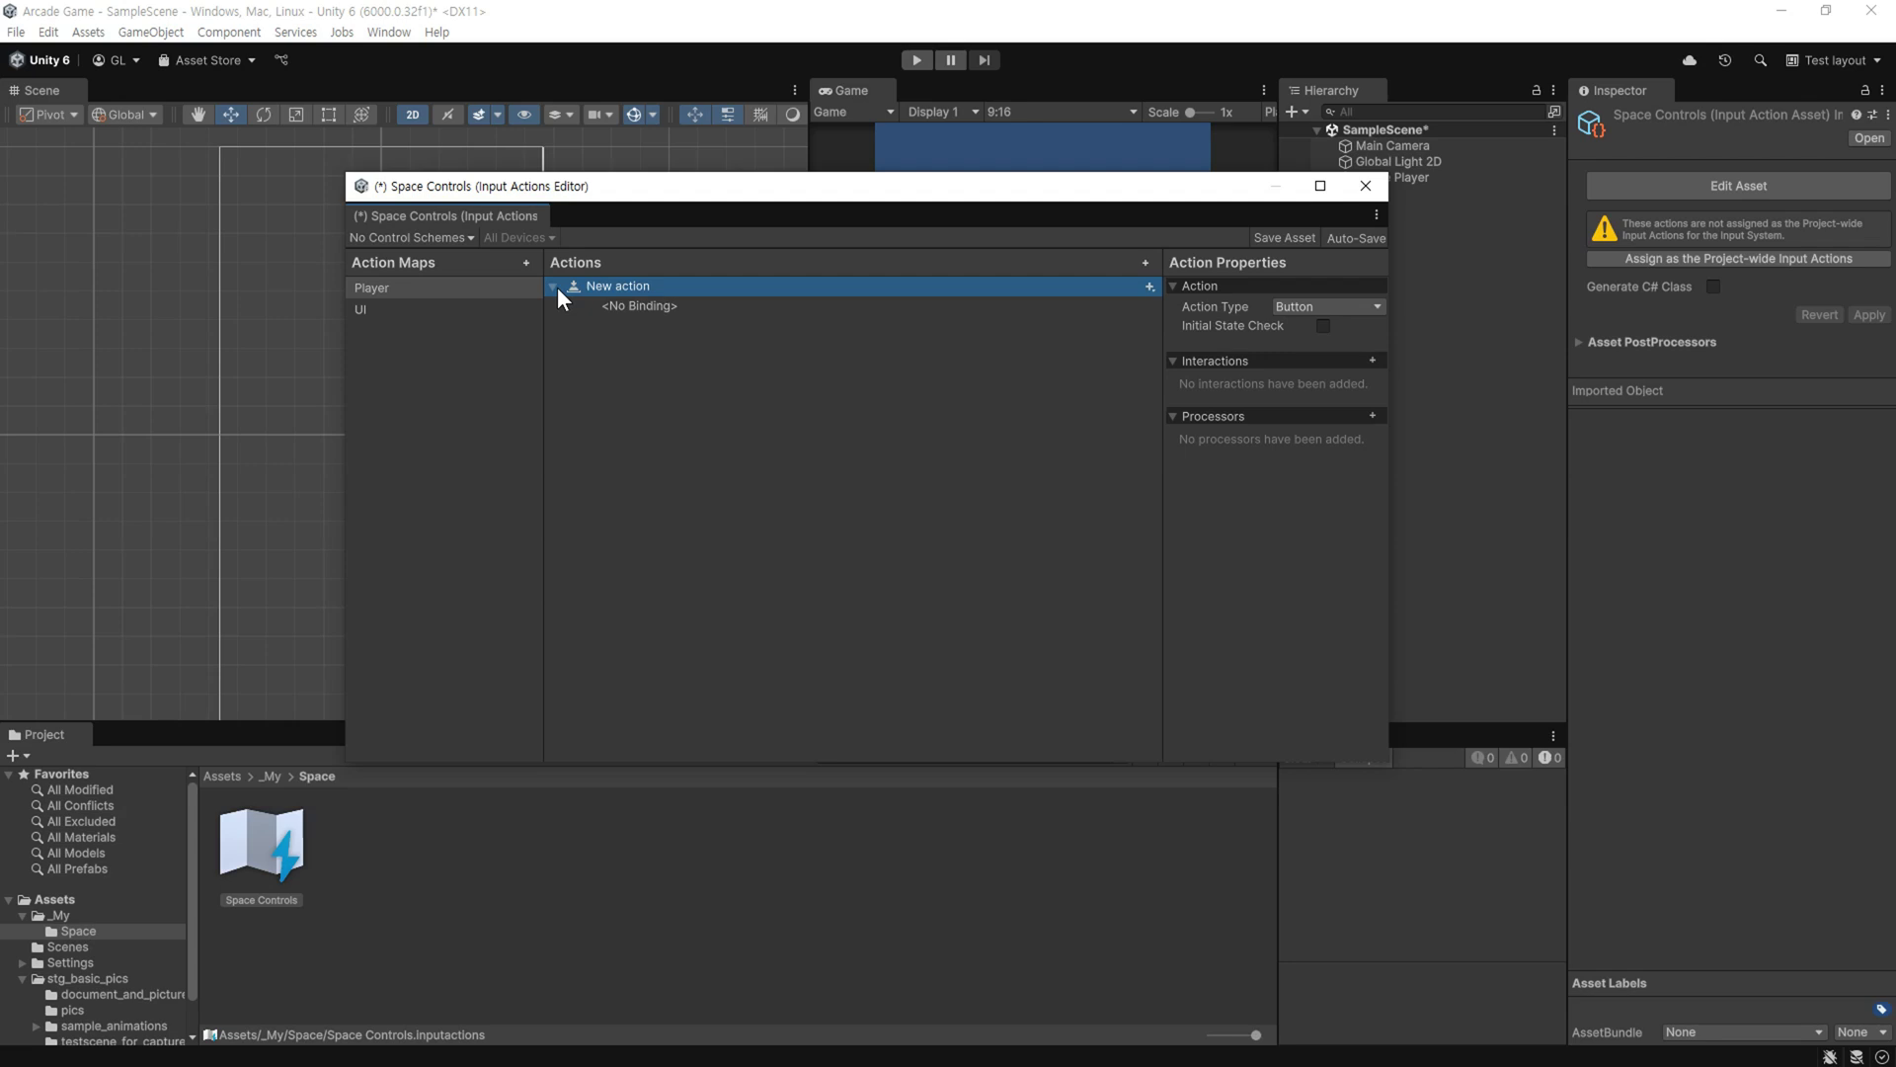
pyautogui.doubleClick(646, 286)
pyautogui.moveTo(666, 286); pyautogui.dragTo(523, 296)
pyautogui.write('Move')
pyautogui.press('Return')
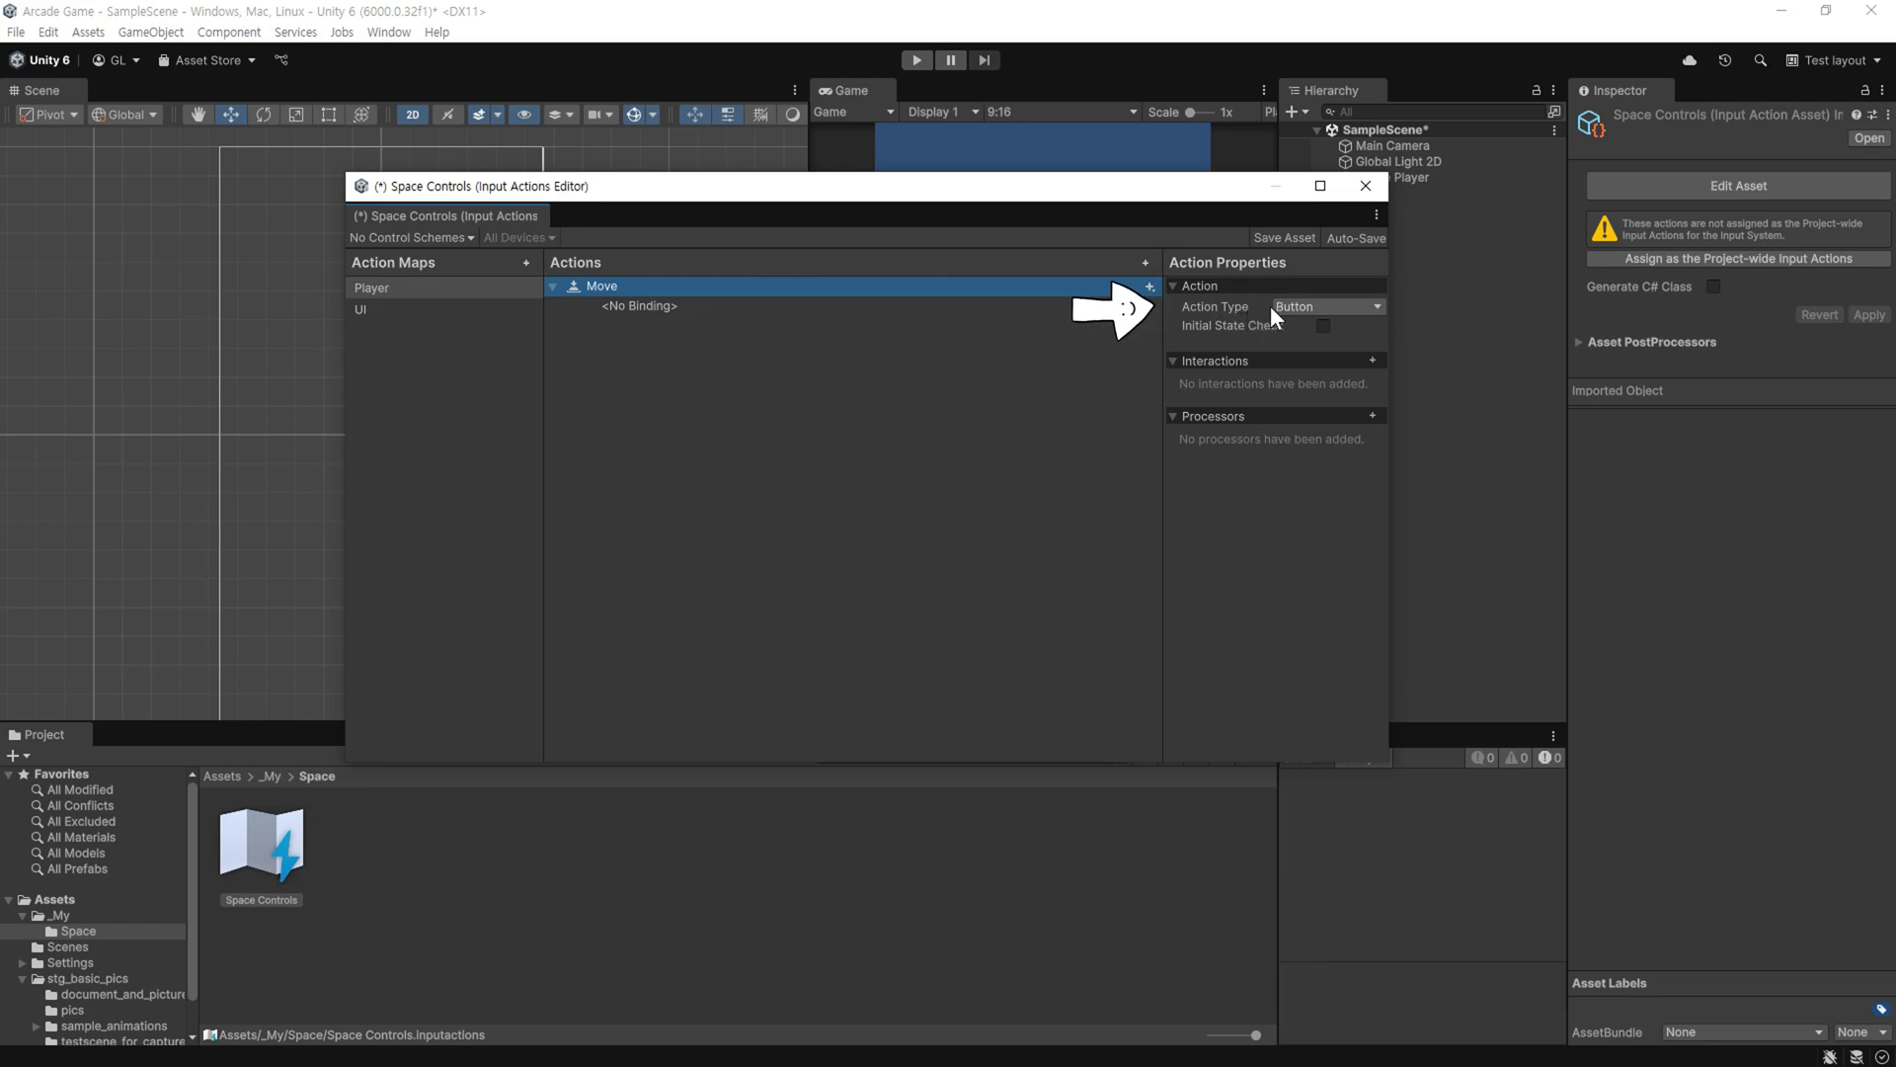
pyautogui.click(1326, 305)
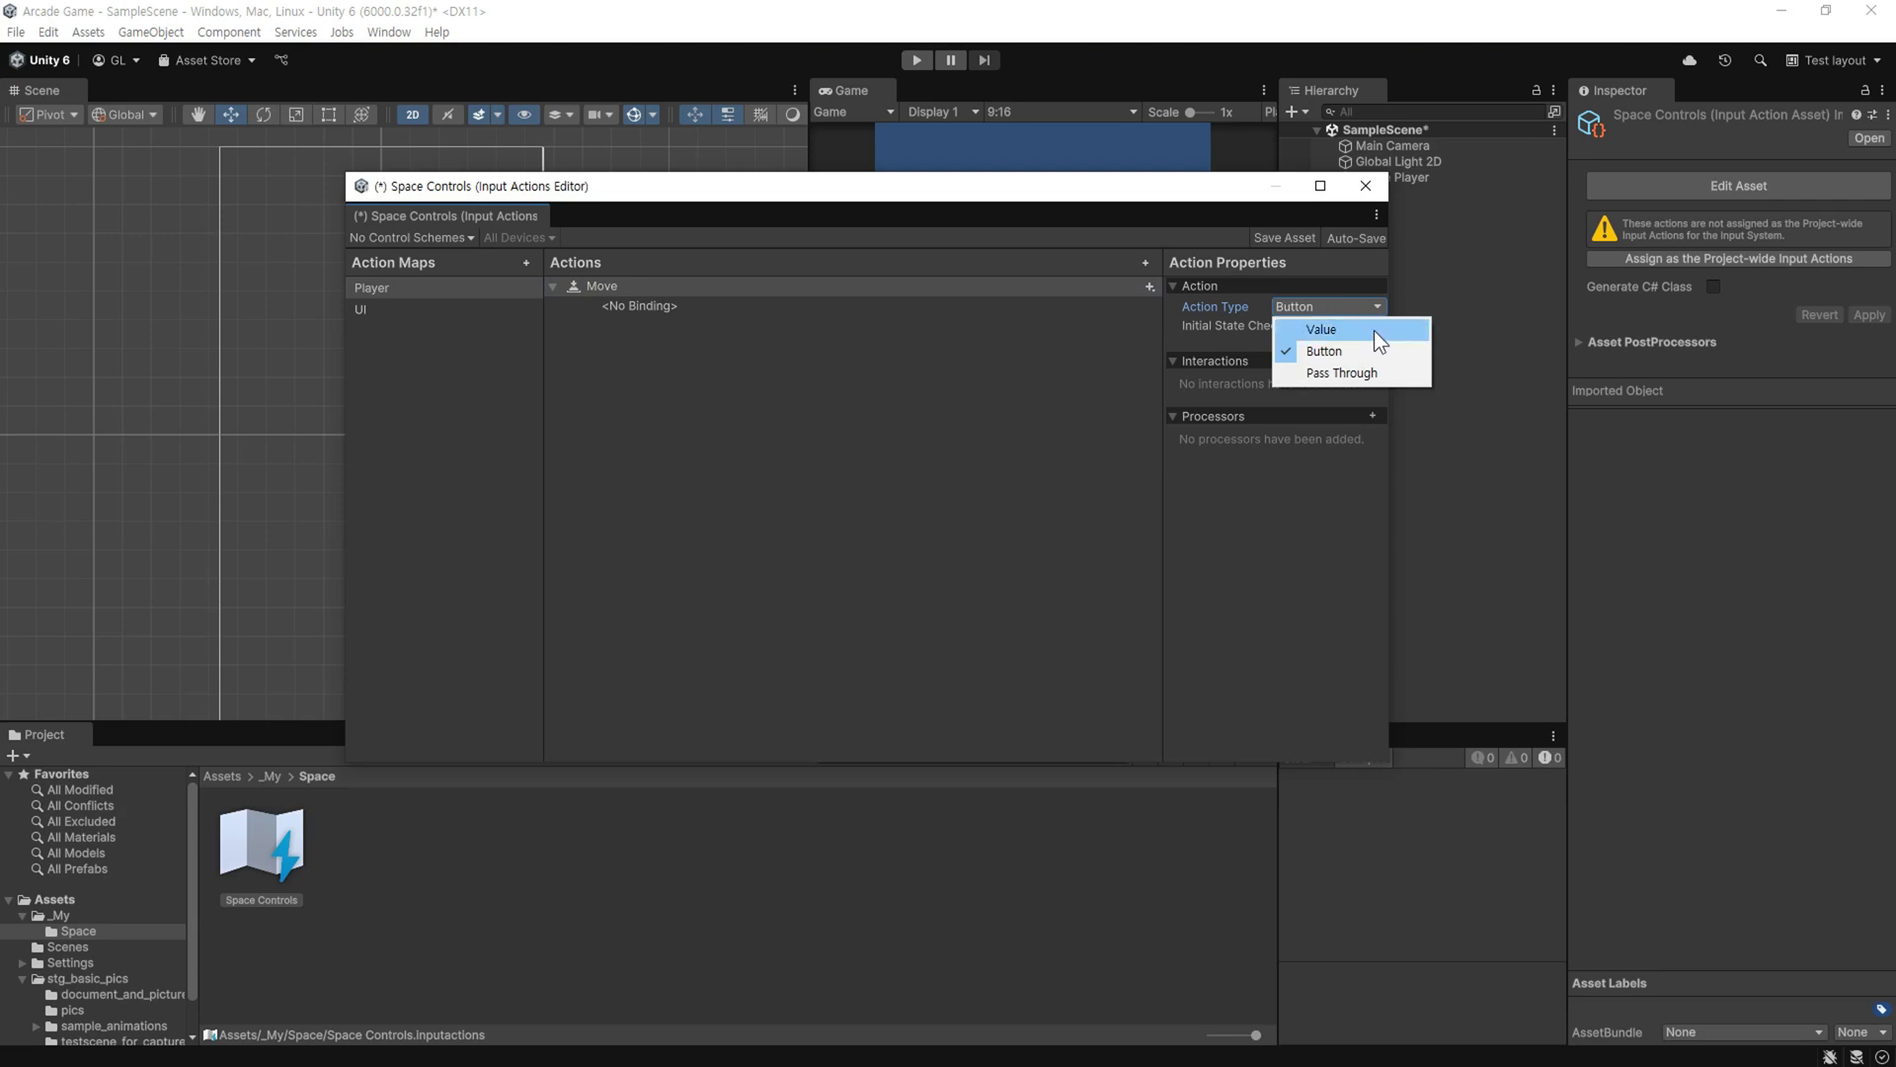
pyautogui.click(1373, 330)
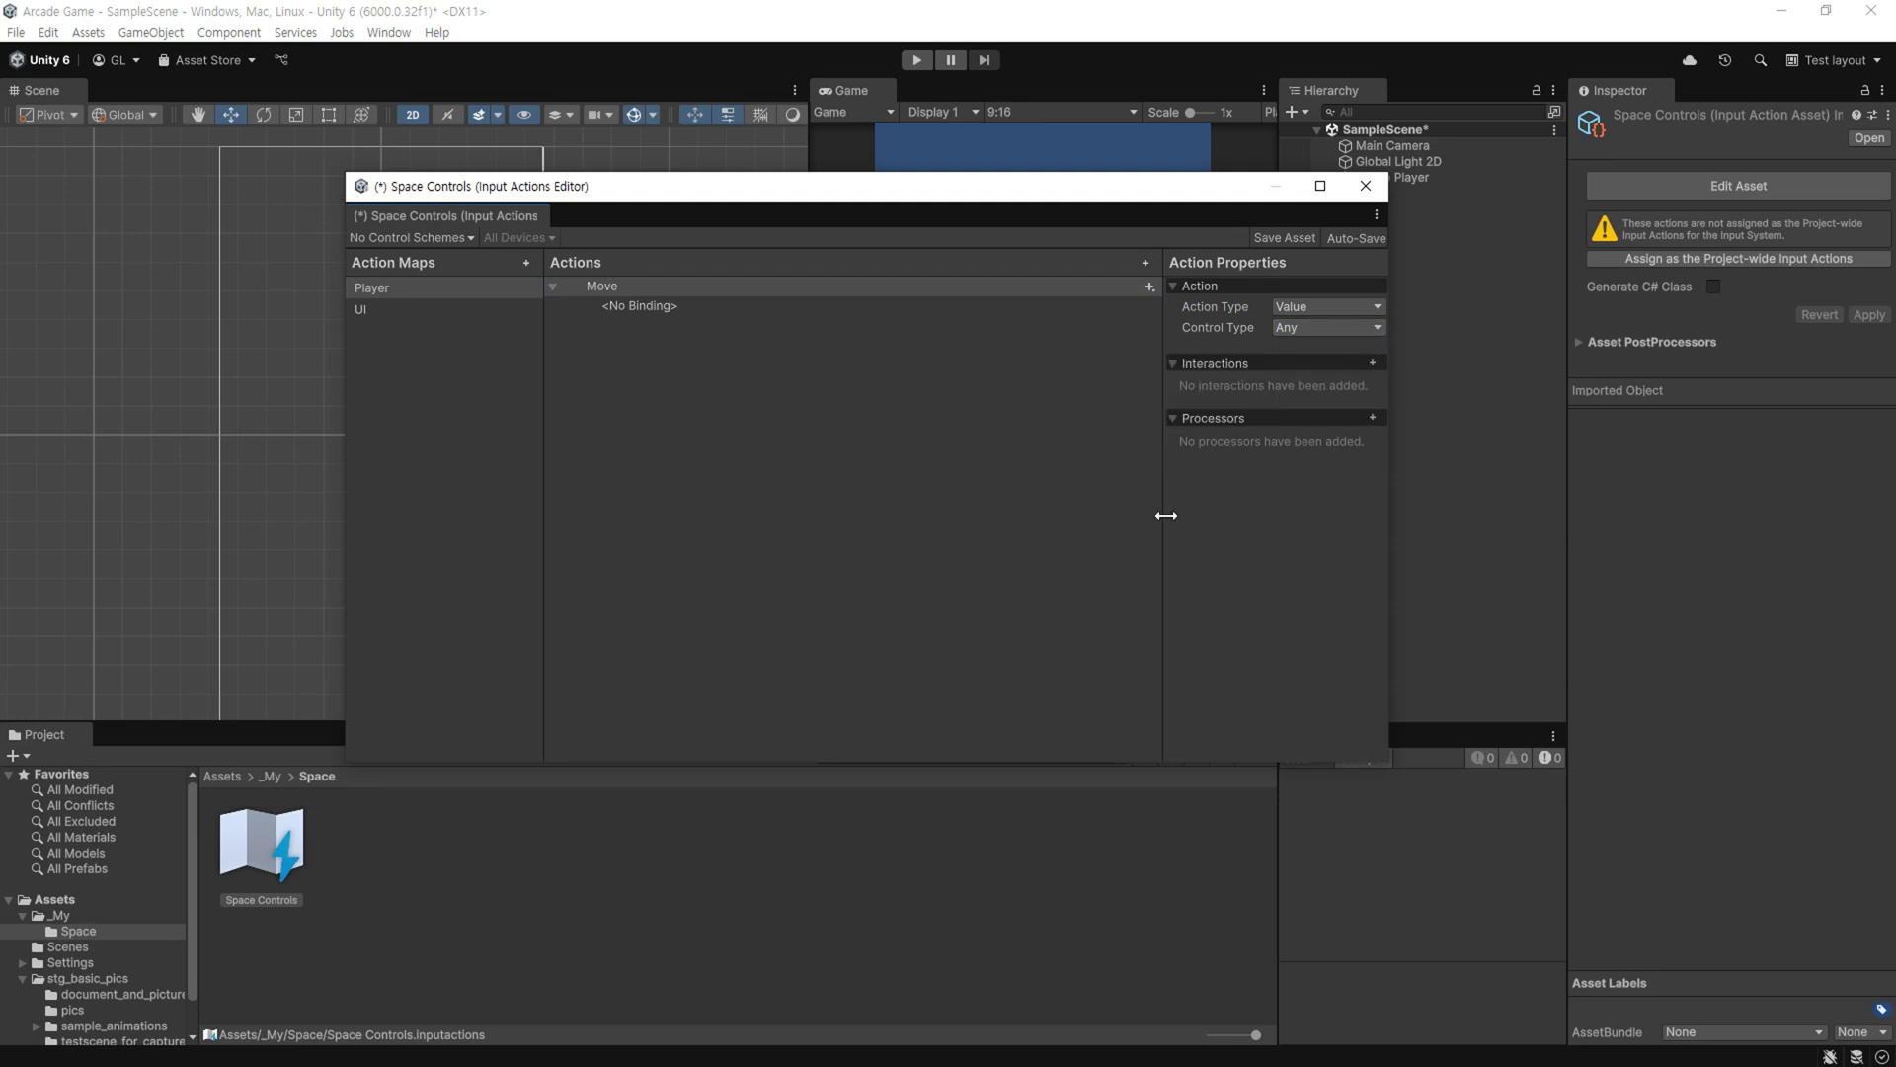
# - Add a one-modifier composite binding to Move and name it 2D Vector
pyautogui.click(816, 316)
pyautogui.click(1150, 287)
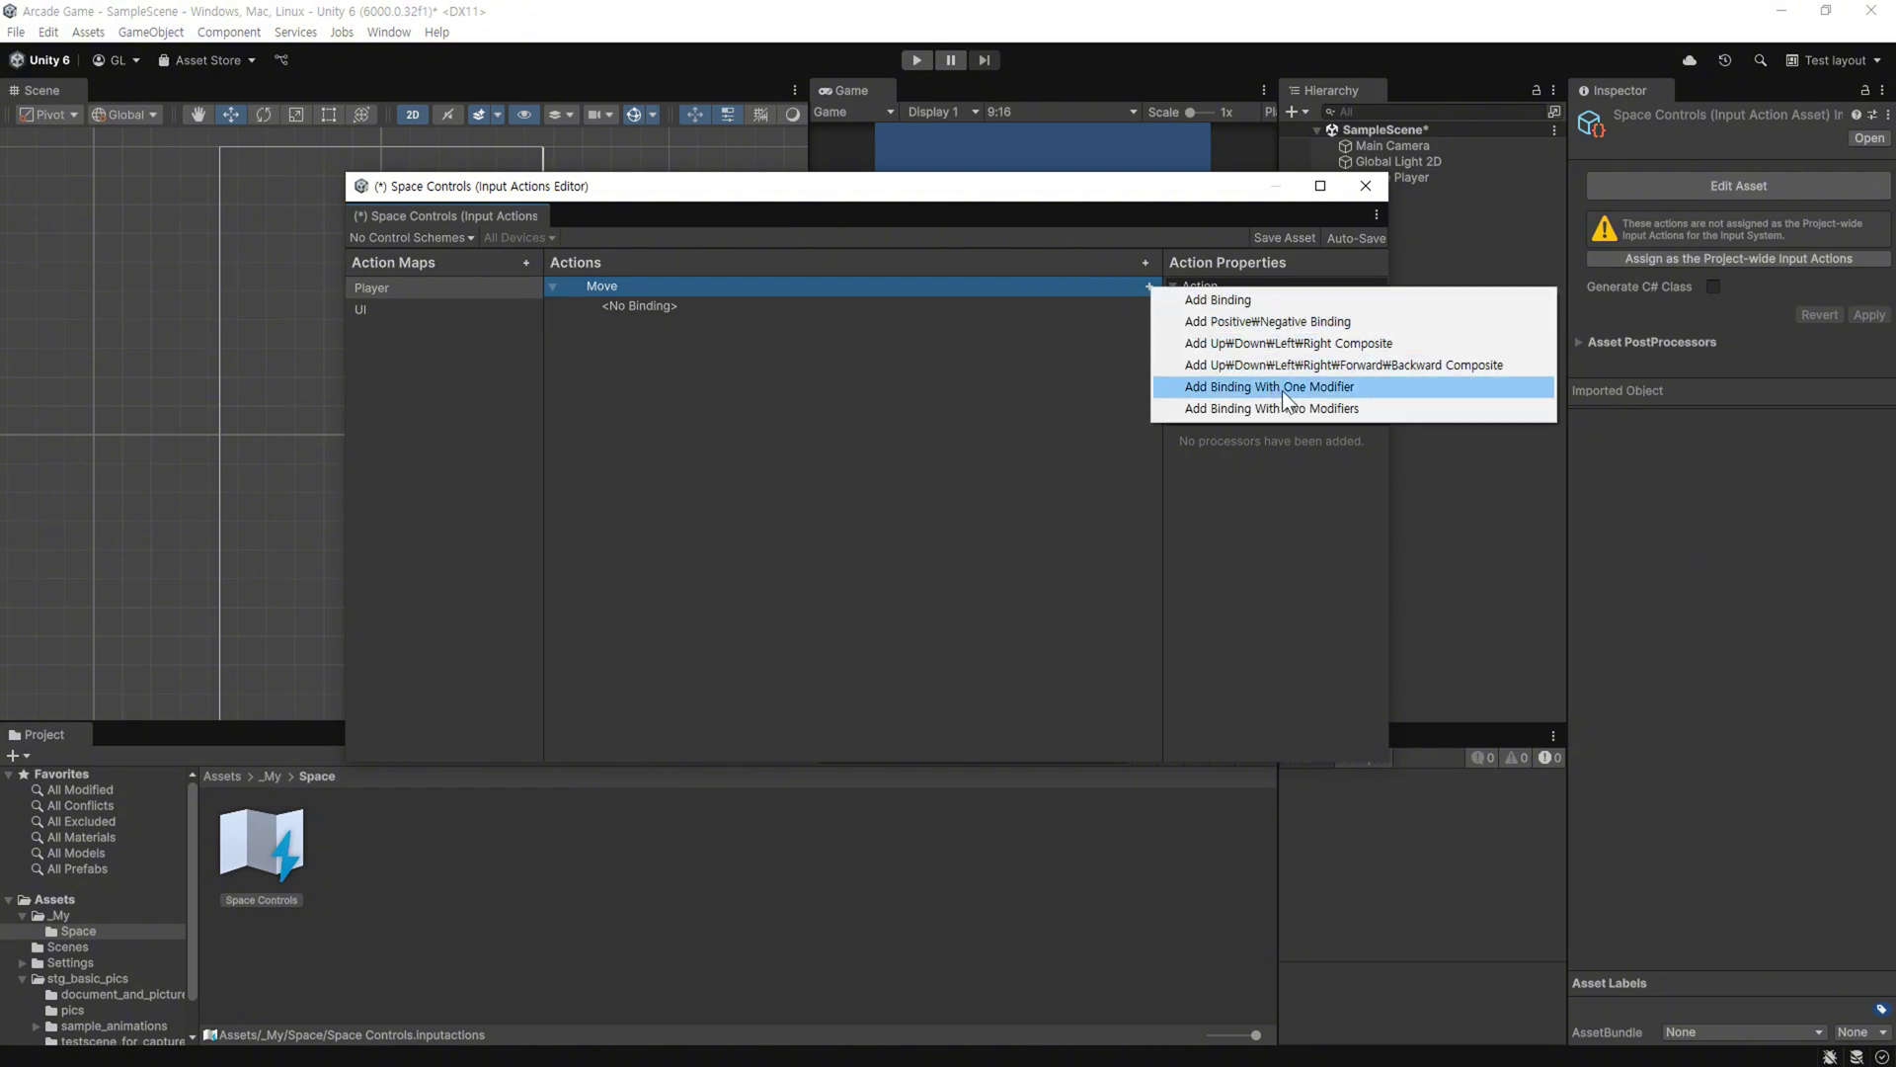
pyautogui.click(1365, 387)
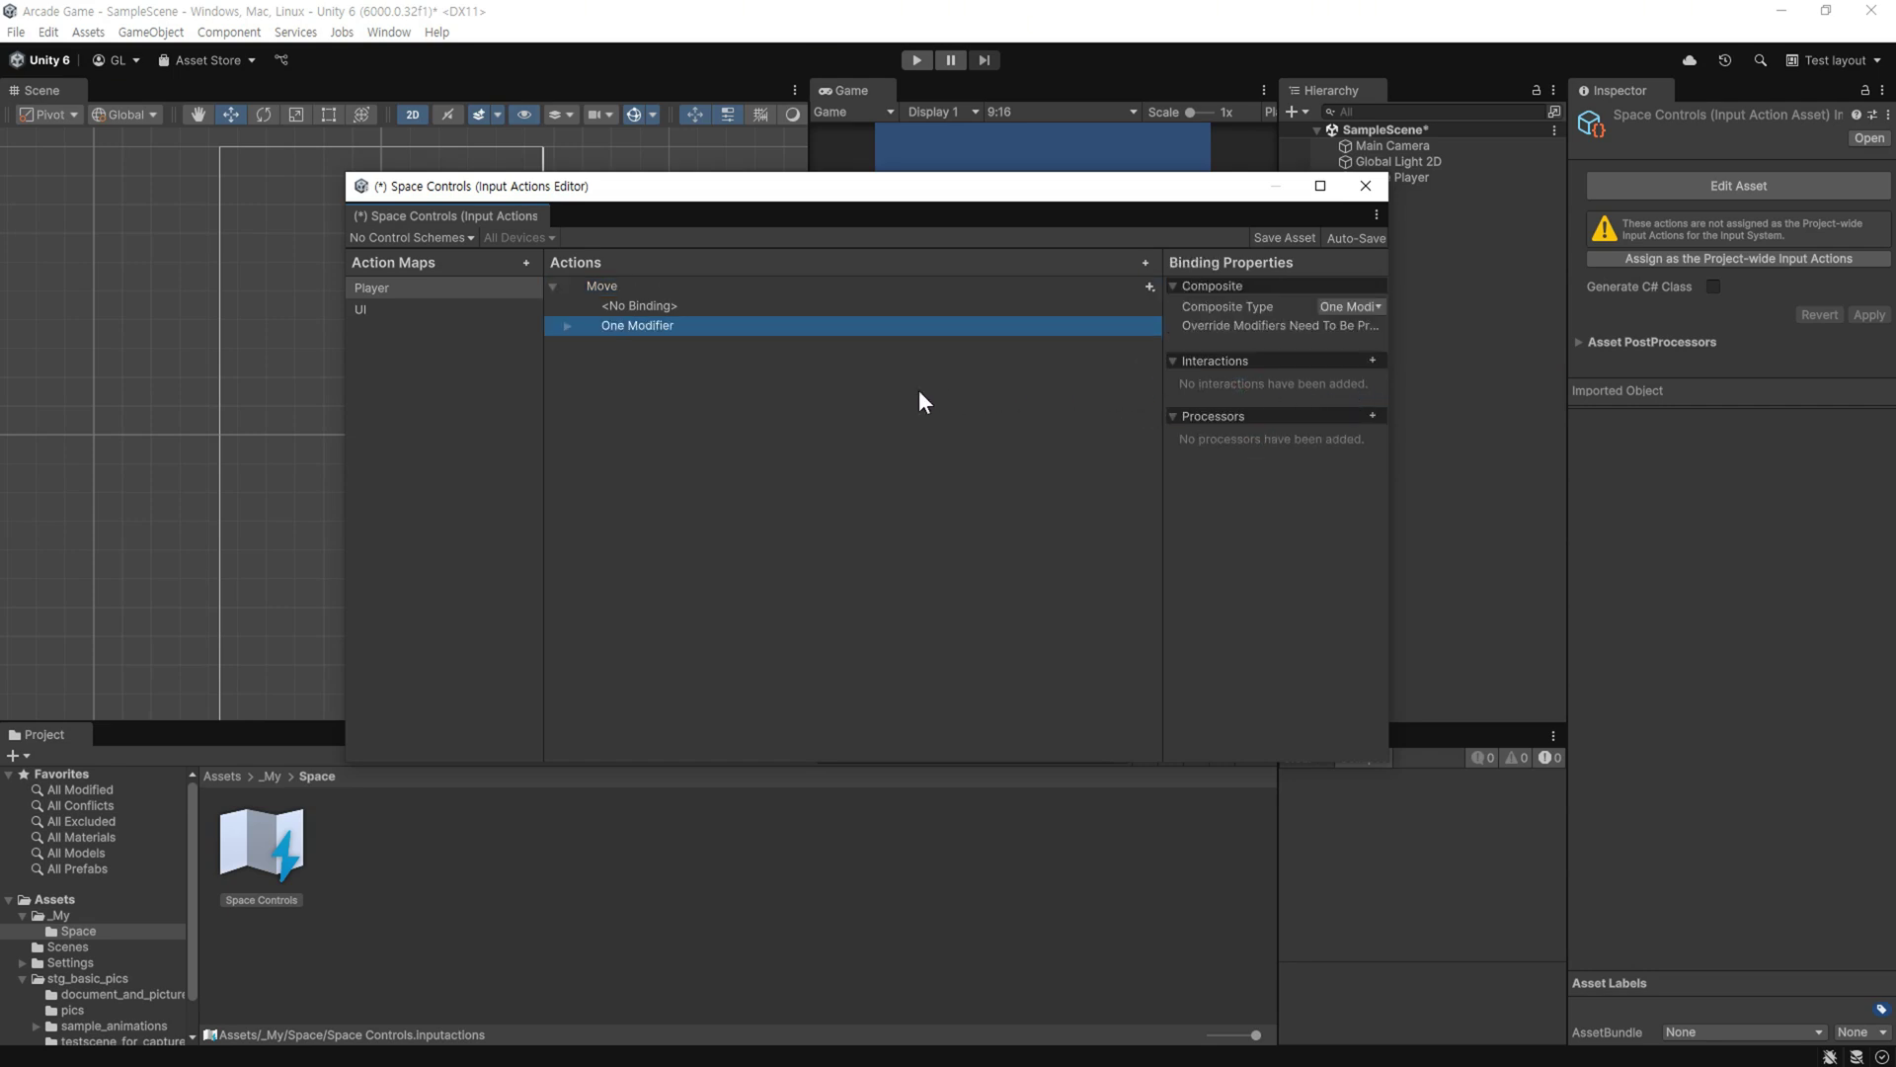
pyautogui.moveTo(1164, 516)
pyautogui.mouseDown()
pyautogui.moveTo(1041, 512)
pyautogui.moveTo(1072, 511)
pyautogui.mouseUp()
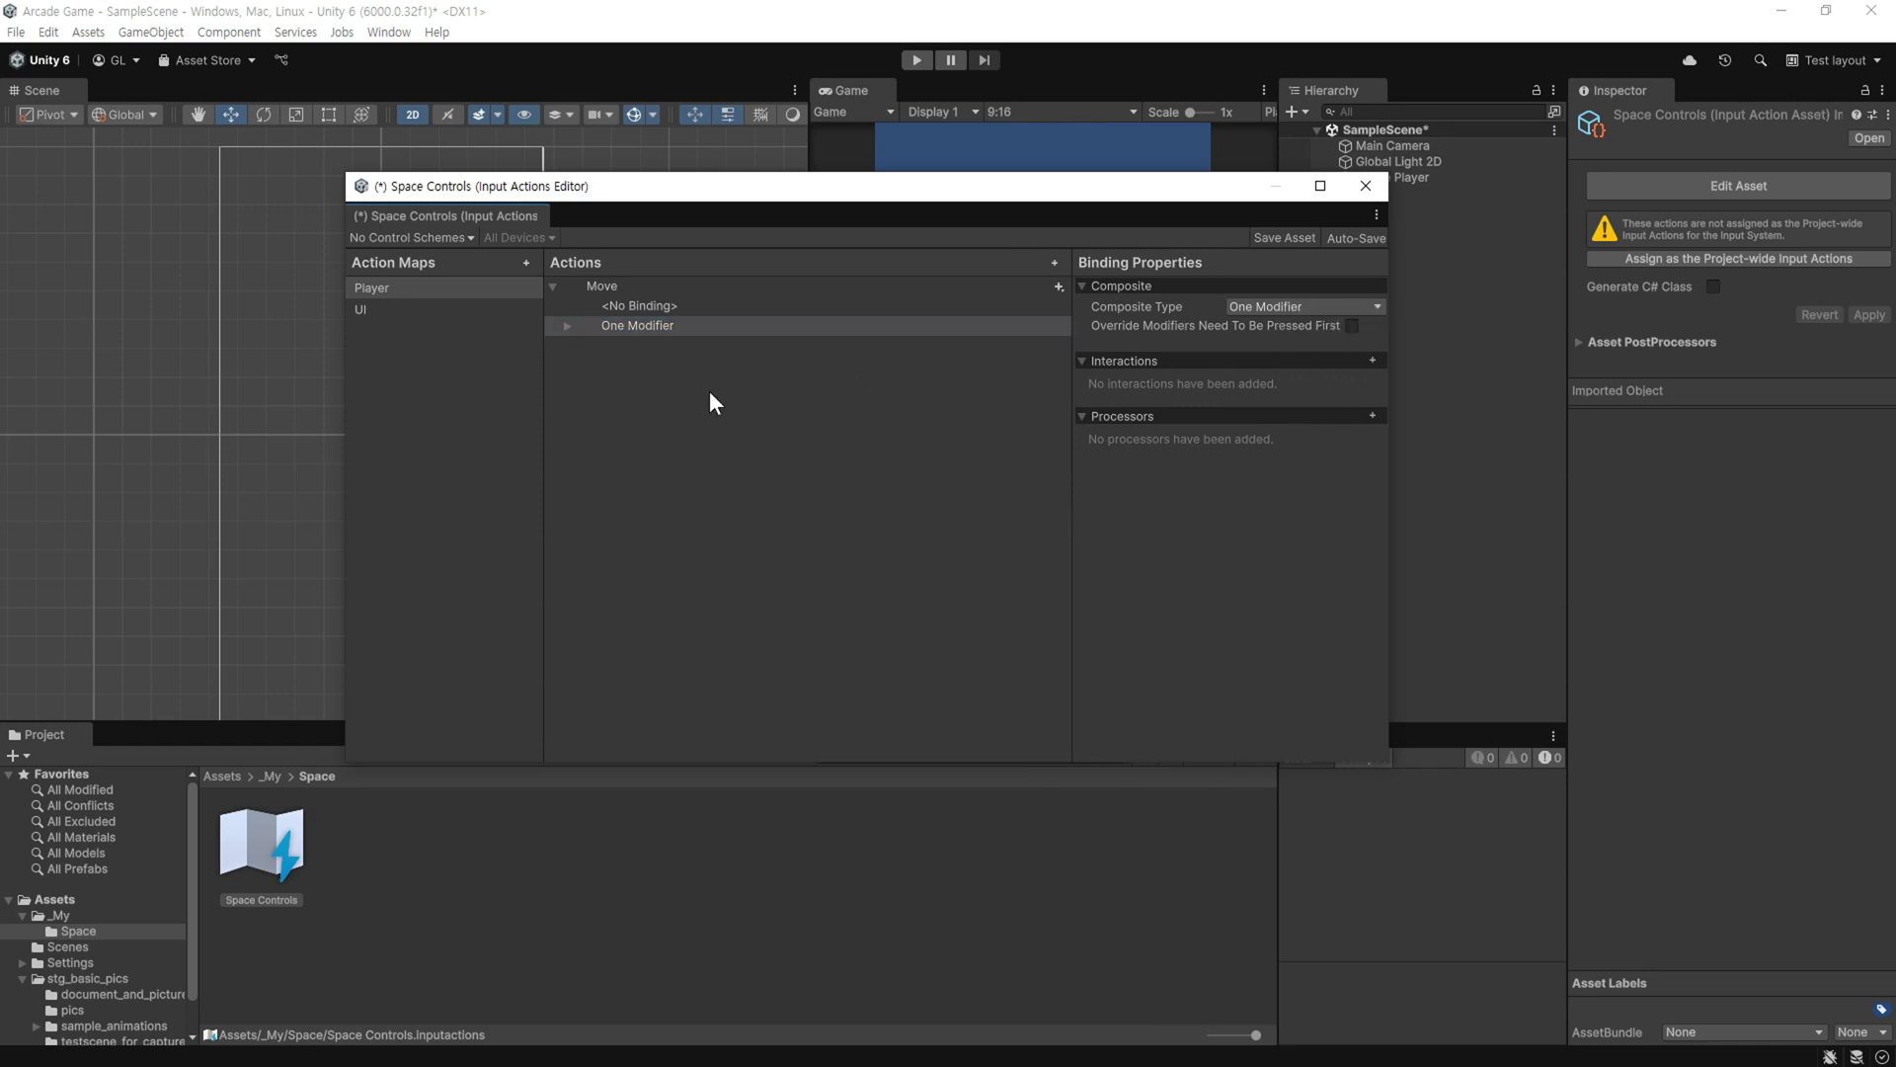
pyautogui.doubleClick(681, 324)
pyautogui.write('2D')
pyautogui.write(' Vector')
pyautogui.press('Return')
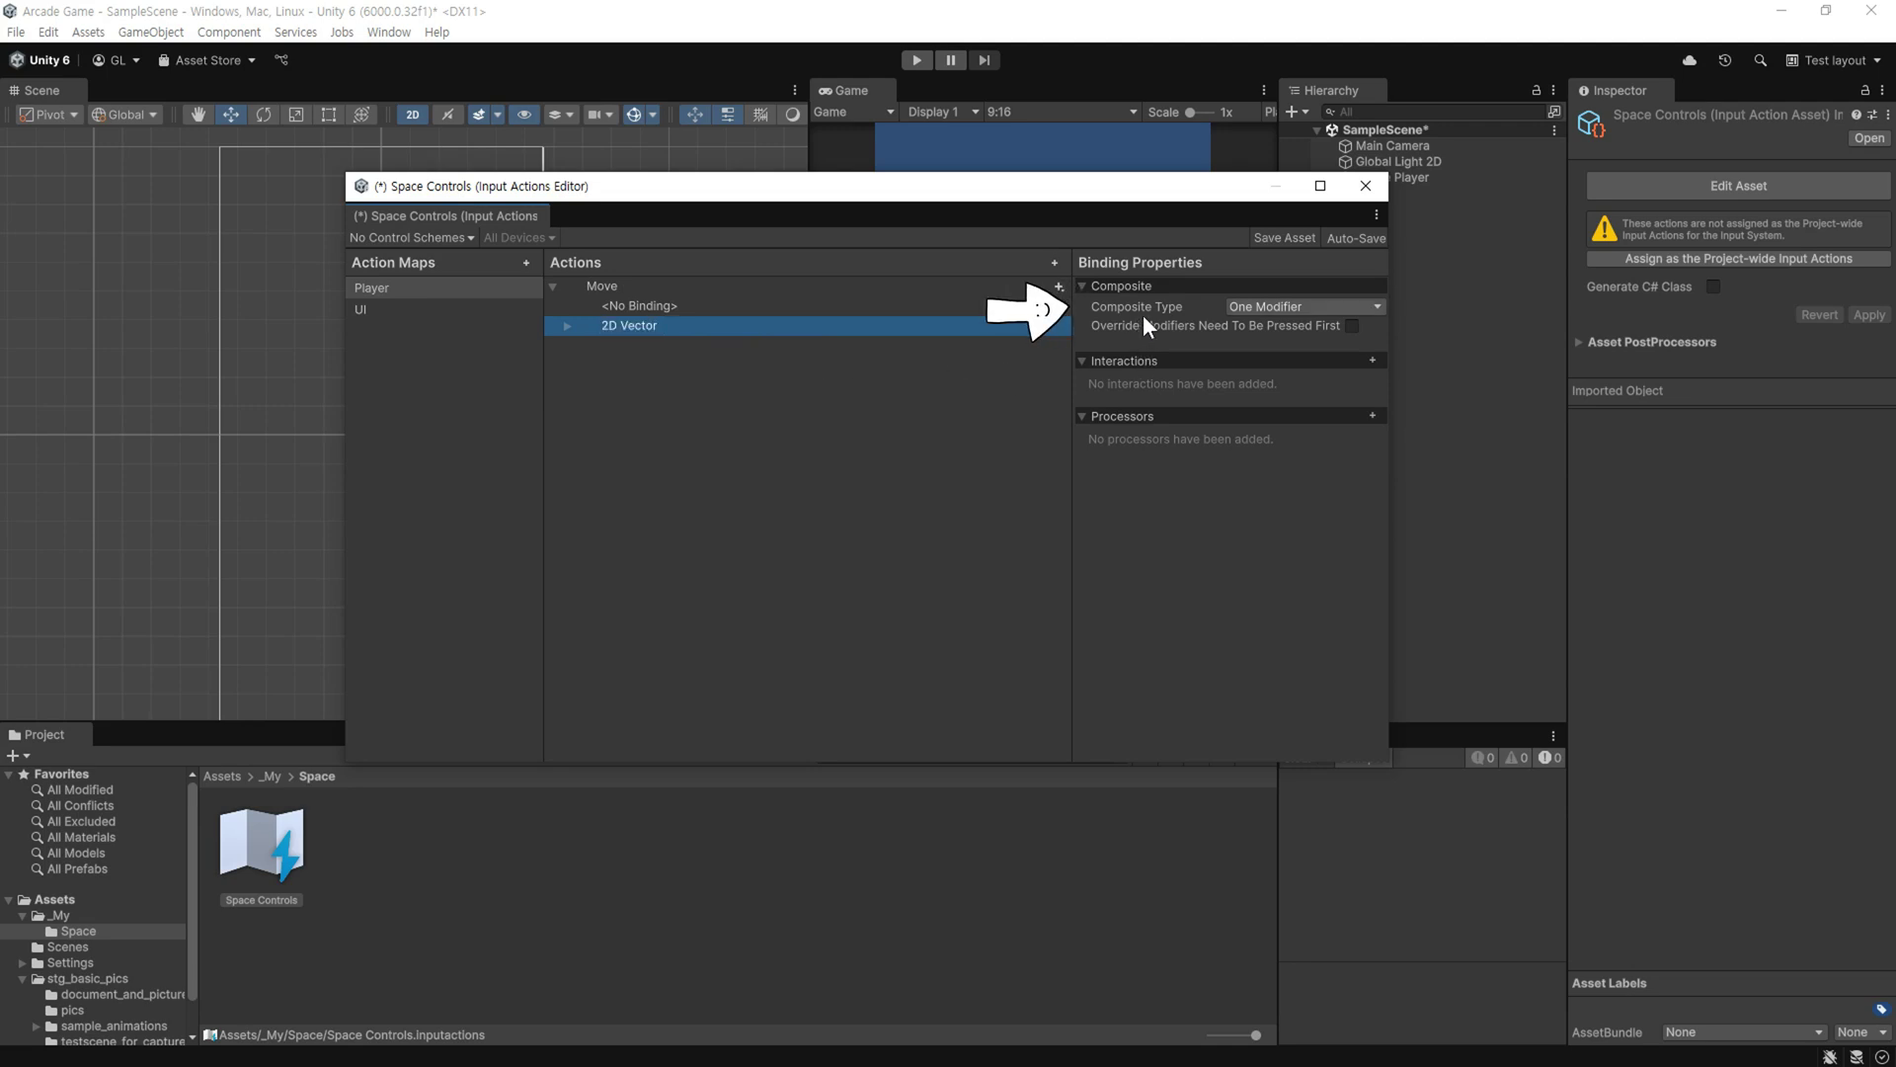
# - Set the composite type to 2D Vector and delete the empty <No Binding> entry
pyautogui.click(1296, 306)
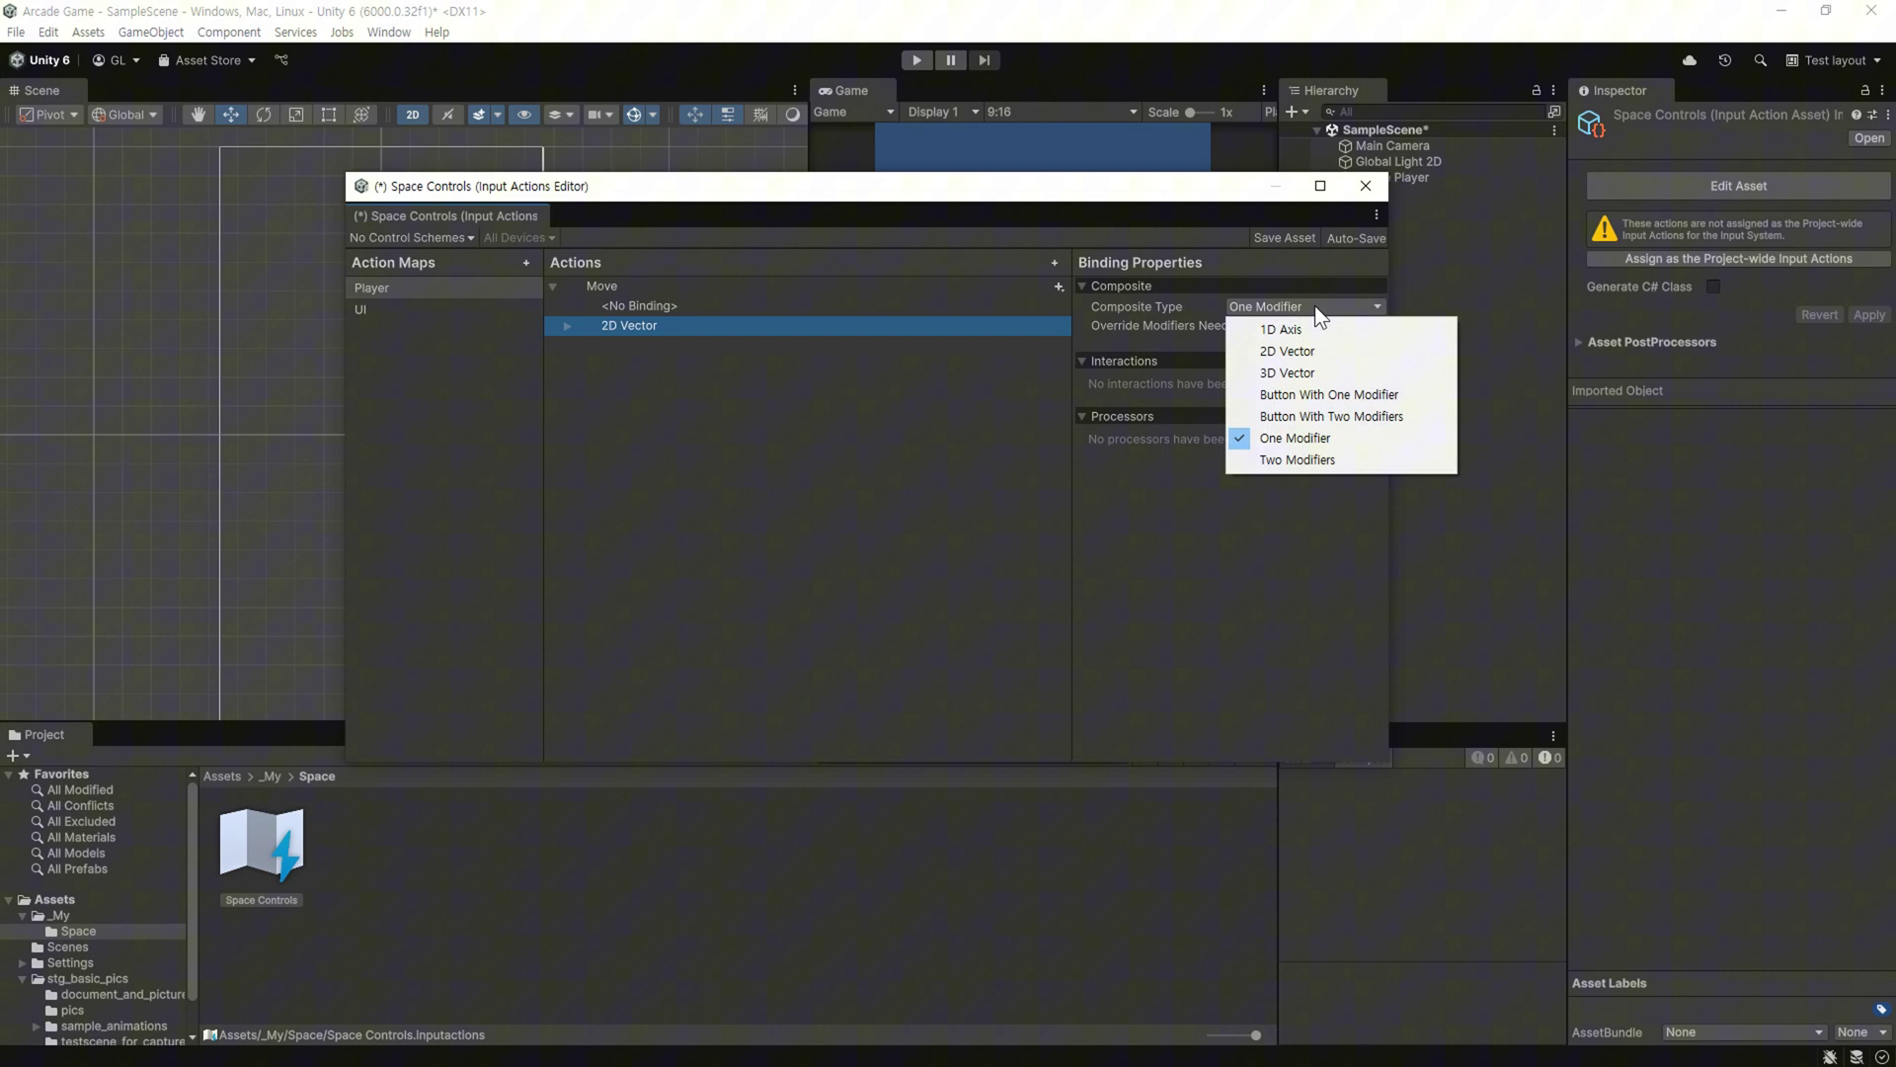
pyautogui.click(1365, 352)
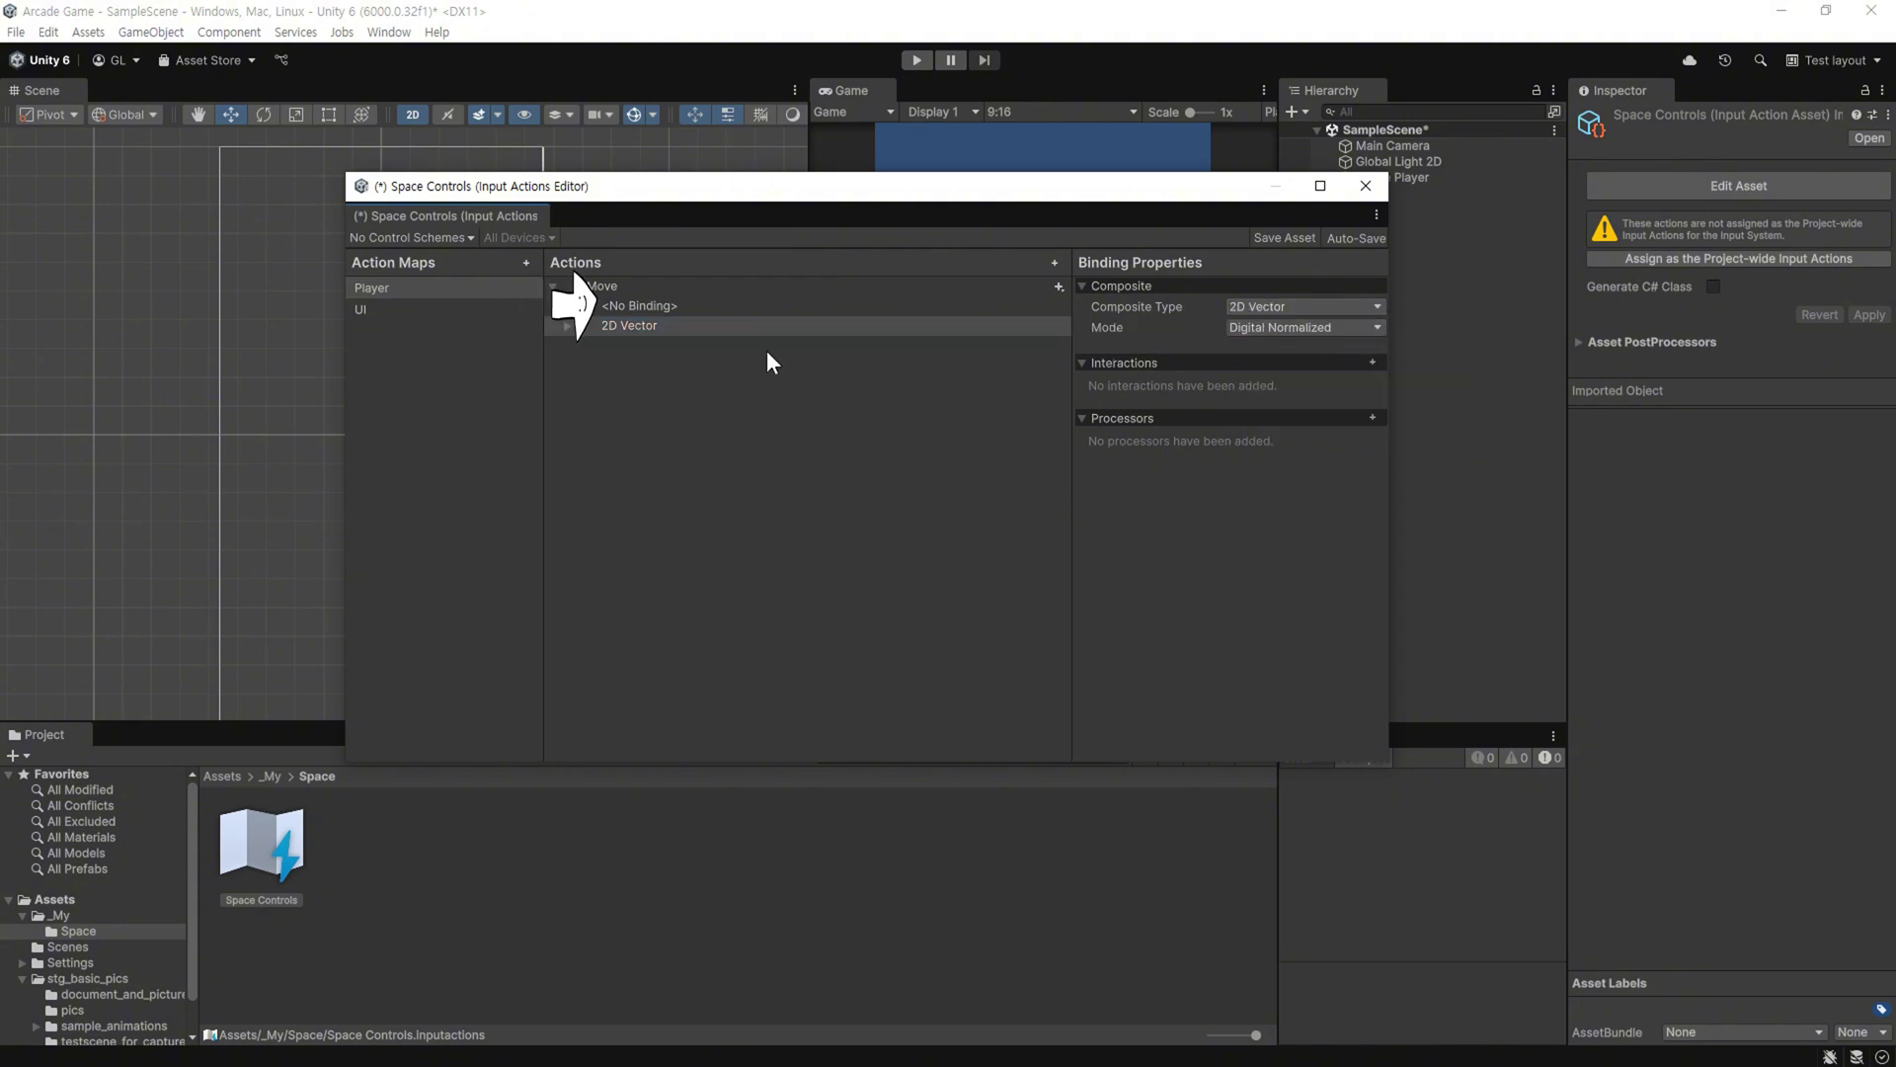
pyautogui.click(692, 332)
pyautogui.click(640, 308)
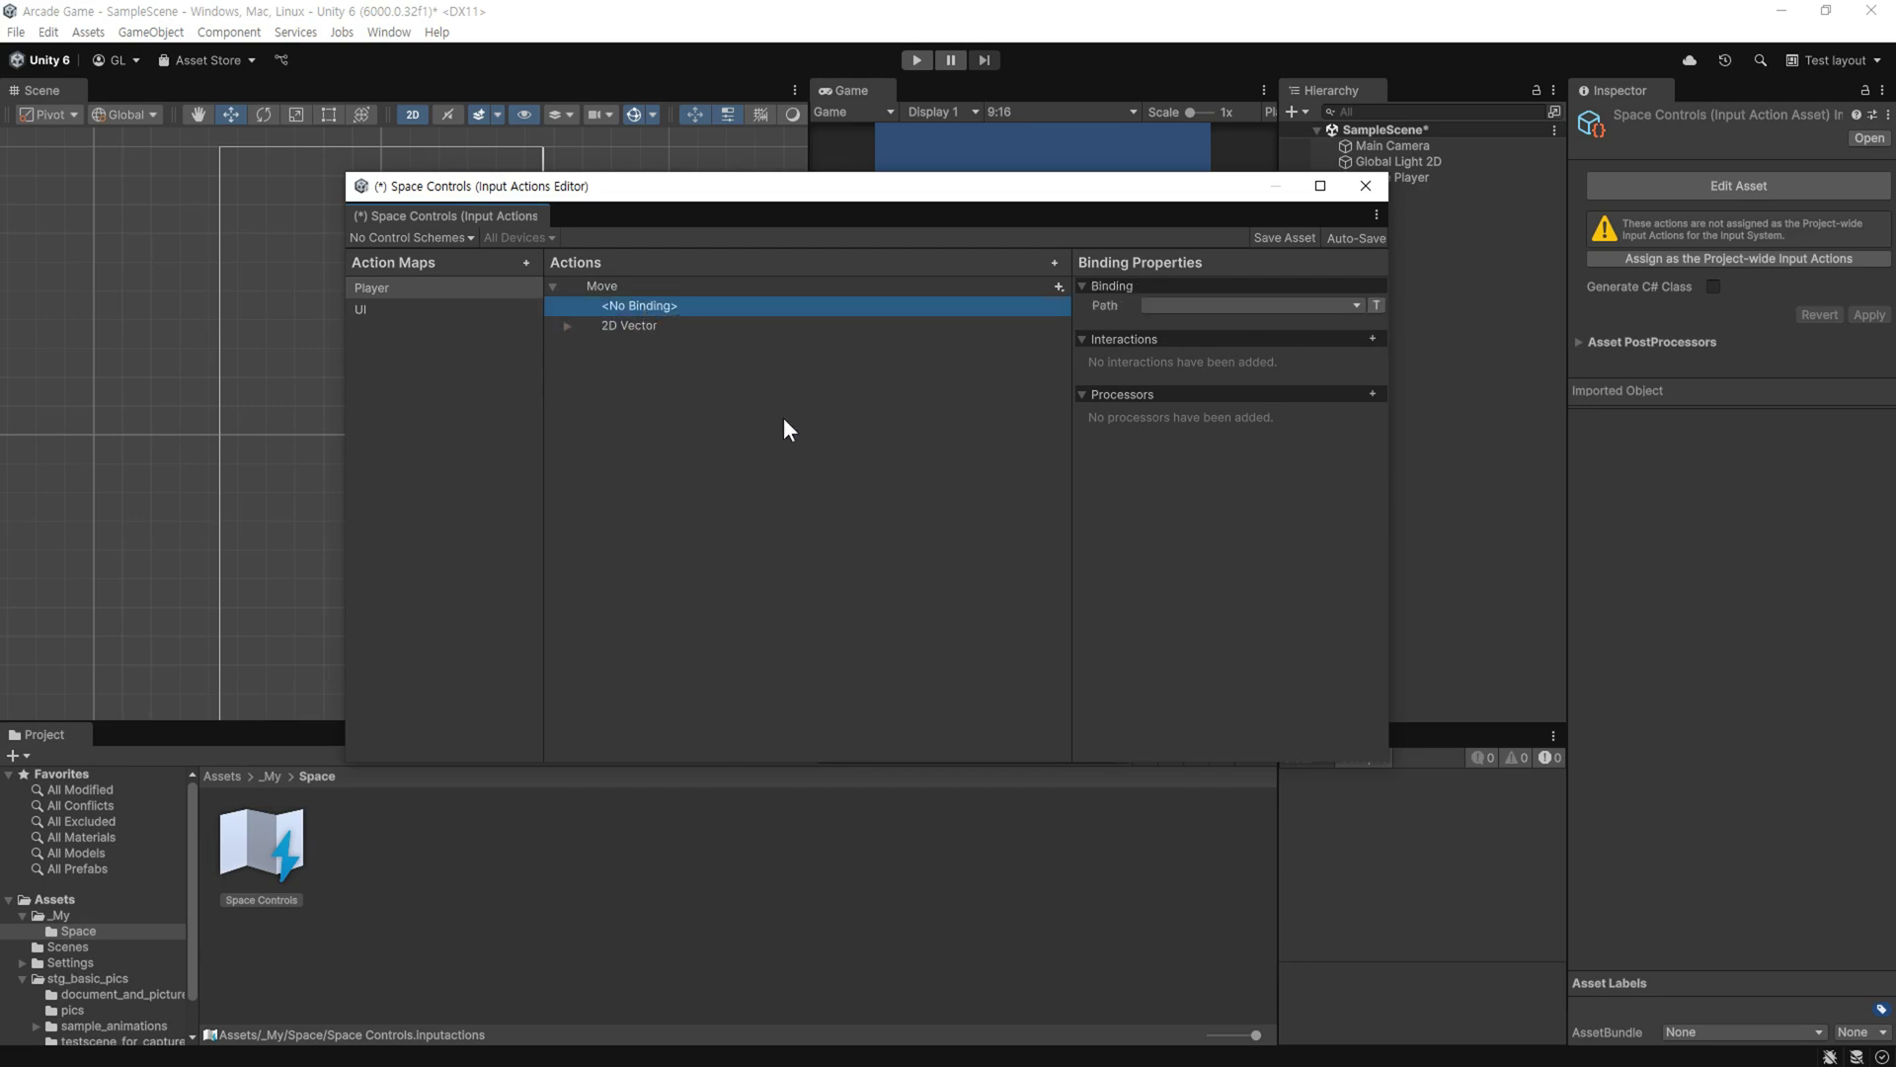
pyautogui.press('Delete')
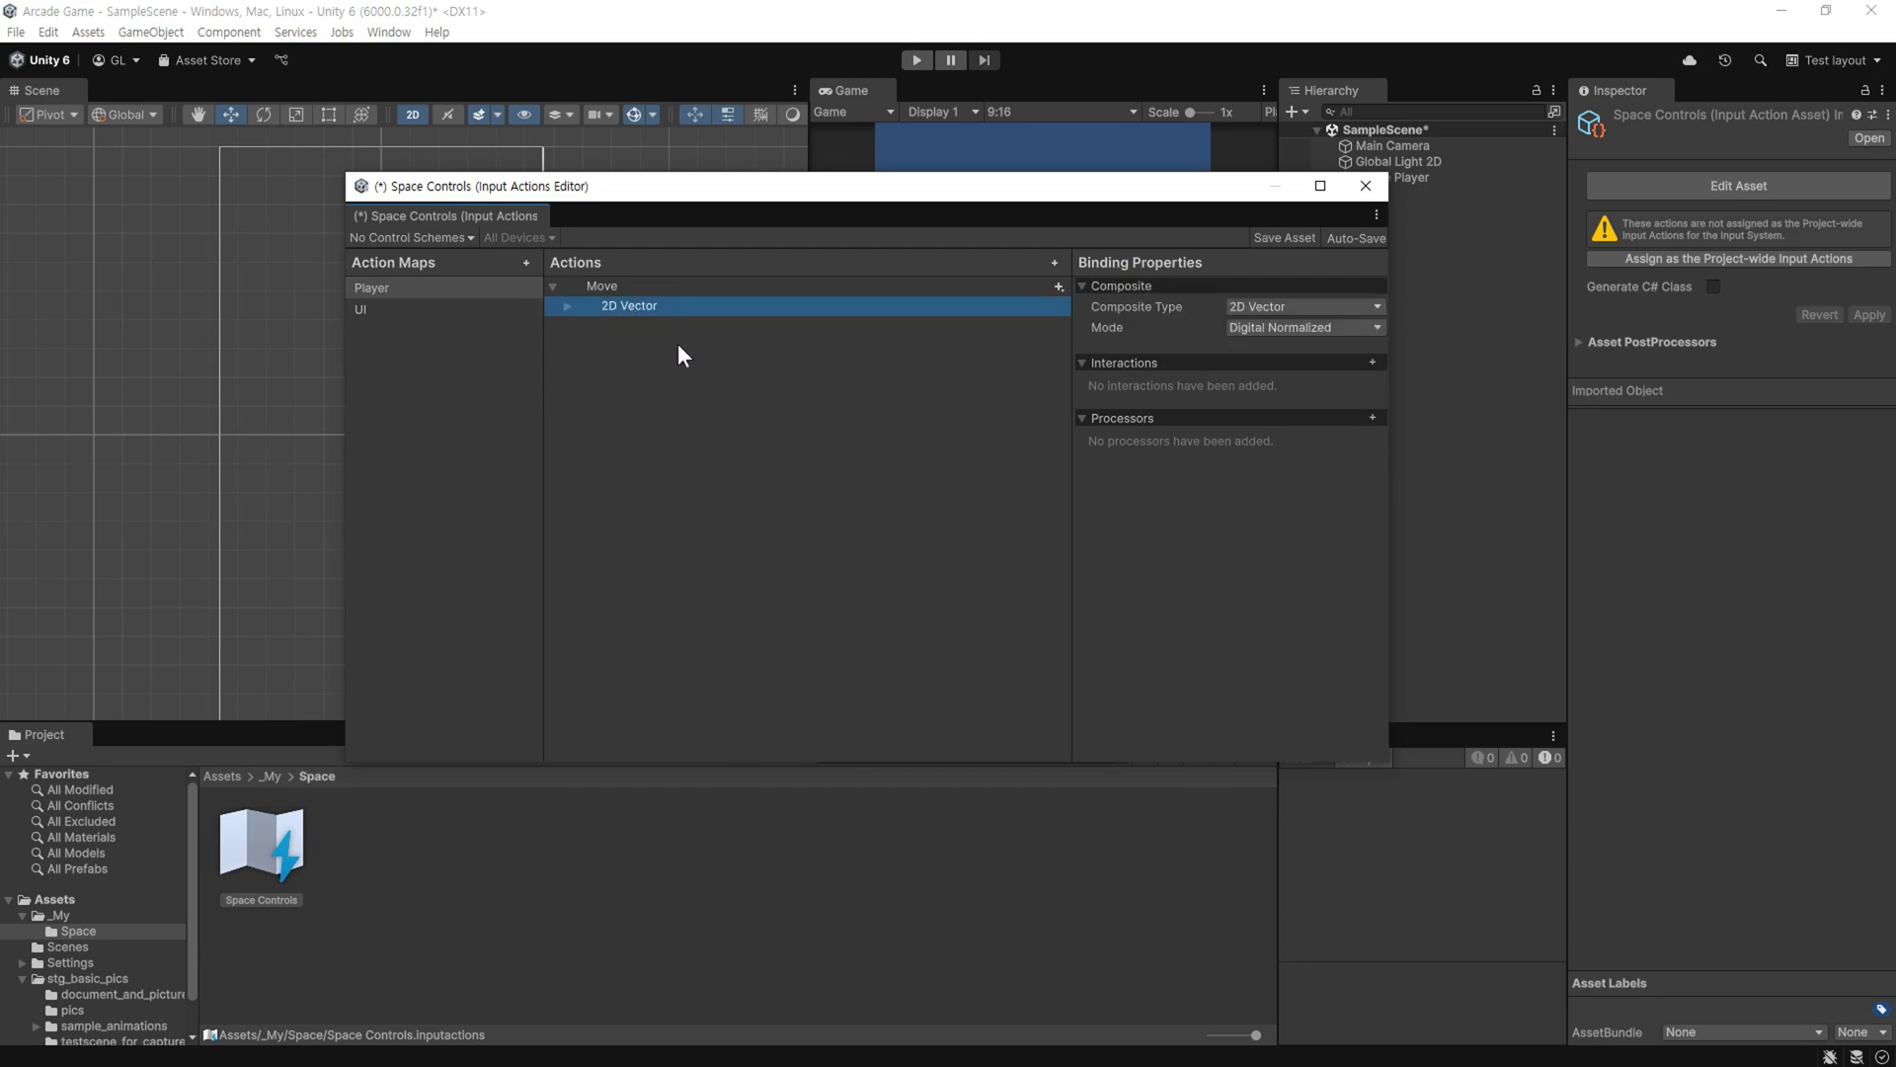
# - Expand the 2D Vector composite and bind its Up part to the W key
pyautogui.click(567, 305)
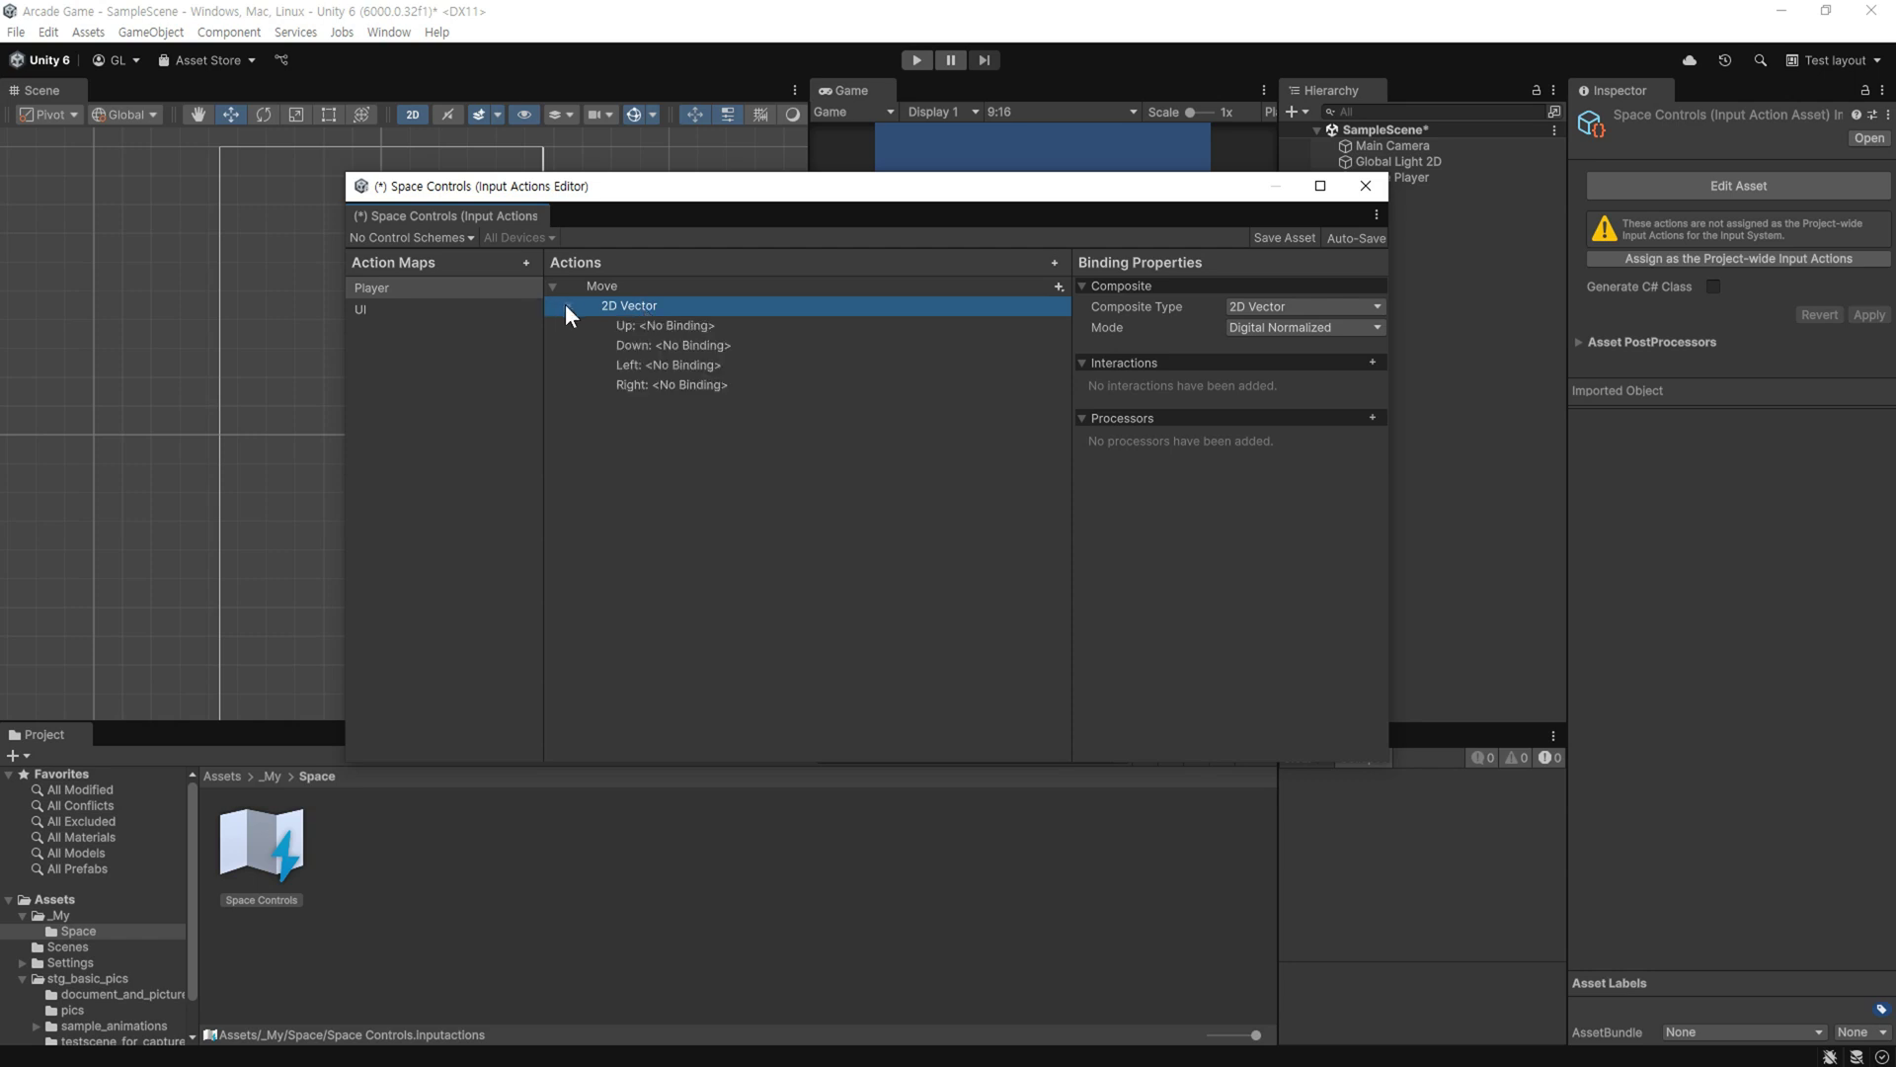
pyautogui.click(782, 333)
pyautogui.click(781, 344)
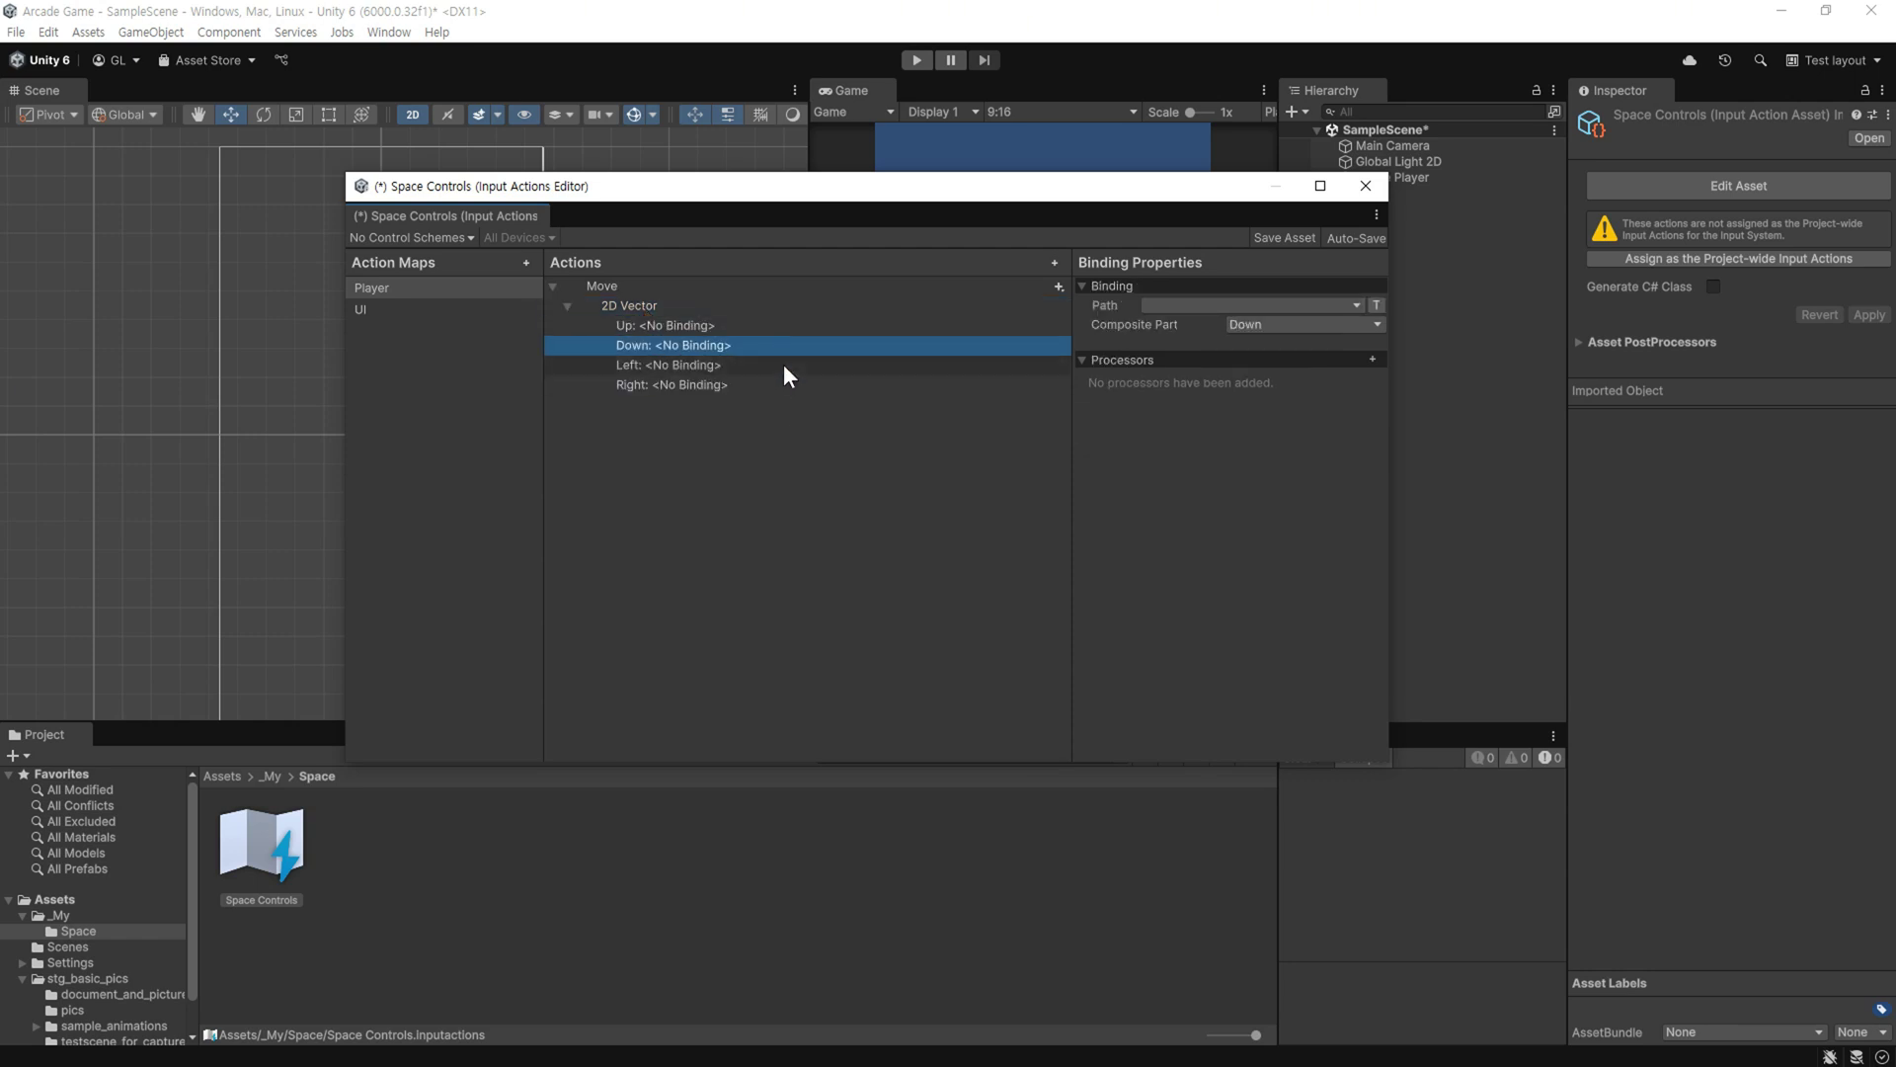
pyautogui.click(785, 373)
pyautogui.click(784, 382)
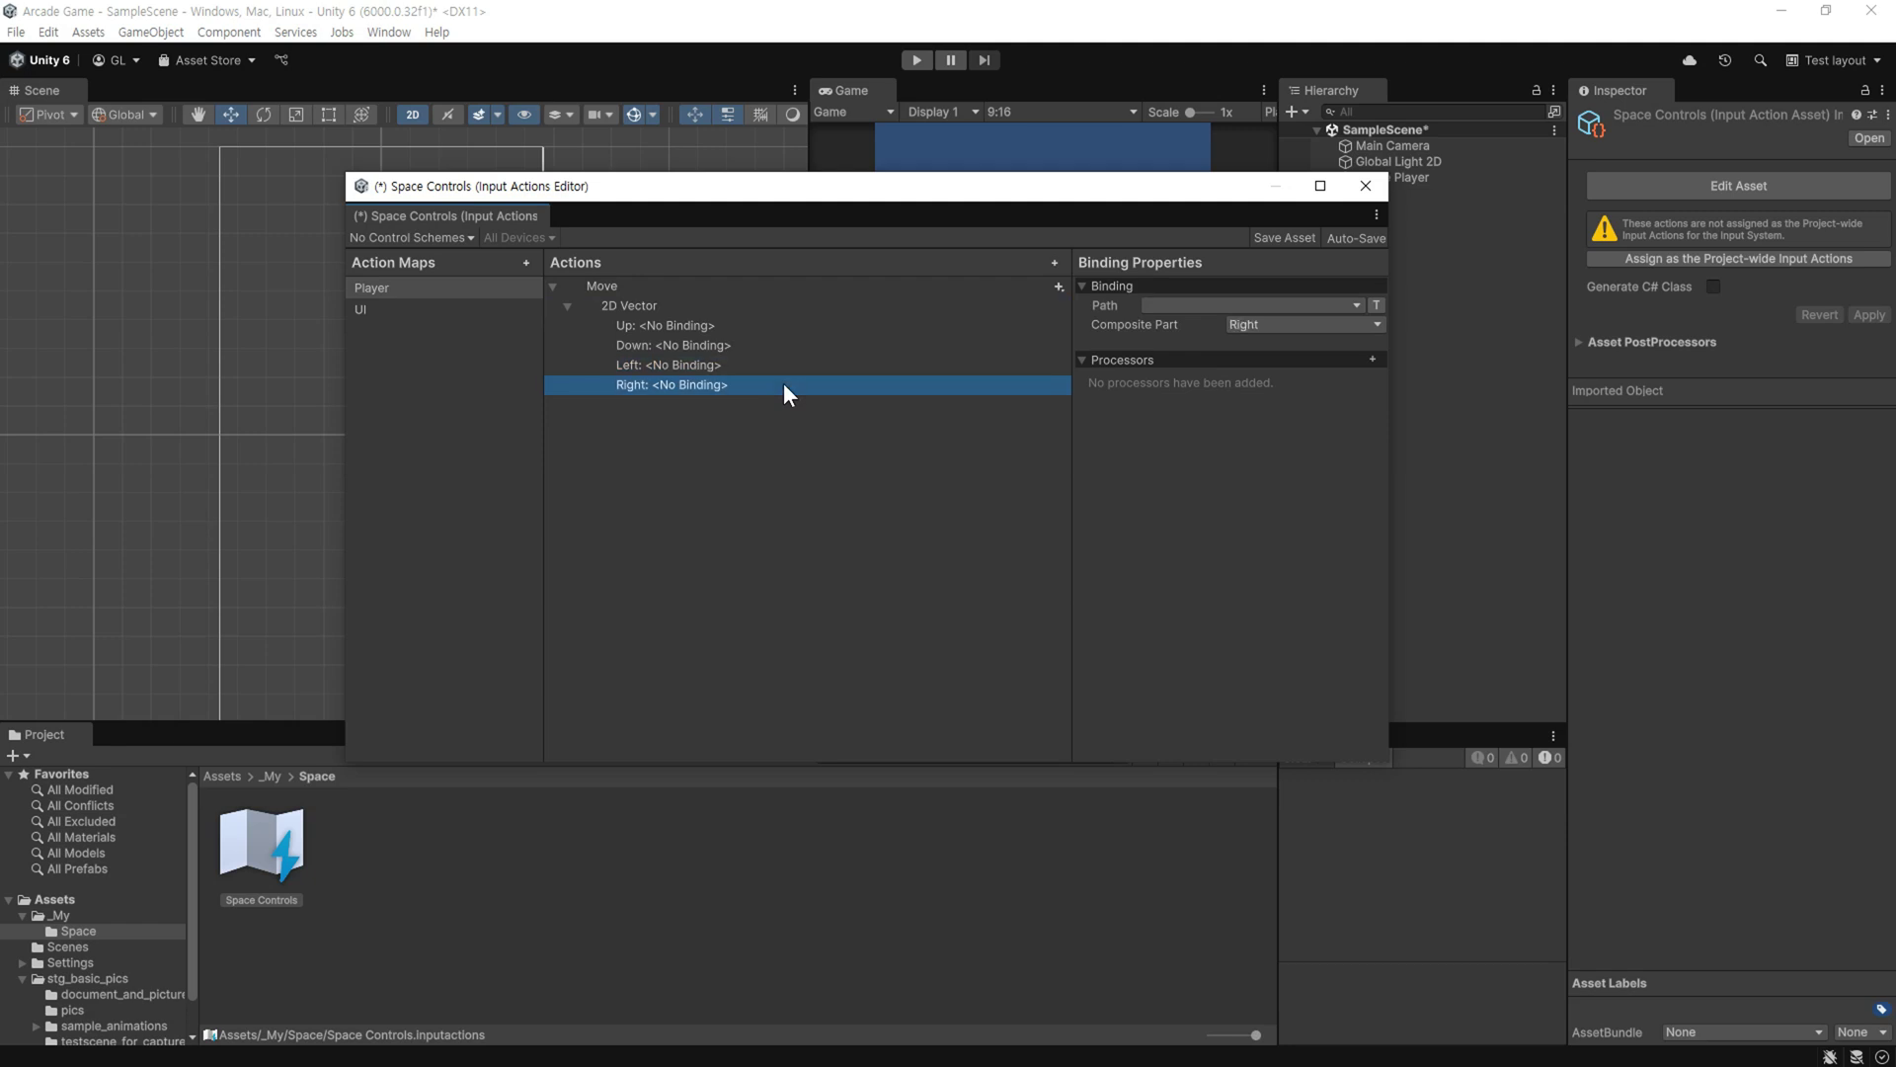
pyautogui.click(783, 330)
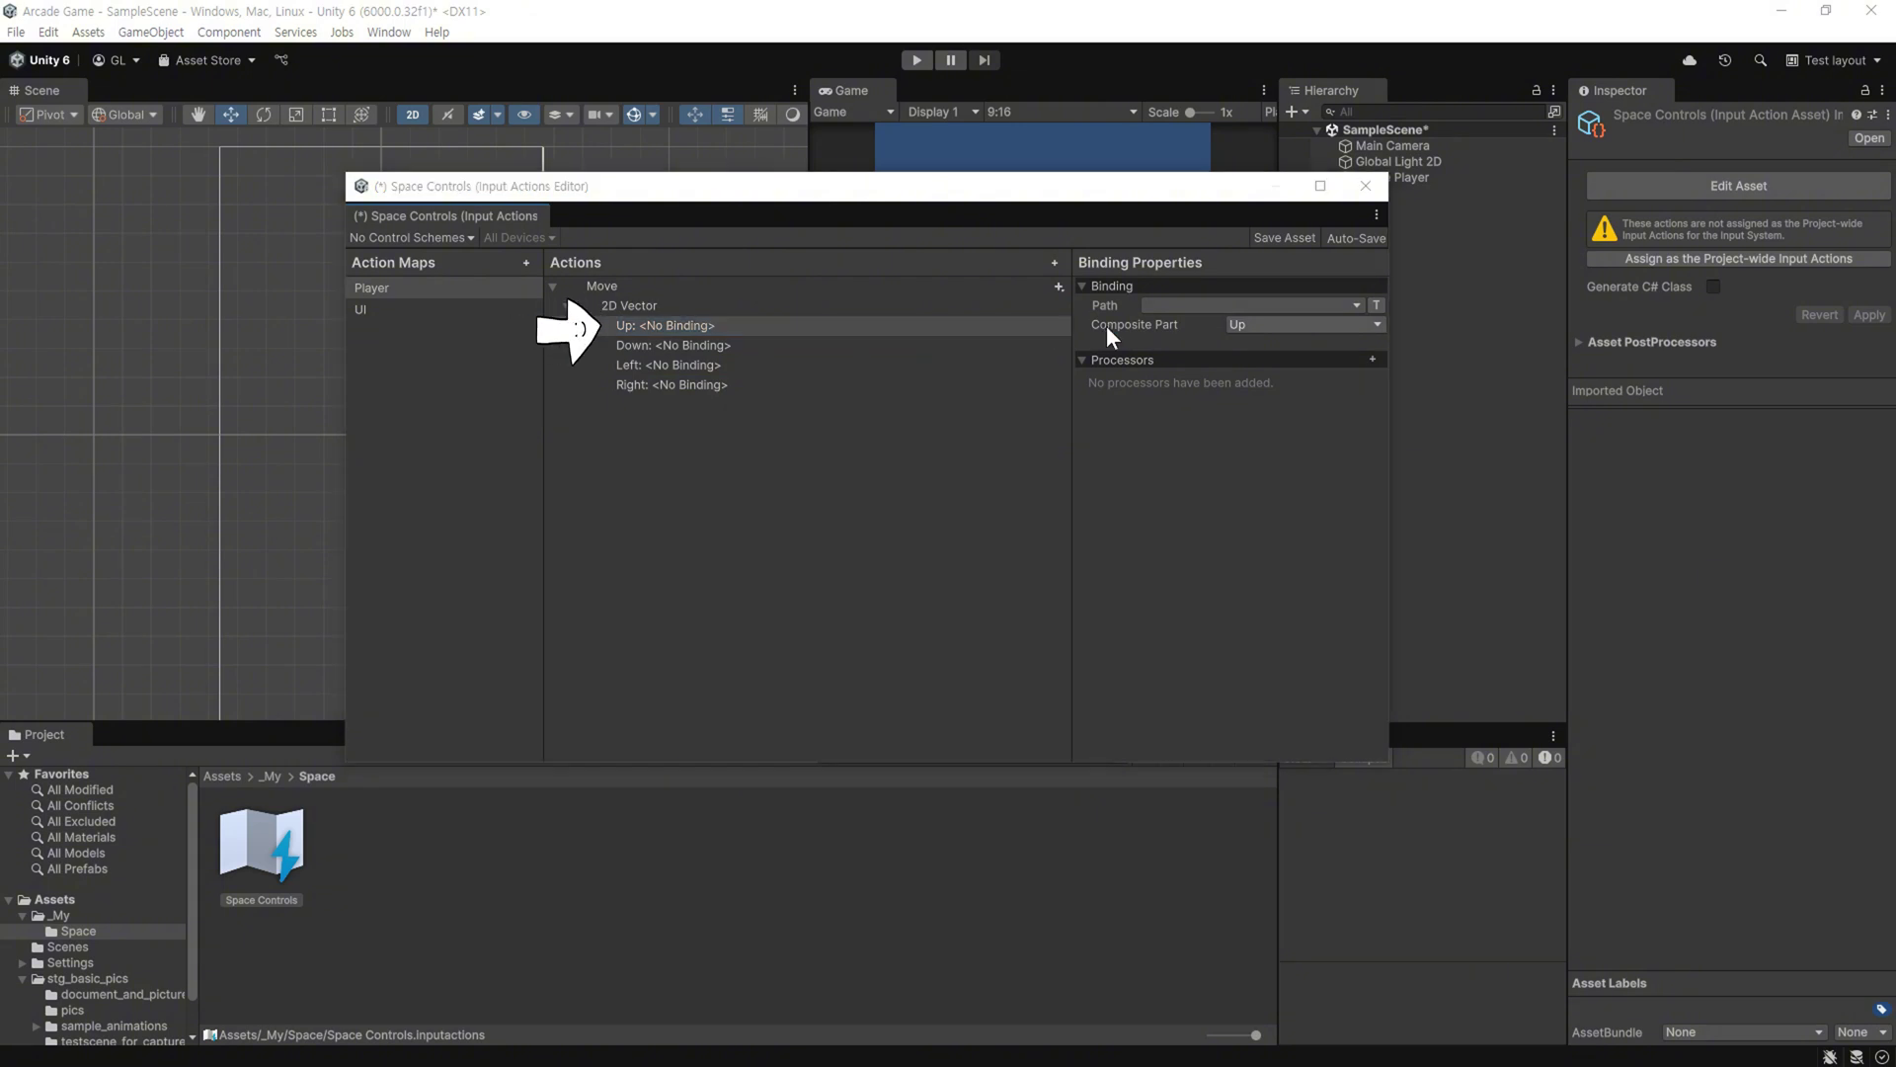
pyautogui.click(1225, 307)
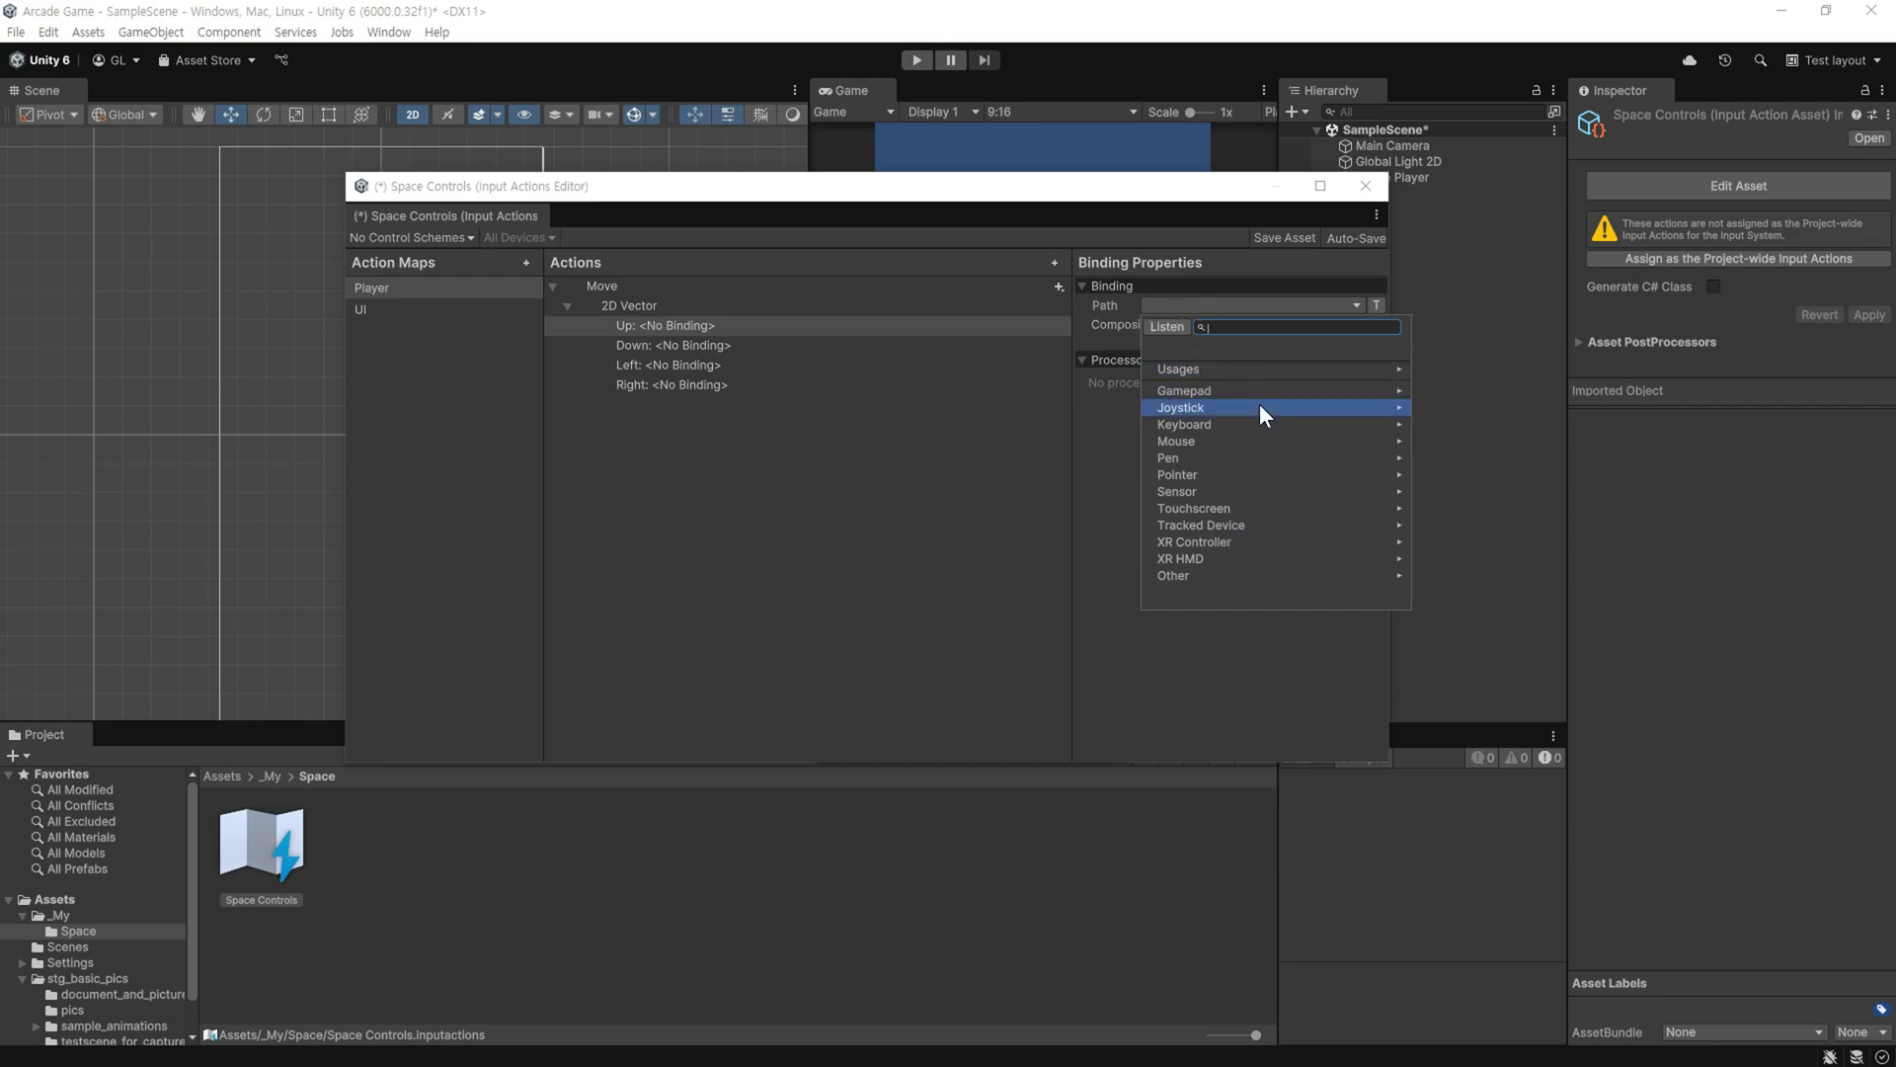
pyautogui.write('w')
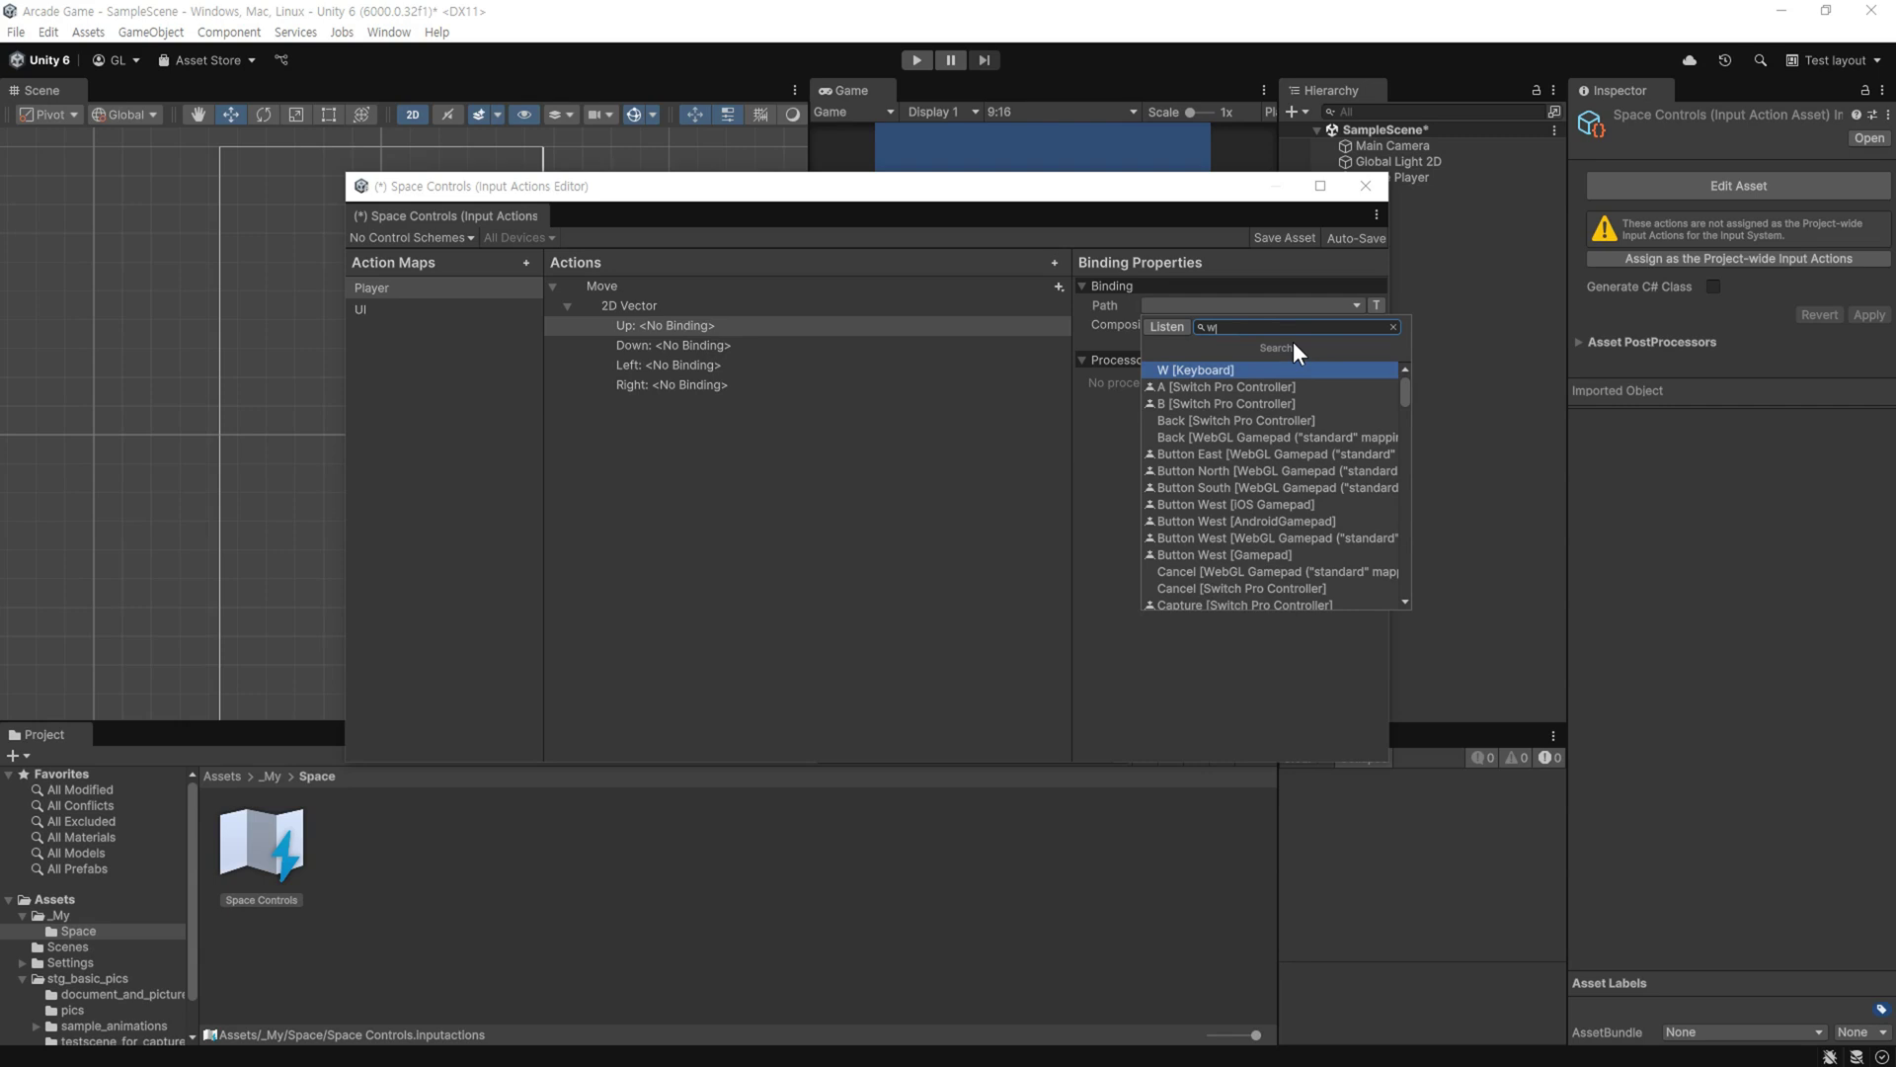
pyautogui.click(1240, 373)
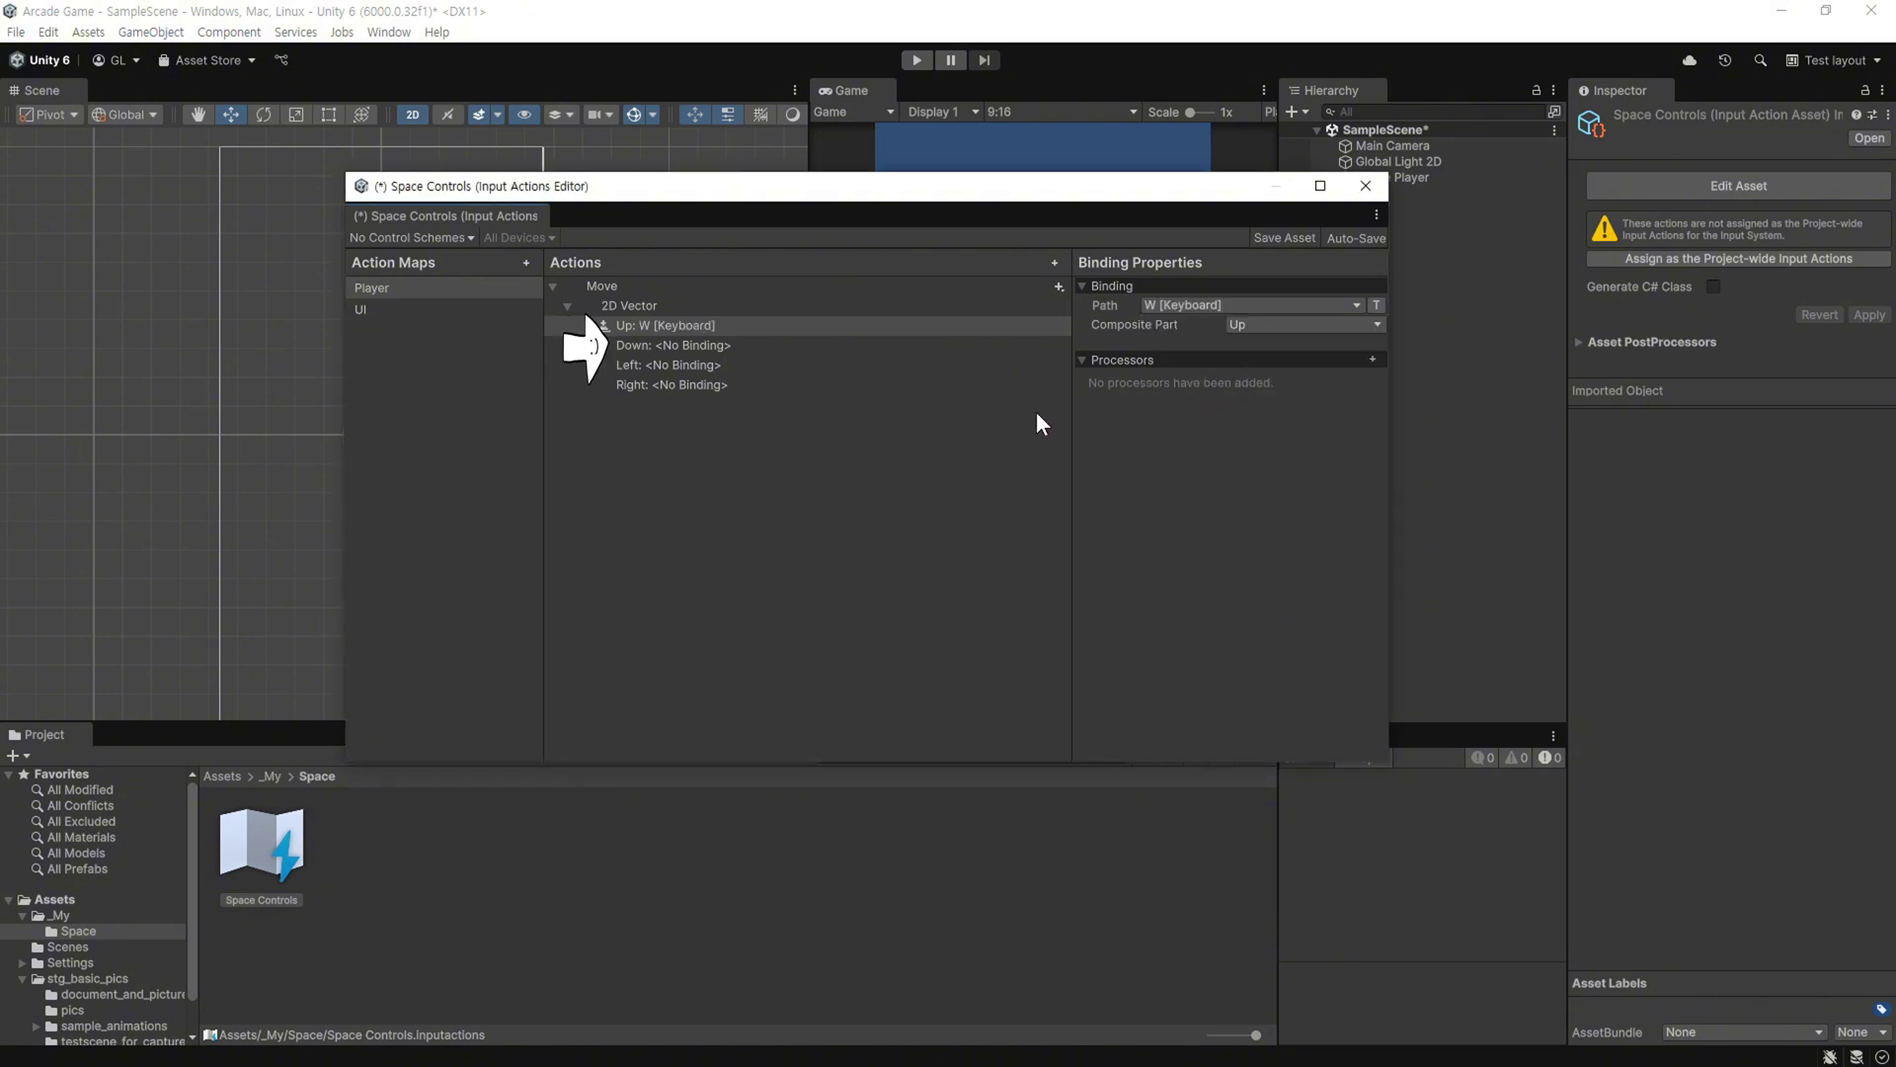
# - Bind Down to S, Left to A and Right to D [Keyboard]
pyautogui.click(750, 346)
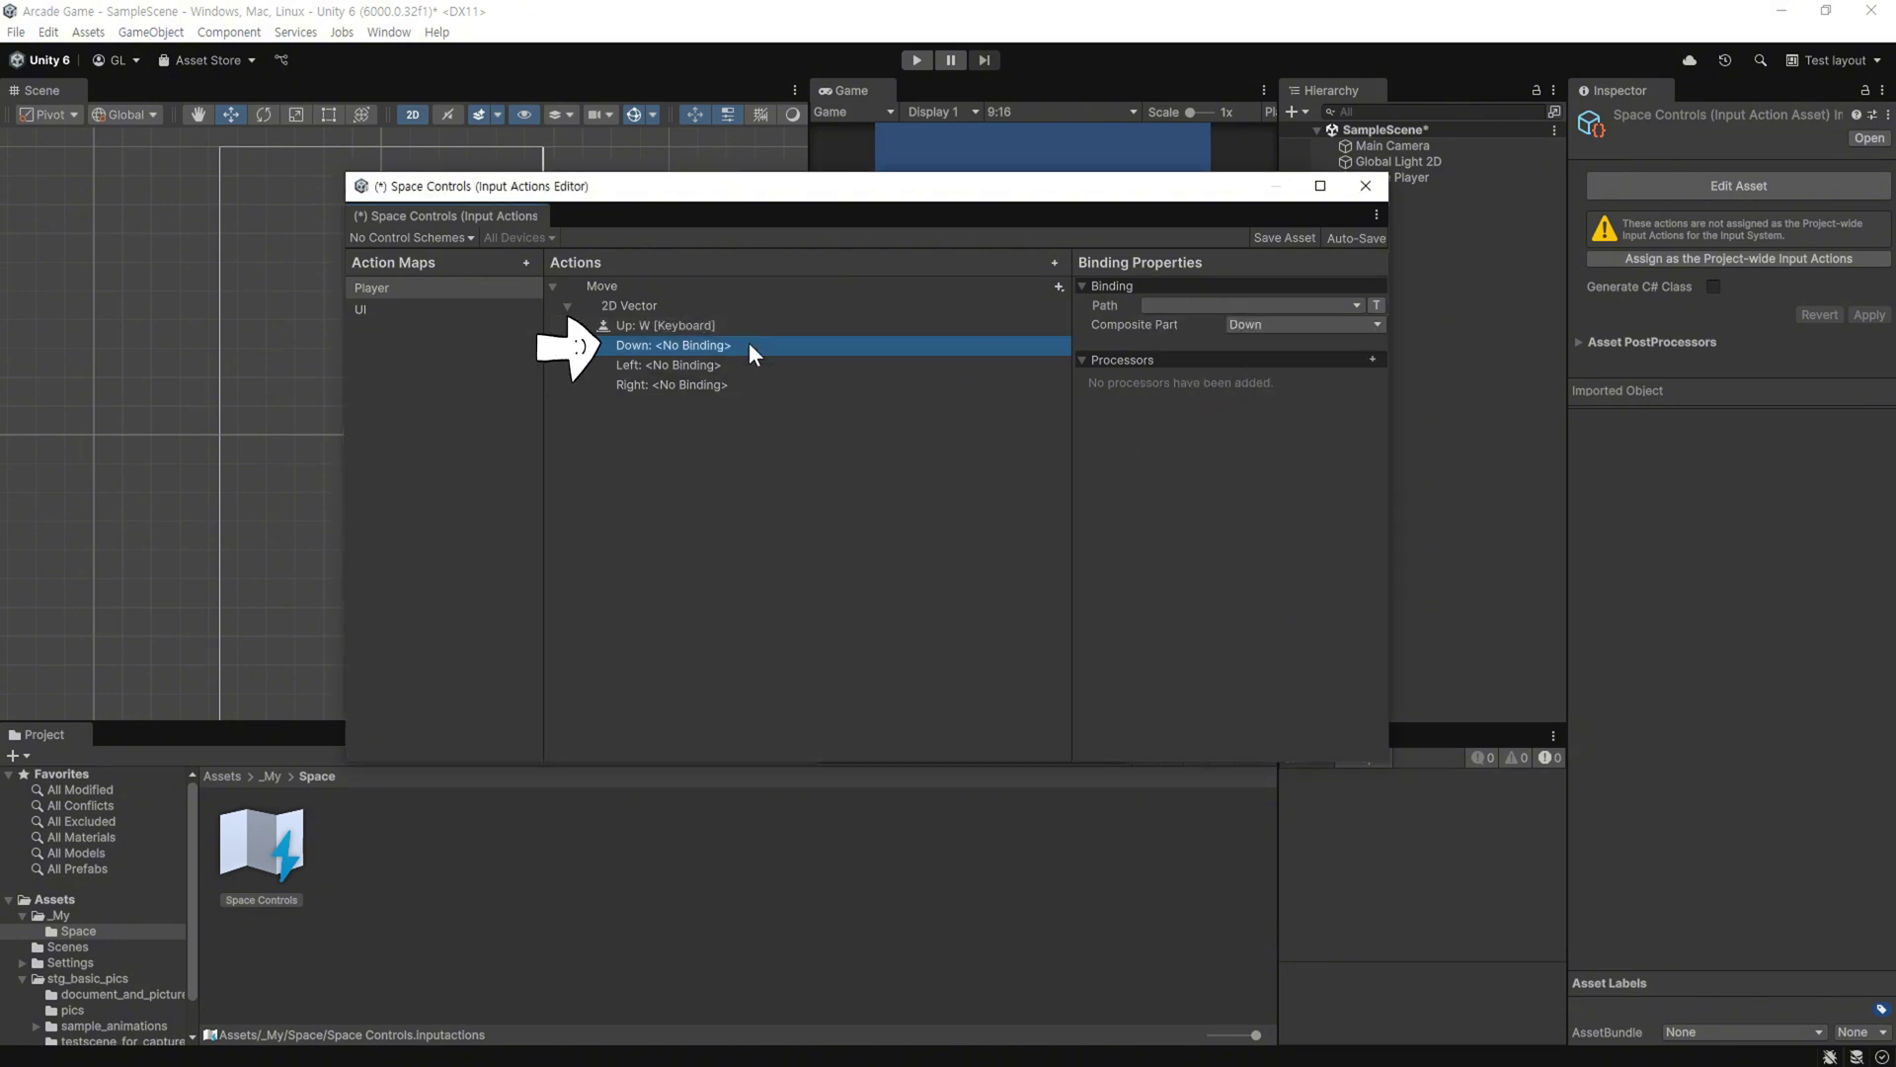
pyautogui.click(1189, 307)
pyautogui.write('s')
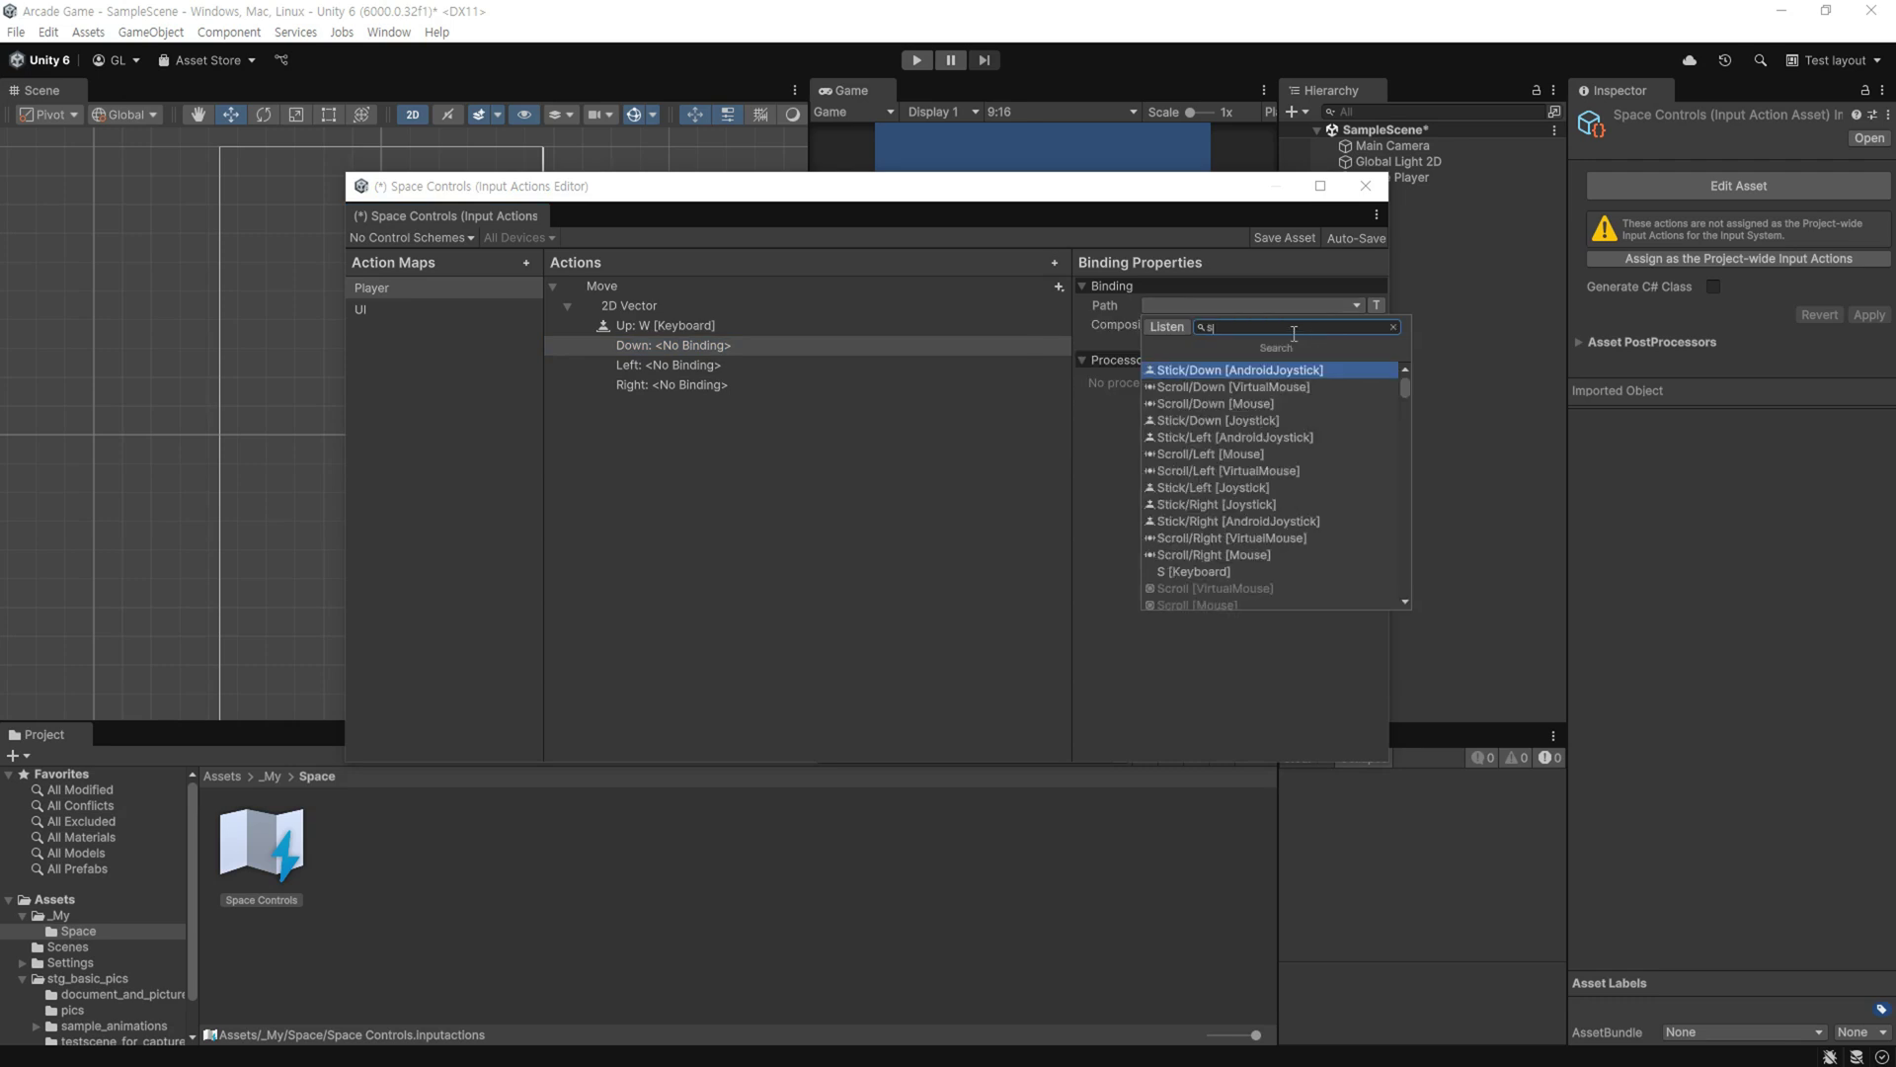
pyautogui.click(1262, 577)
pyautogui.click(741, 366)
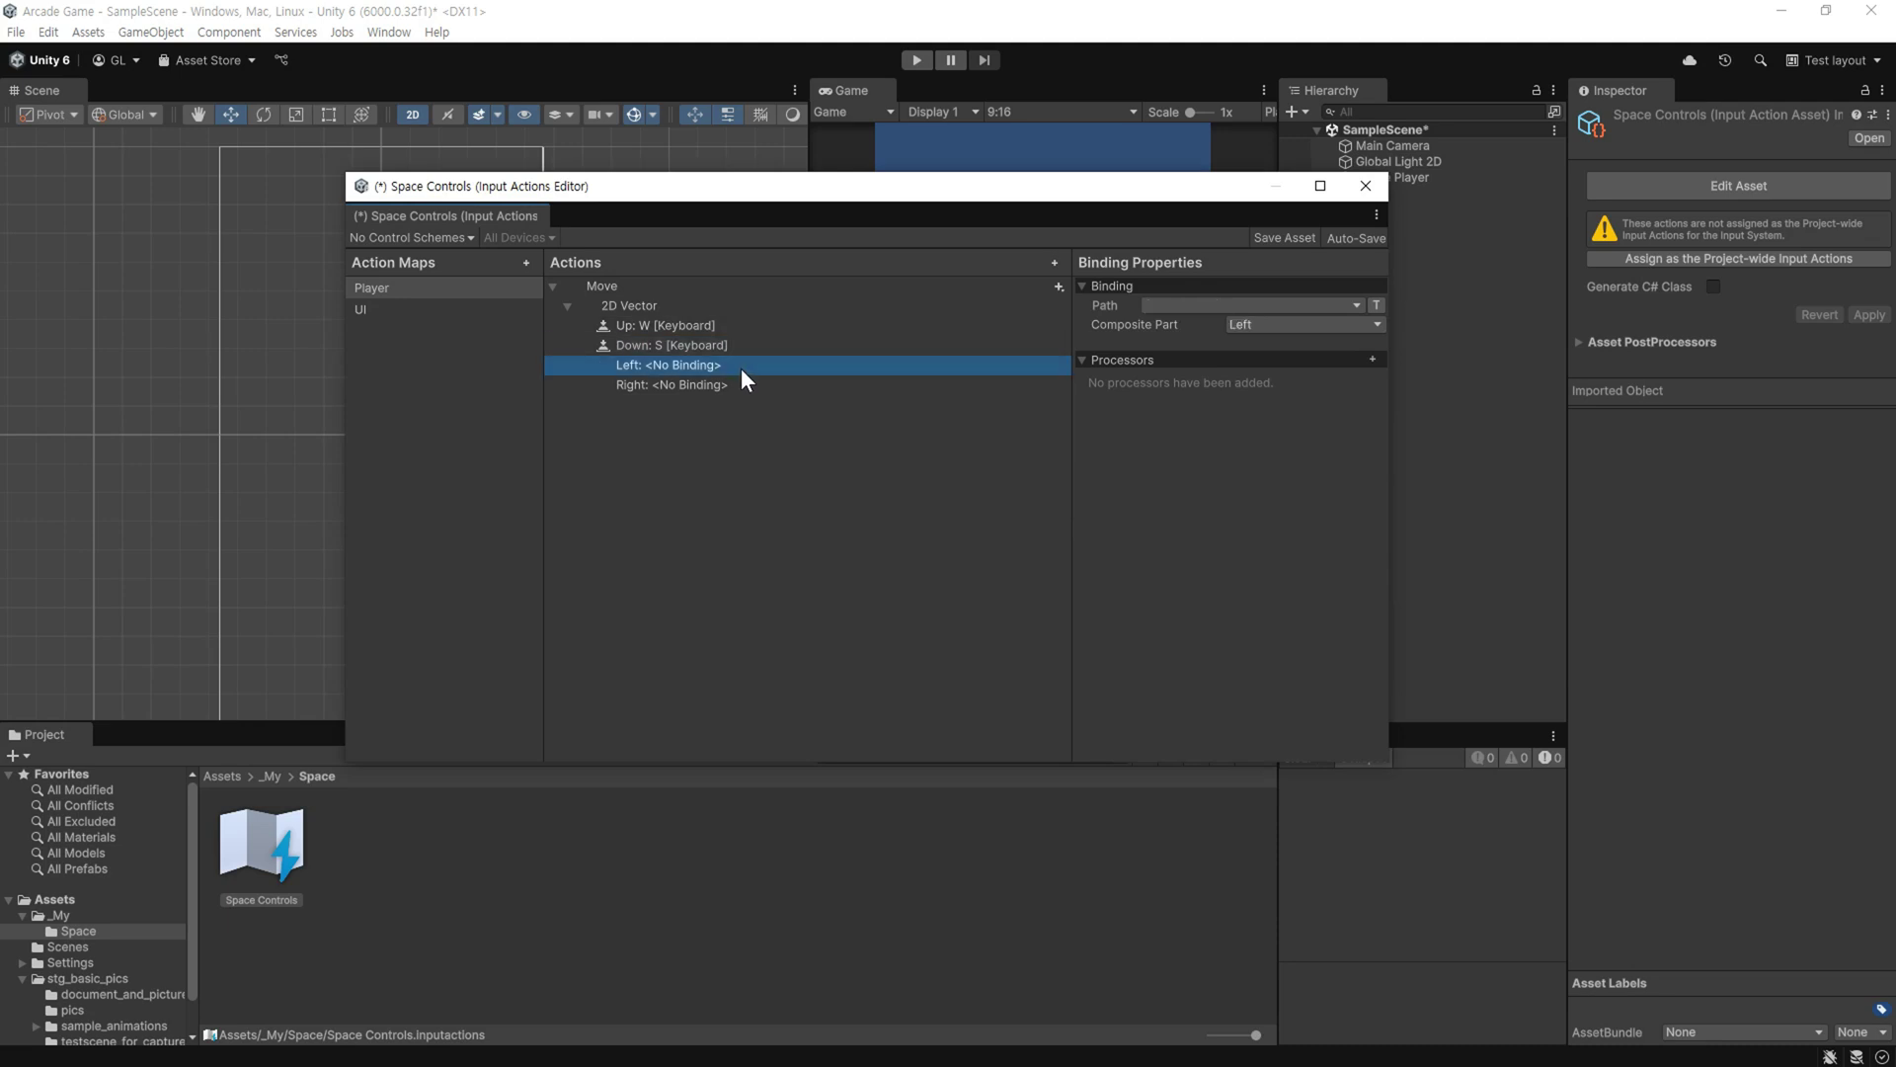
pyautogui.click(1182, 306)
pyautogui.write('a')
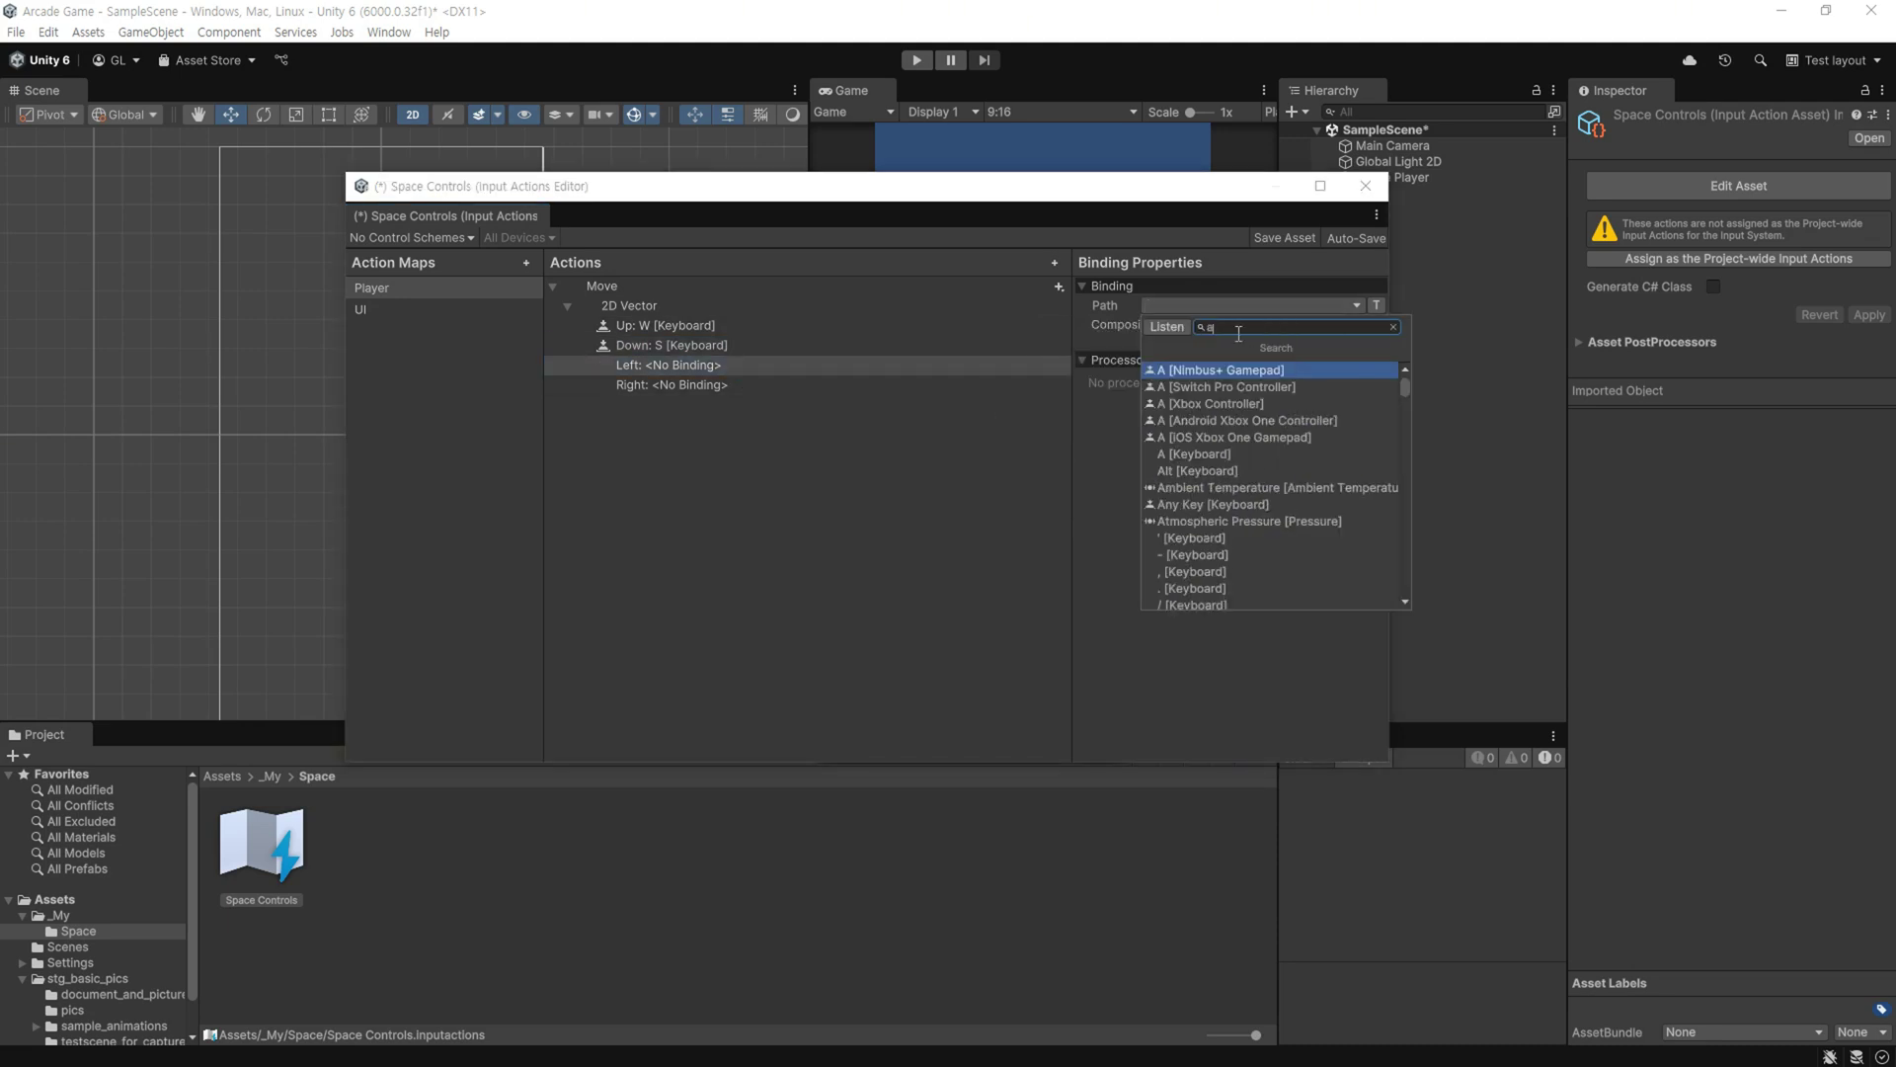
pyautogui.click(1247, 453)
pyautogui.click(705, 383)
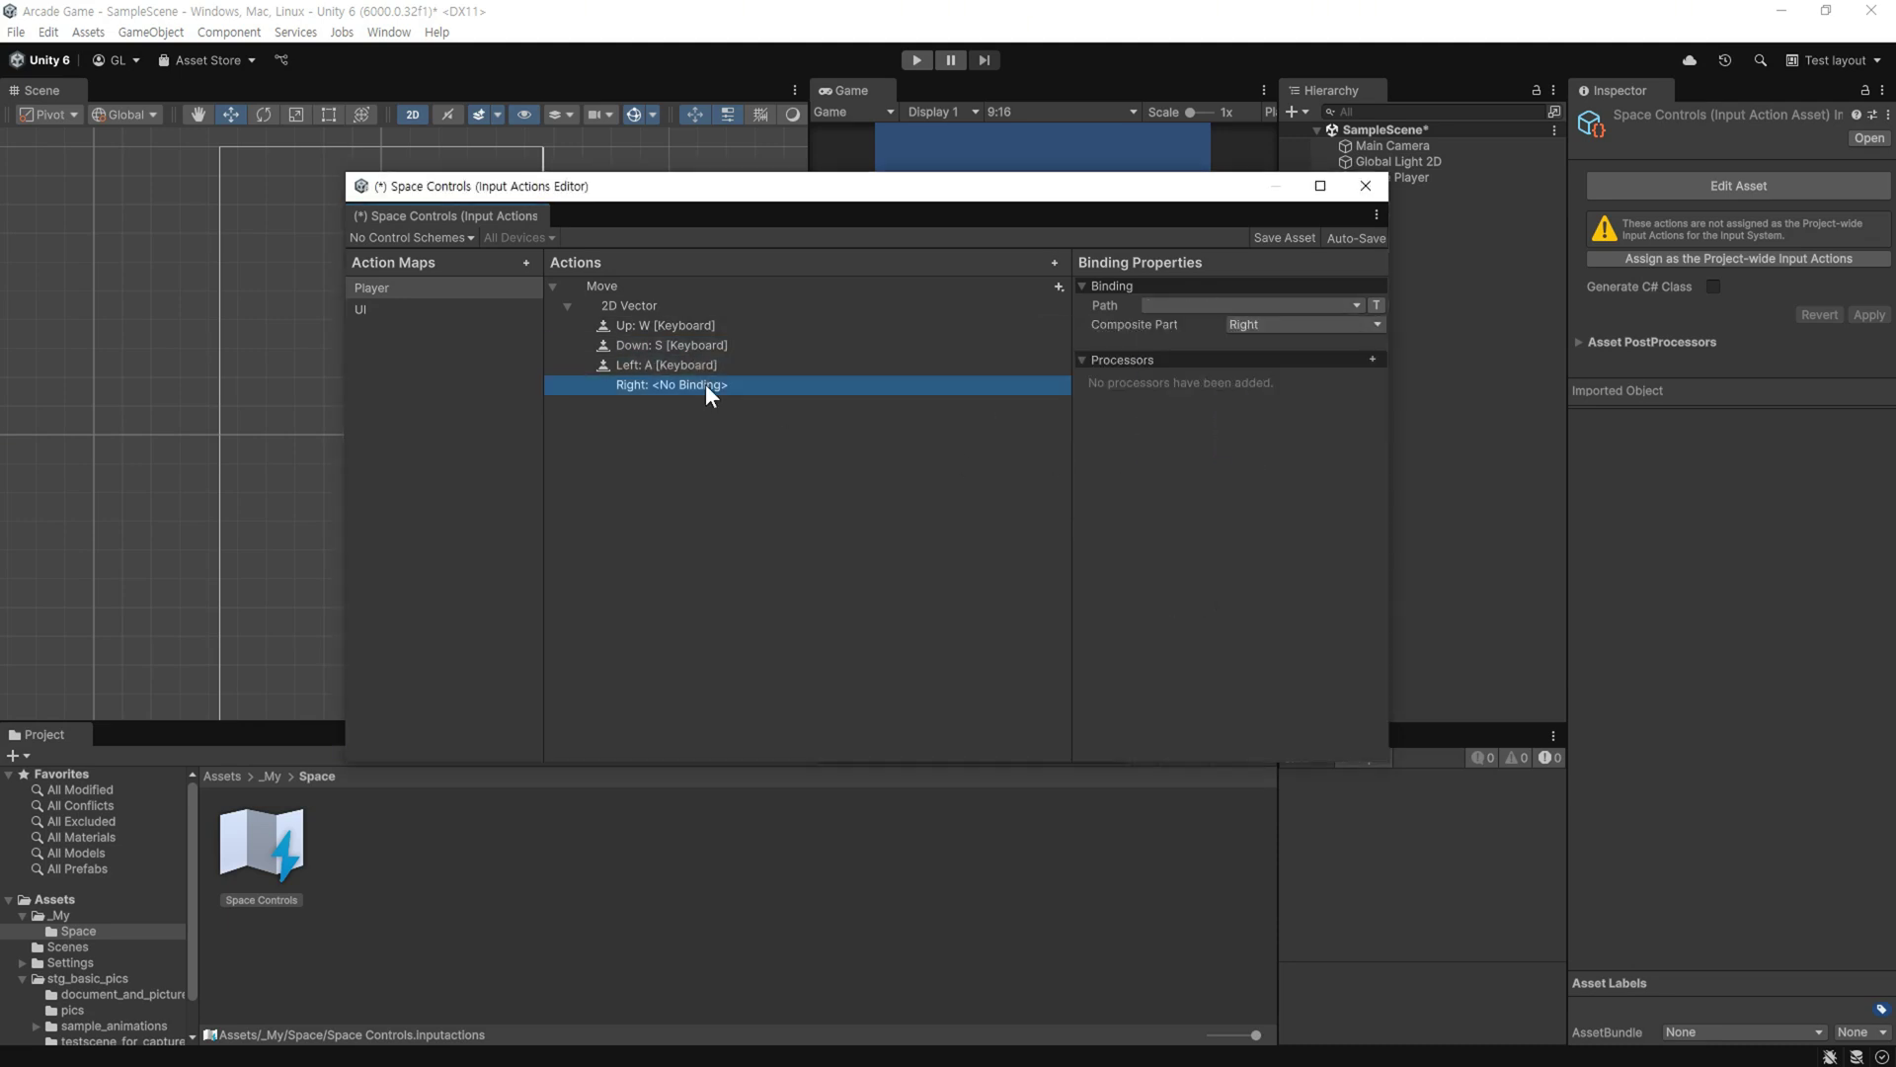
pyautogui.click(1207, 305)
pyautogui.write('d')
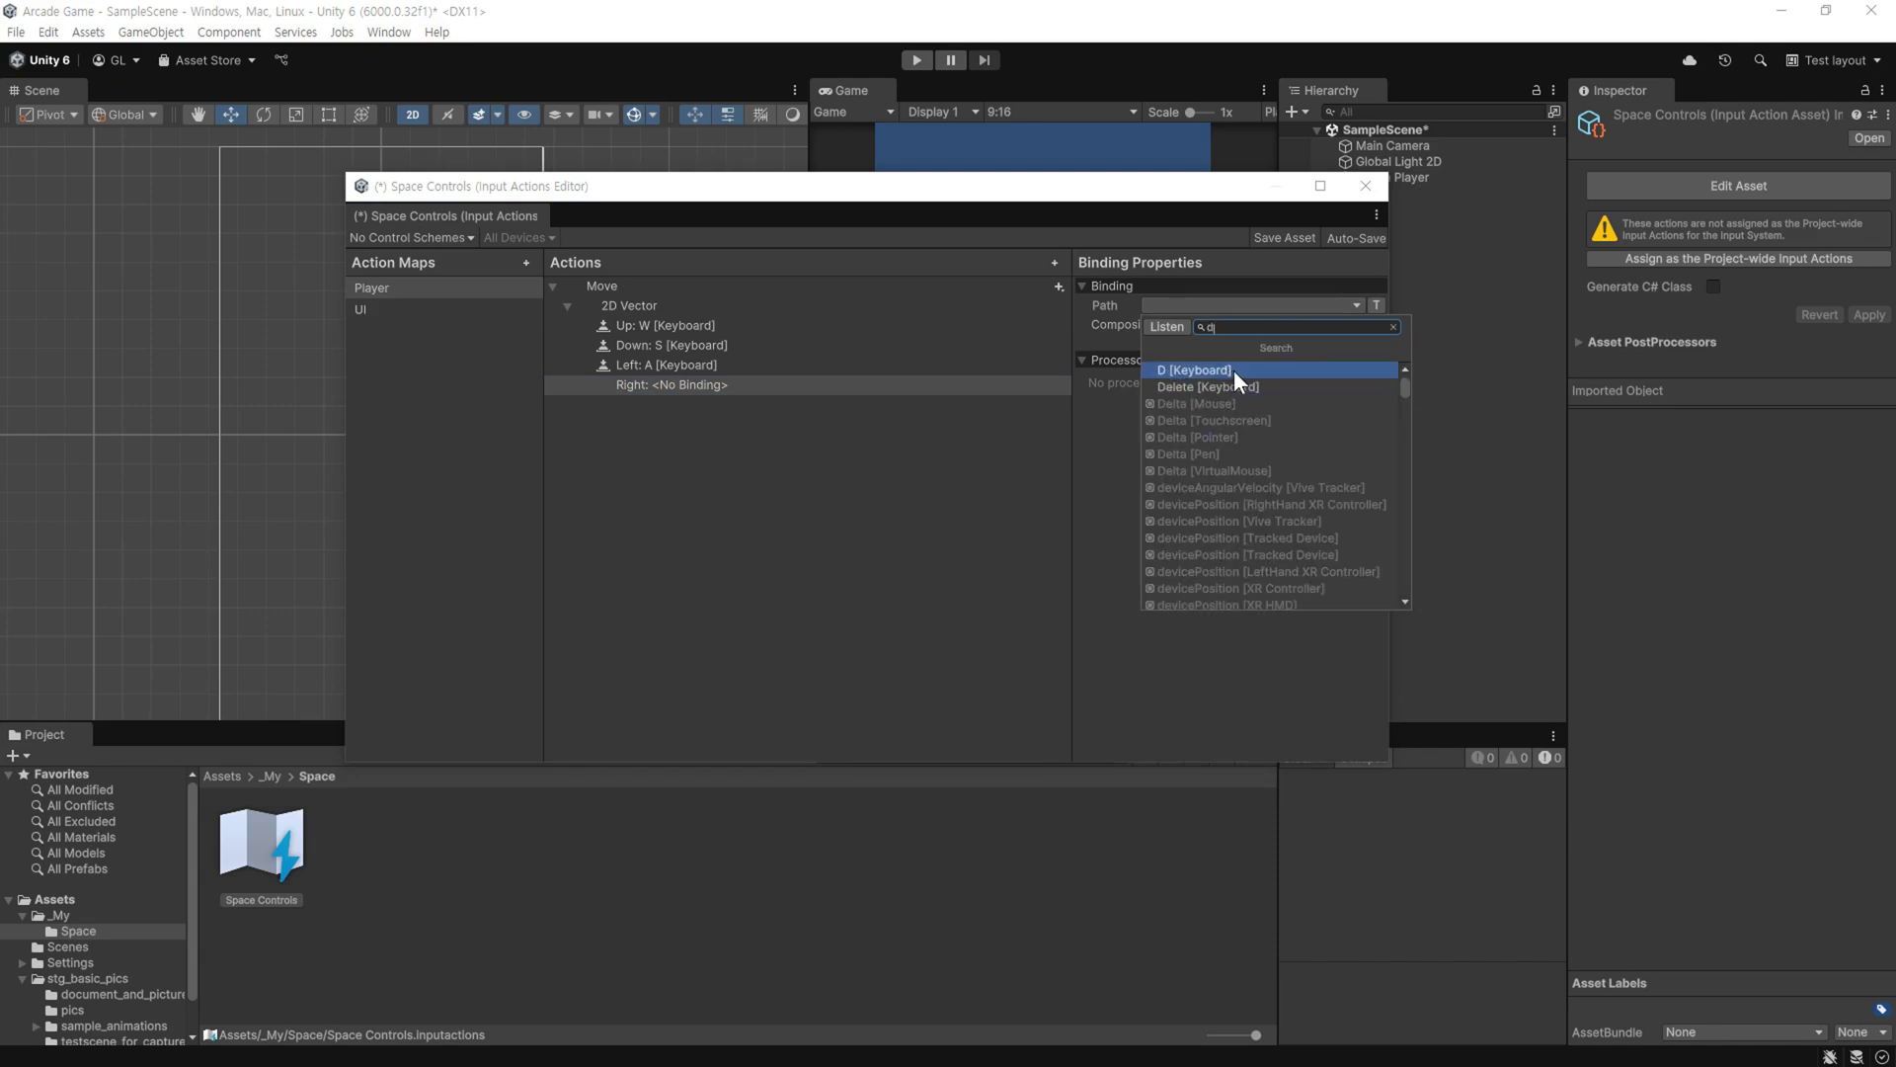
pyautogui.click(1245, 372)
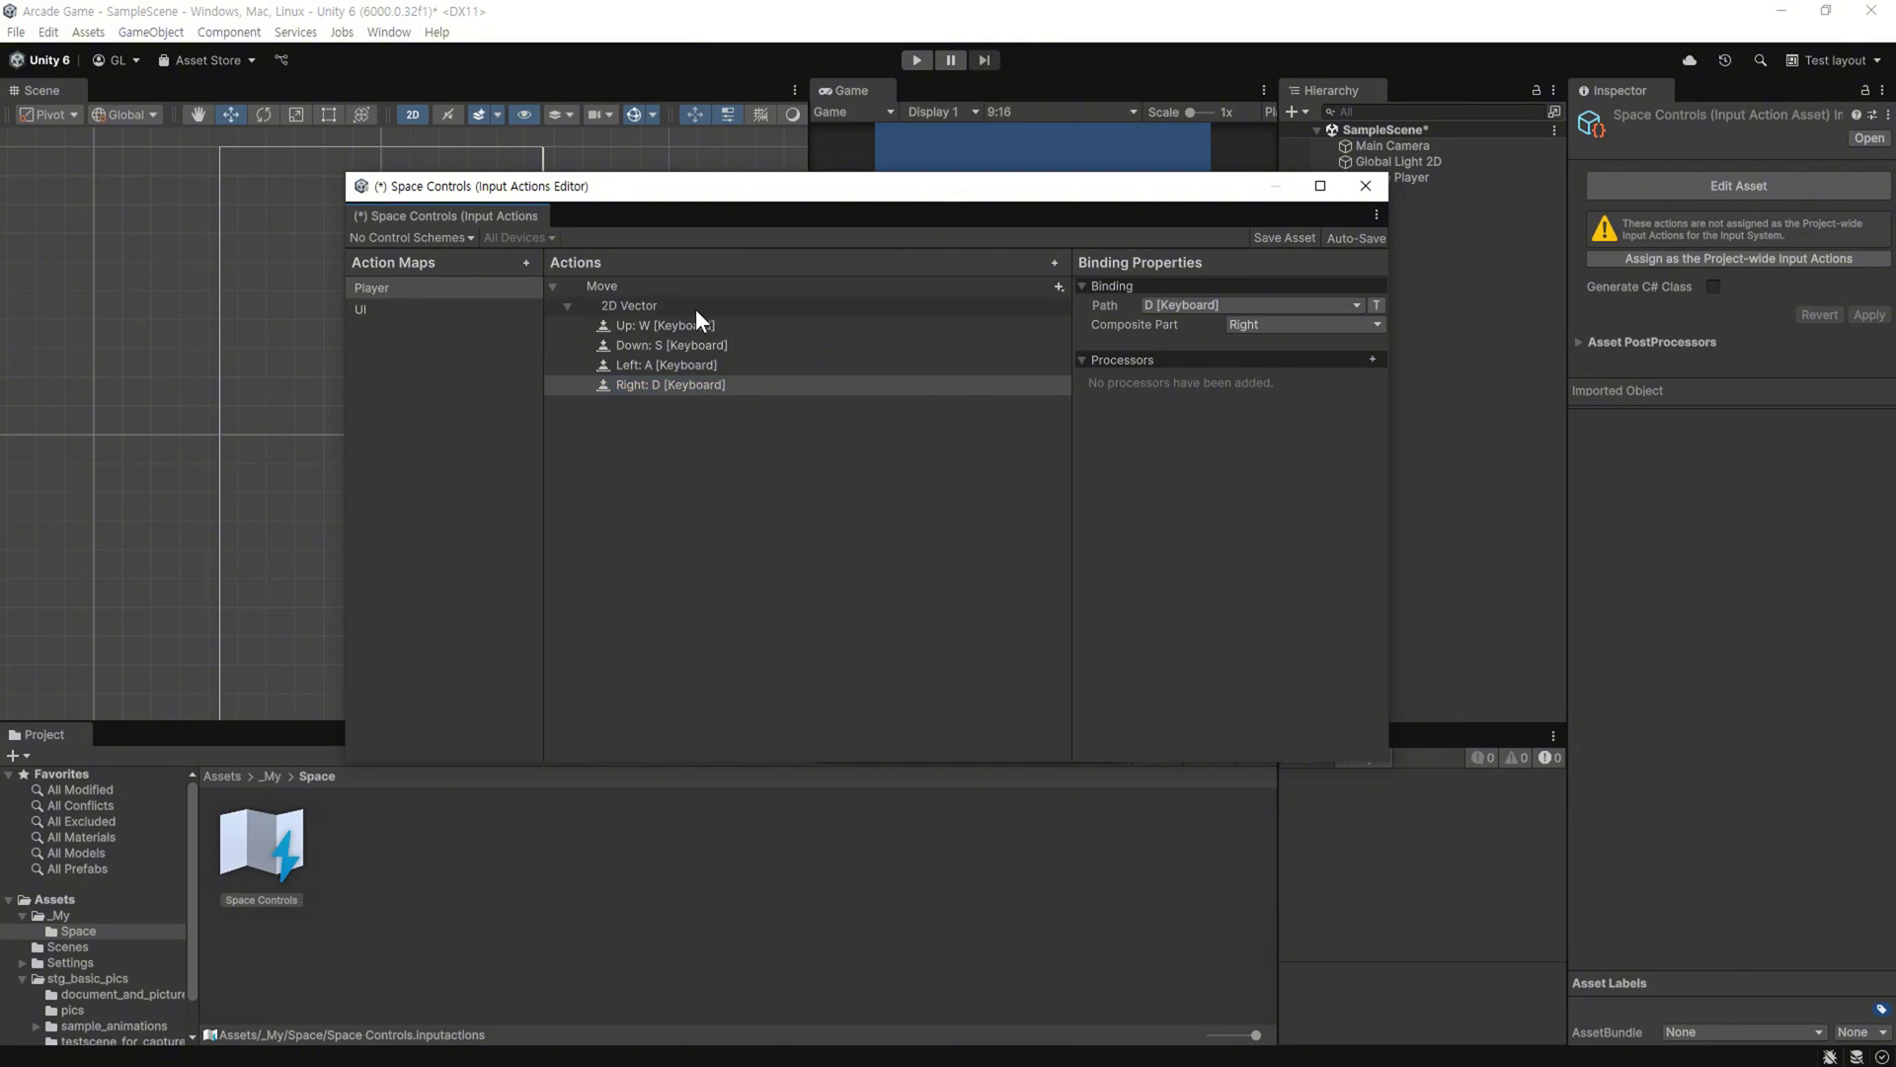
# - Add another one-modifier composite under Move, make it 2D Vector, and select its Up part
pyautogui.click(1058, 287)
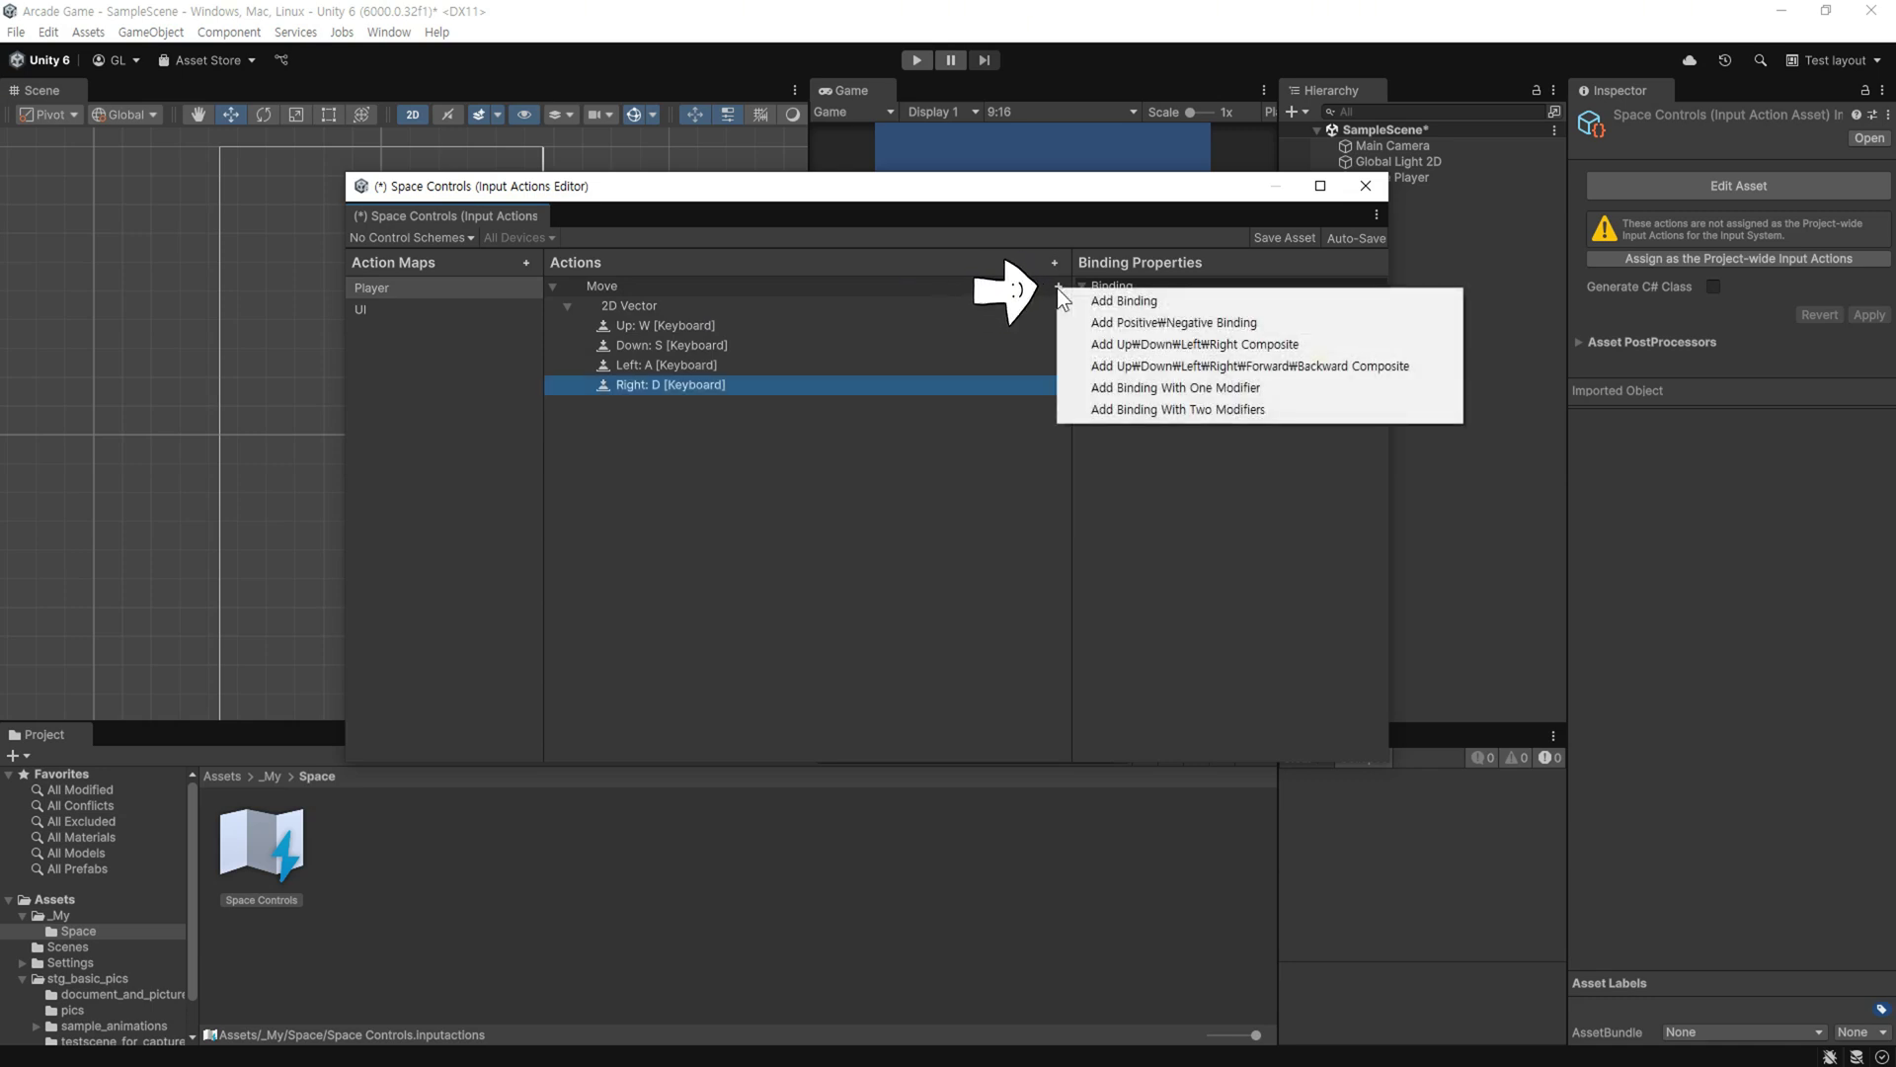
pyautogui.click(1305, 393)
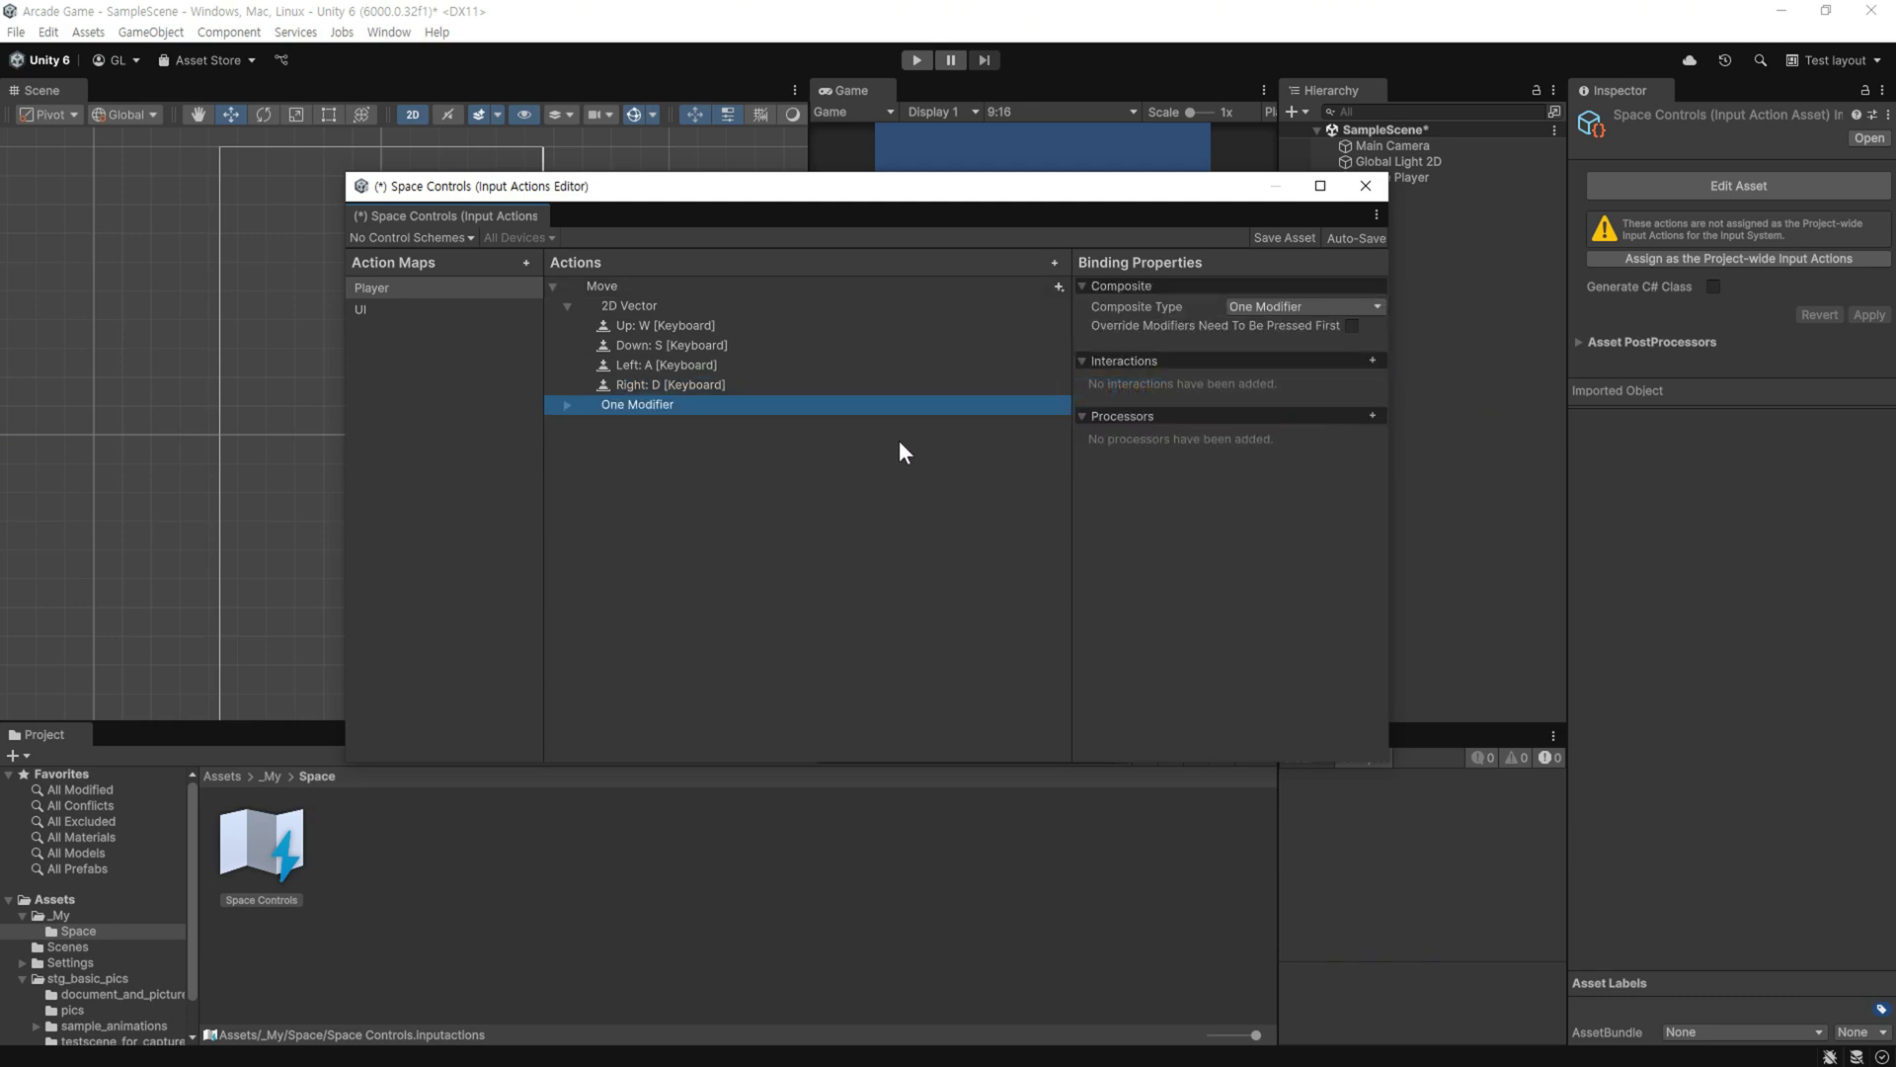
pyautogui.click(1274, 305)
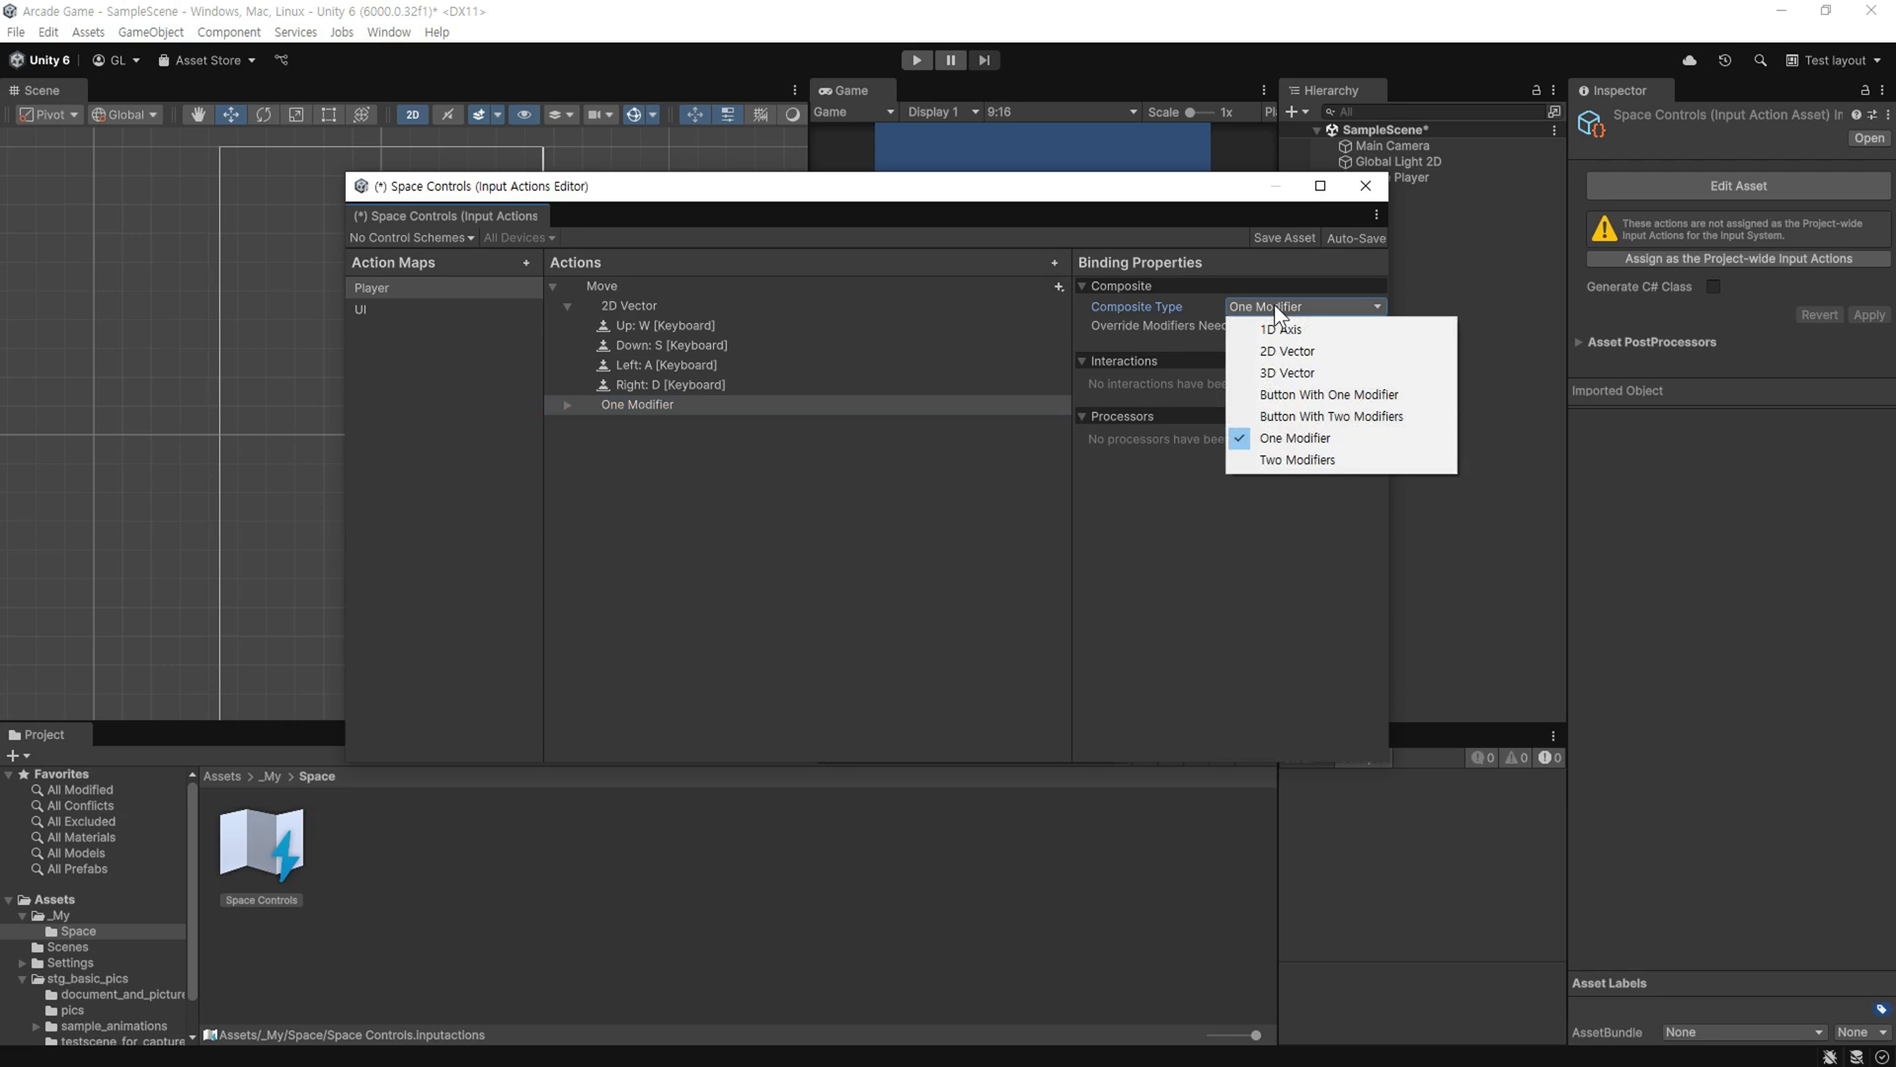
pyautogui.click(1339, 352)
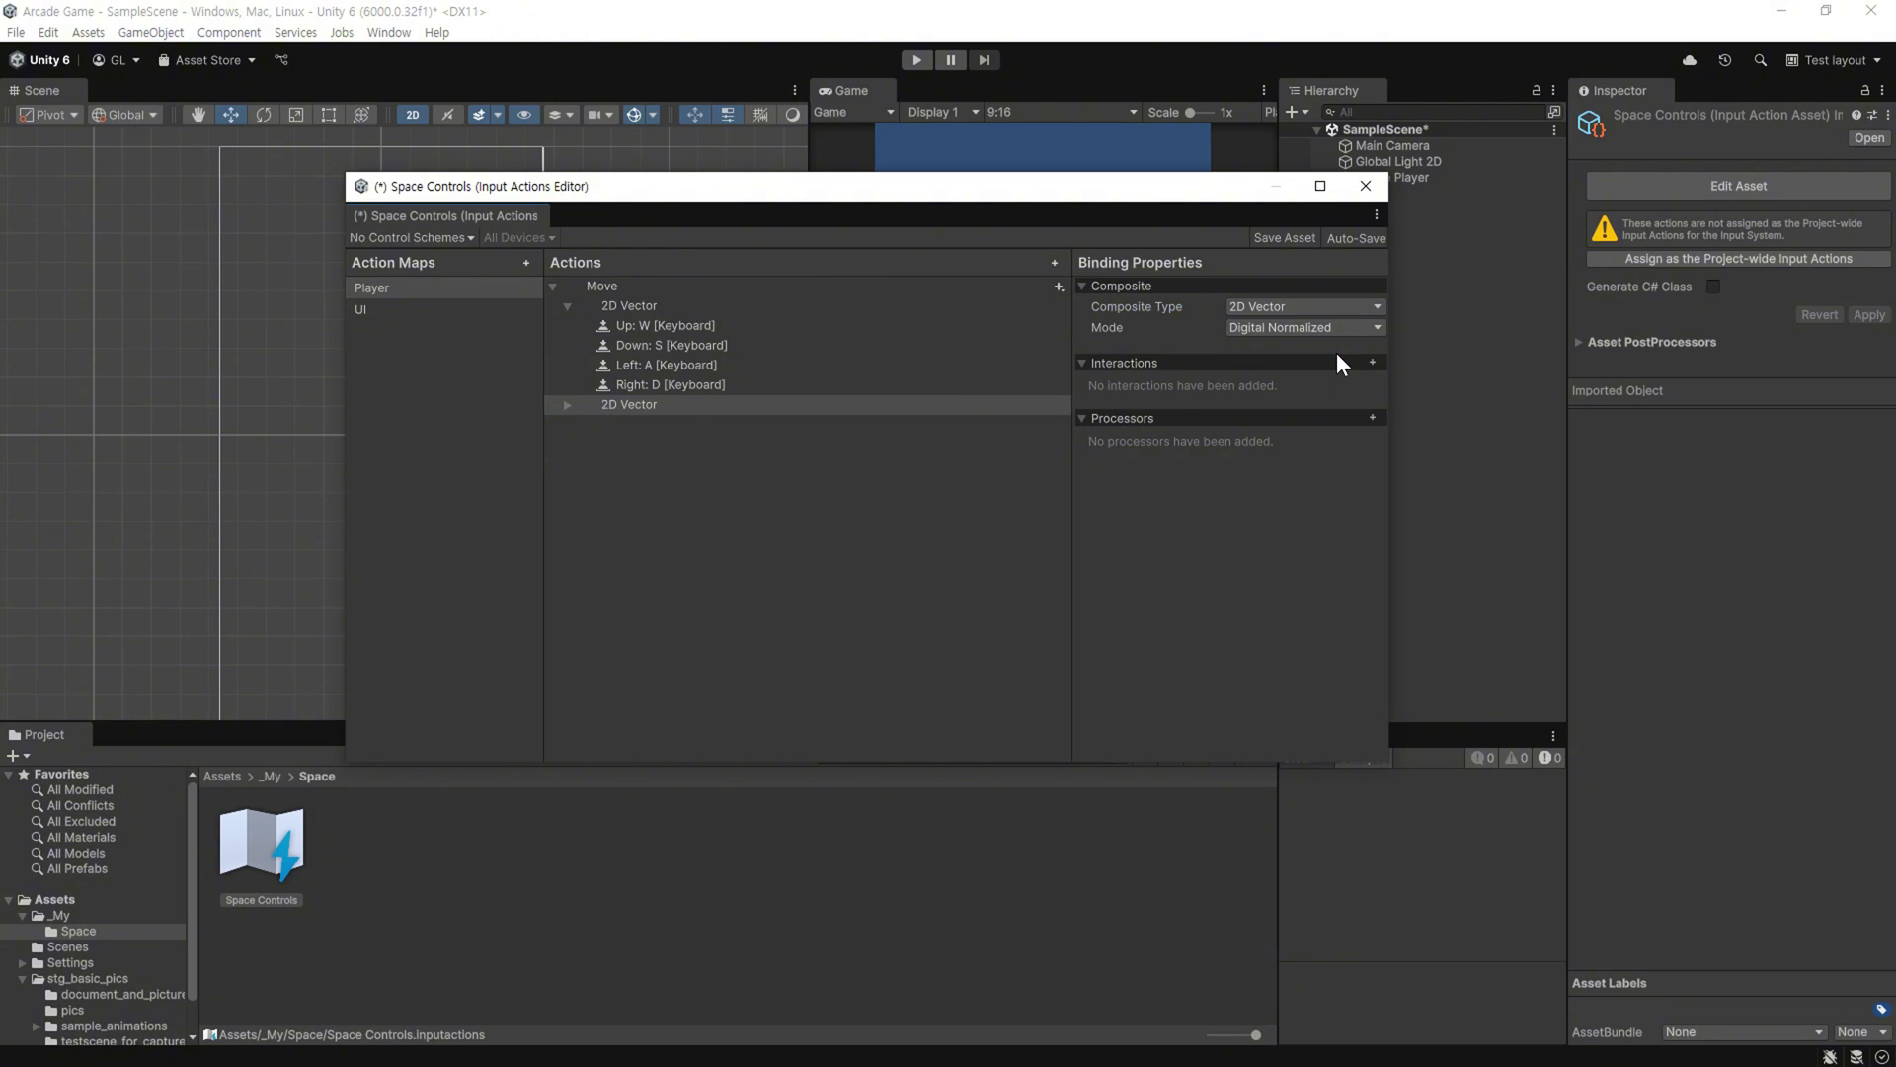
pyautogui.click(785, 409)
pyautogui.click(562, 411)
pyautogui.click(564, 405)
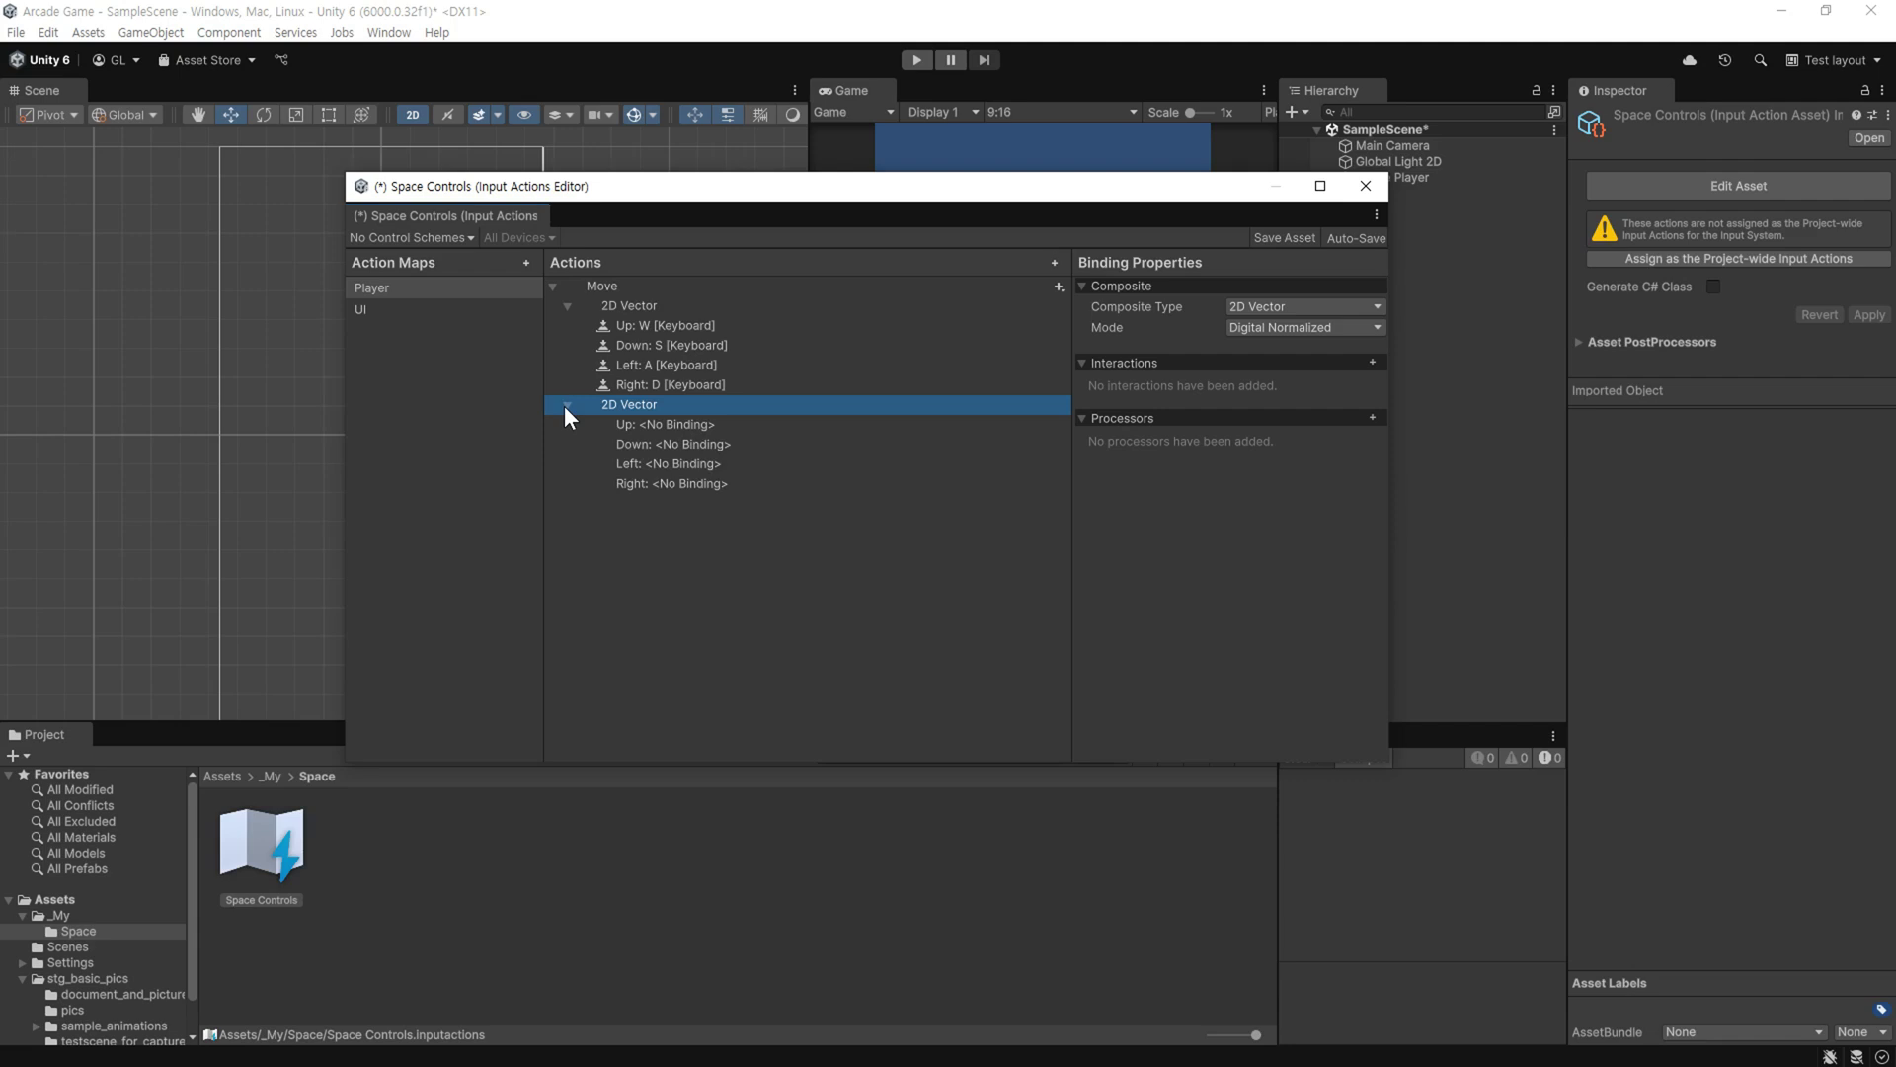
pyautogui.click(724, 423)
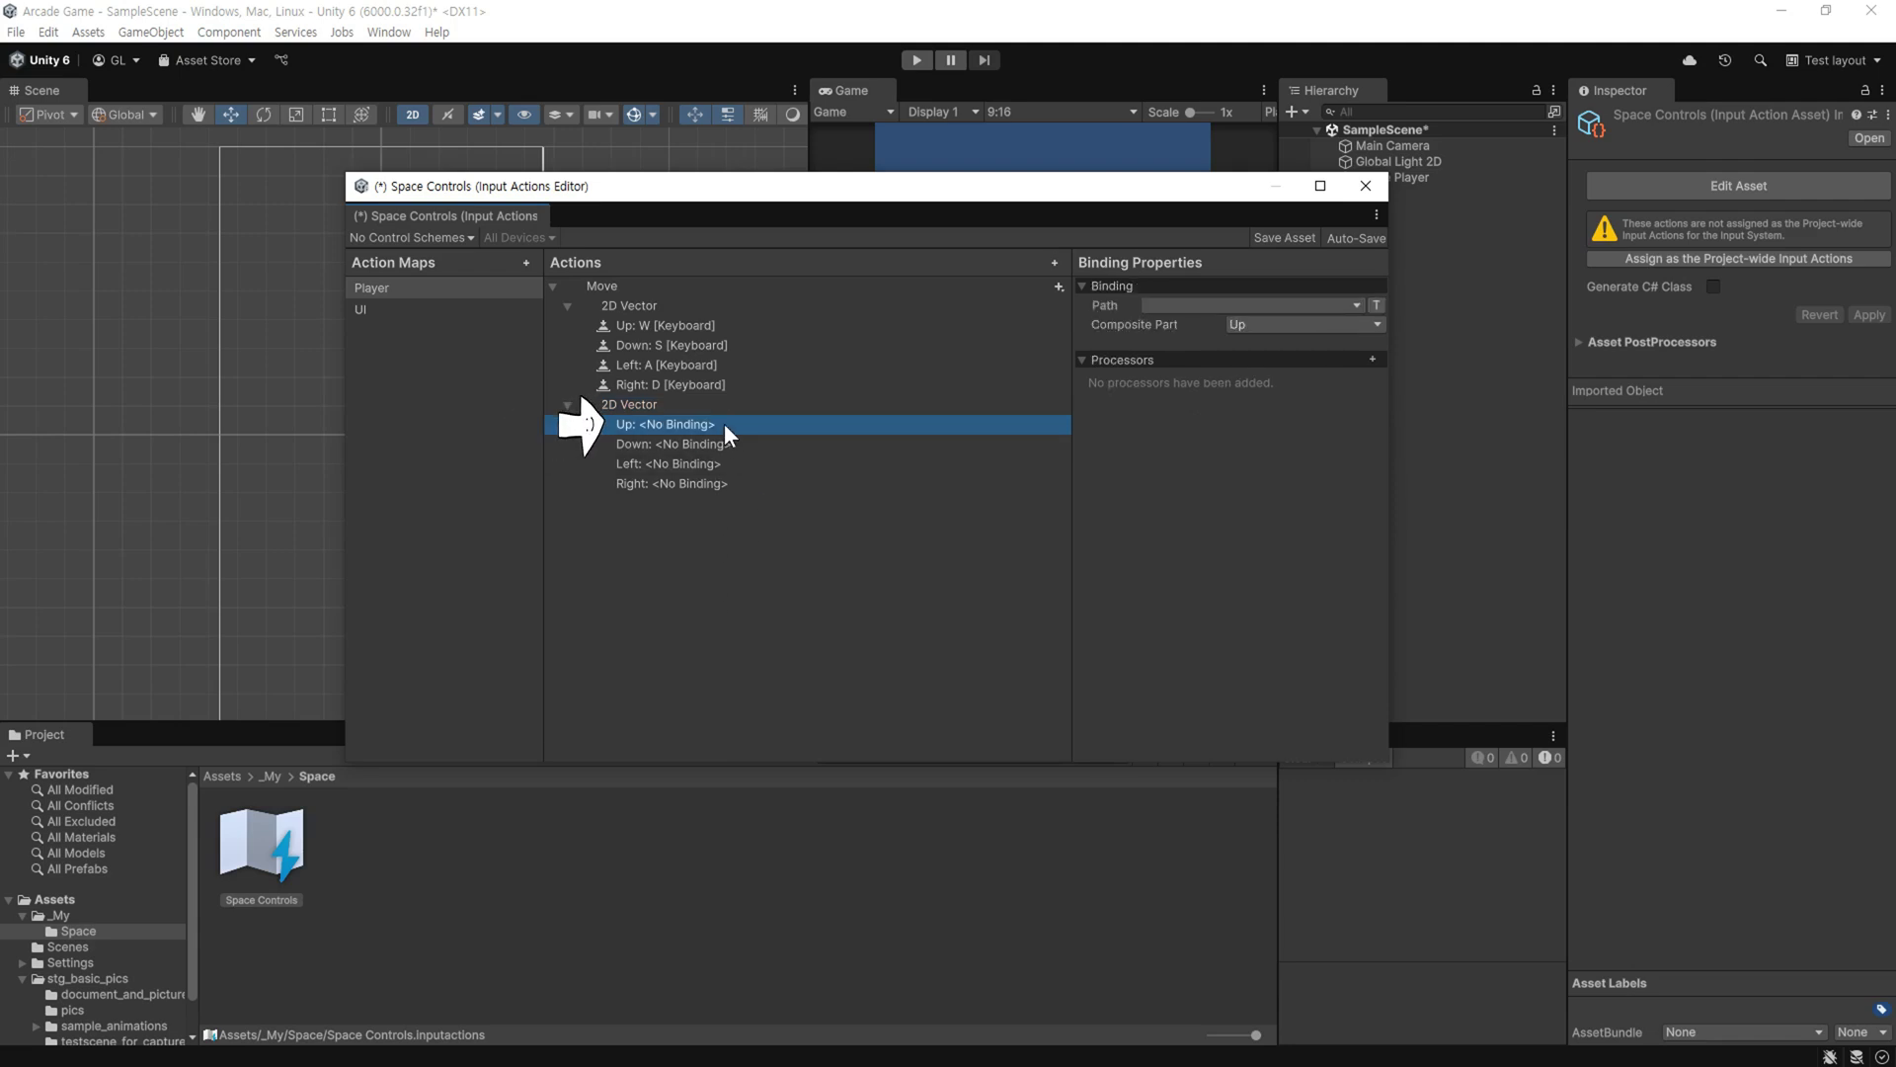
# - Bind the new composite's Up and Down parts to Up Arrow and Down Arrow using Listen
pyautogui.click(1197, 305)
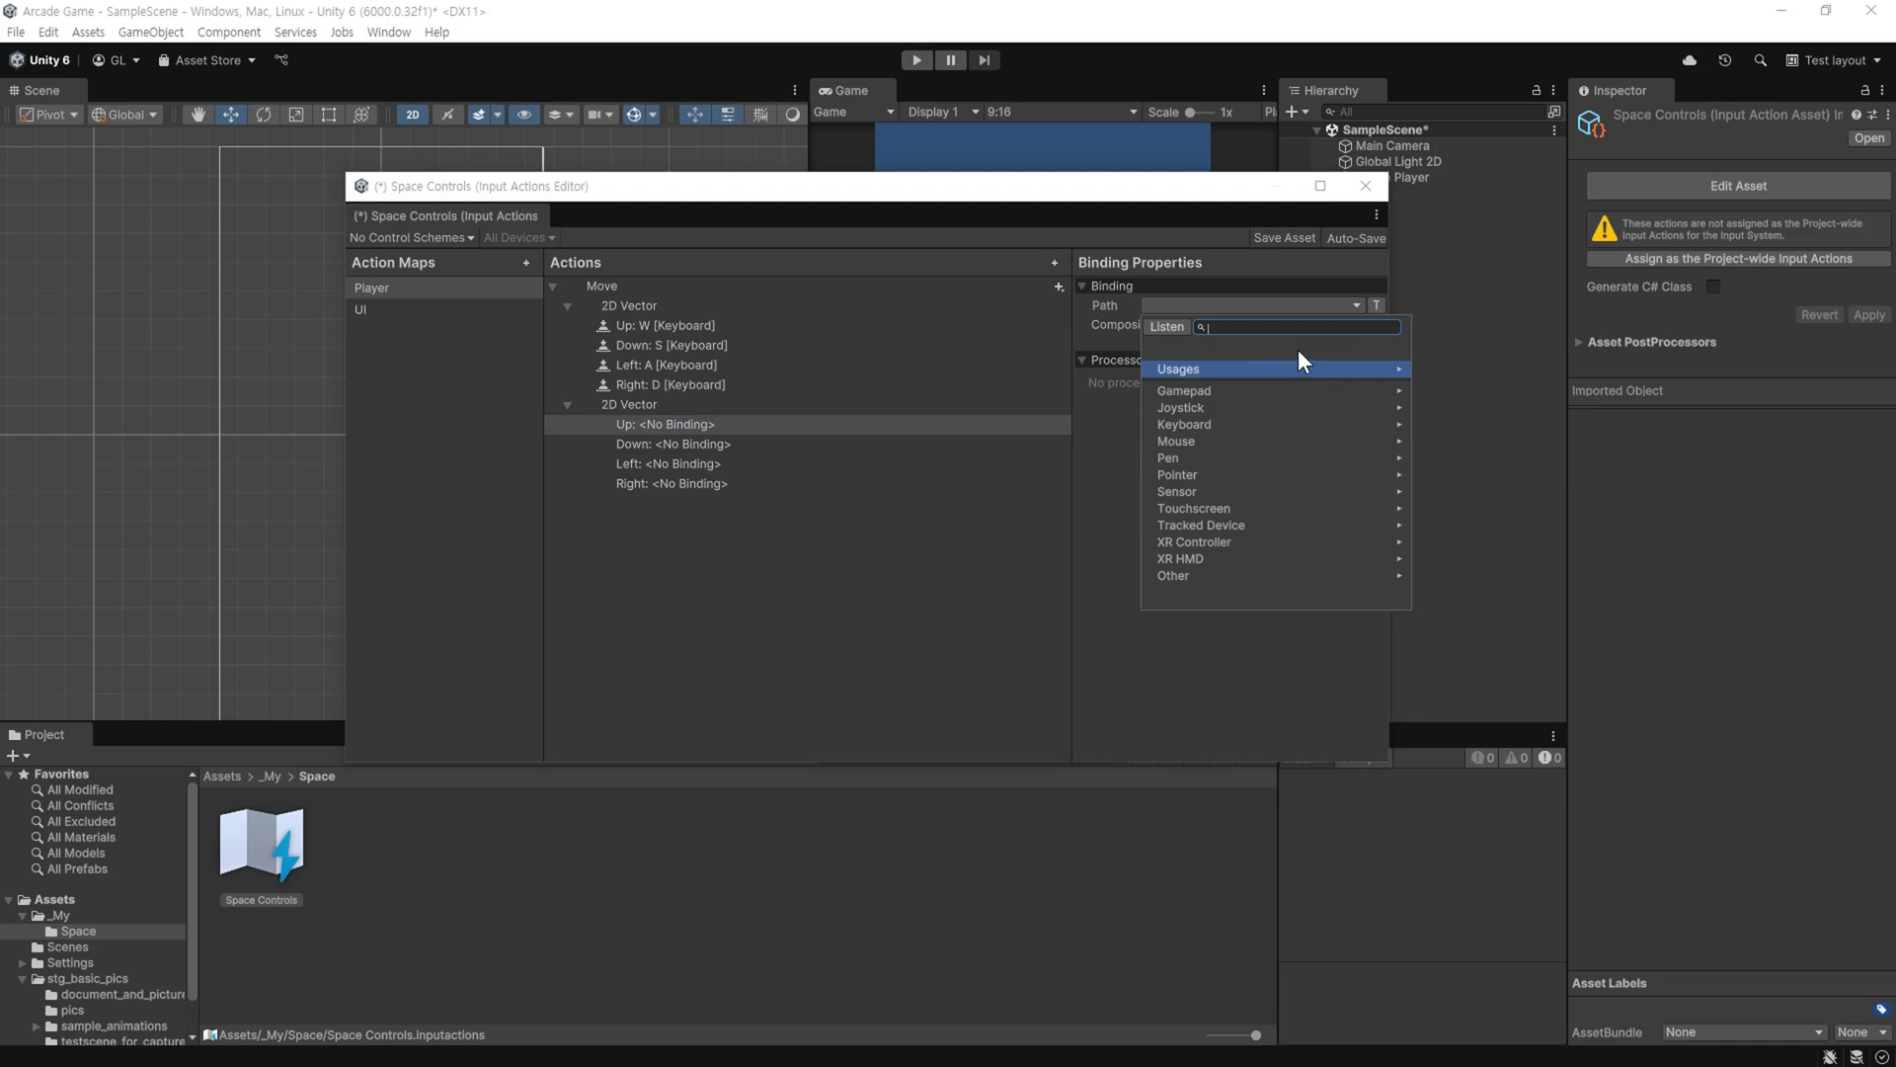
pyautogui.click(1166, 326)
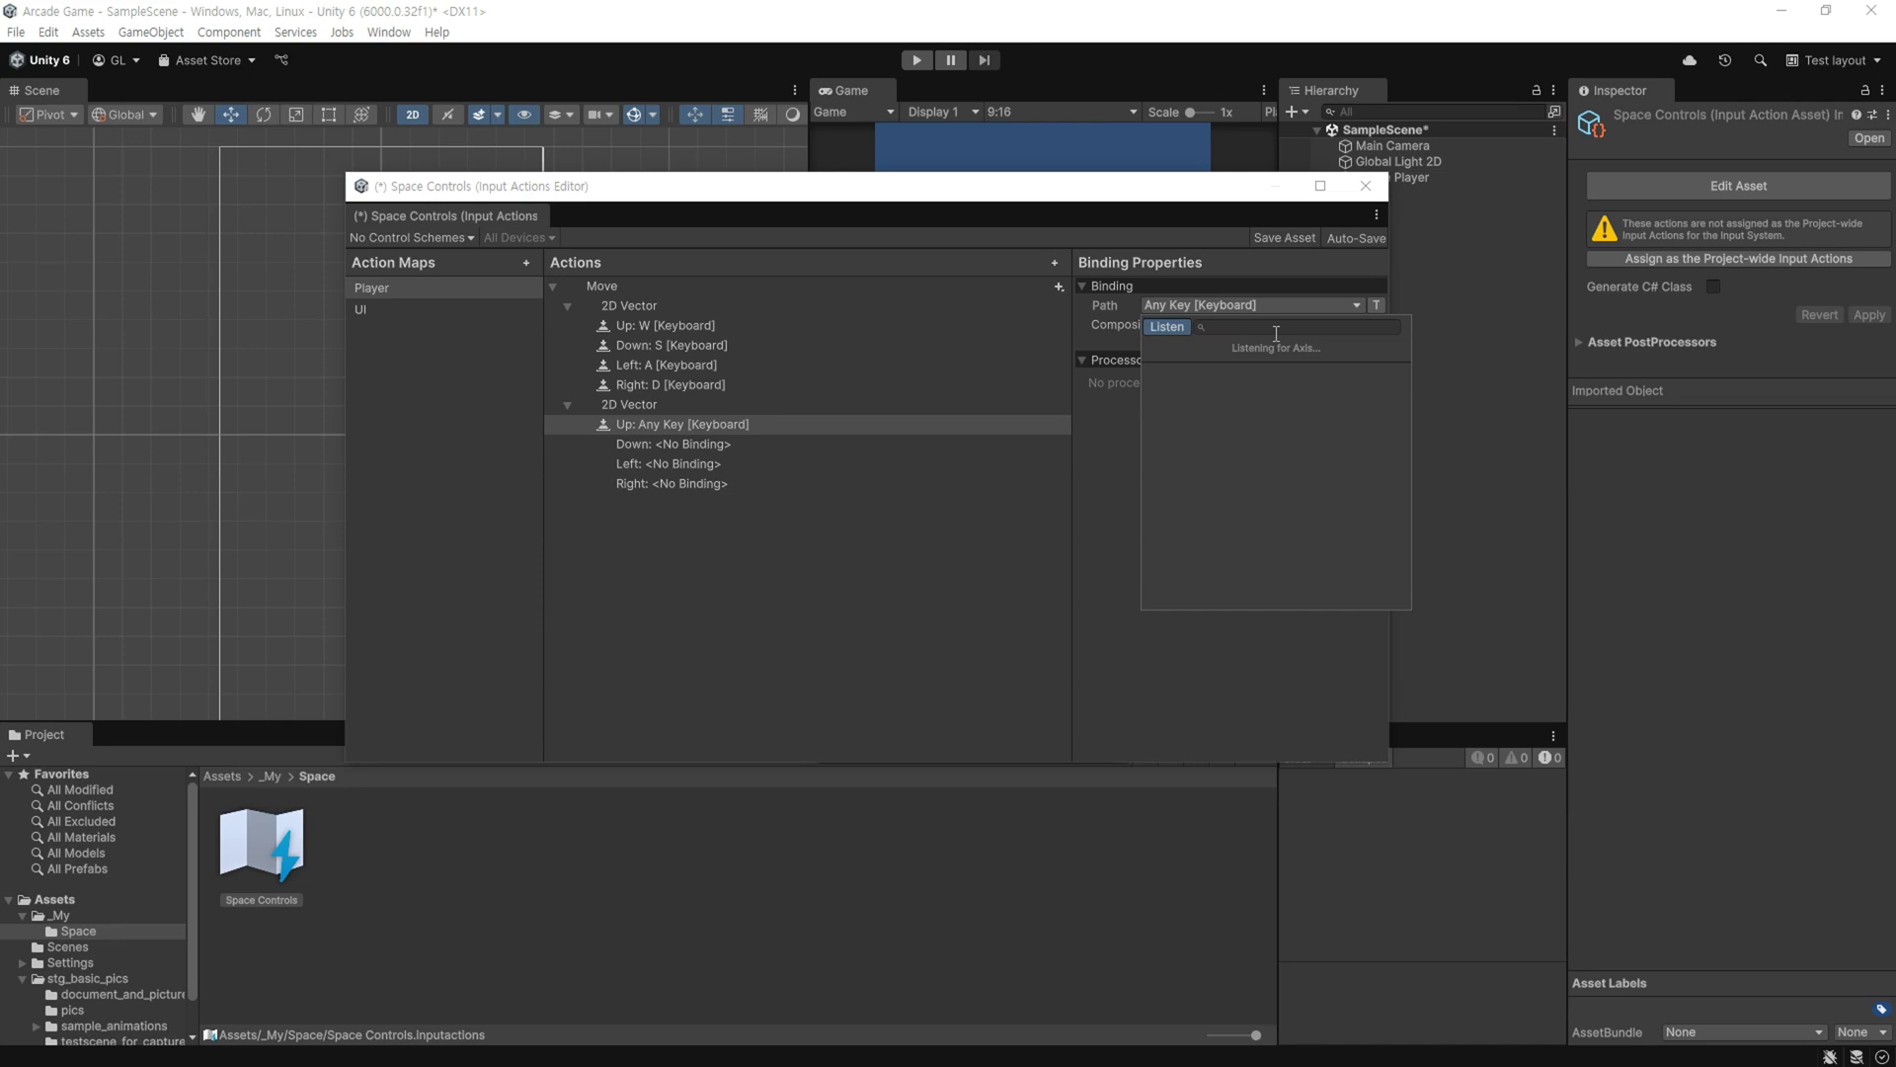
pyautogui.press('Up')
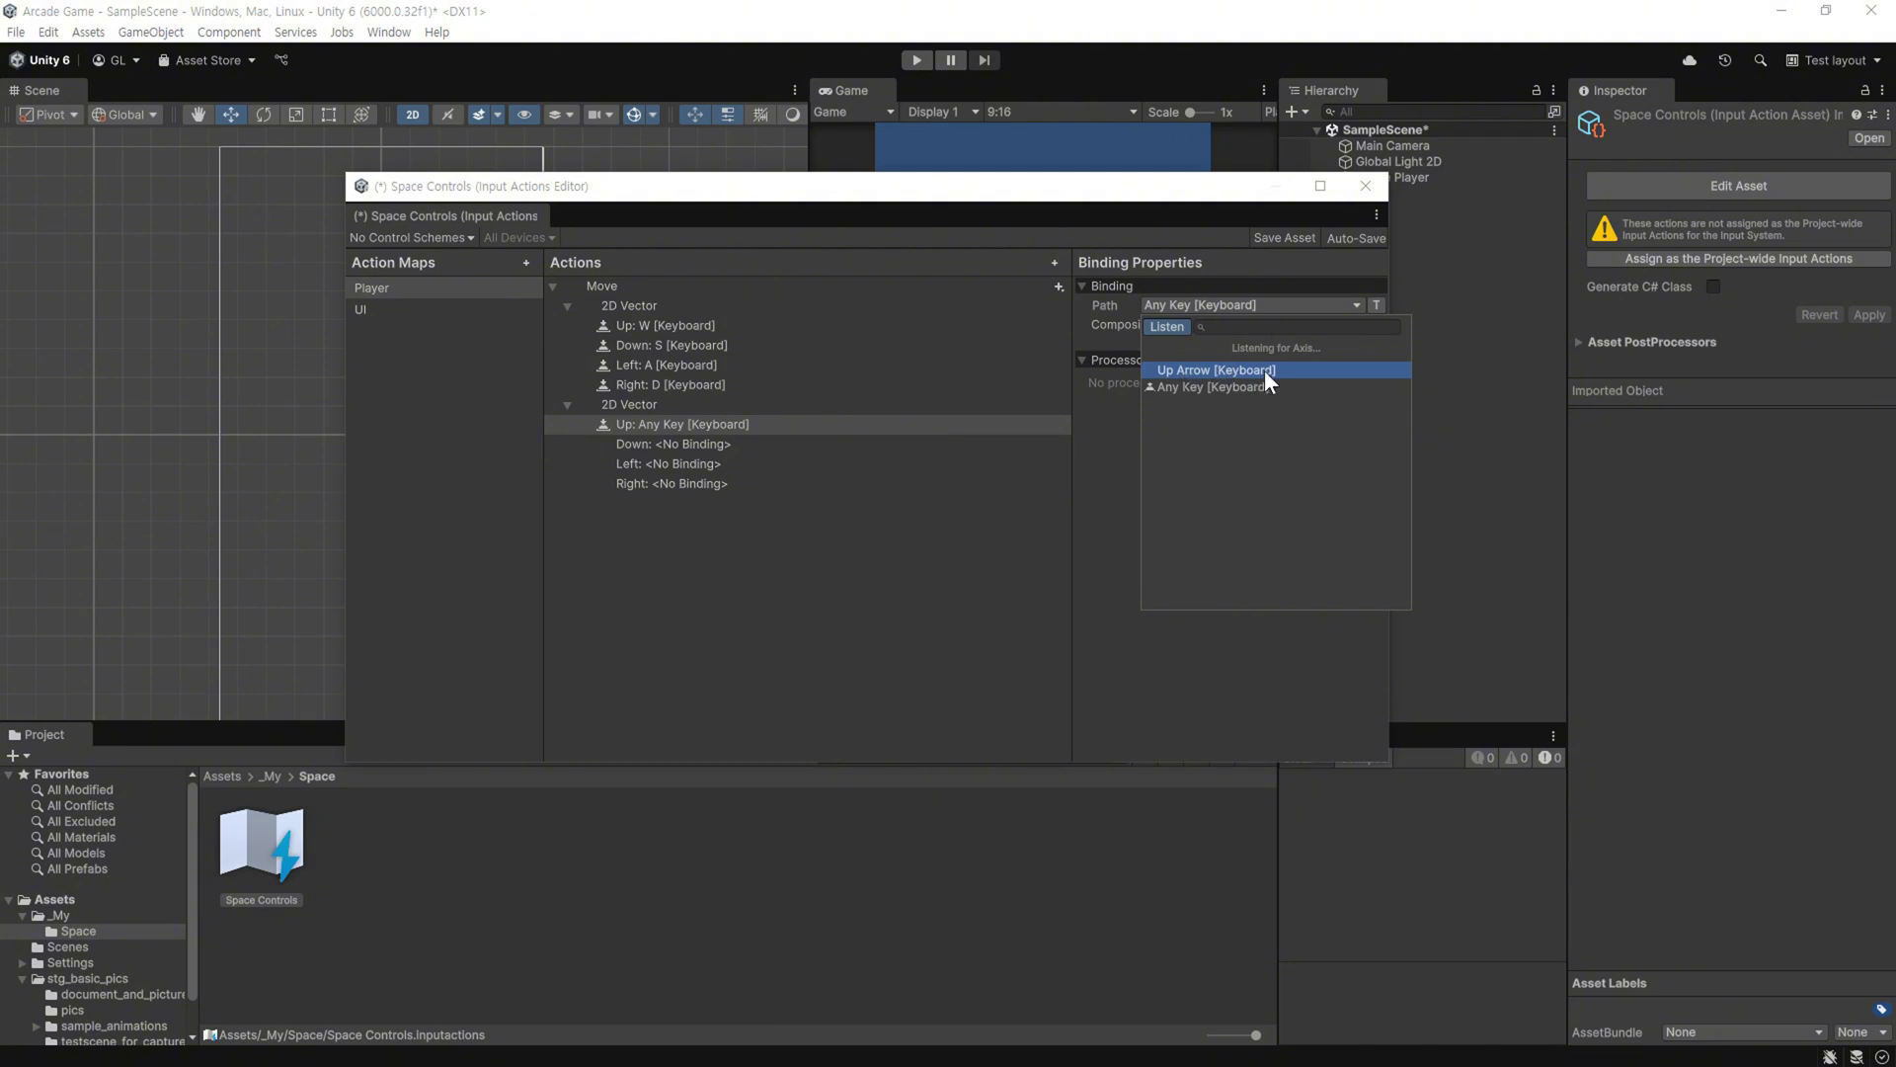
pyautogui.click(1264, 369)
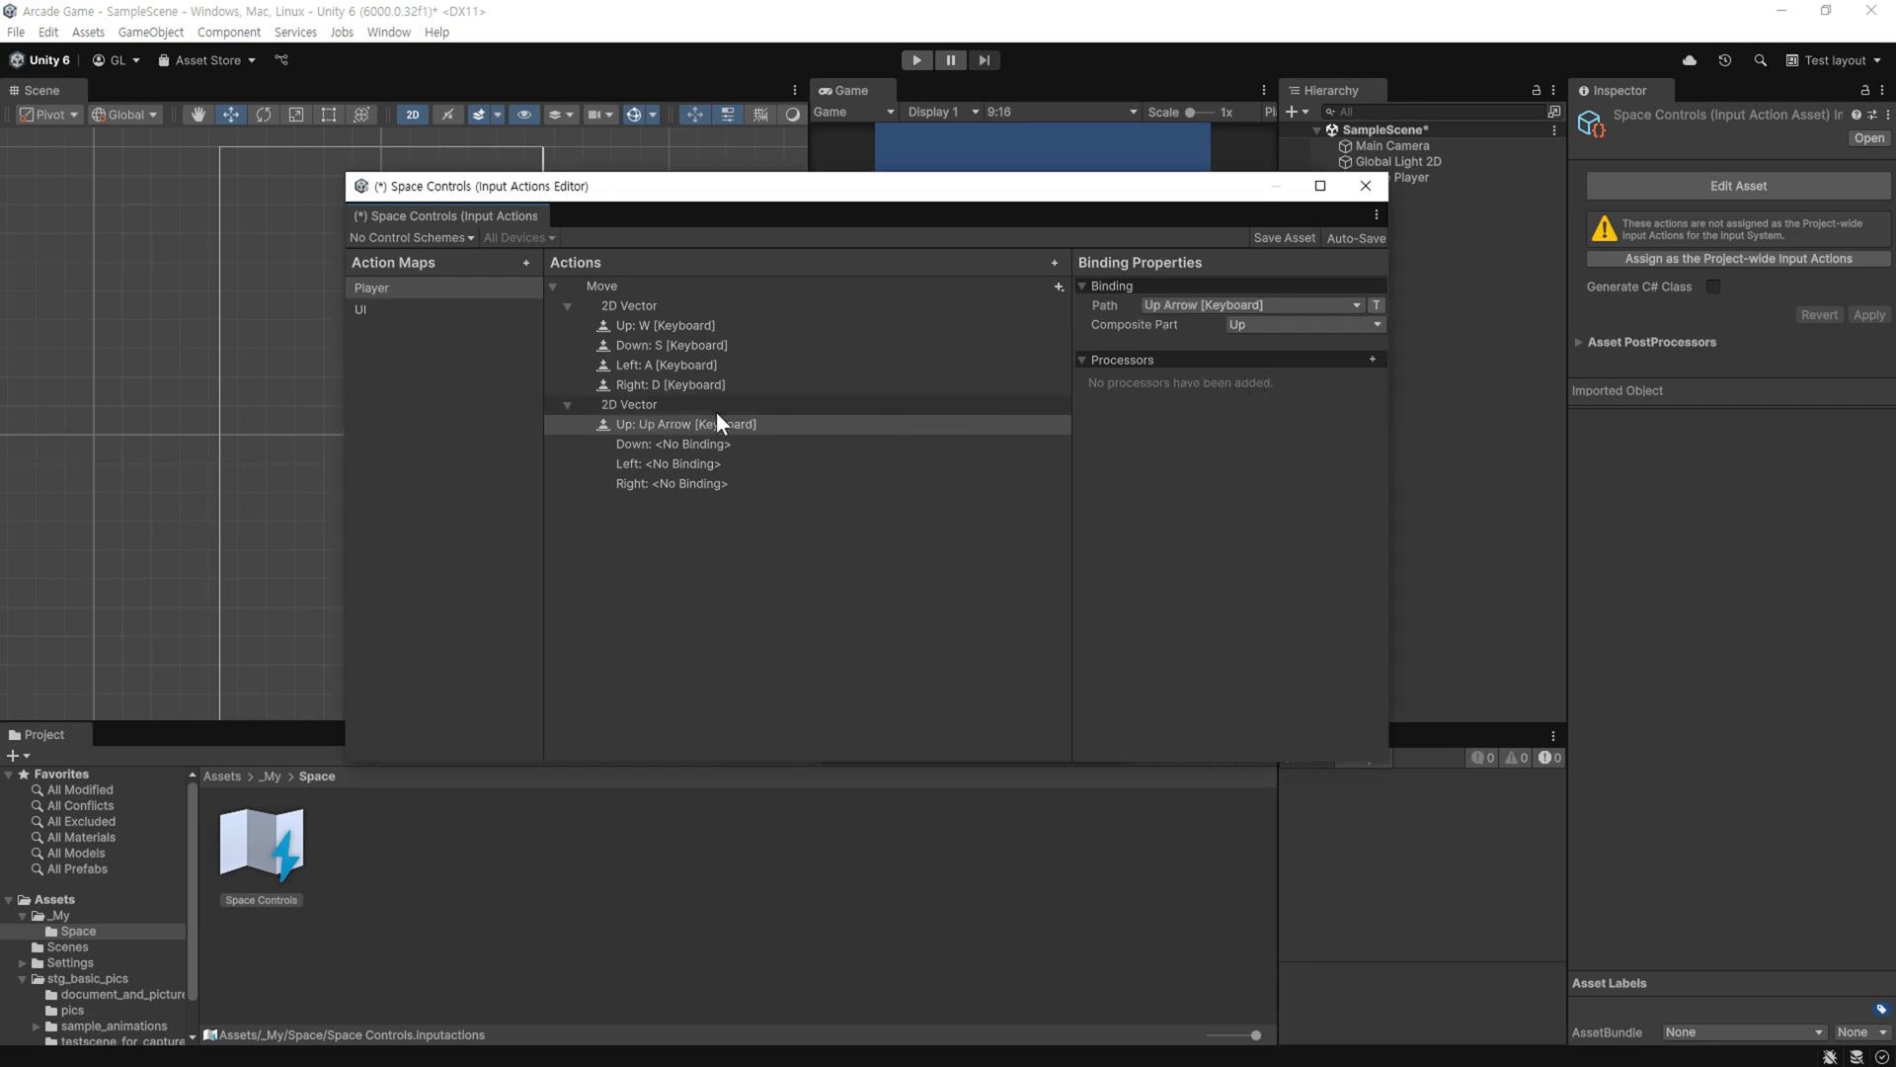
pyautogui.click(685, 444)
pyautogui.click(1250, 305)
pyautogui.click(1161, 327)
pyautogui.press('Down')
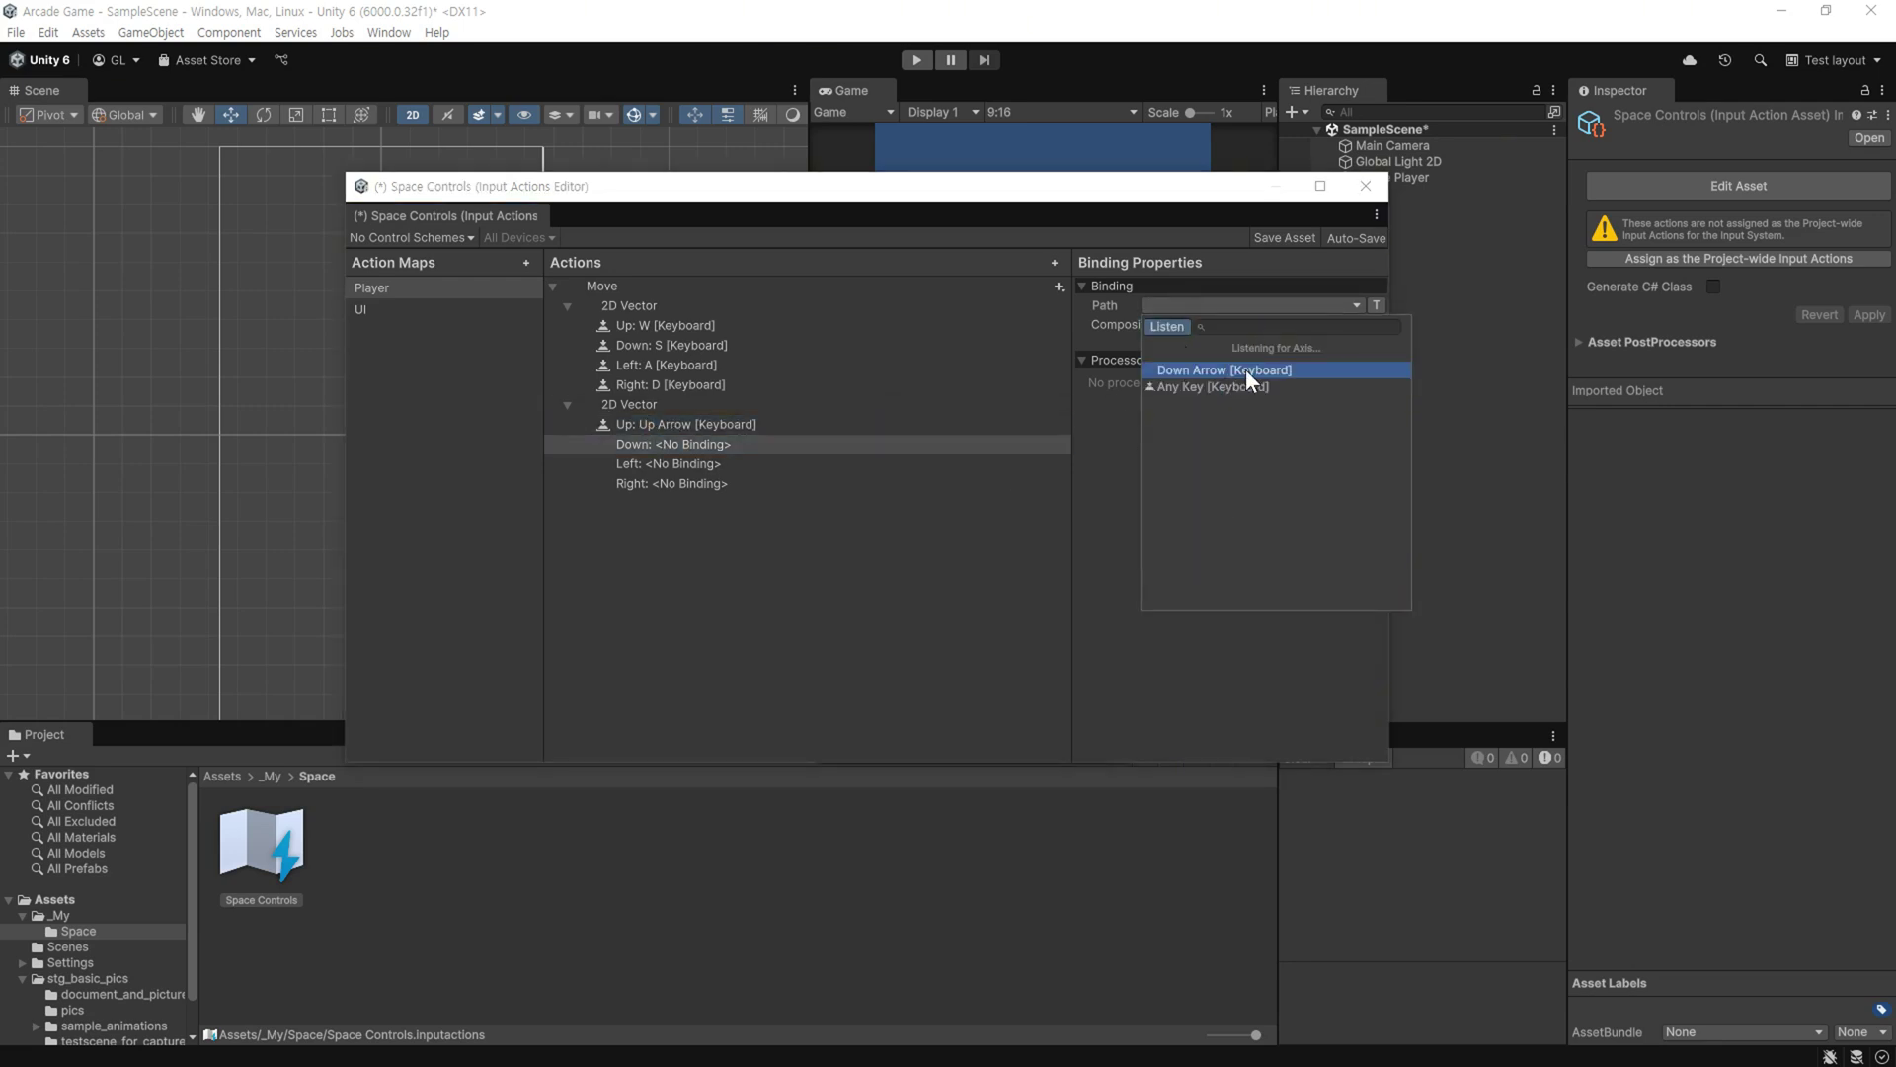
pyautogui.click(1246, 369)
# - Bind Left and Right to Left Arrow and Right Arrow, then collapse both composites
pyautogui.click(960, 473)
pyautogui.click(1249, 305)
pyautogui.click(1166, 327)
pyautogui.press('Left')
pyautogui.click(1270, 369)
pyautogui.click(1249, 305)
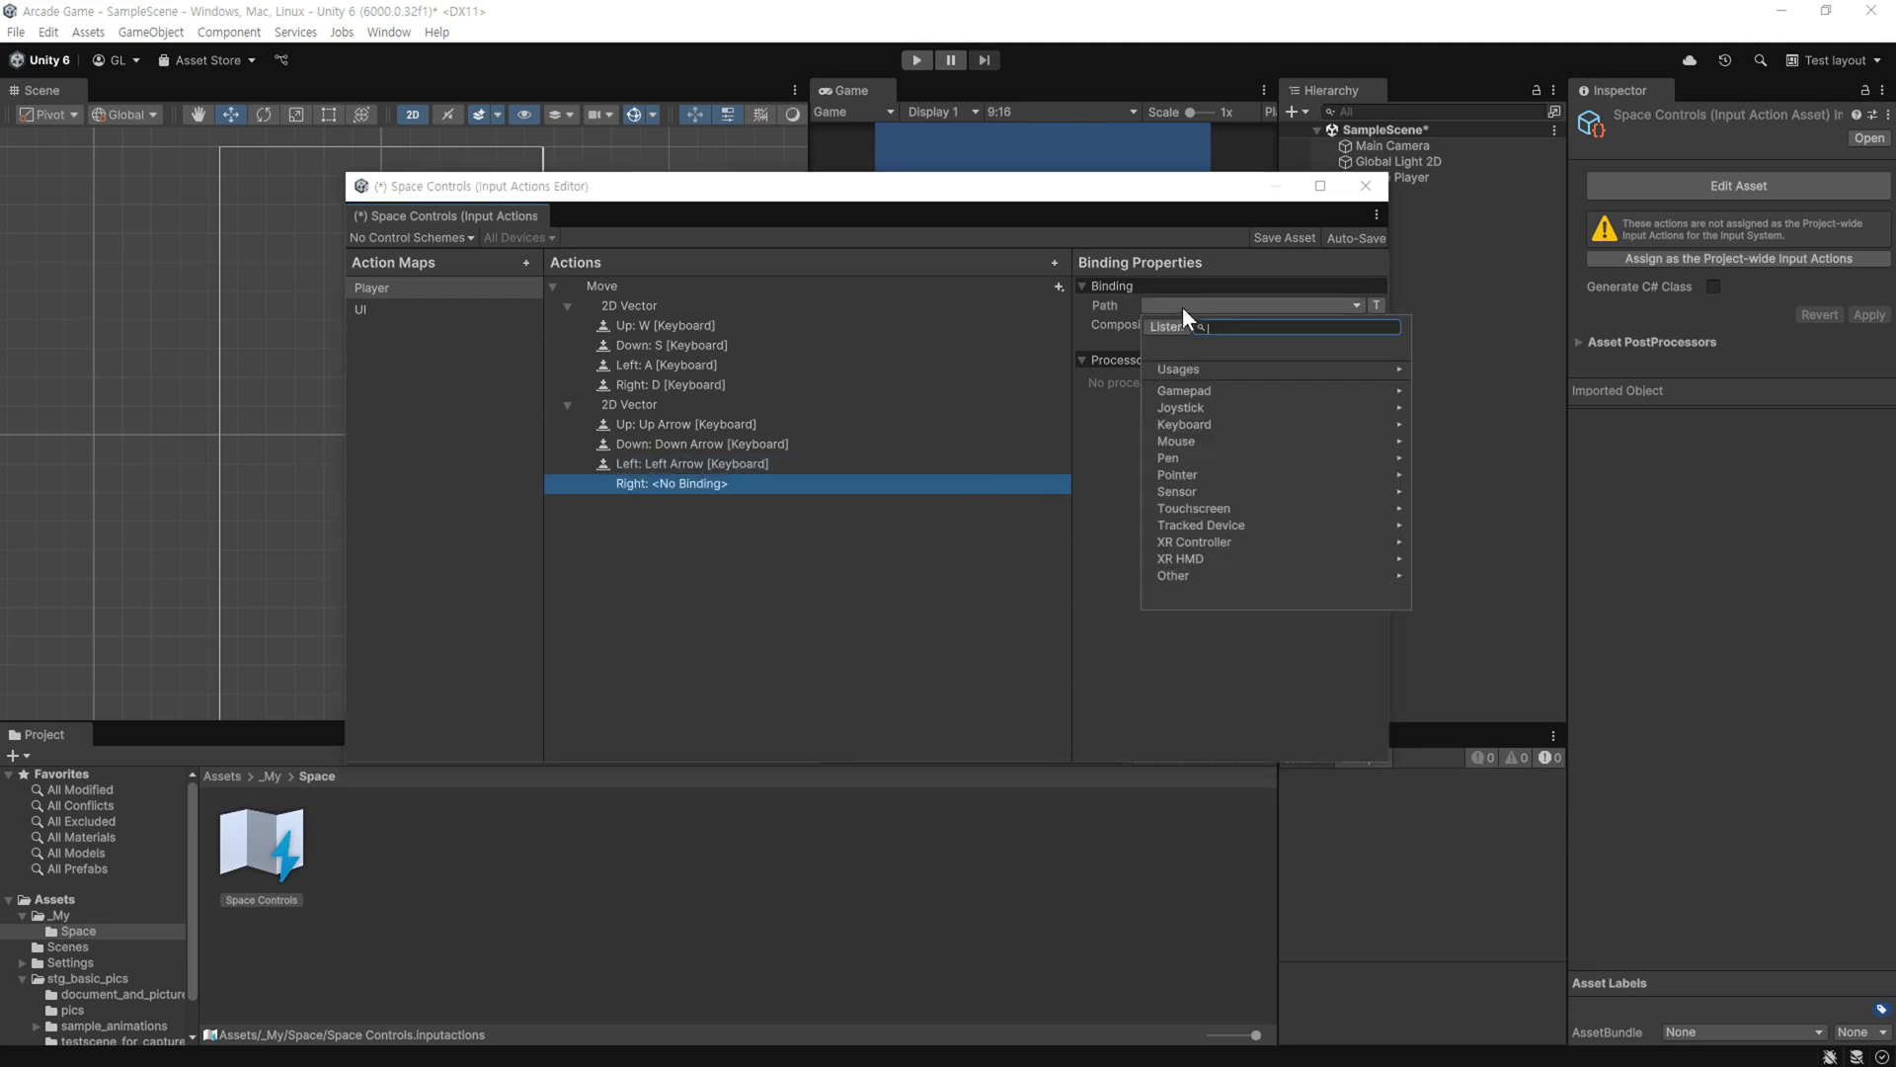
pyautogui.click(1166, 327)
pyautogui.press('Right')
pyautogui.click(1248, 367)
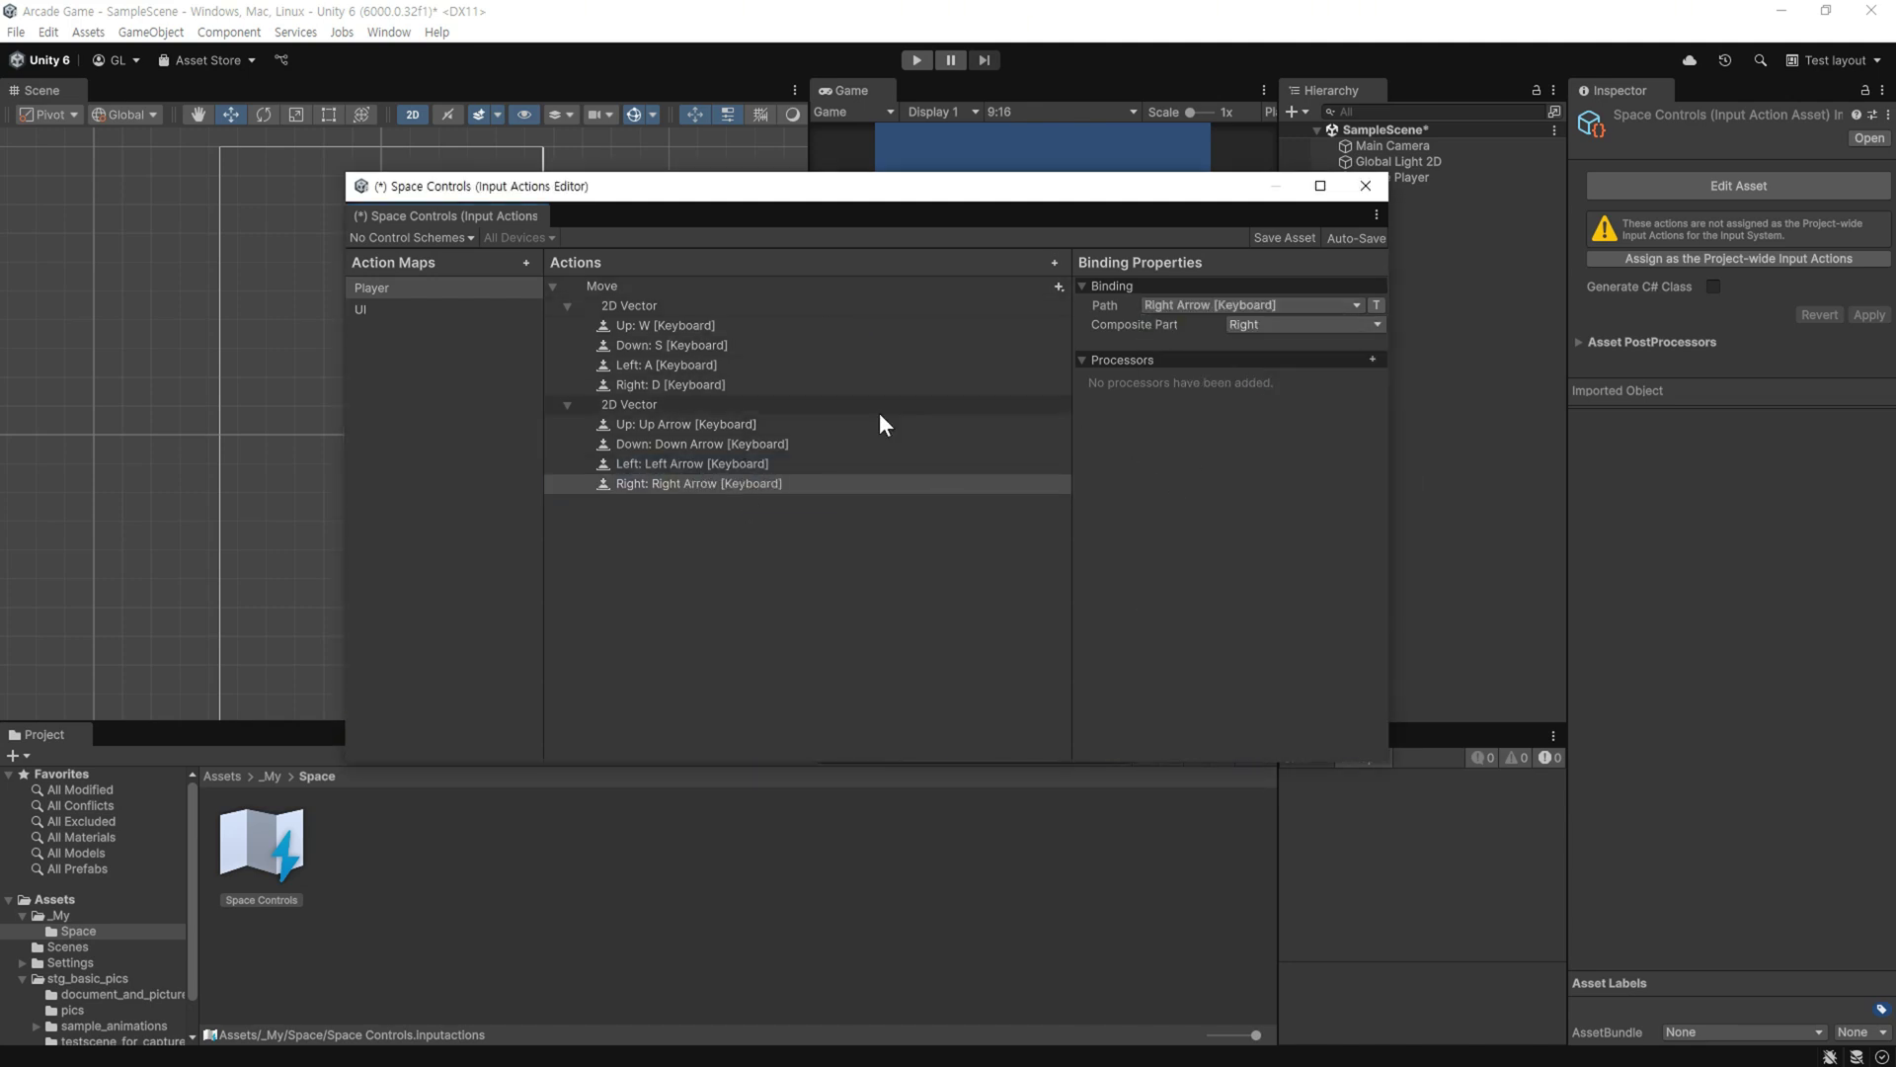
pyautogui.click(566, 305)
pyautogui.click(613, 326)
pyautogui.click(565, 329)
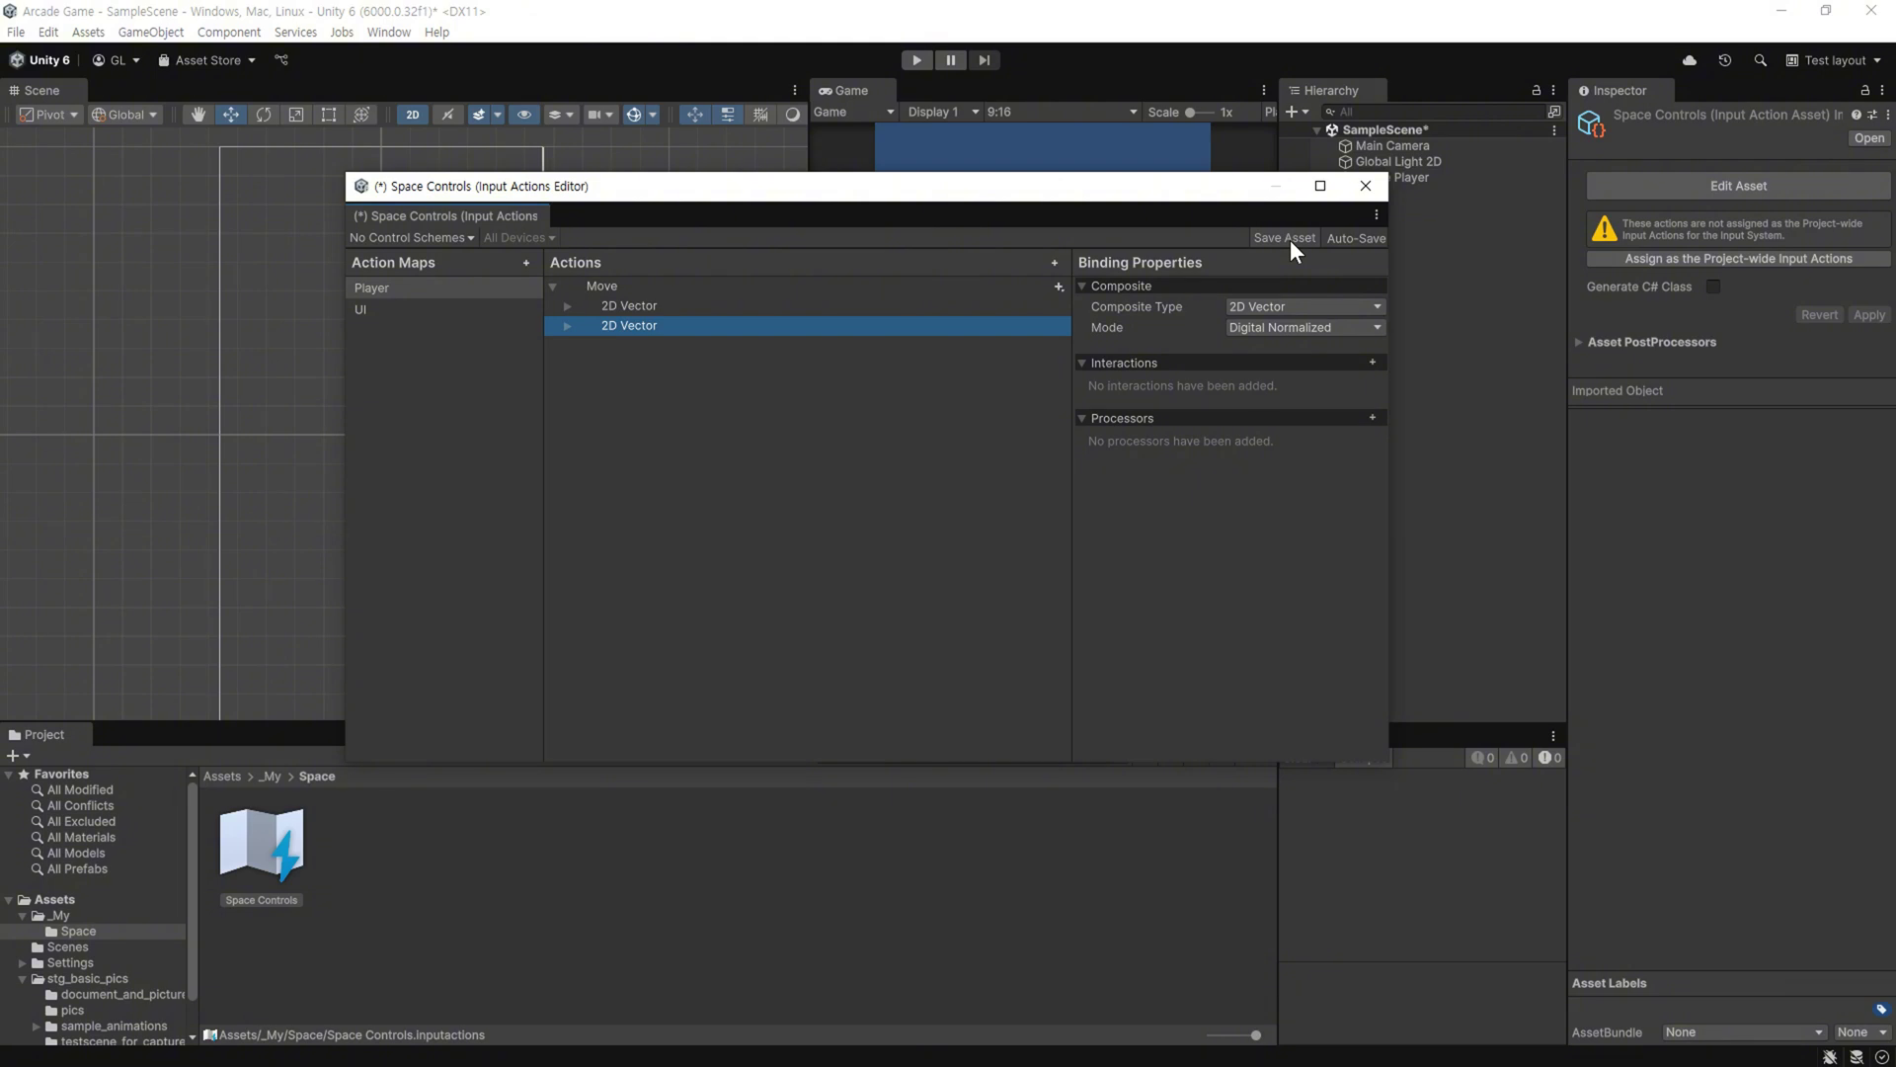
# - Expand both composites to review the WASD and arrow-key bindings, then collapse them
pyautogui.click(567, 305)
pyautogui.click(567, 404)
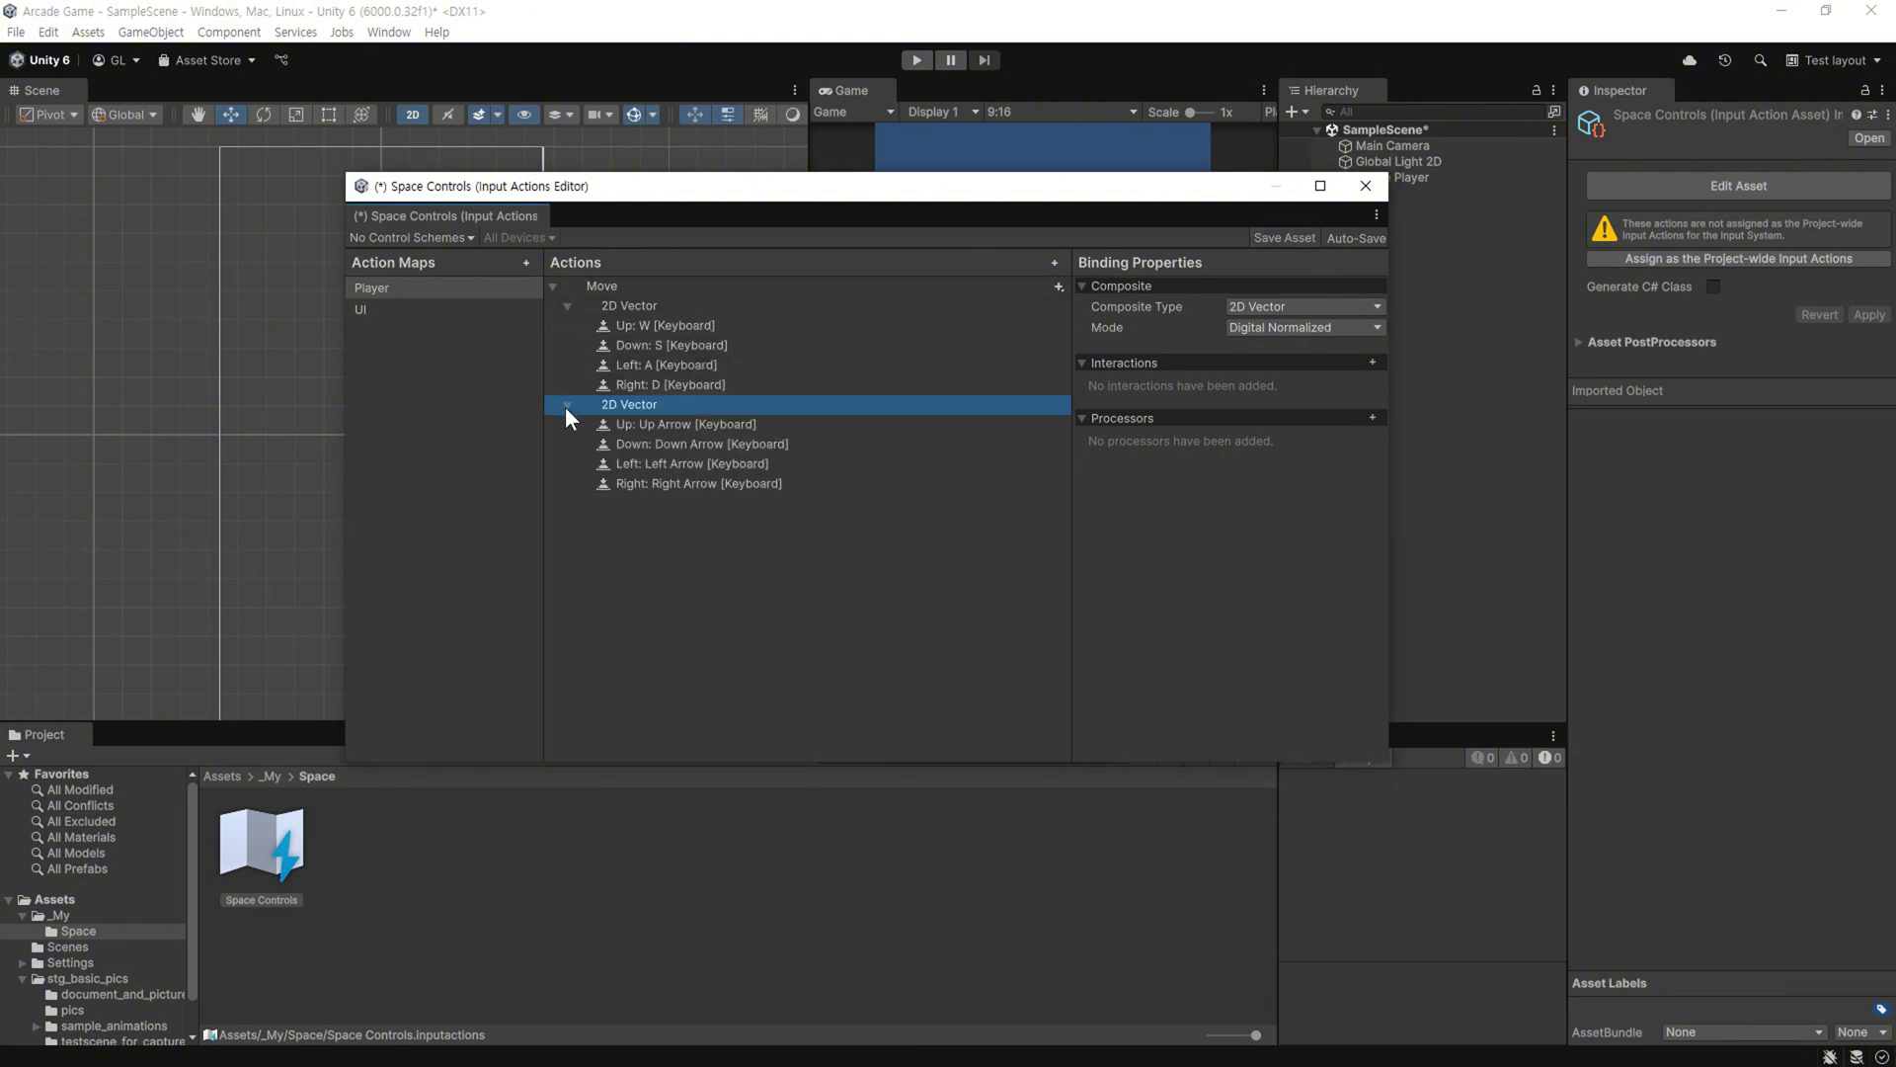
pyautogui.click(817, 334)
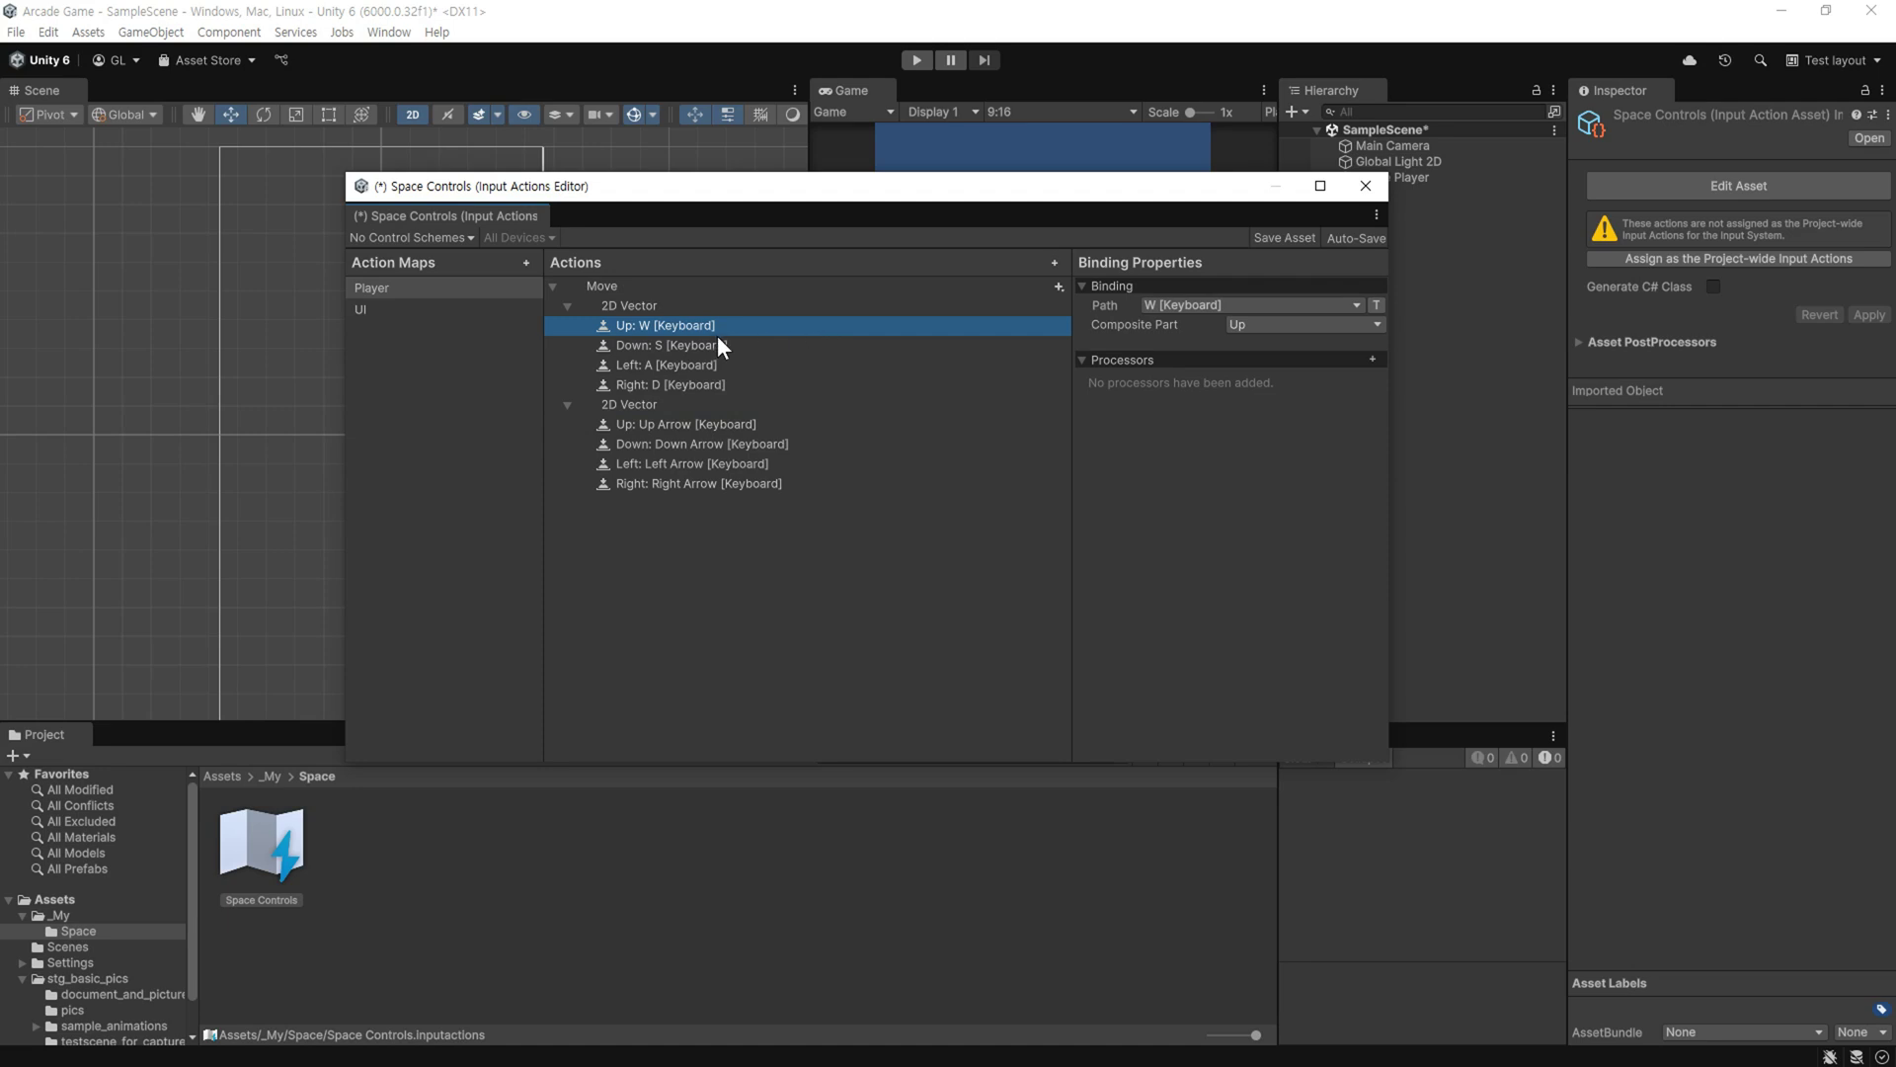
pyautogui.click(567, 305)
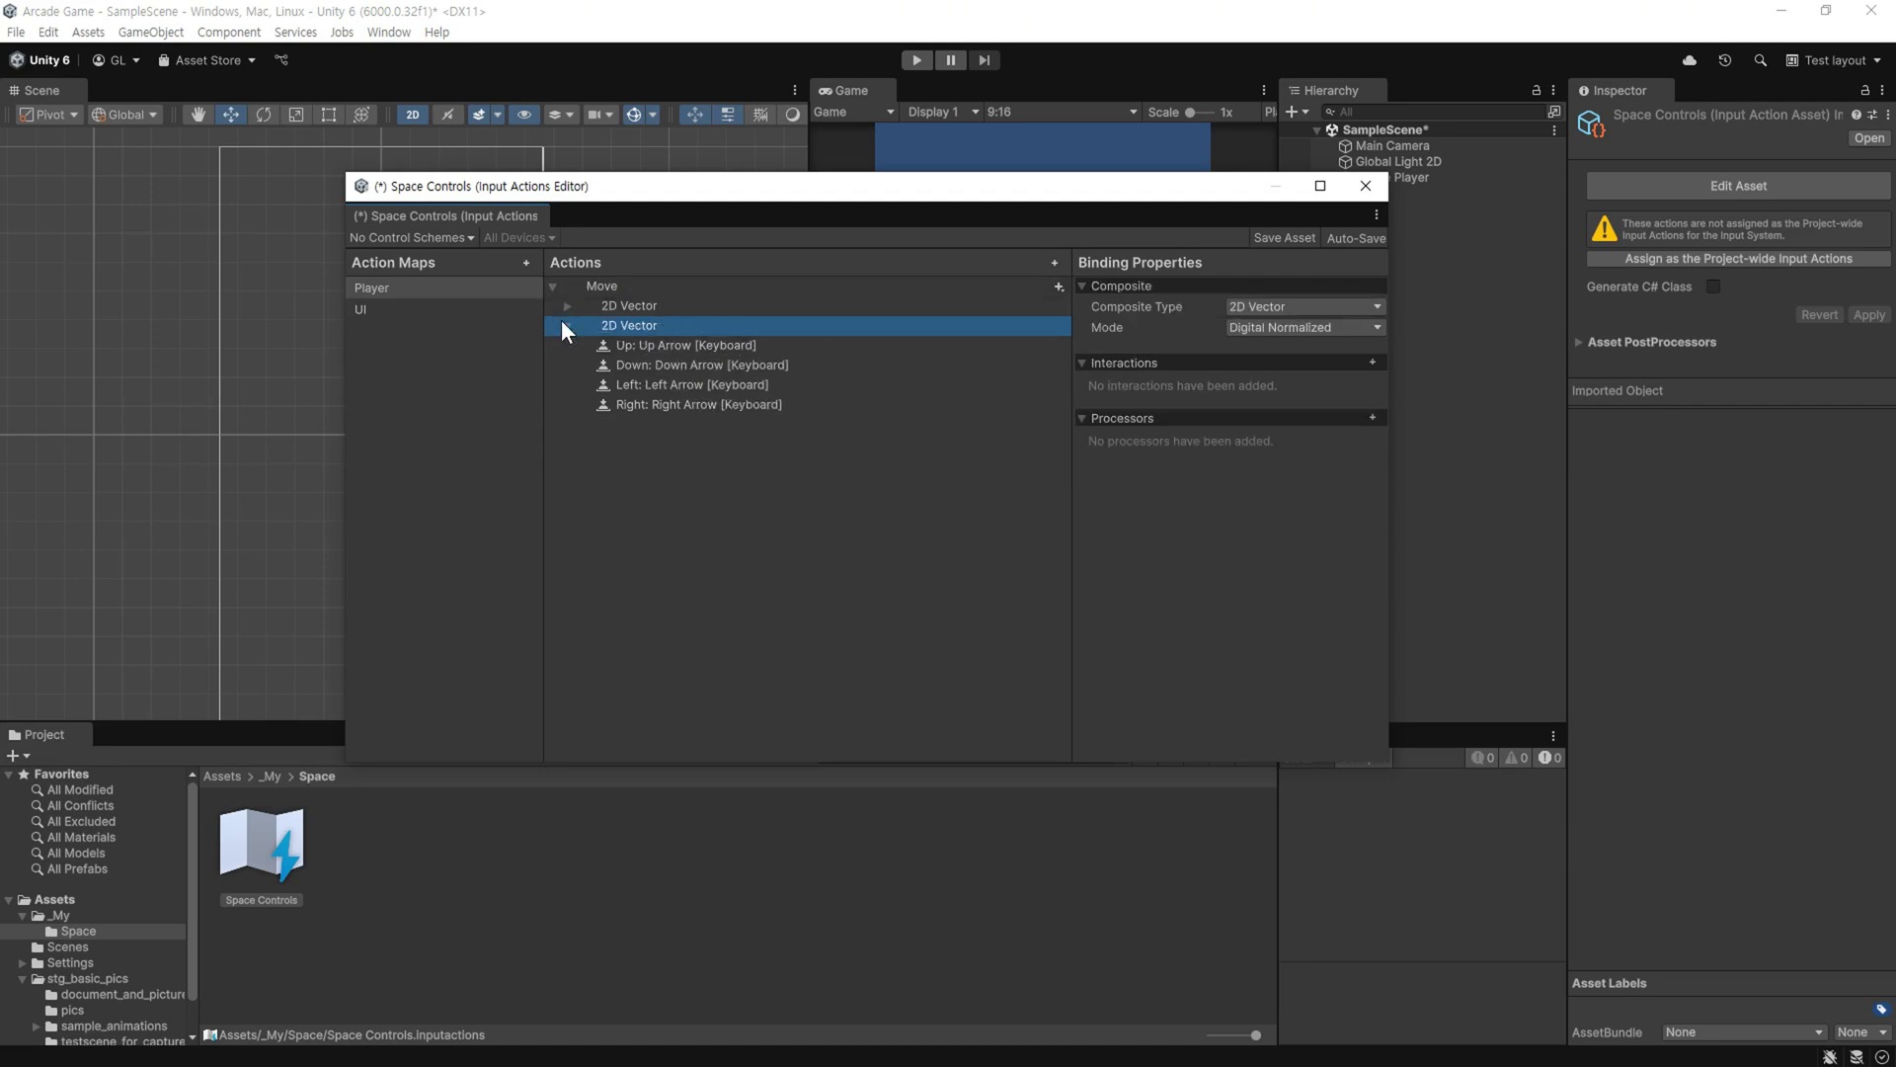
pyautogui.click(564, 324)
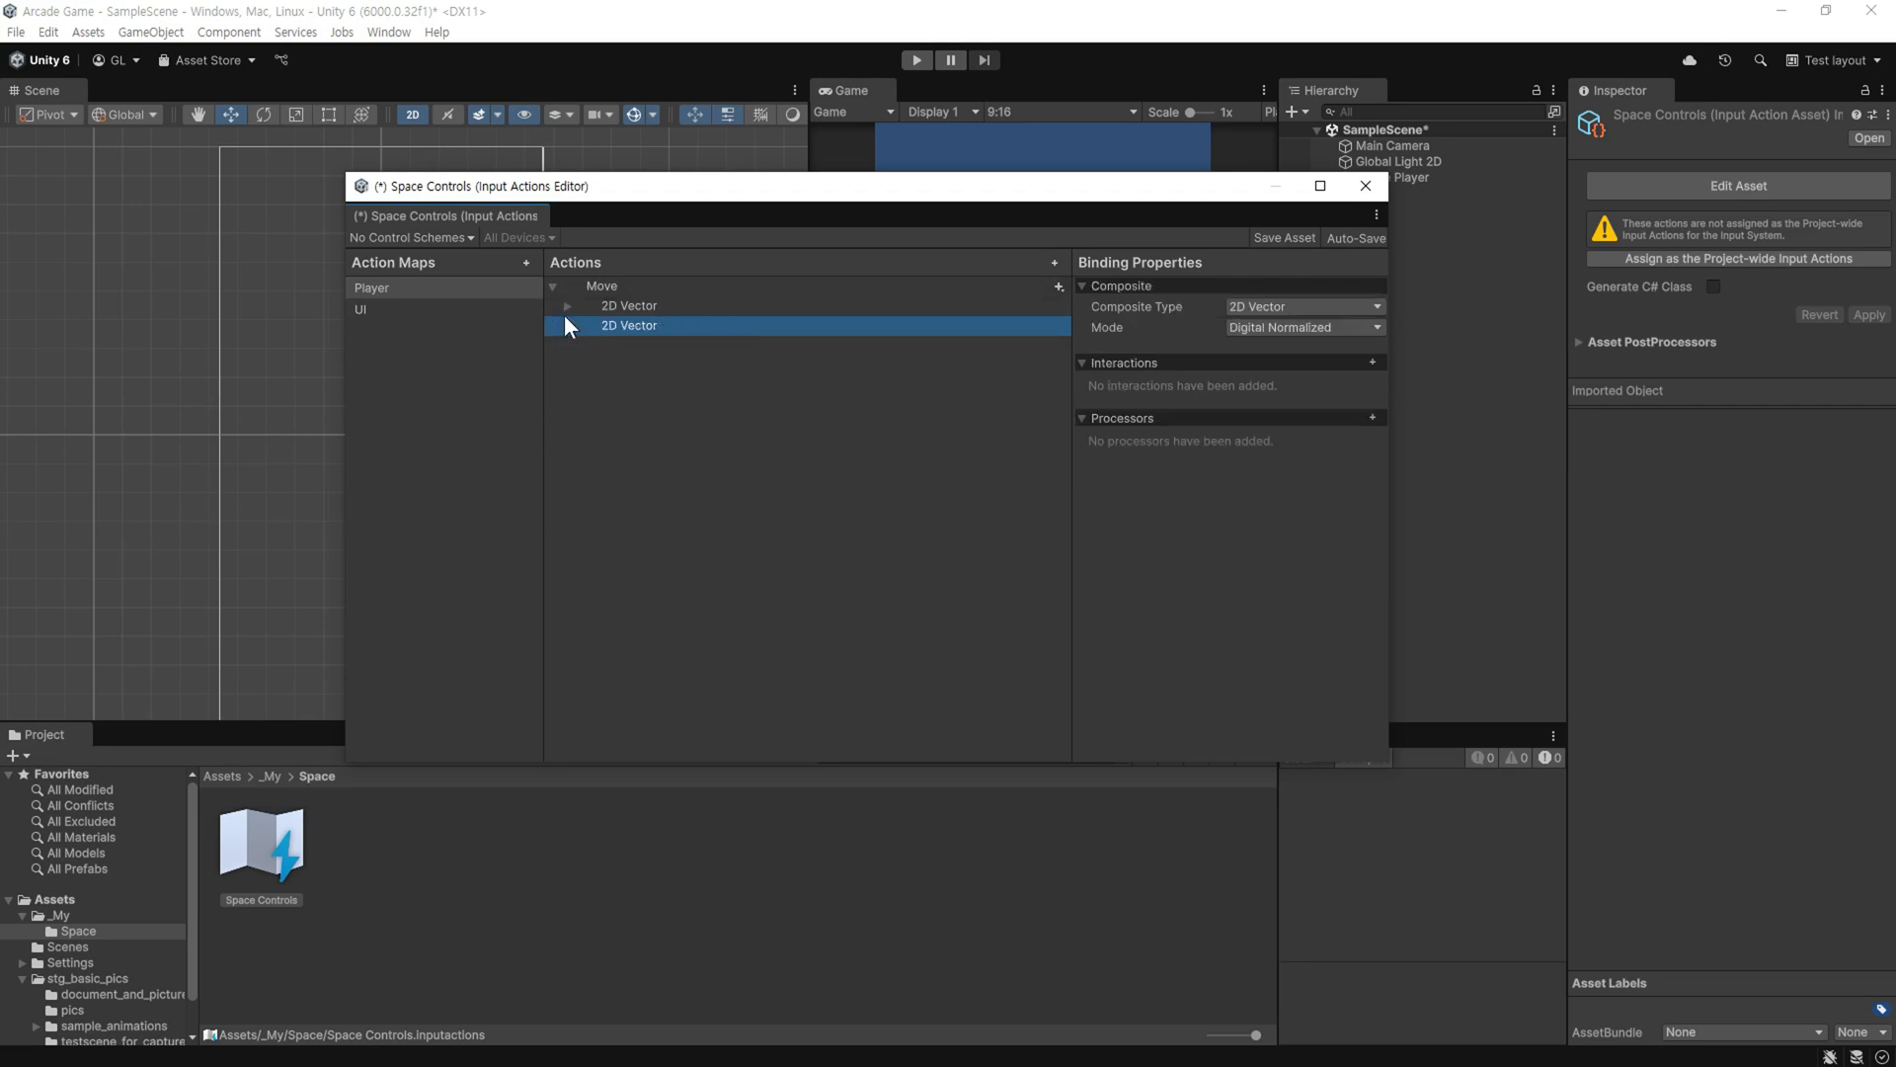
# - Save the Space Controls asset, close the editor and select Space Player
pyautogui.click(1288, 239)
pyautogui.click(1366, 186)
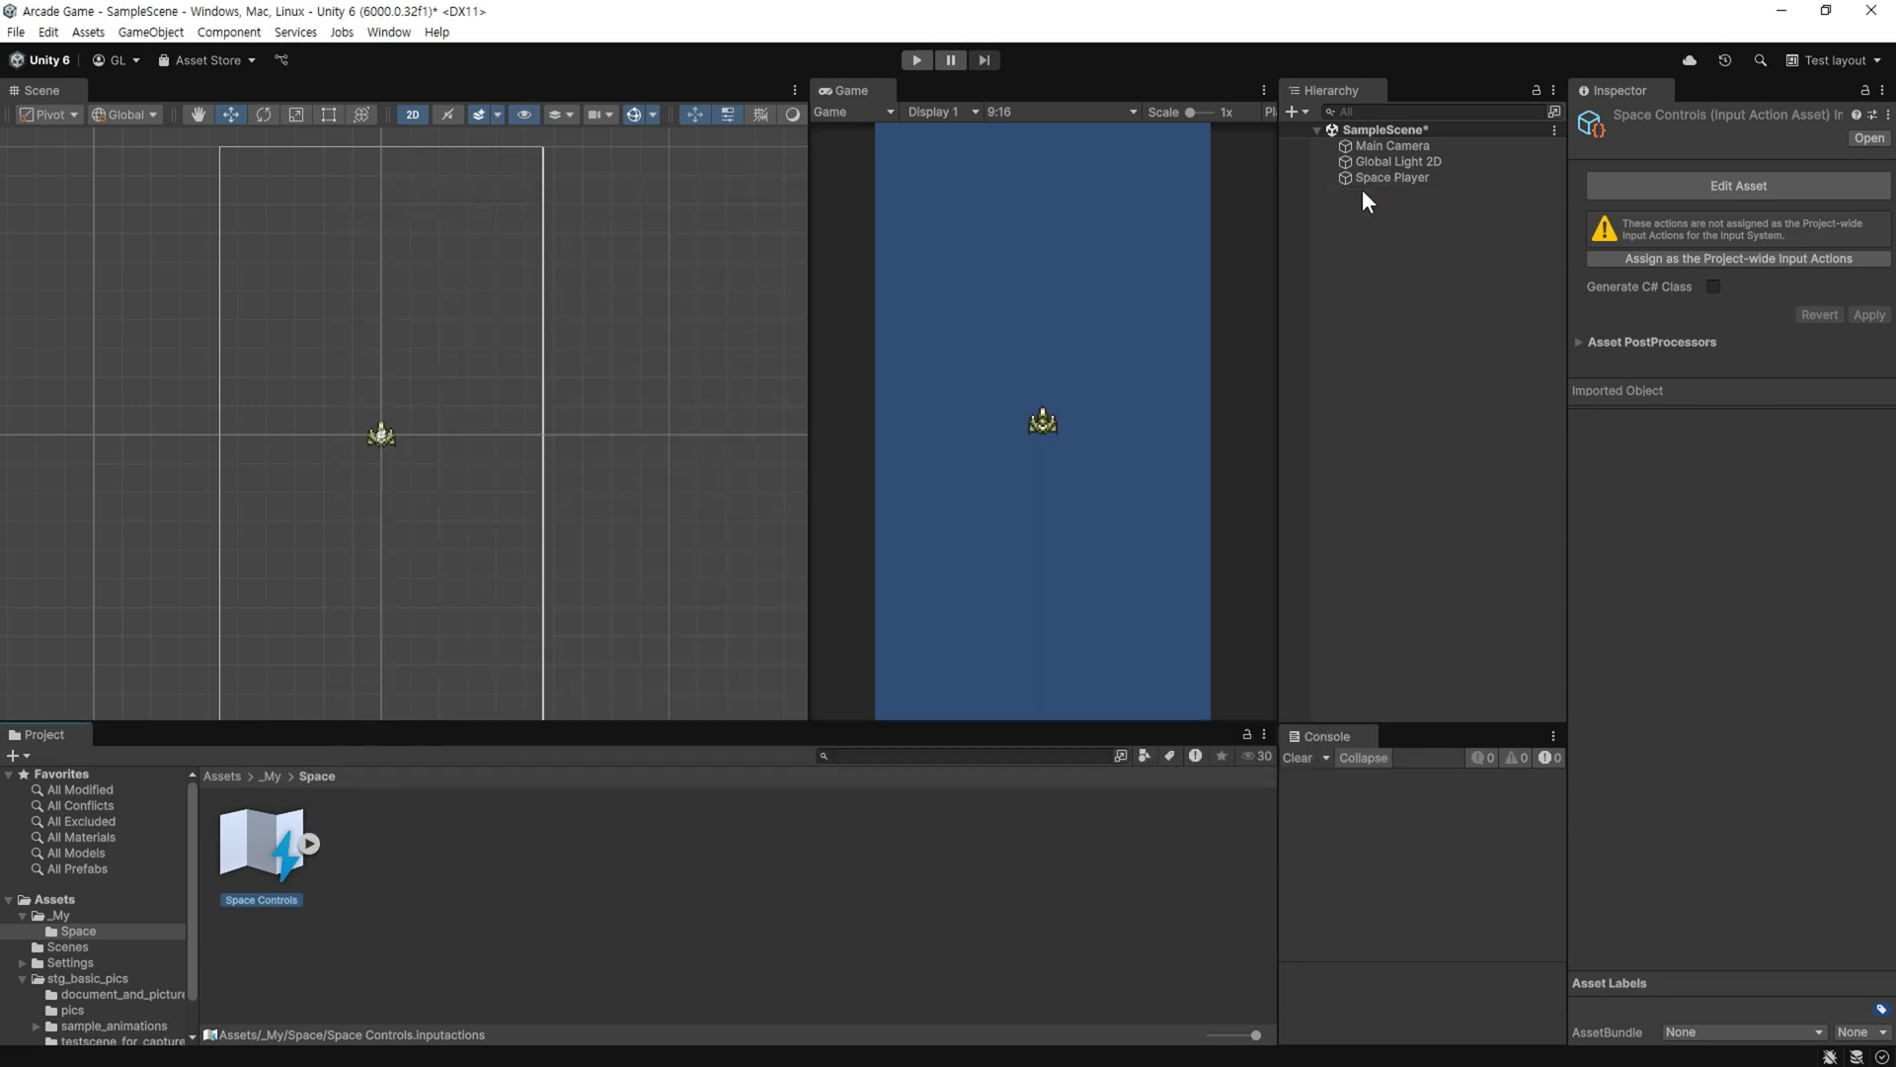
pyautogui.click(1403, 180)
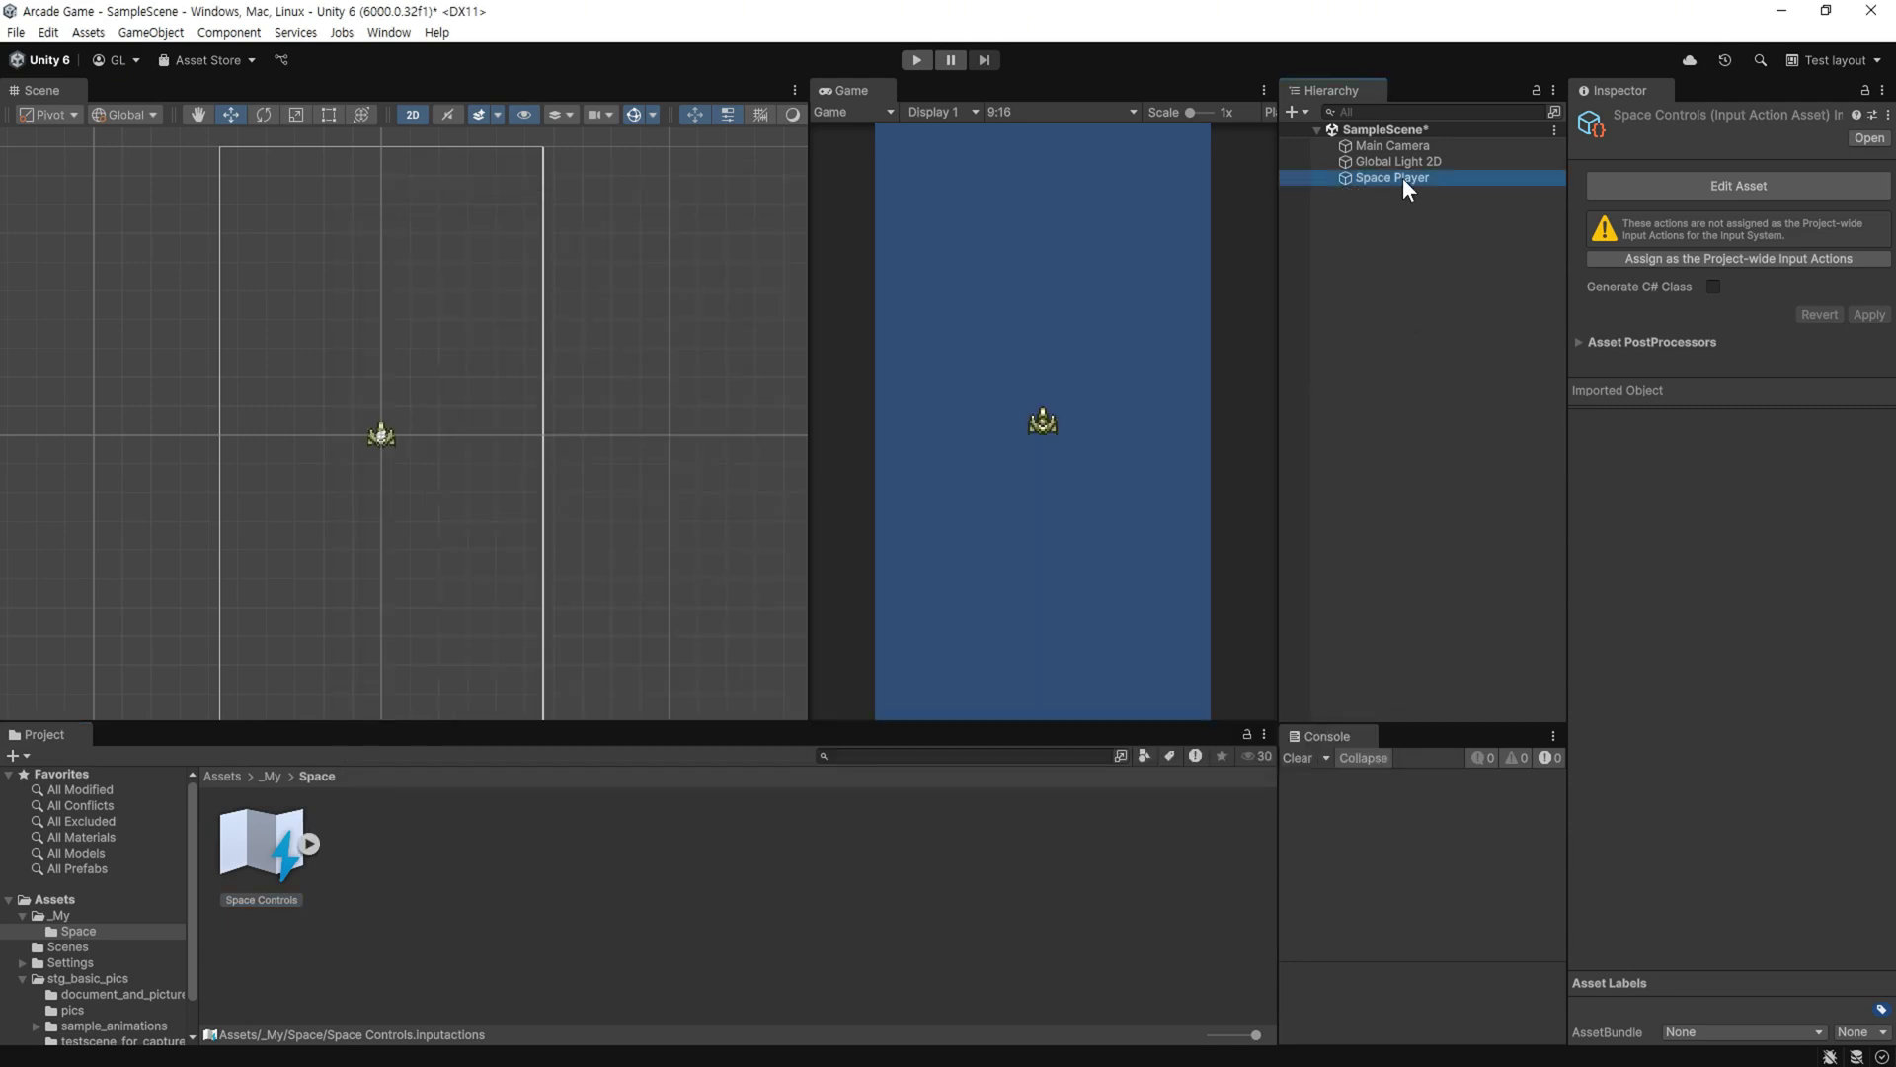